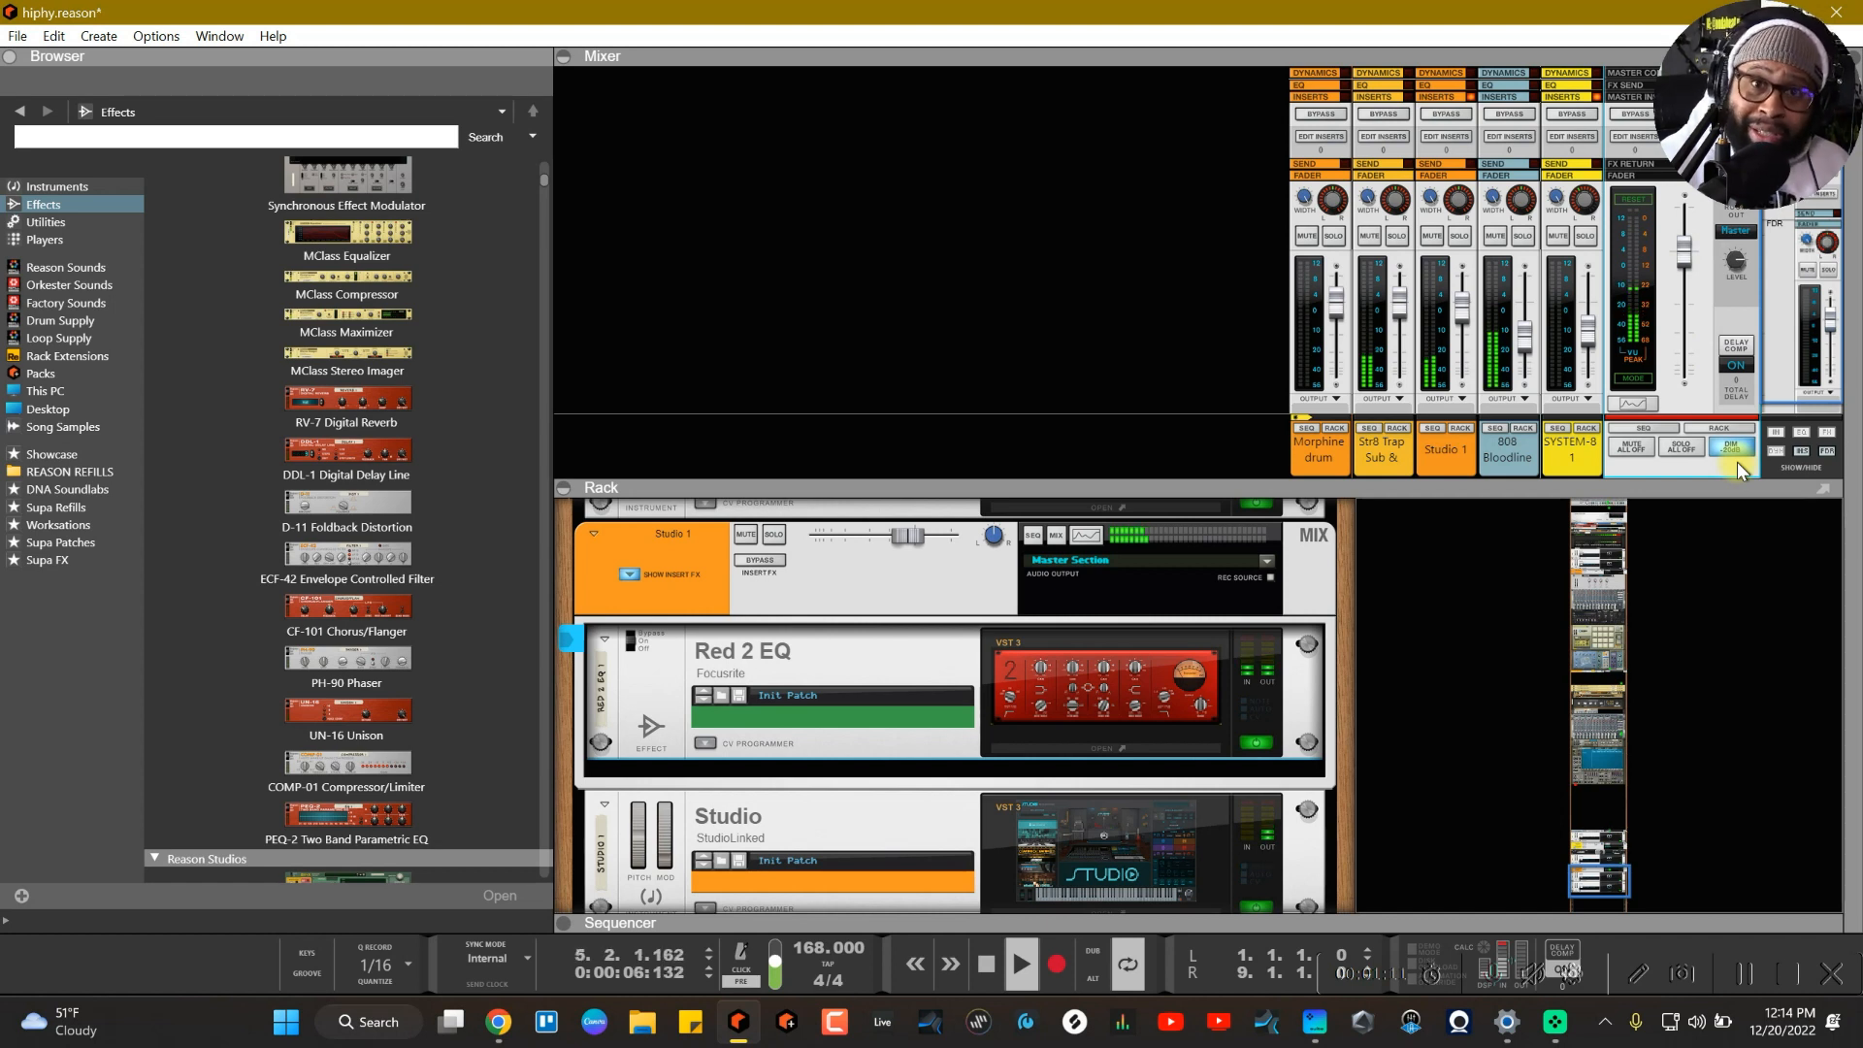
# Step: Turn off the master section's 20 dB dim and solo the Studio 1 channel
pyautogui.click(1737, 462)
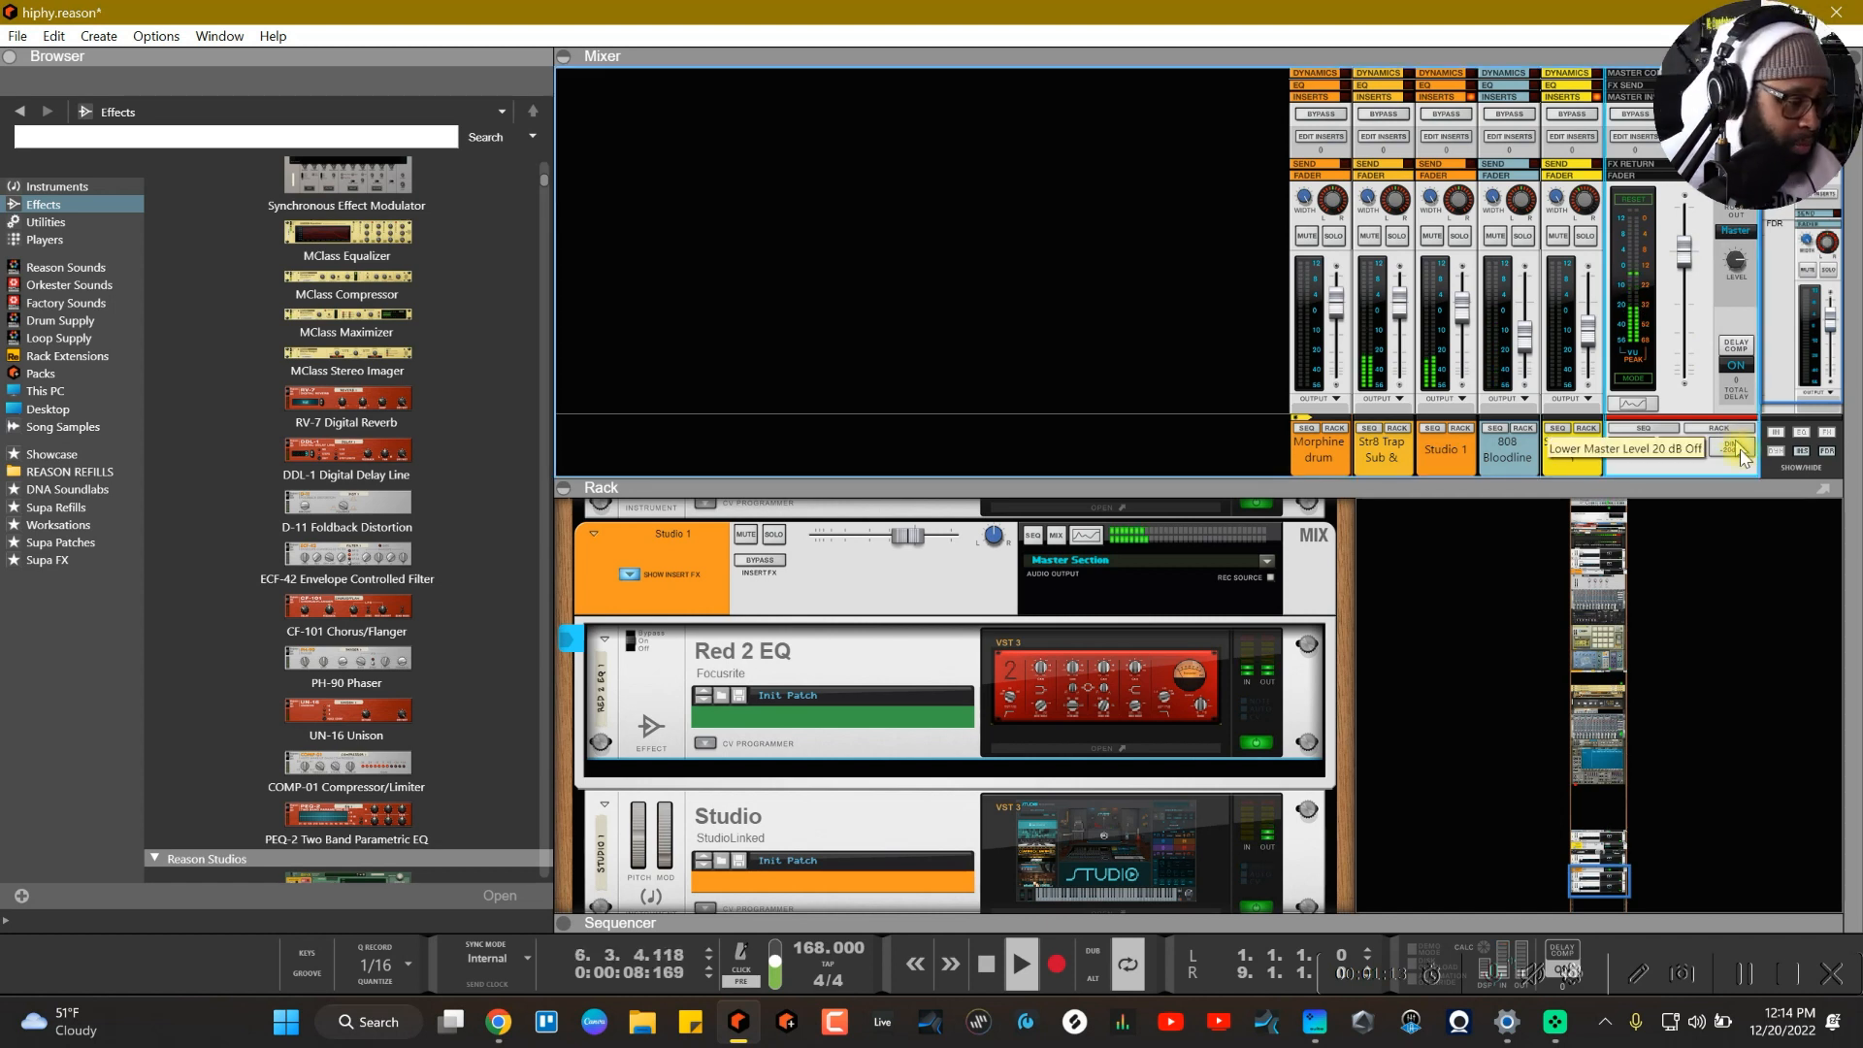
pyautogui.click(776, 535)
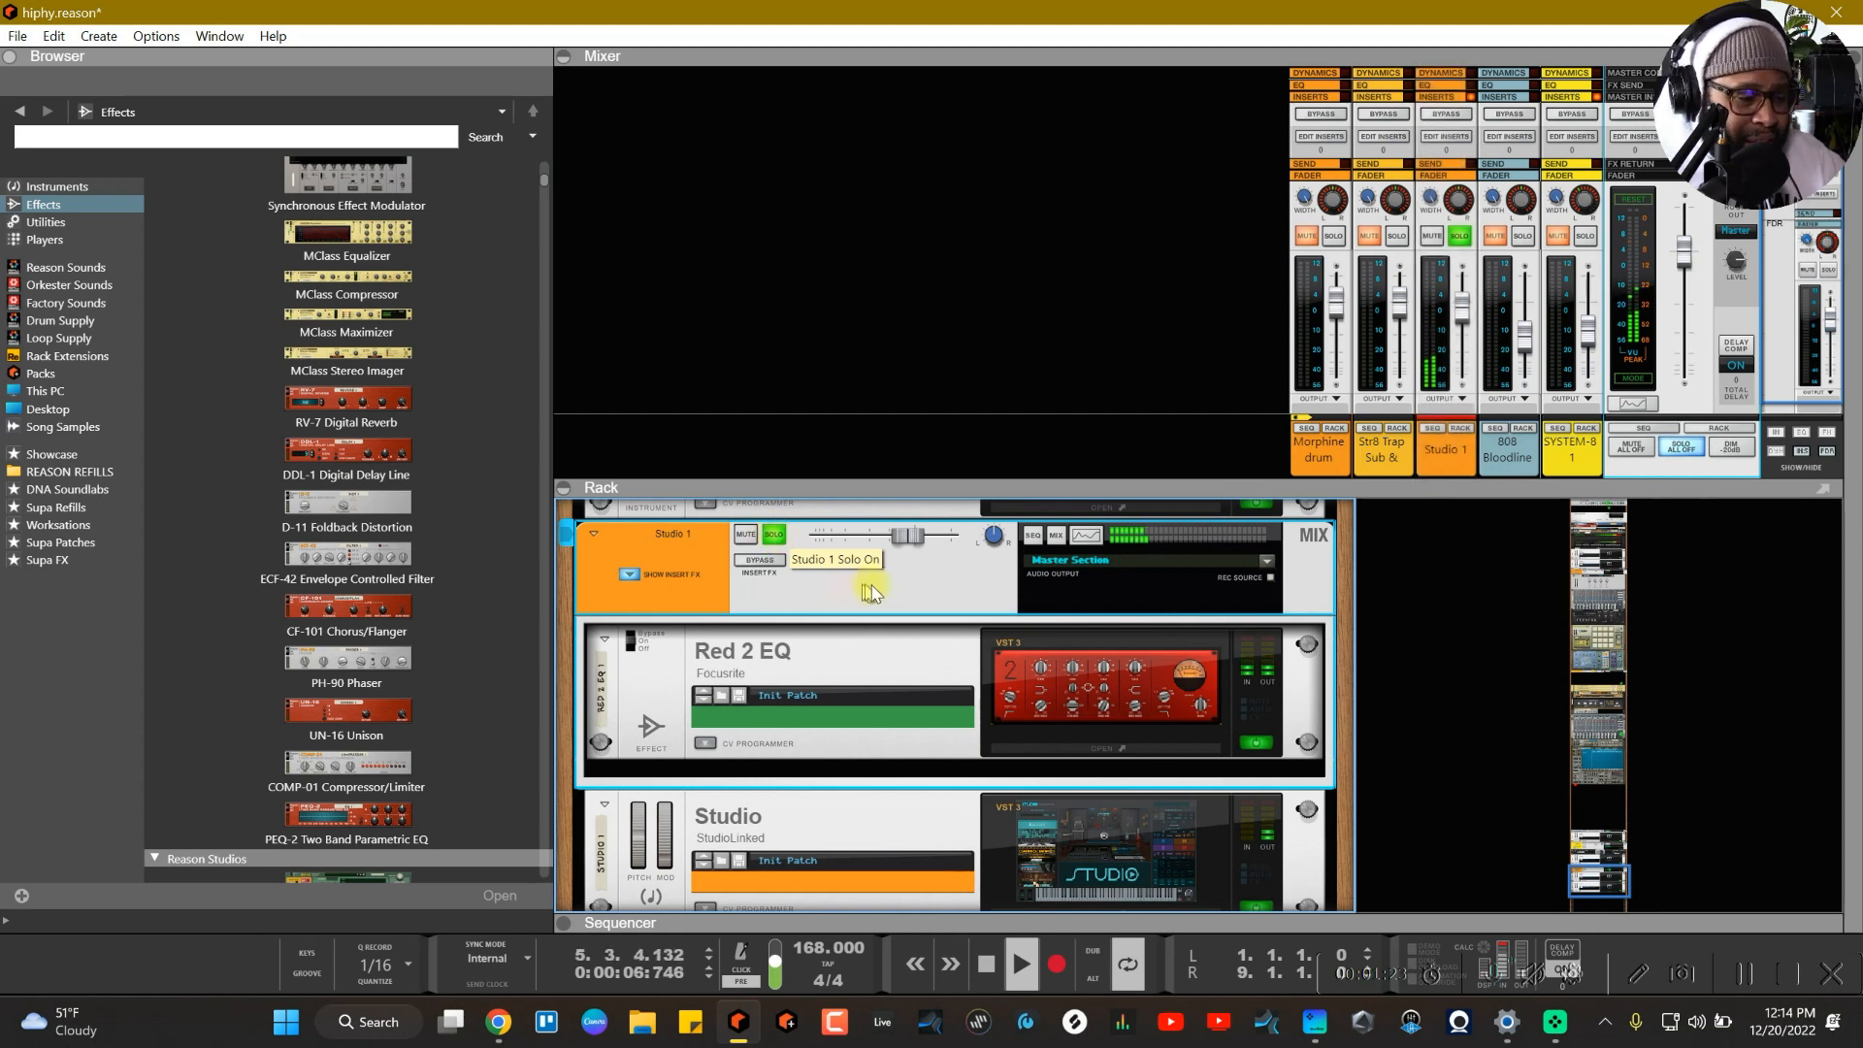
# Step: Open the Red 2 EQ on the Studio 1 channel and adjust its high mid band's gain, bandwidth and frequency
pyautogui.click(1101, 749)
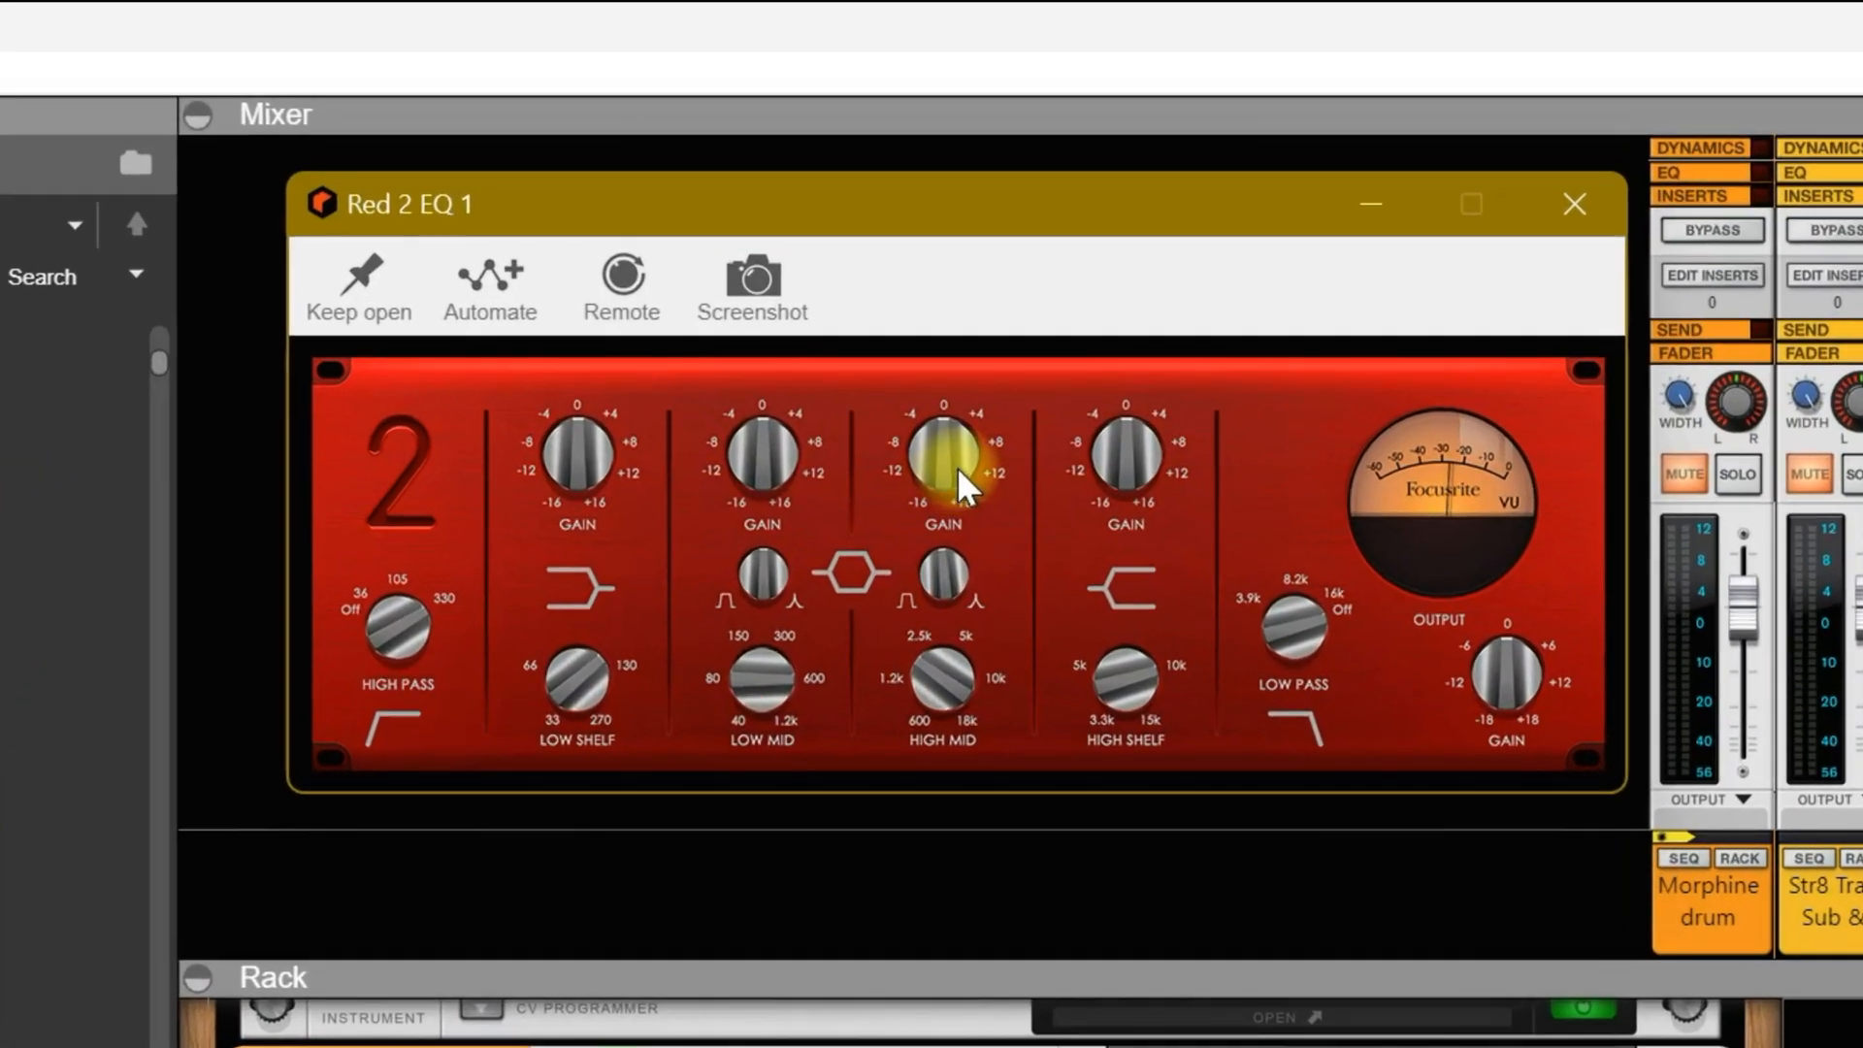
pyautogui.moveTo(948, 475); pyautogui.dragTo(948, 407)
pyautogui.moveTo(939, 723); pyautogui.dragTo(966, 670)
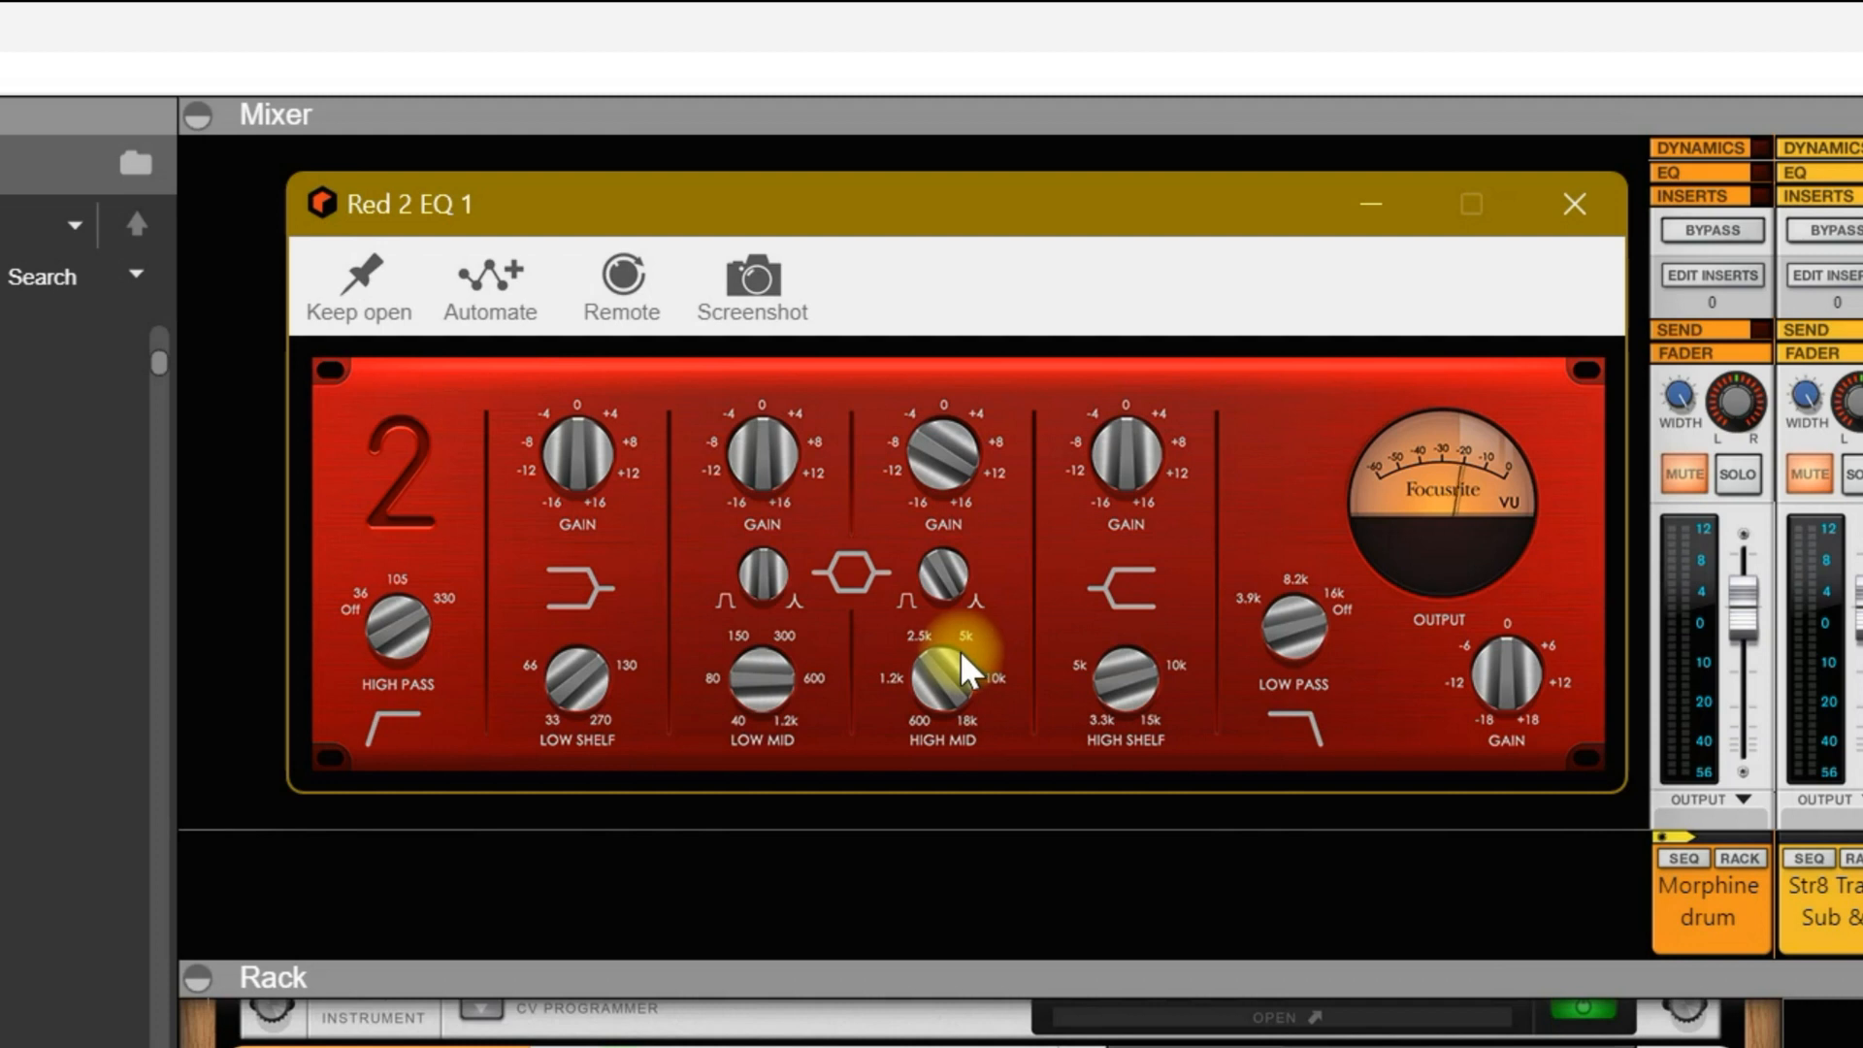
pyautogui.moveTo(935, 574); pyautogui.dragTo(970, 635)
pyautogui.moveTo(948, 463); pyautogui.dragTo(951, 407)
pyautogui.click(1096, 670)
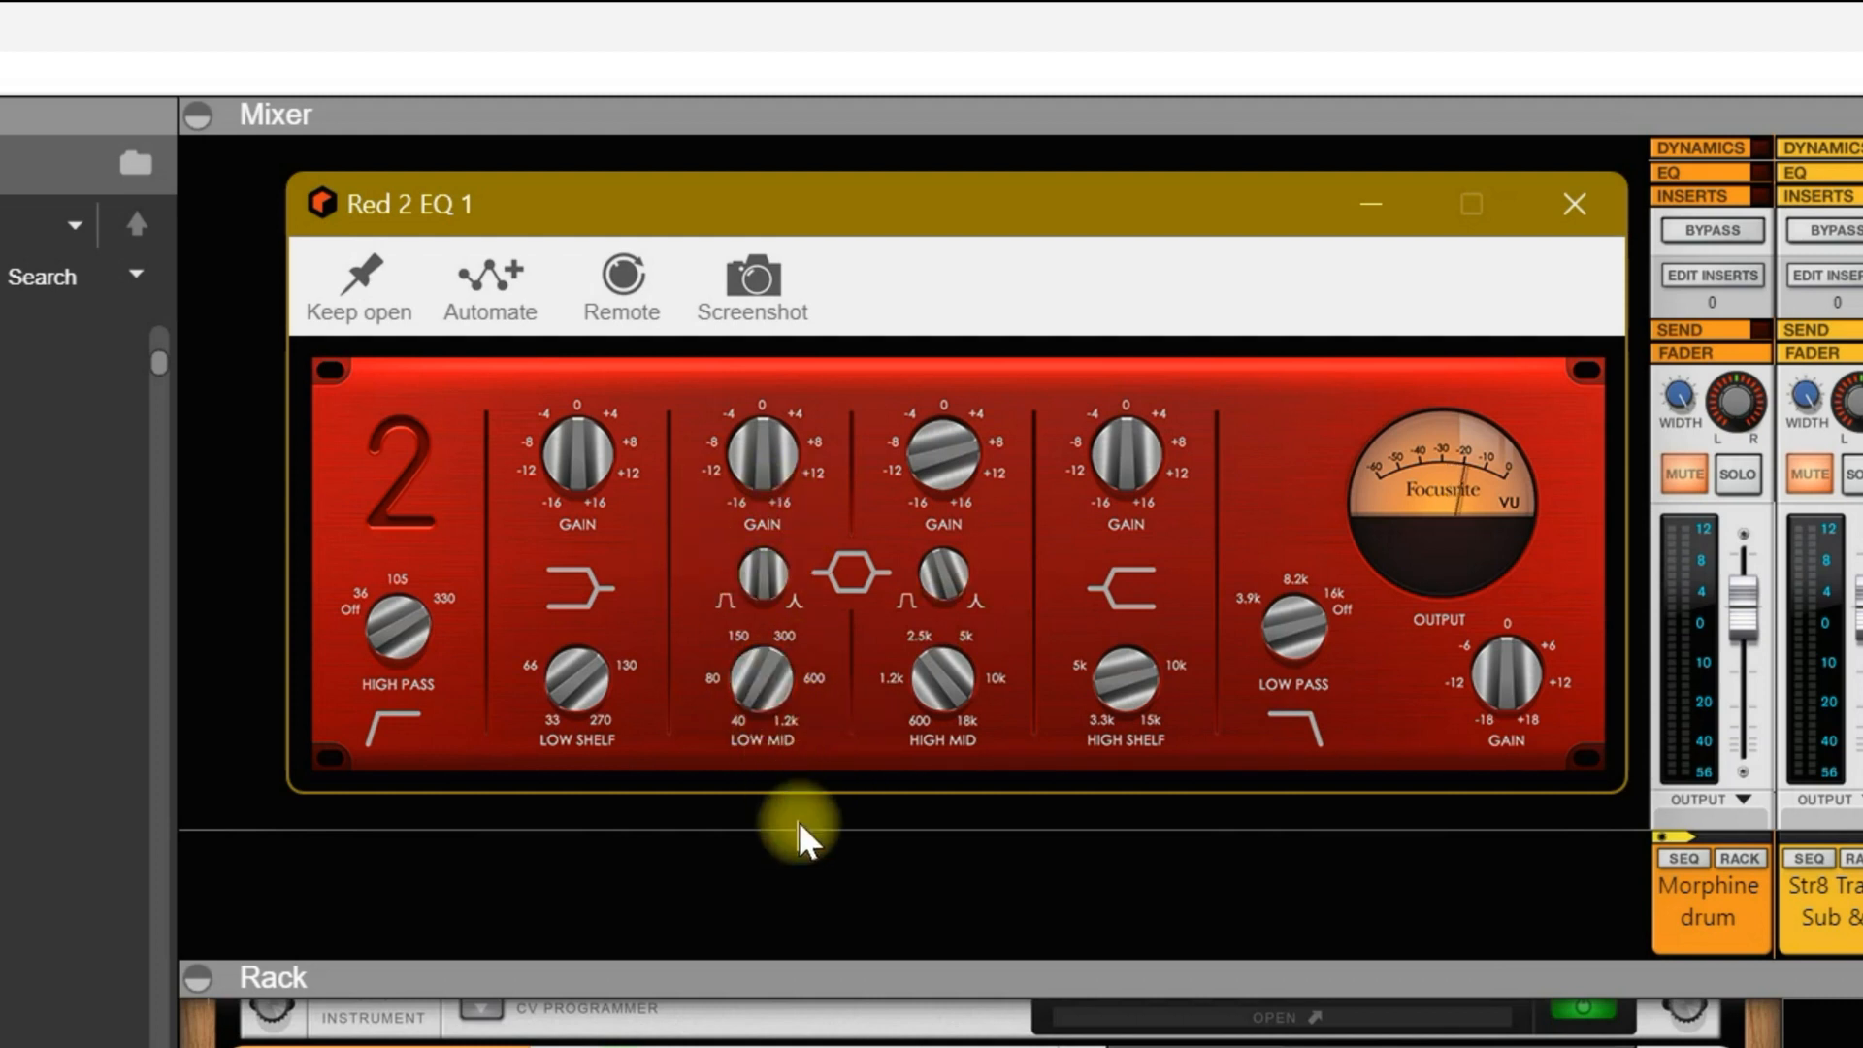
# Step: Shape the Red 2 EQ's low mid band by adjusting its frequency and gain, and fine-tune the high mid gain
pyautogui.moveTo(786, 682); pyautogui.dragTo(776, 631)
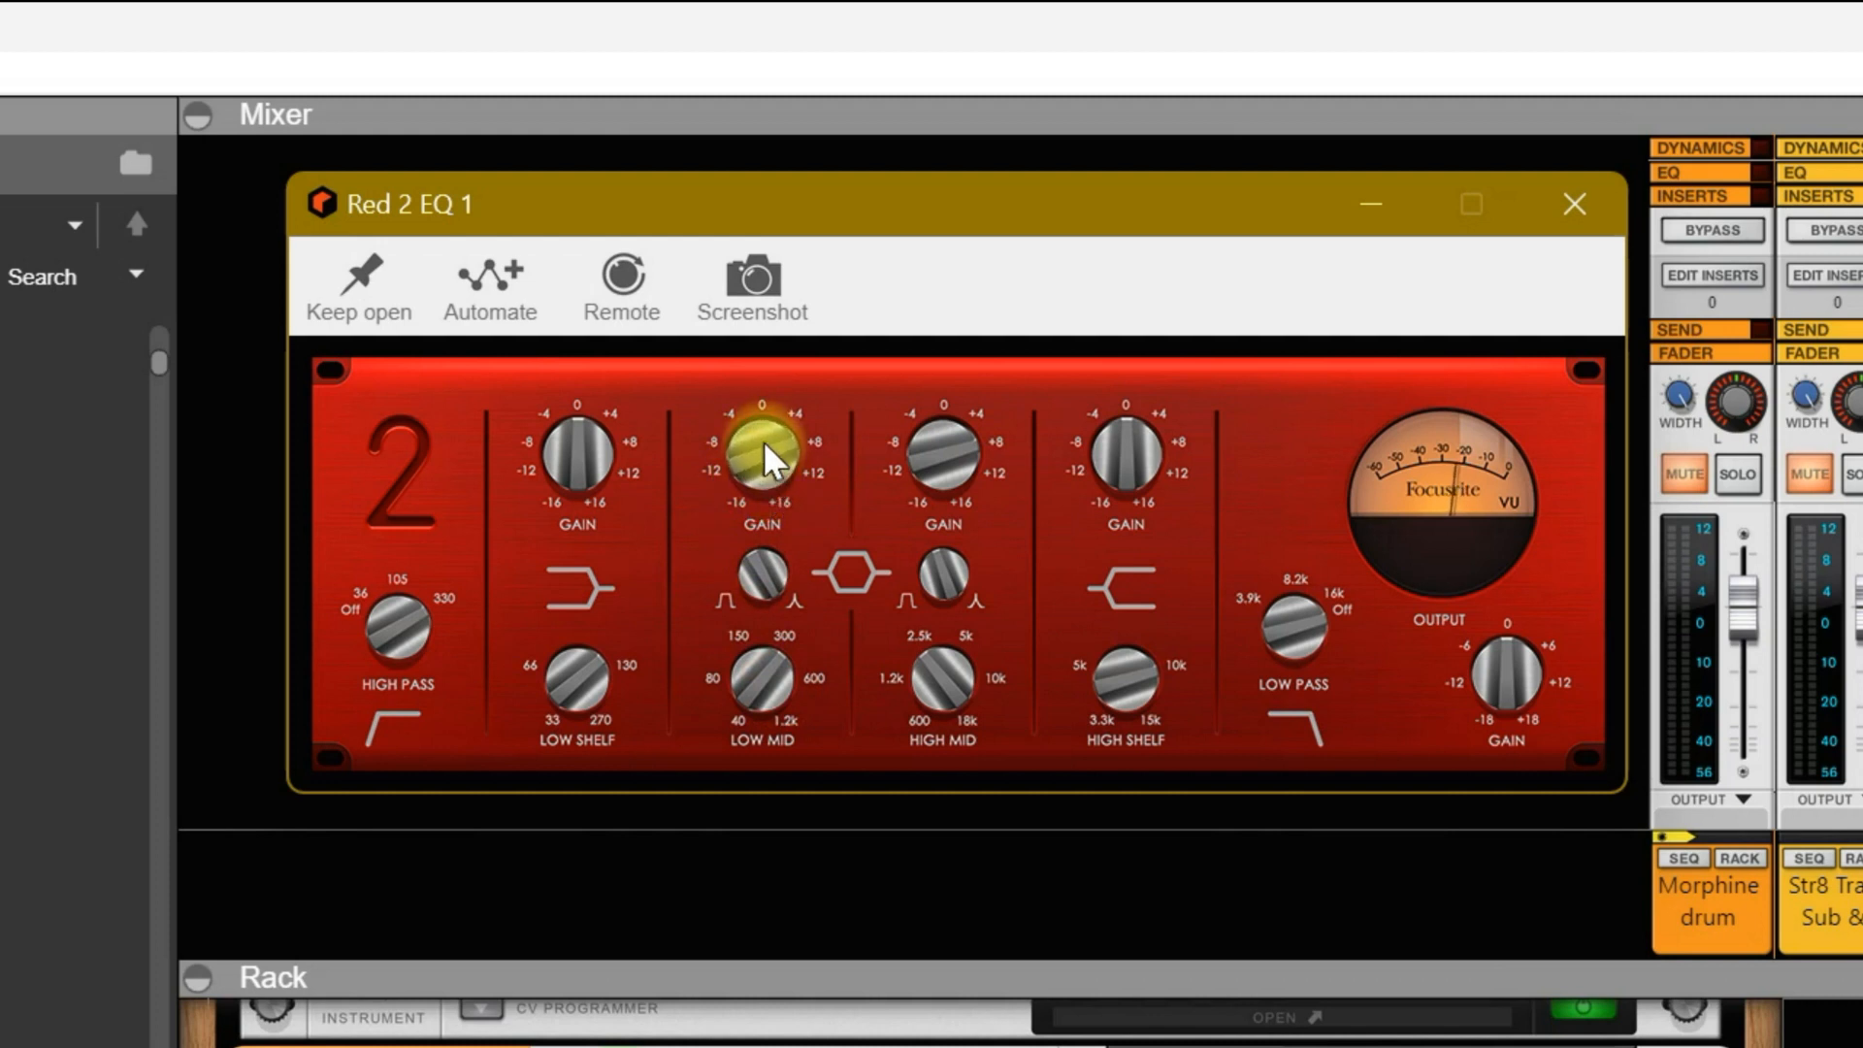
pyautogui.click(784, 687)
pyautogui.moveTo(784, 687); pyautogui.dragTo(786, 648)
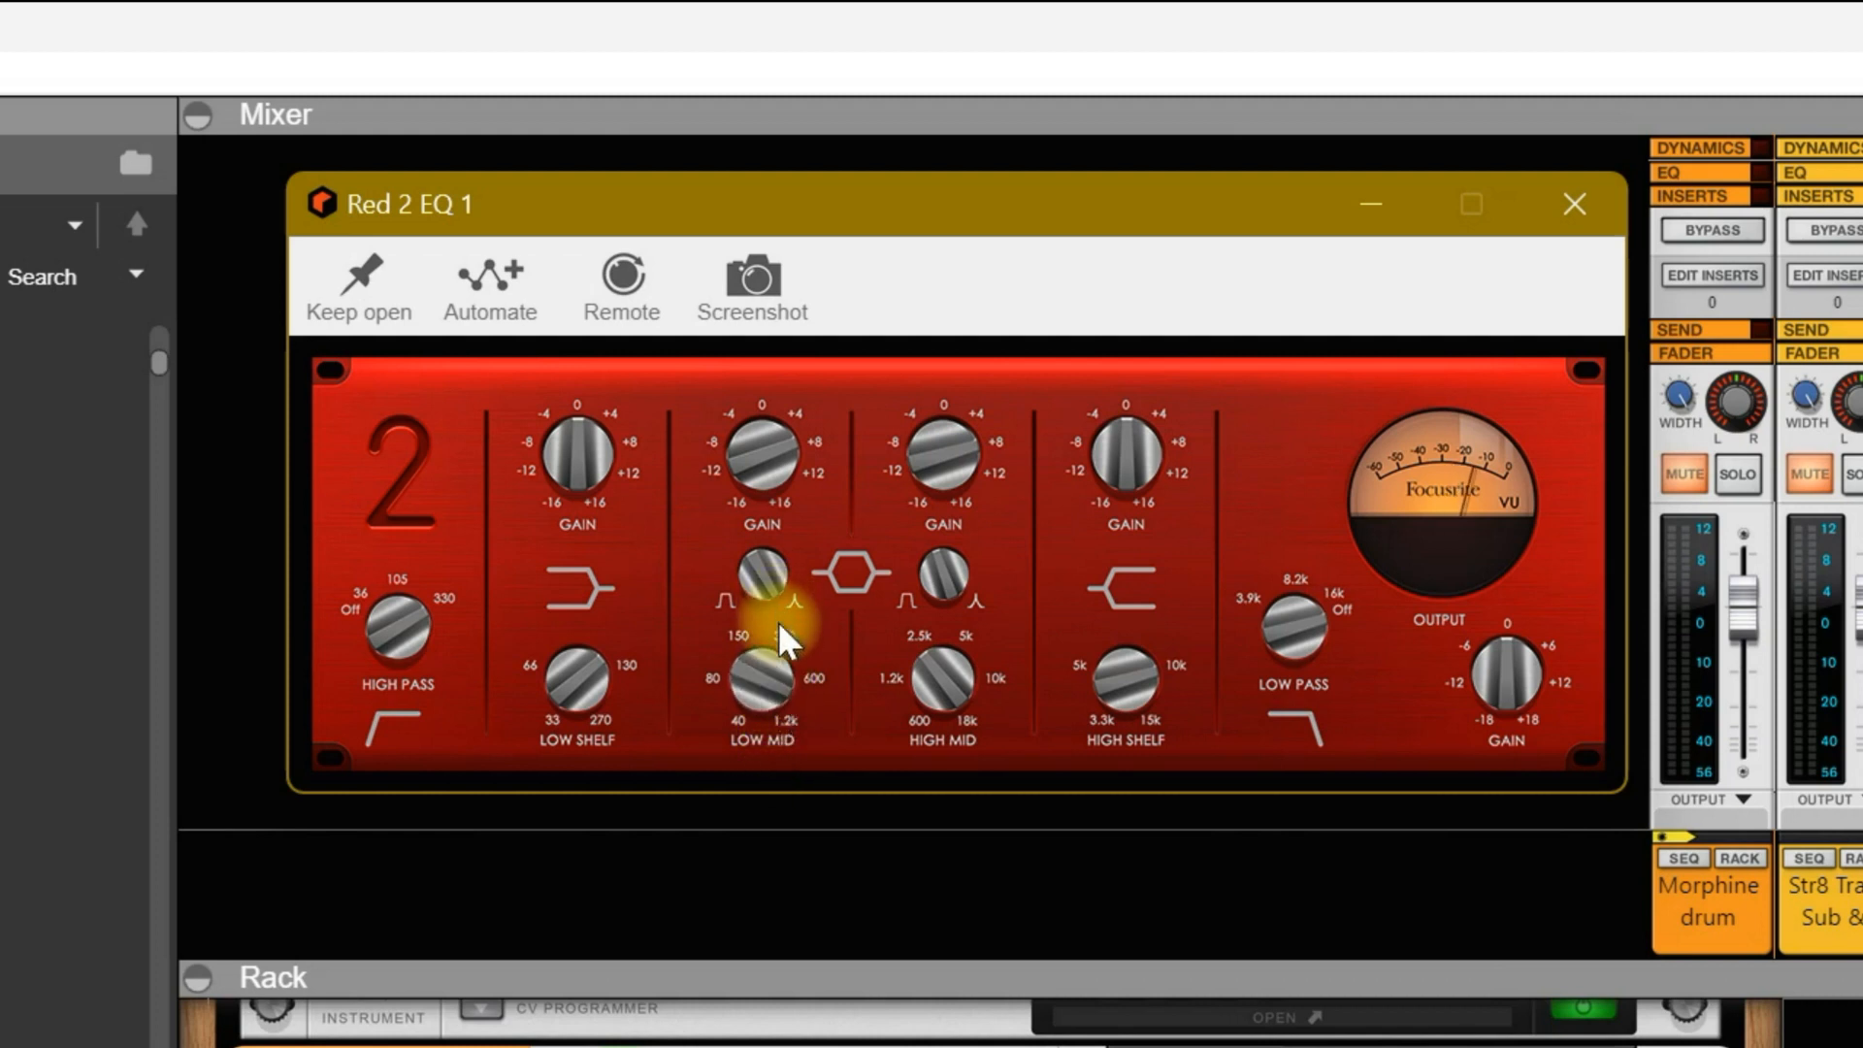
pyautogui.moveTo(740, 465); pyautogui.dragTo(737, 320)
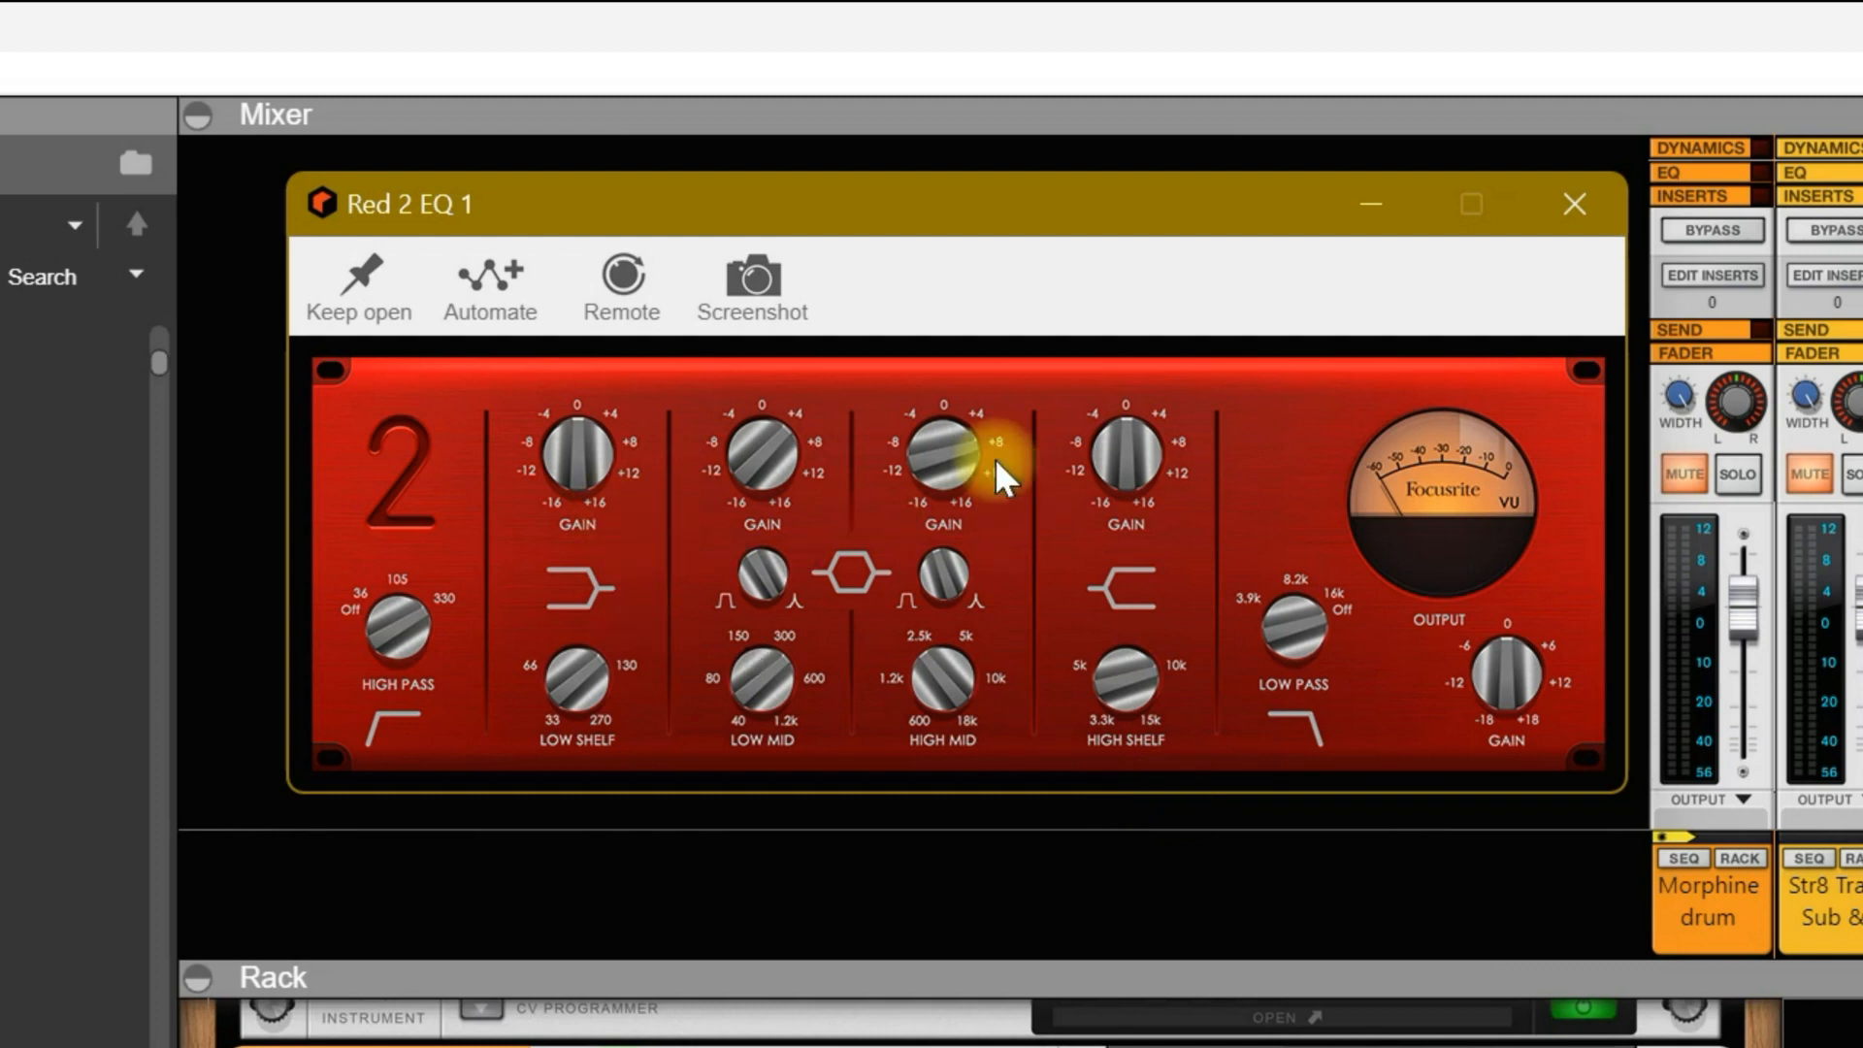
pyautogui.moveTo(999, 476); pyautogui.dragTo(970, 524)
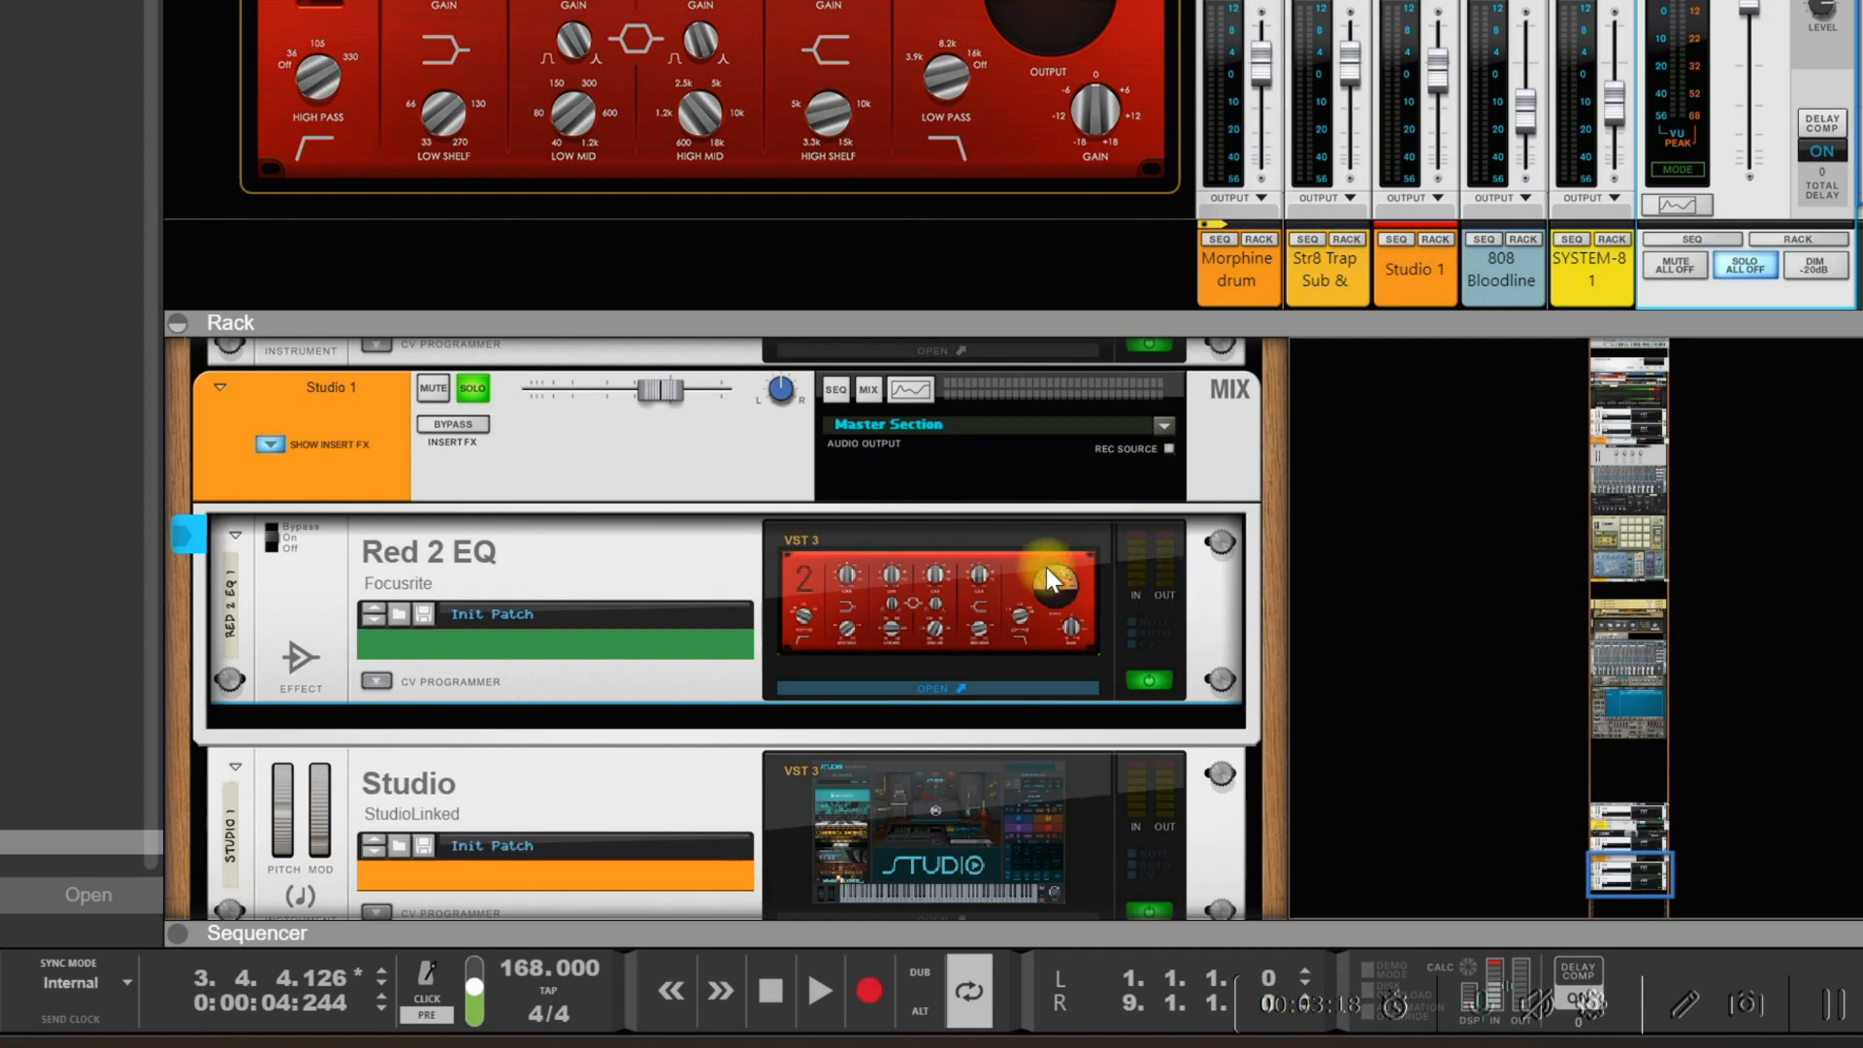
# Step: Examine on the rear of the rack how the Red 2 EQ is cabled into the Studio 1 insert, and return to the front
pyautogui.press('Tab')
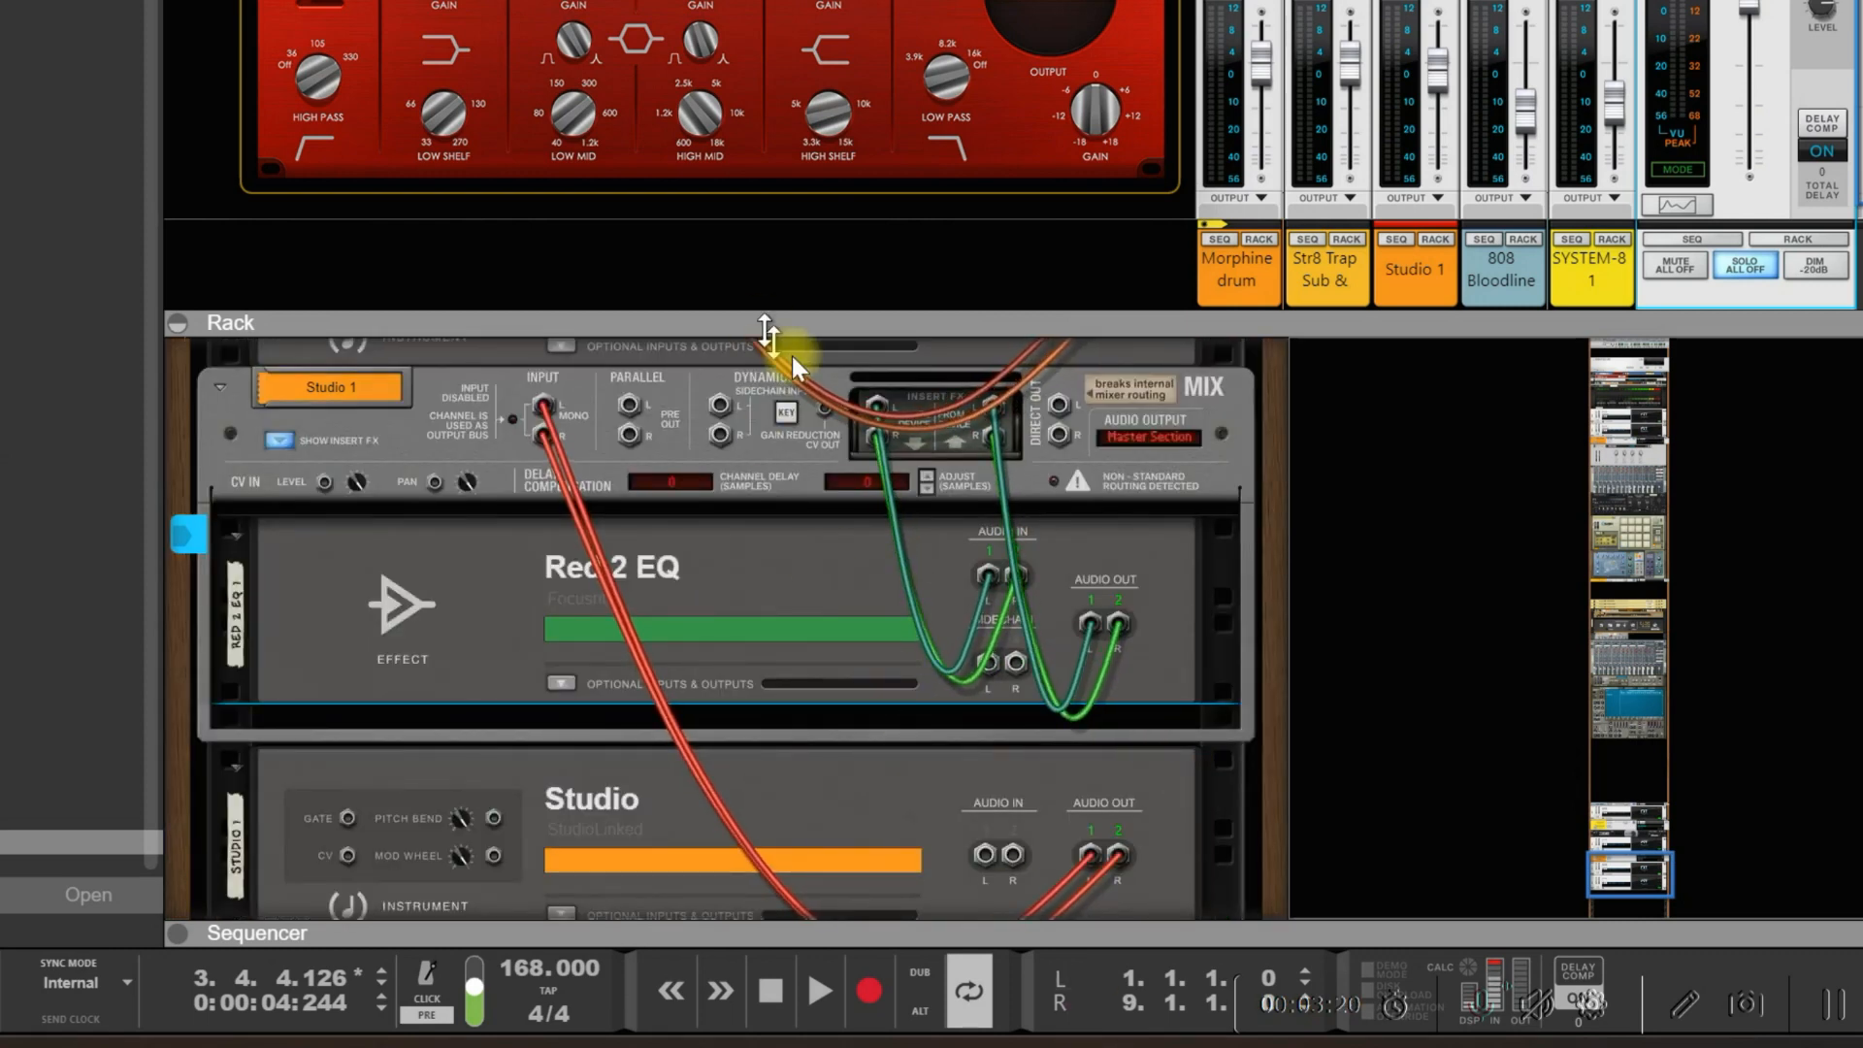
pyautogui.scroll(1, 929, 394)
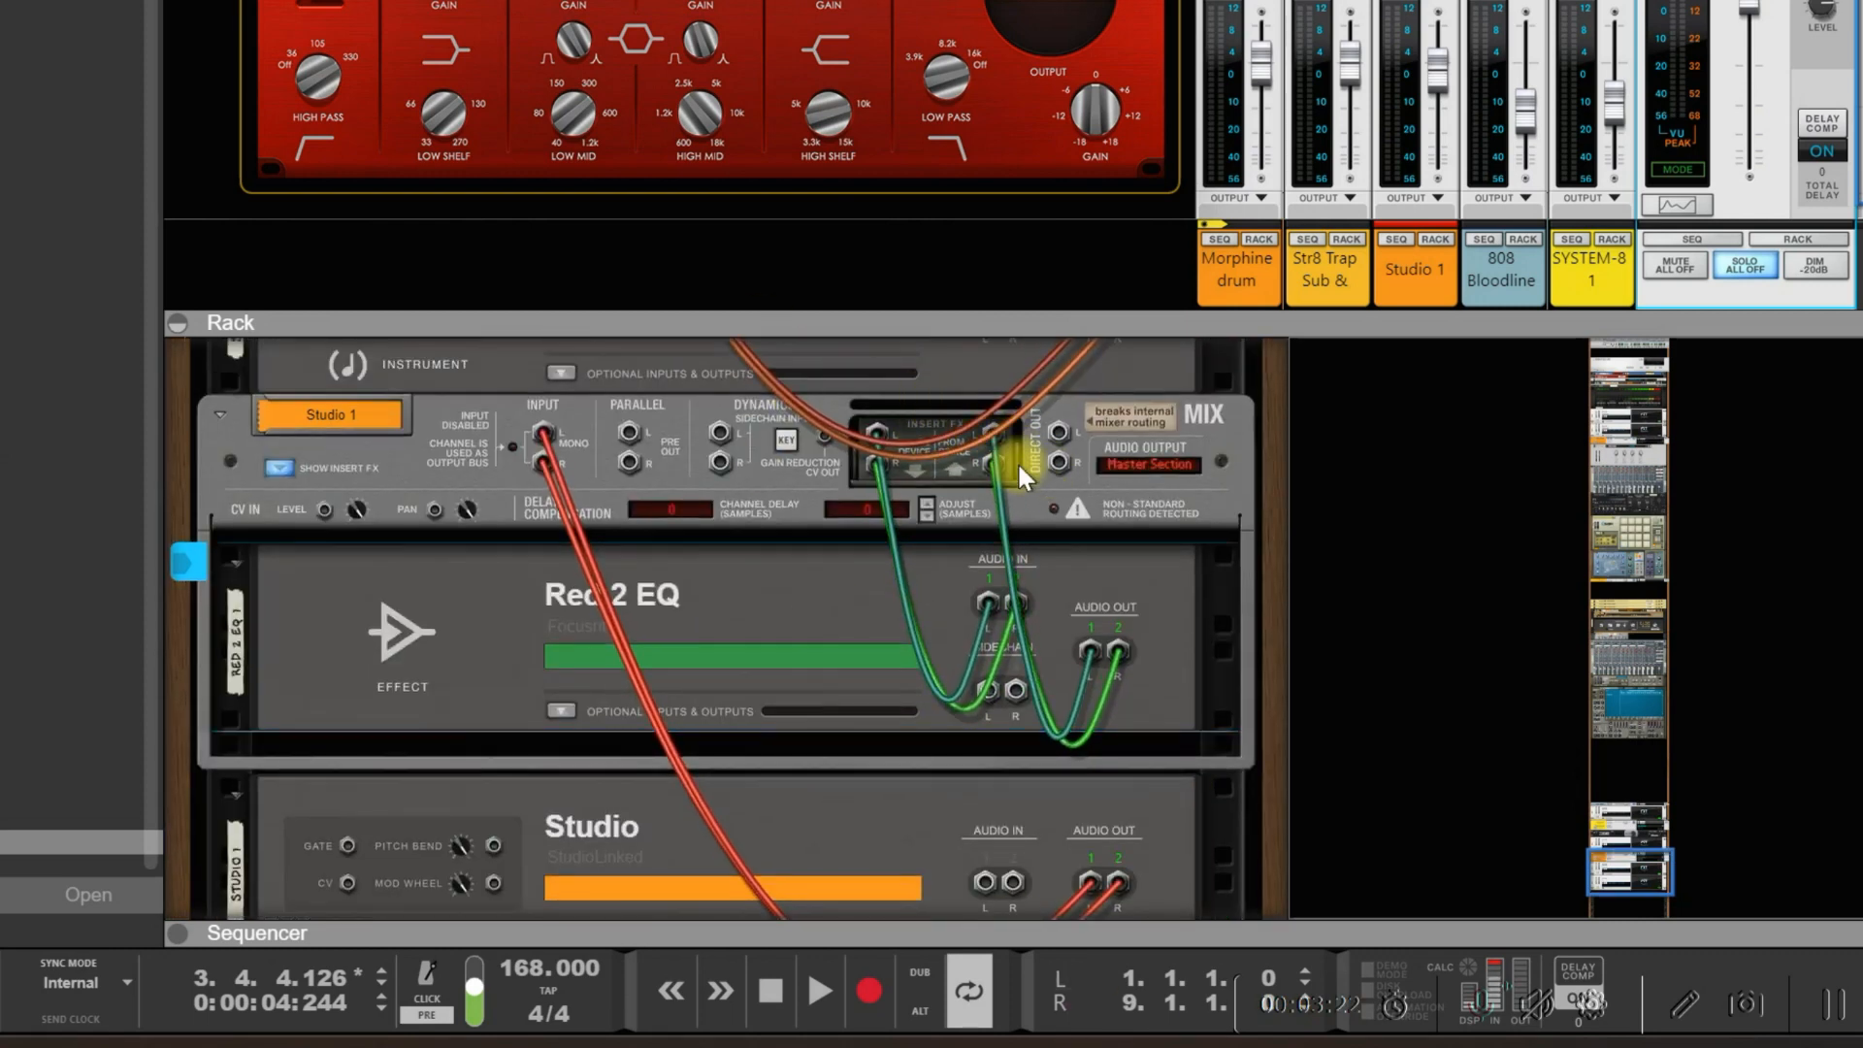
pyautogui.press('Tab')
pyautogui.press('Tab')
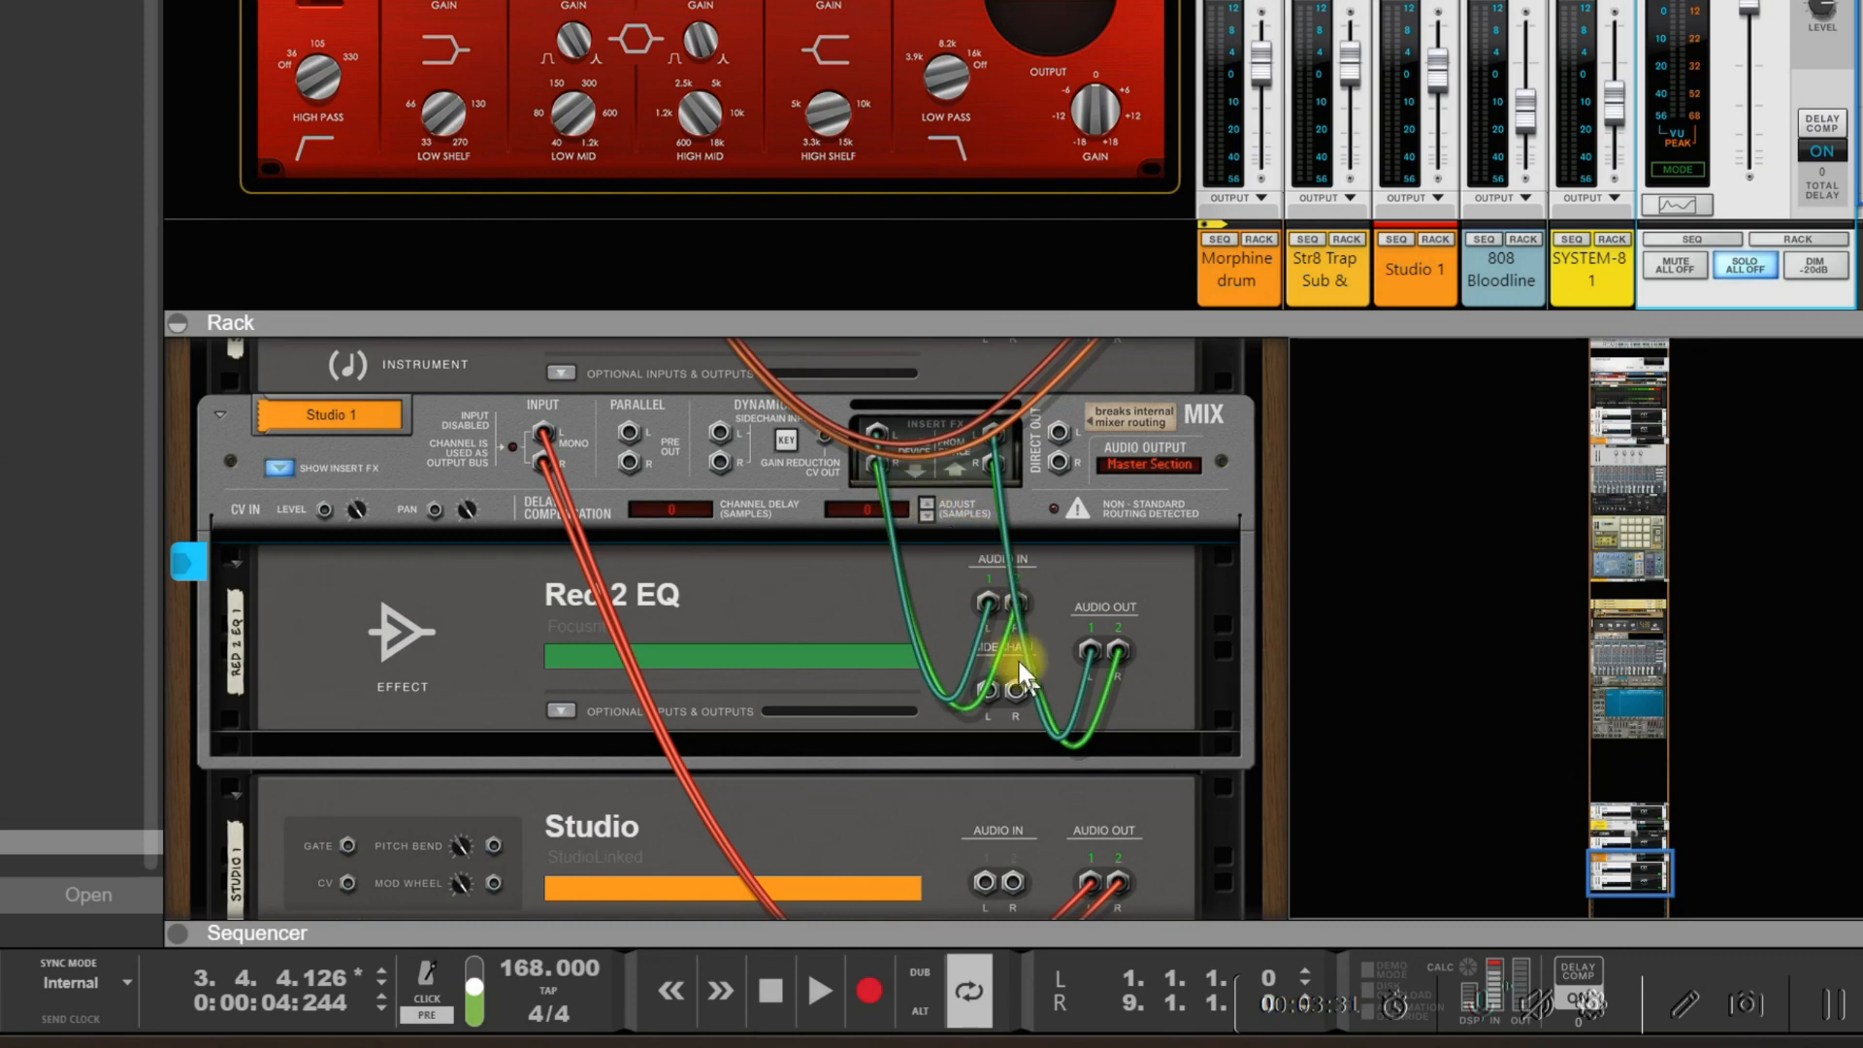
pyautogui.press('Tab')
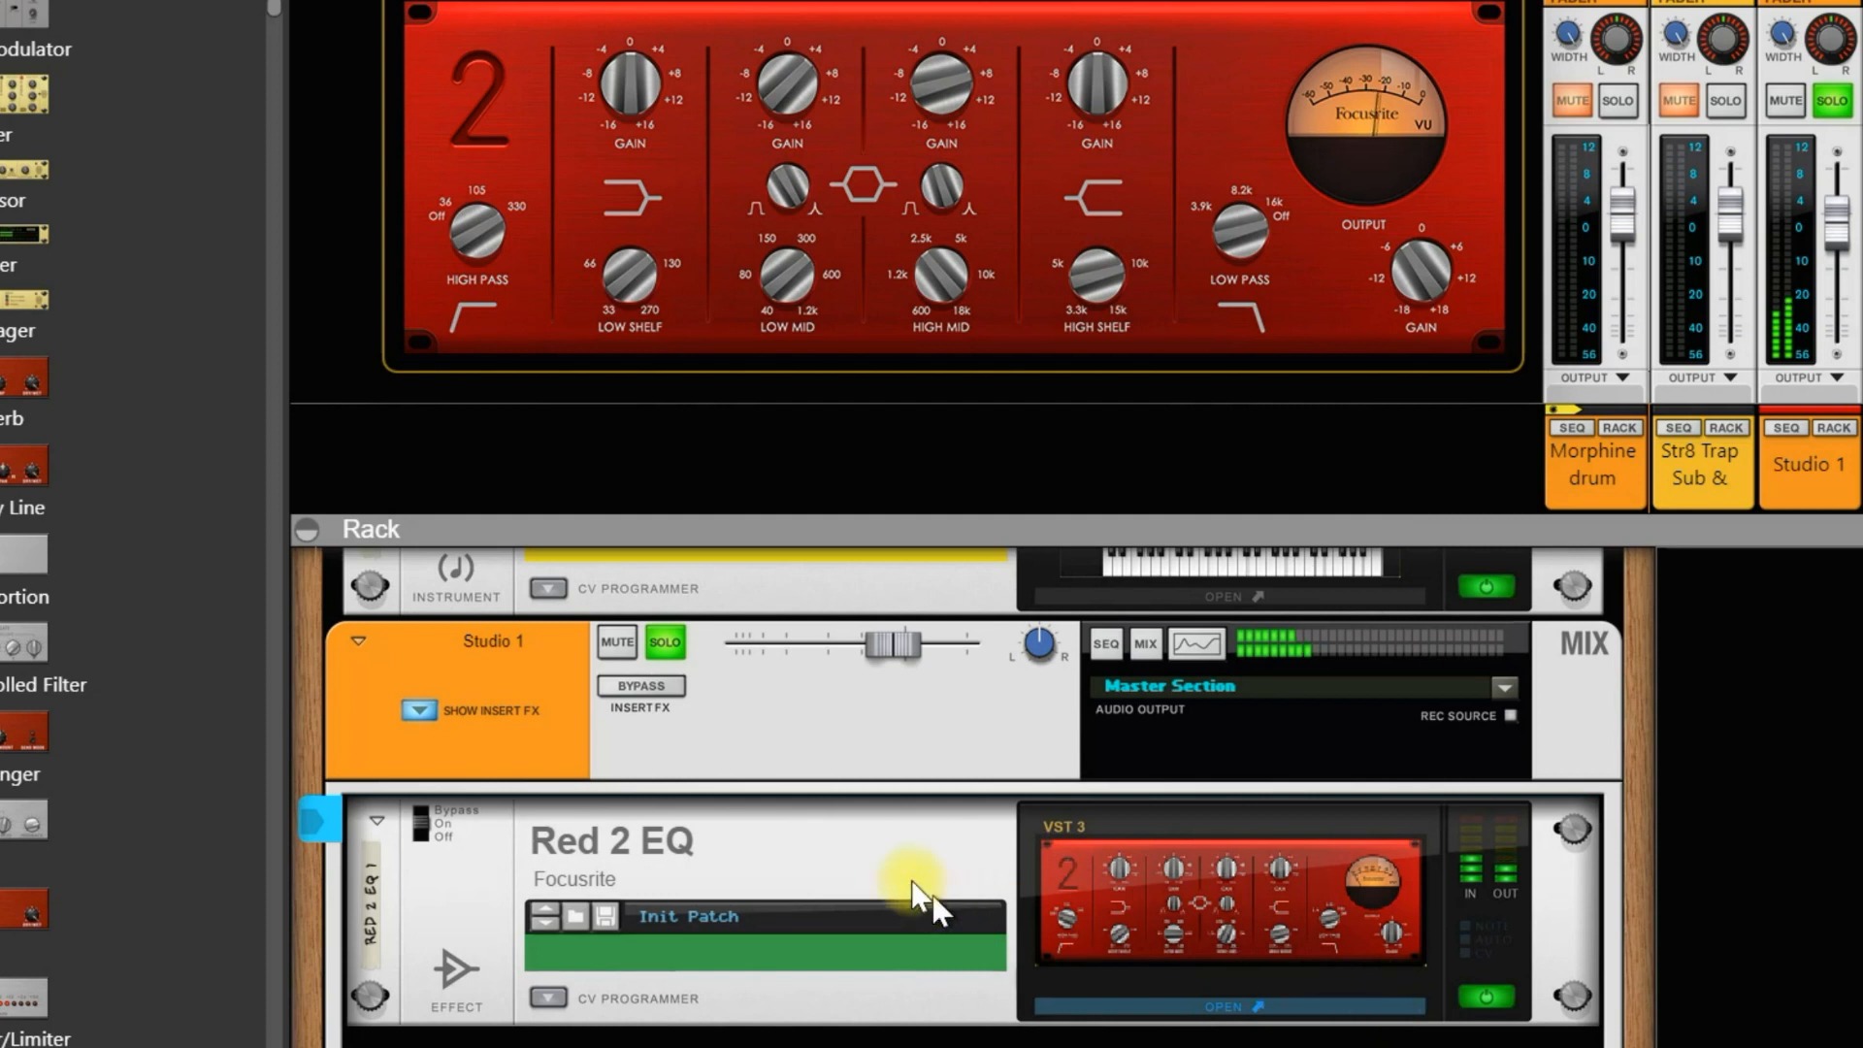
# Step: Compare the soloed Studio 1 channel with its insert effects bypassed and active, leaving the bypass off
pyautogui.click(636, 683)
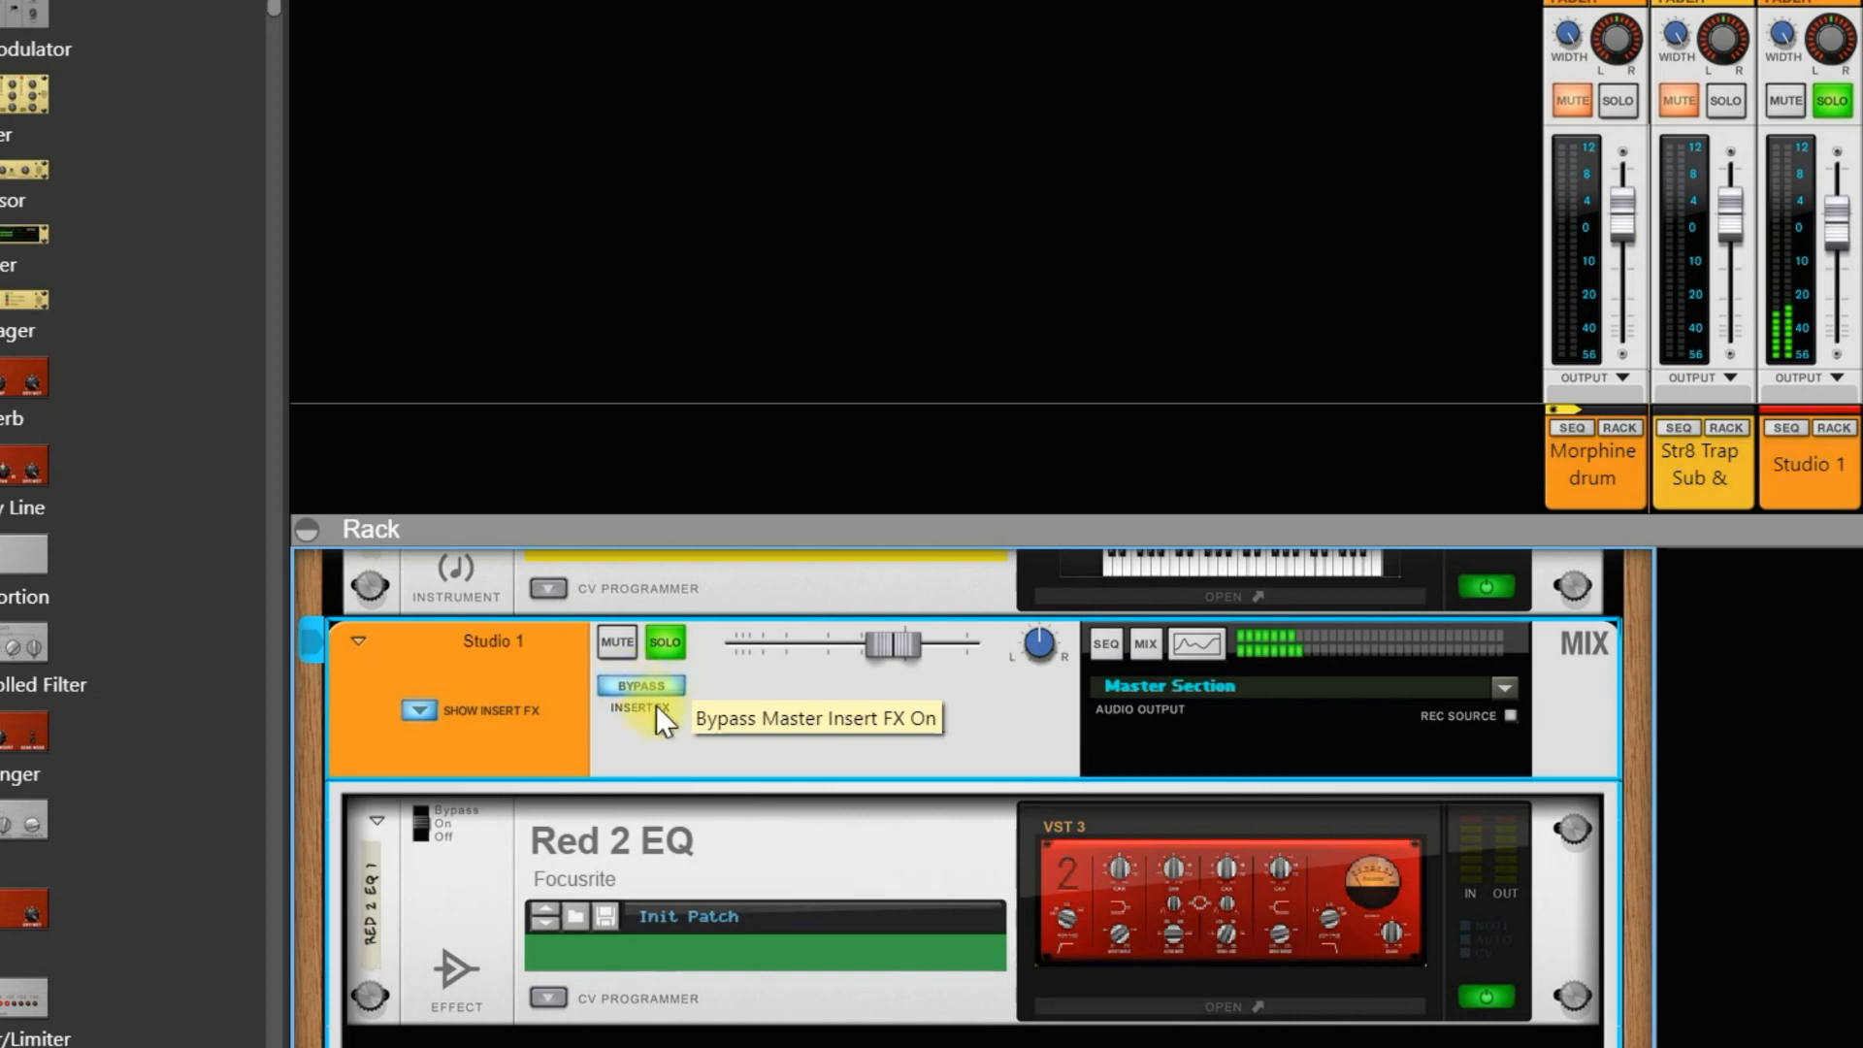
pyautogui.click(657, 690)
pyautogui.click(658, 690)
pyautogui.click(657, 690)
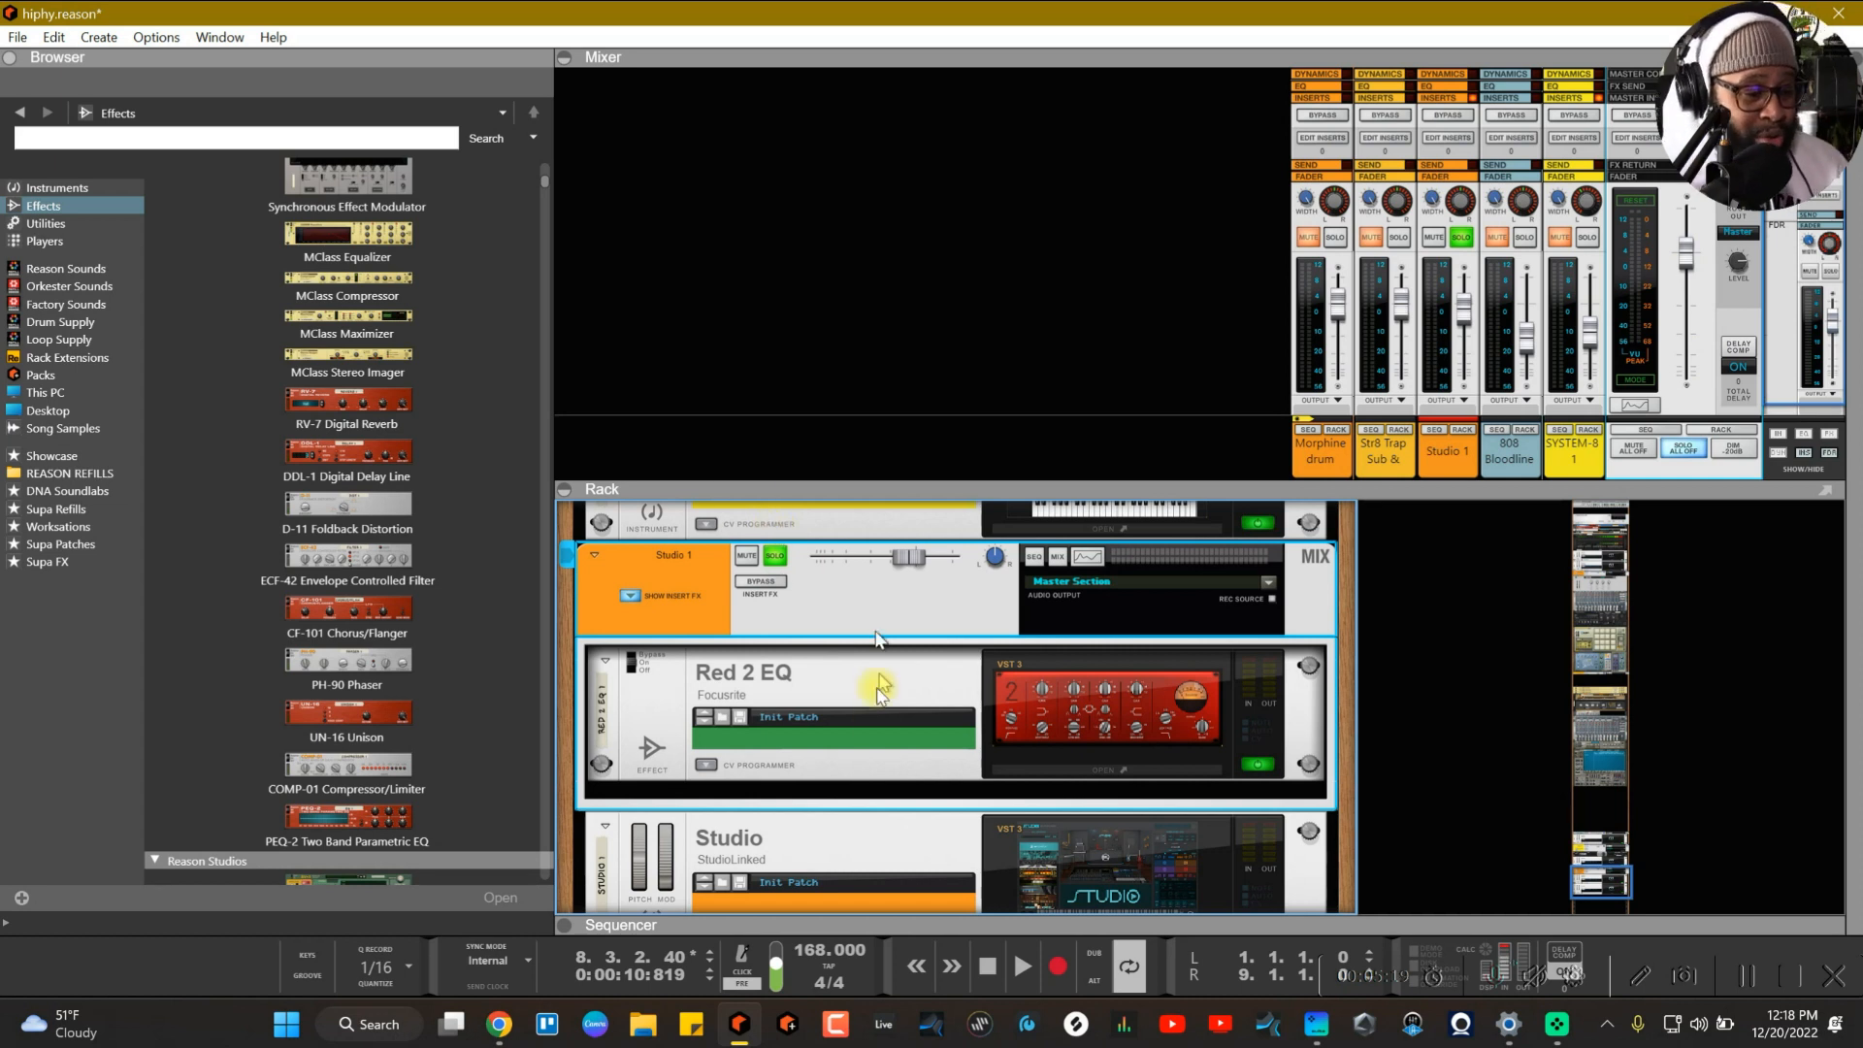
# Step: Unsolo the Studio 1 channel and compare its insert effects bypassed and active while the full mix plays
pyautogui.click(774, 555)
pyautogui.press('space')
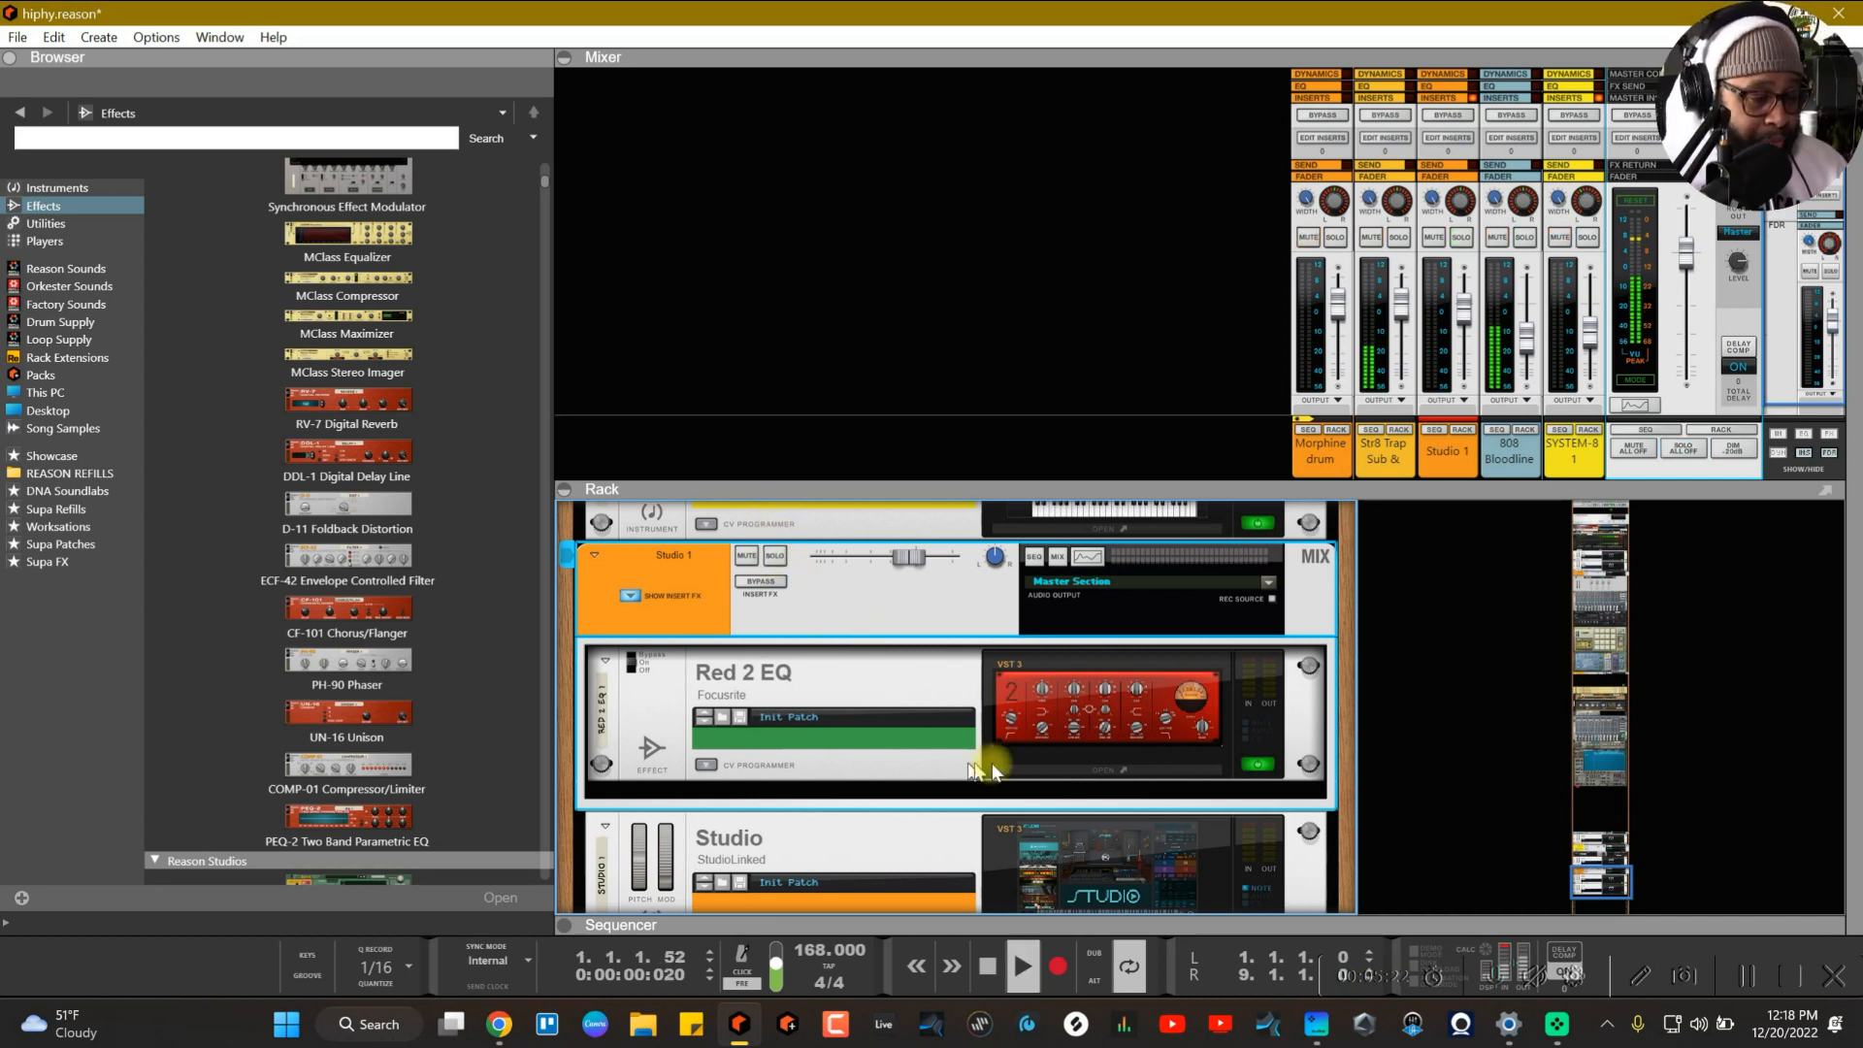
pyautogui.click(758, 583)
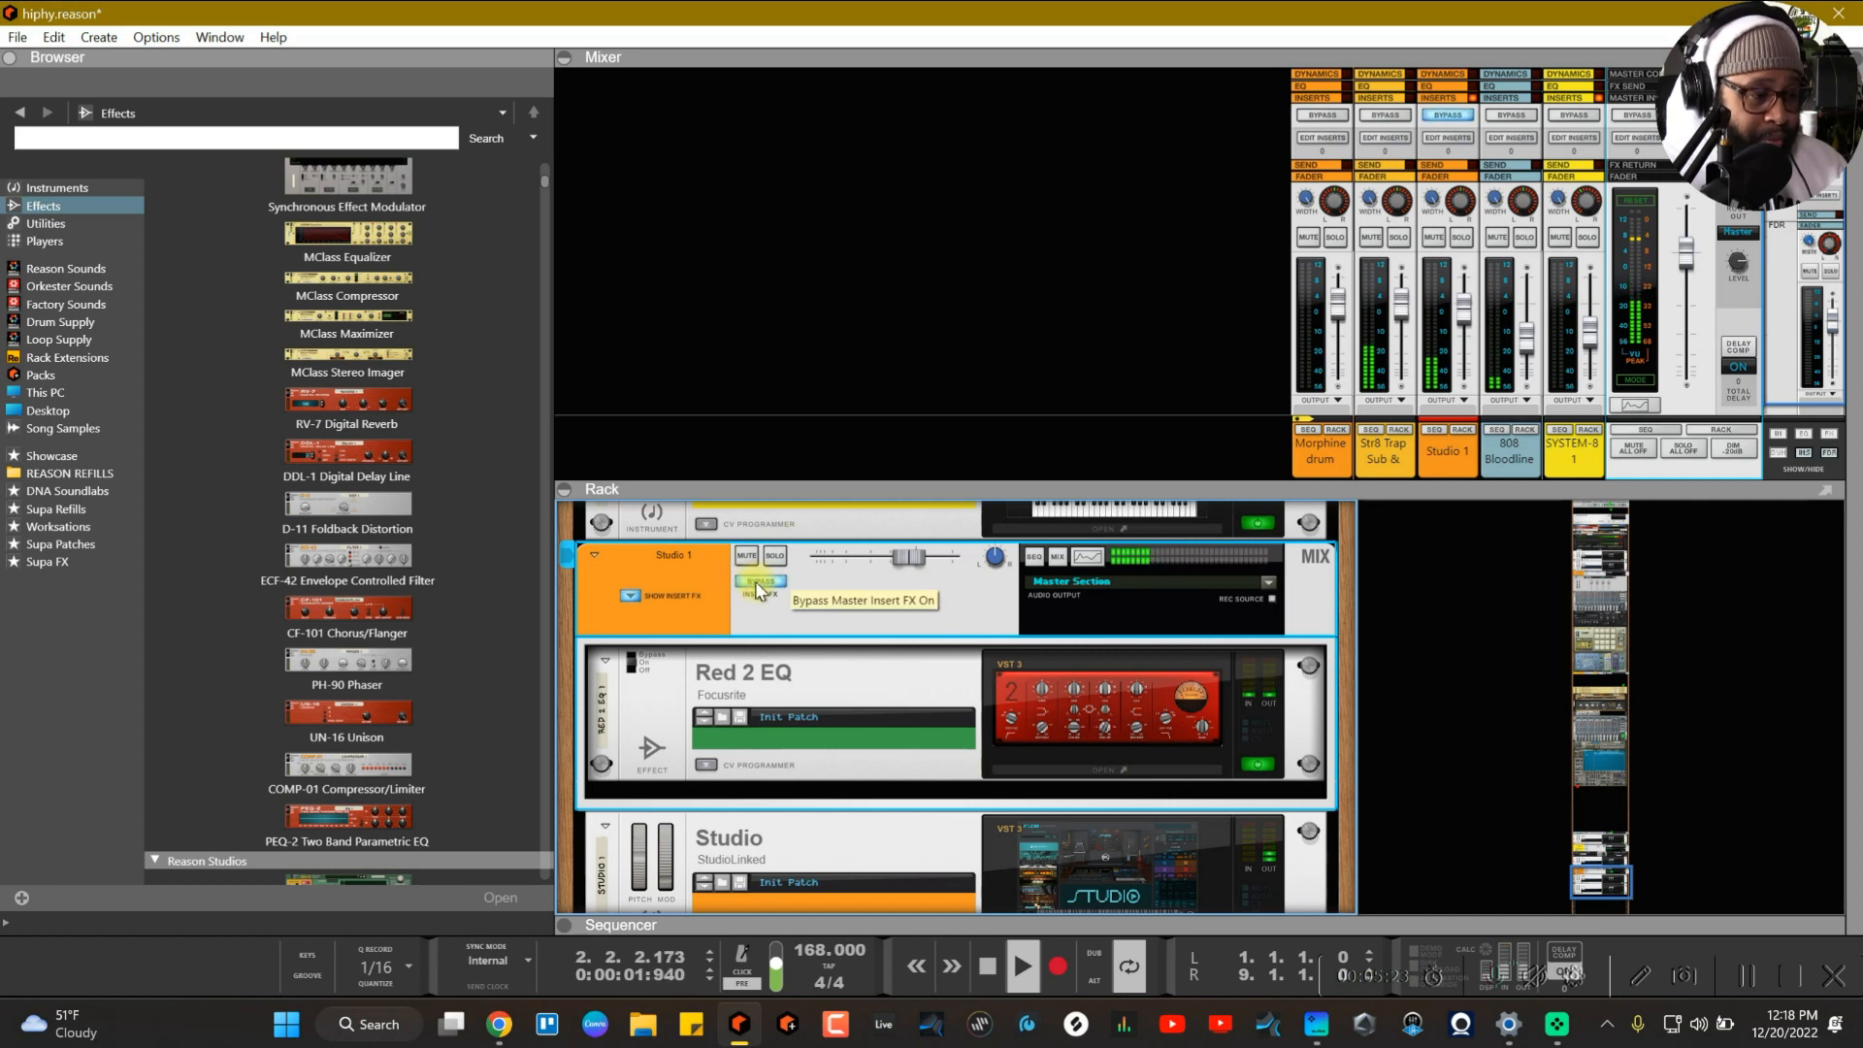
pyautogui.click(758, 585)
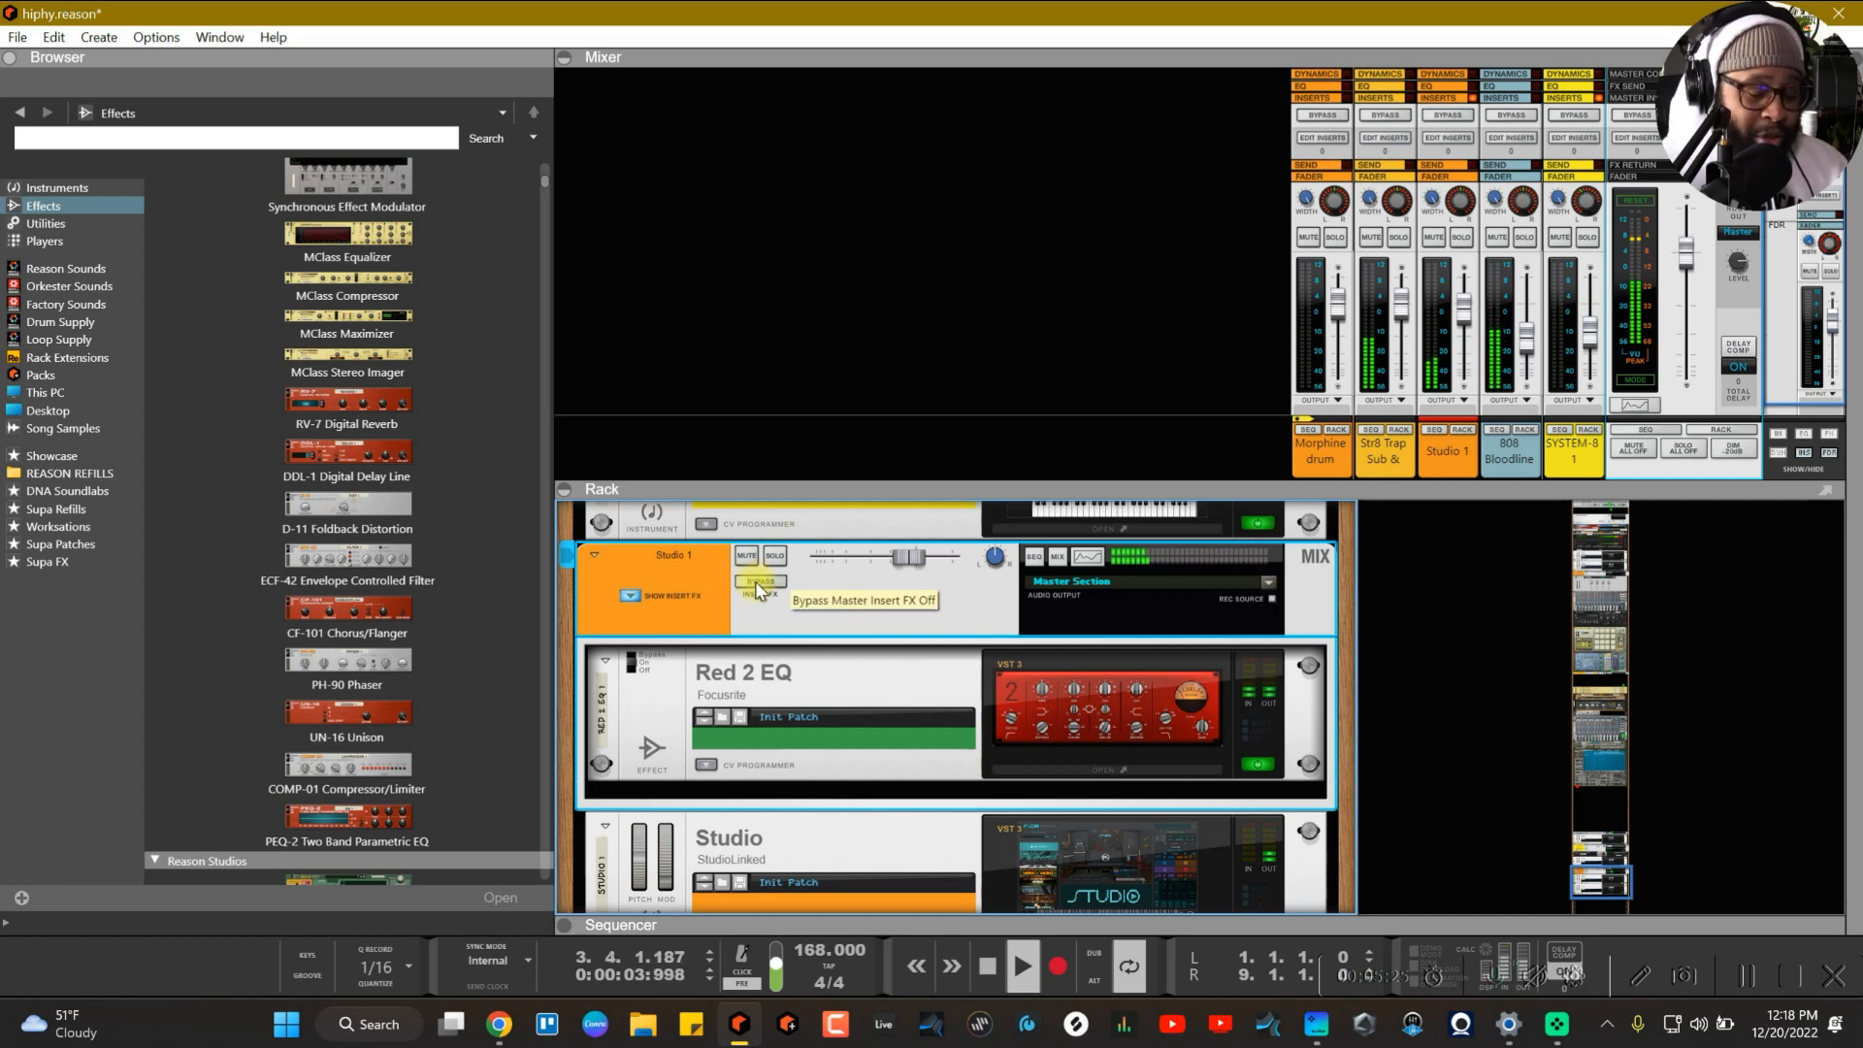
pyautogui.click(758, 585)
pyautogui.click(758, 585)
pyautogui.press('space')
# Step: Reopen the Red 2 EQ, play the mix again and compare Studio 1's level with the insert bypass on and off
pyautogui.click(1221, 692)
pyautogui.click(1094, 417)
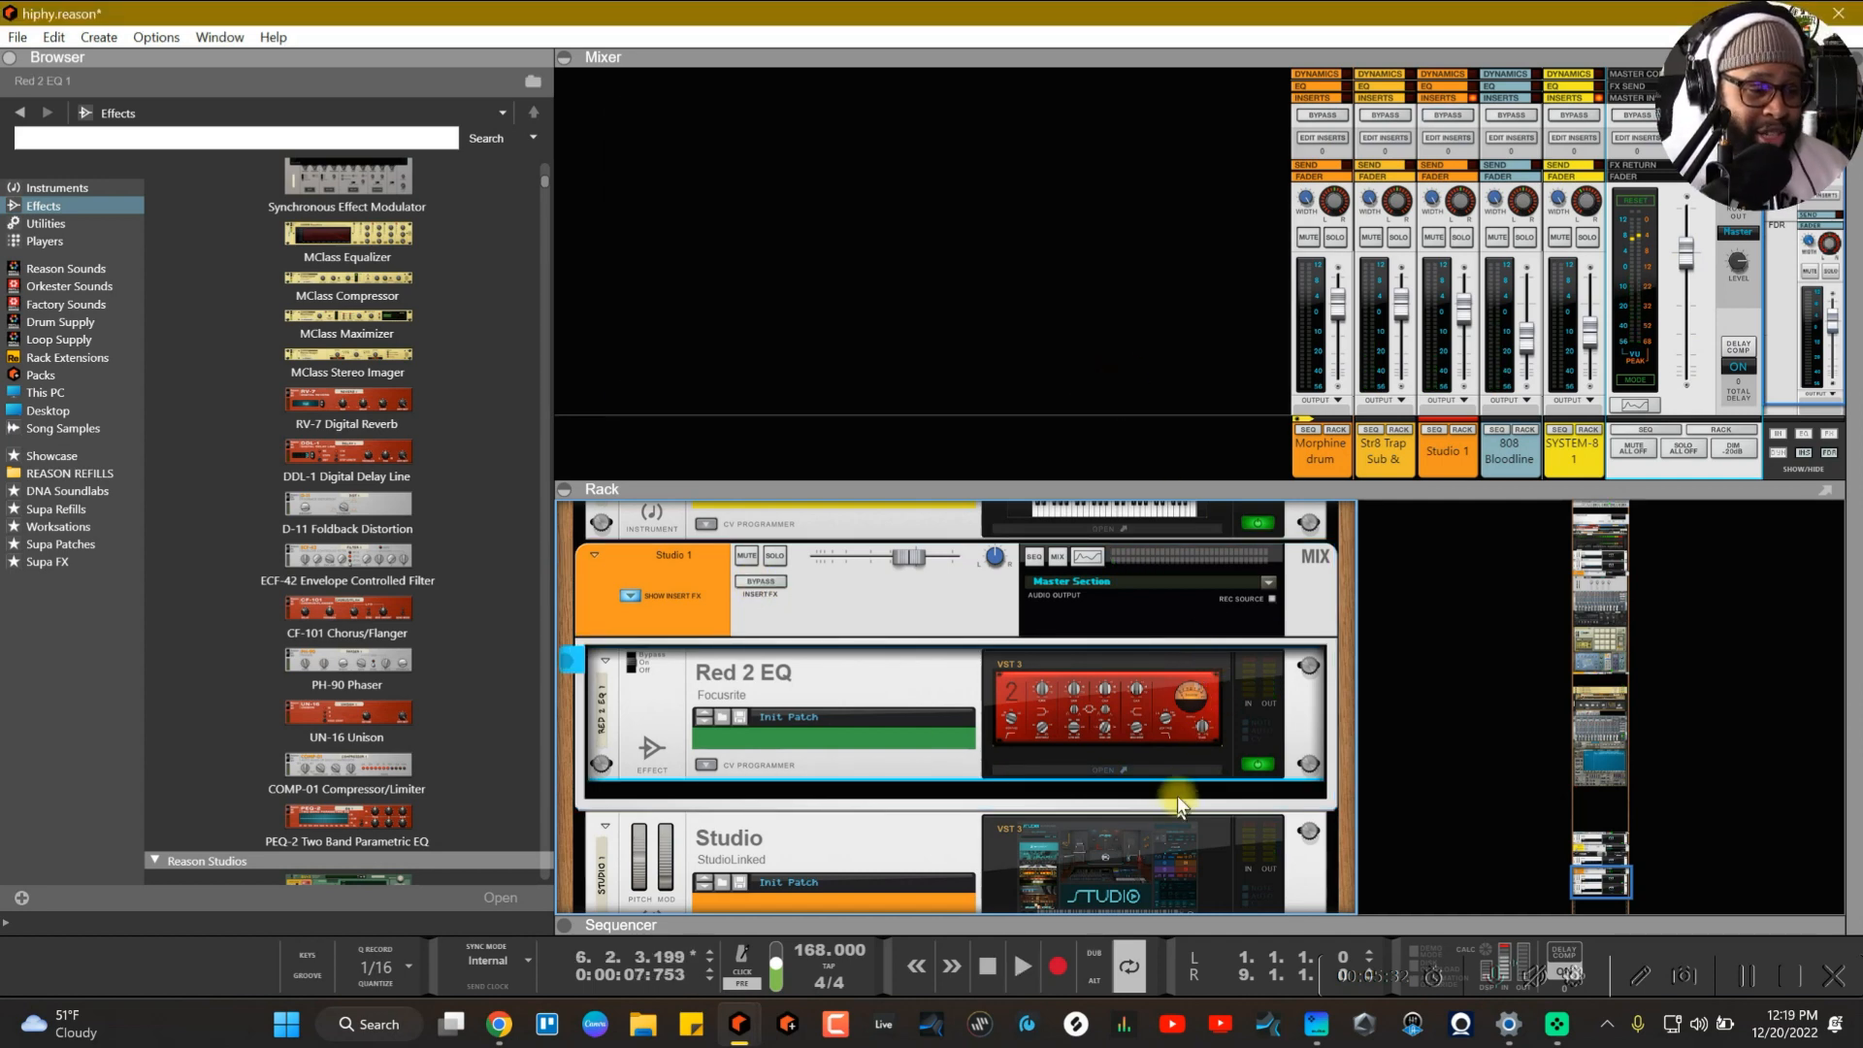
pyautogui.click(1172, 763)
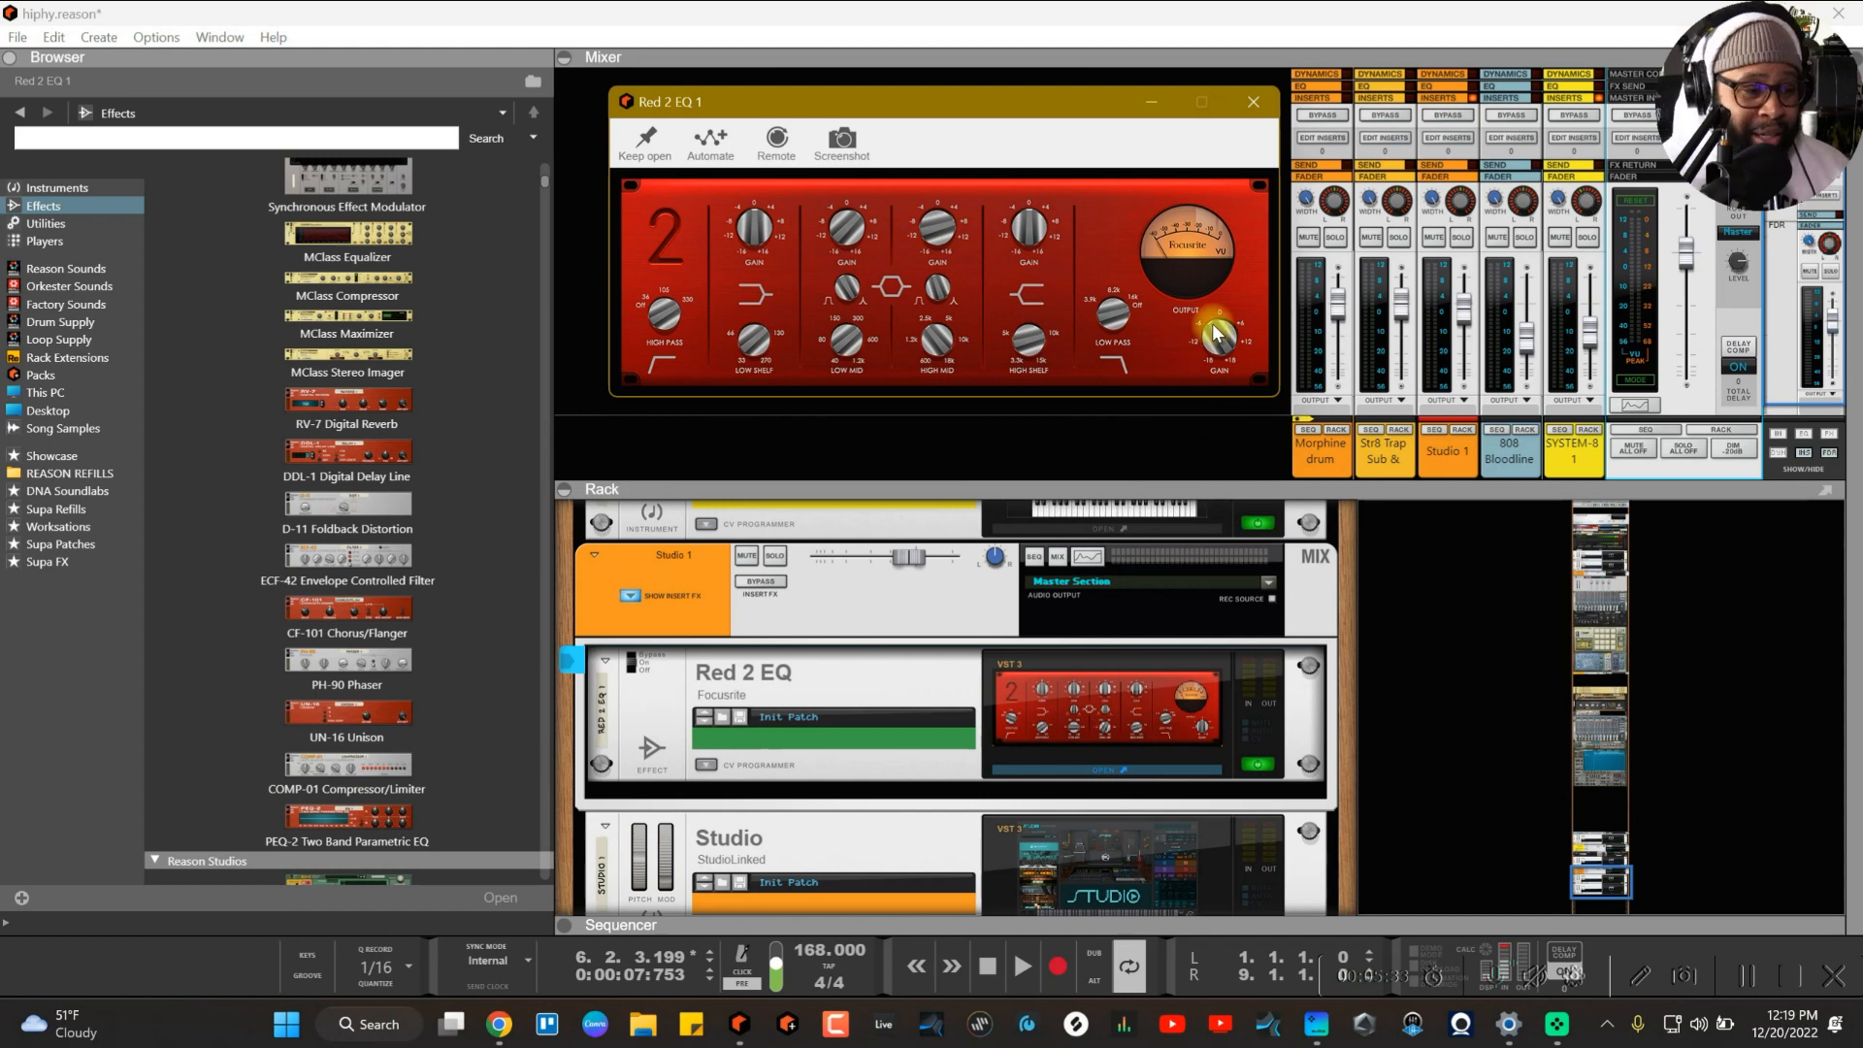
pyautogui.press('space')
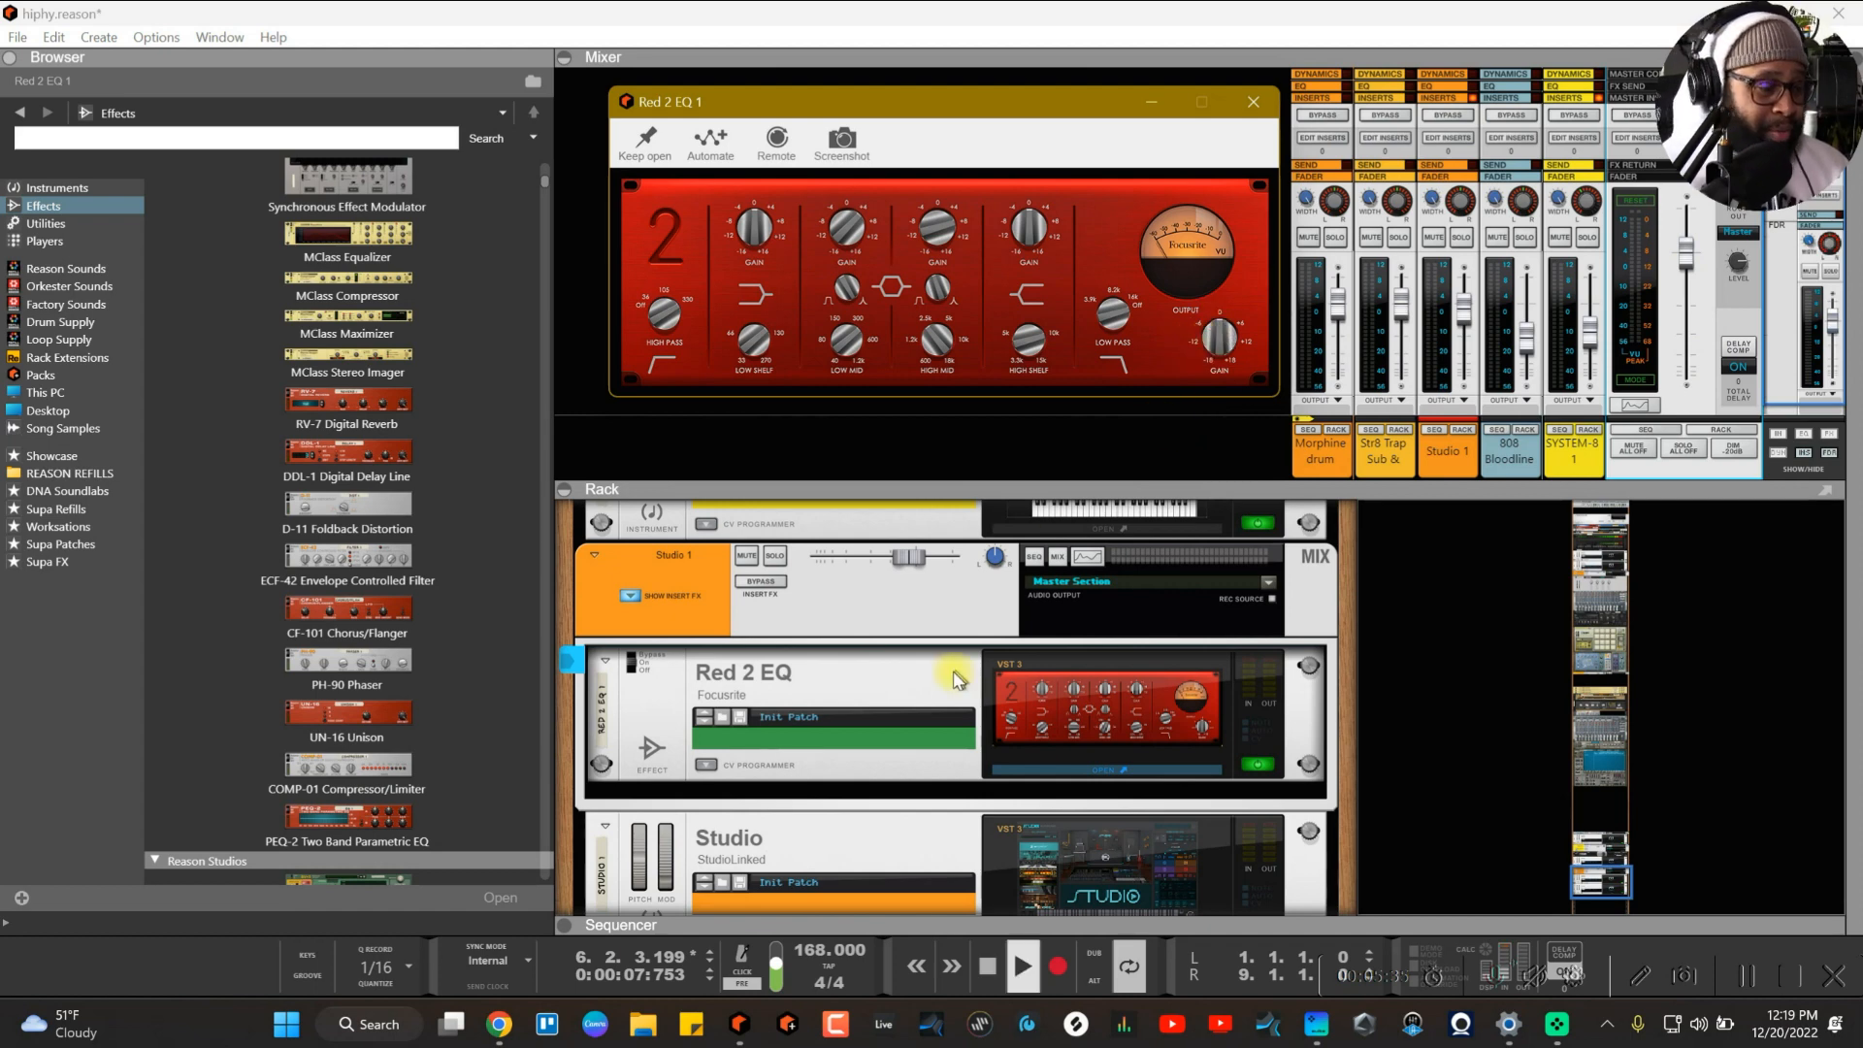
pyautogui.click(762, 583)
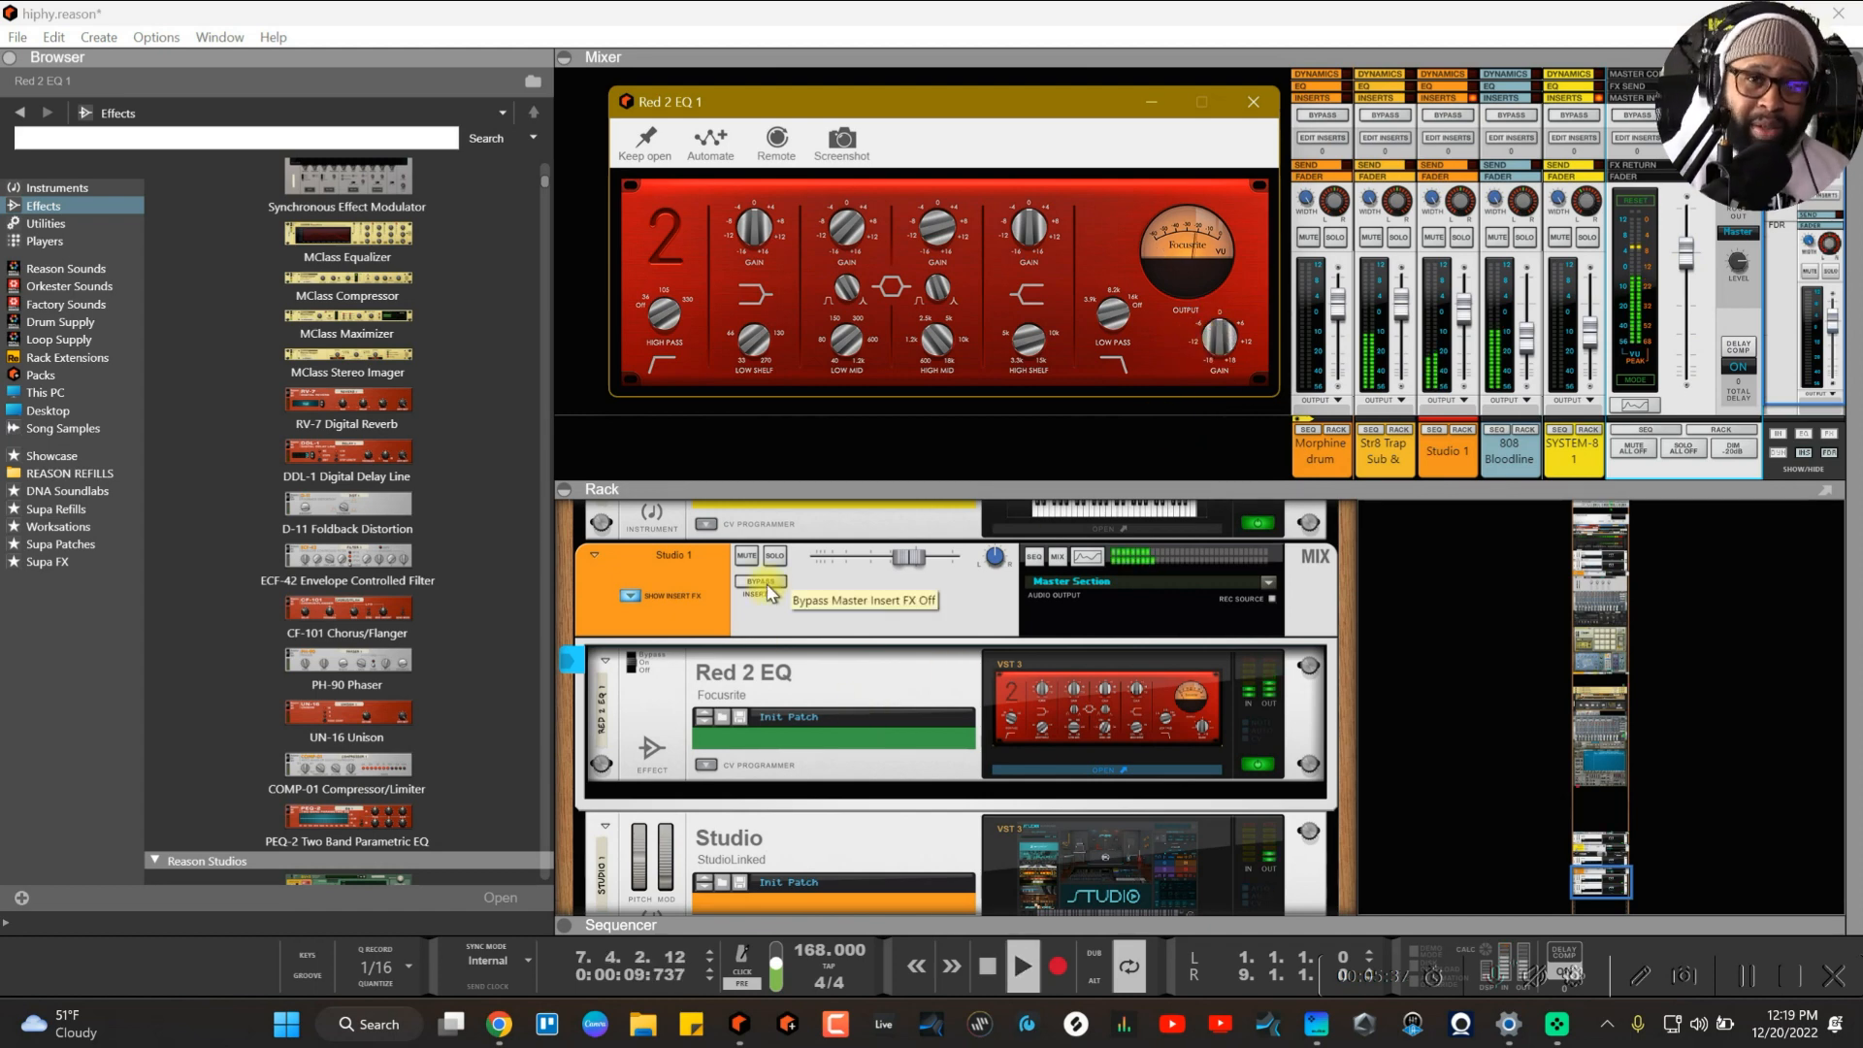
pyautogui.click(767, 585)
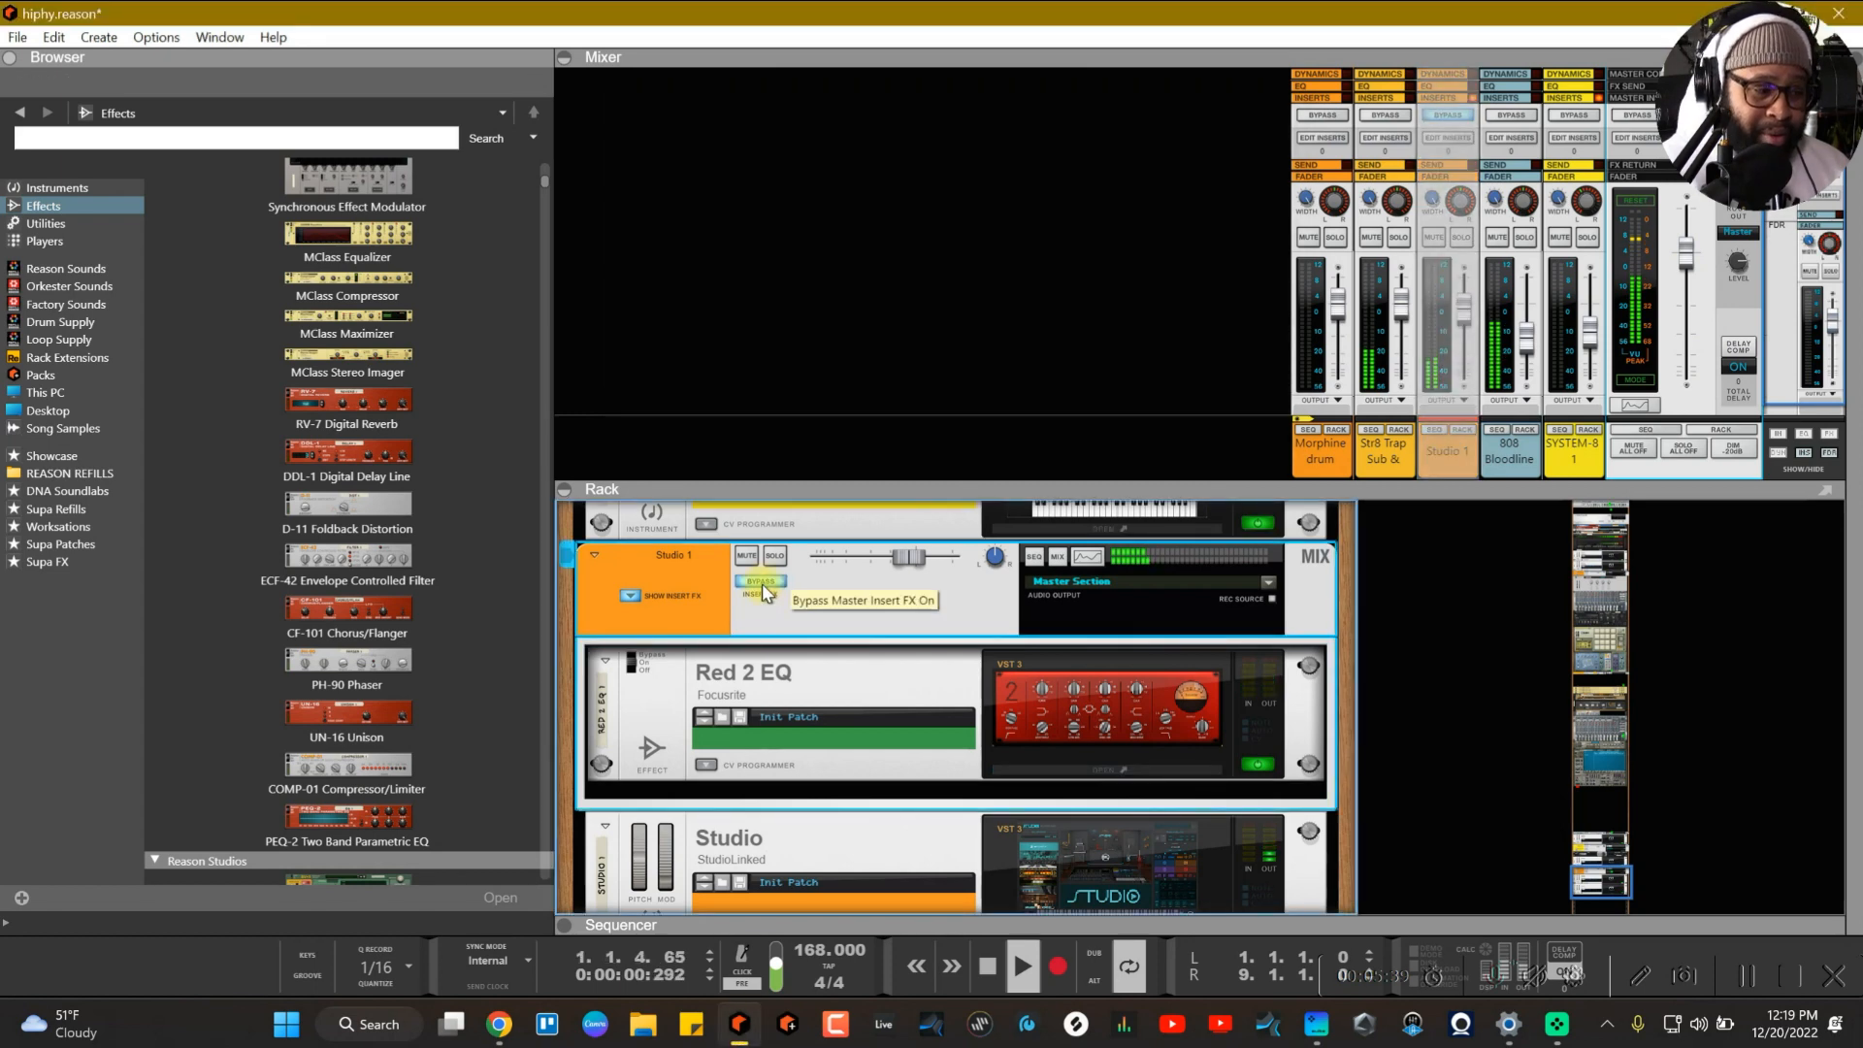
pyautogui.click(779, 701)
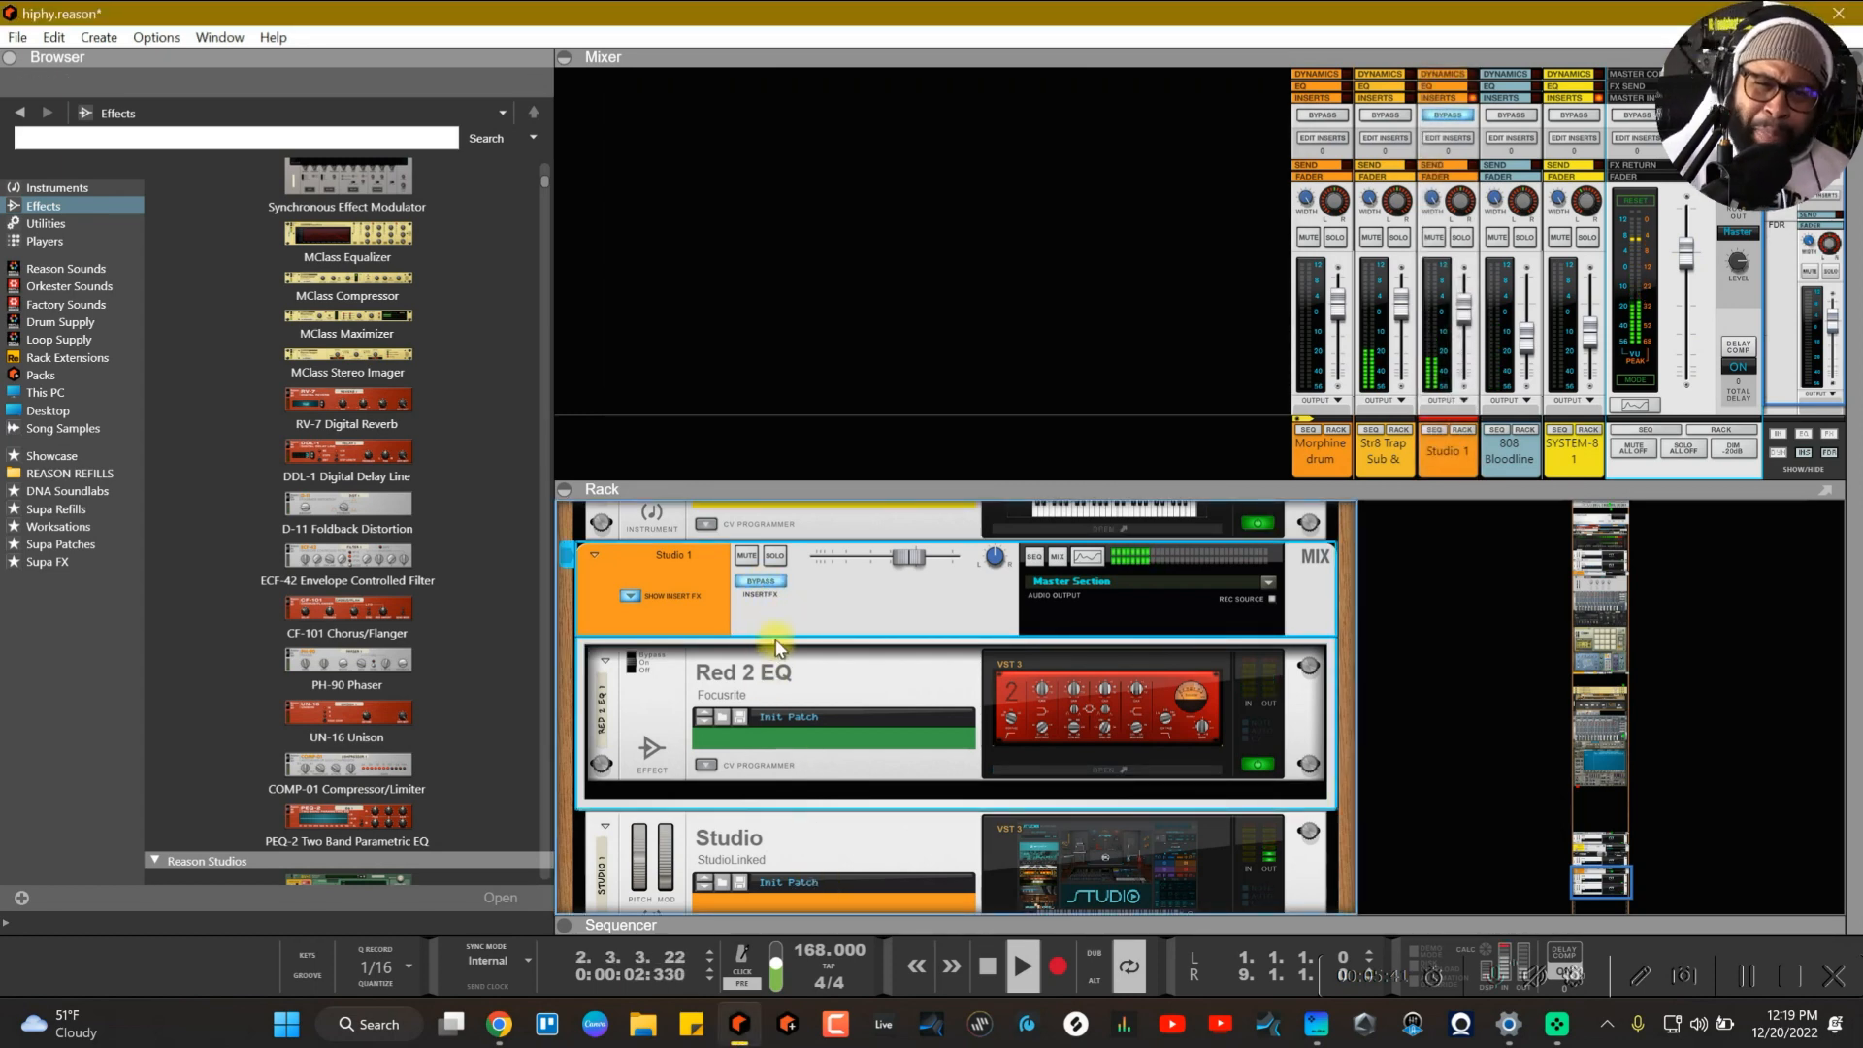
pyautogui.click(763, 585)
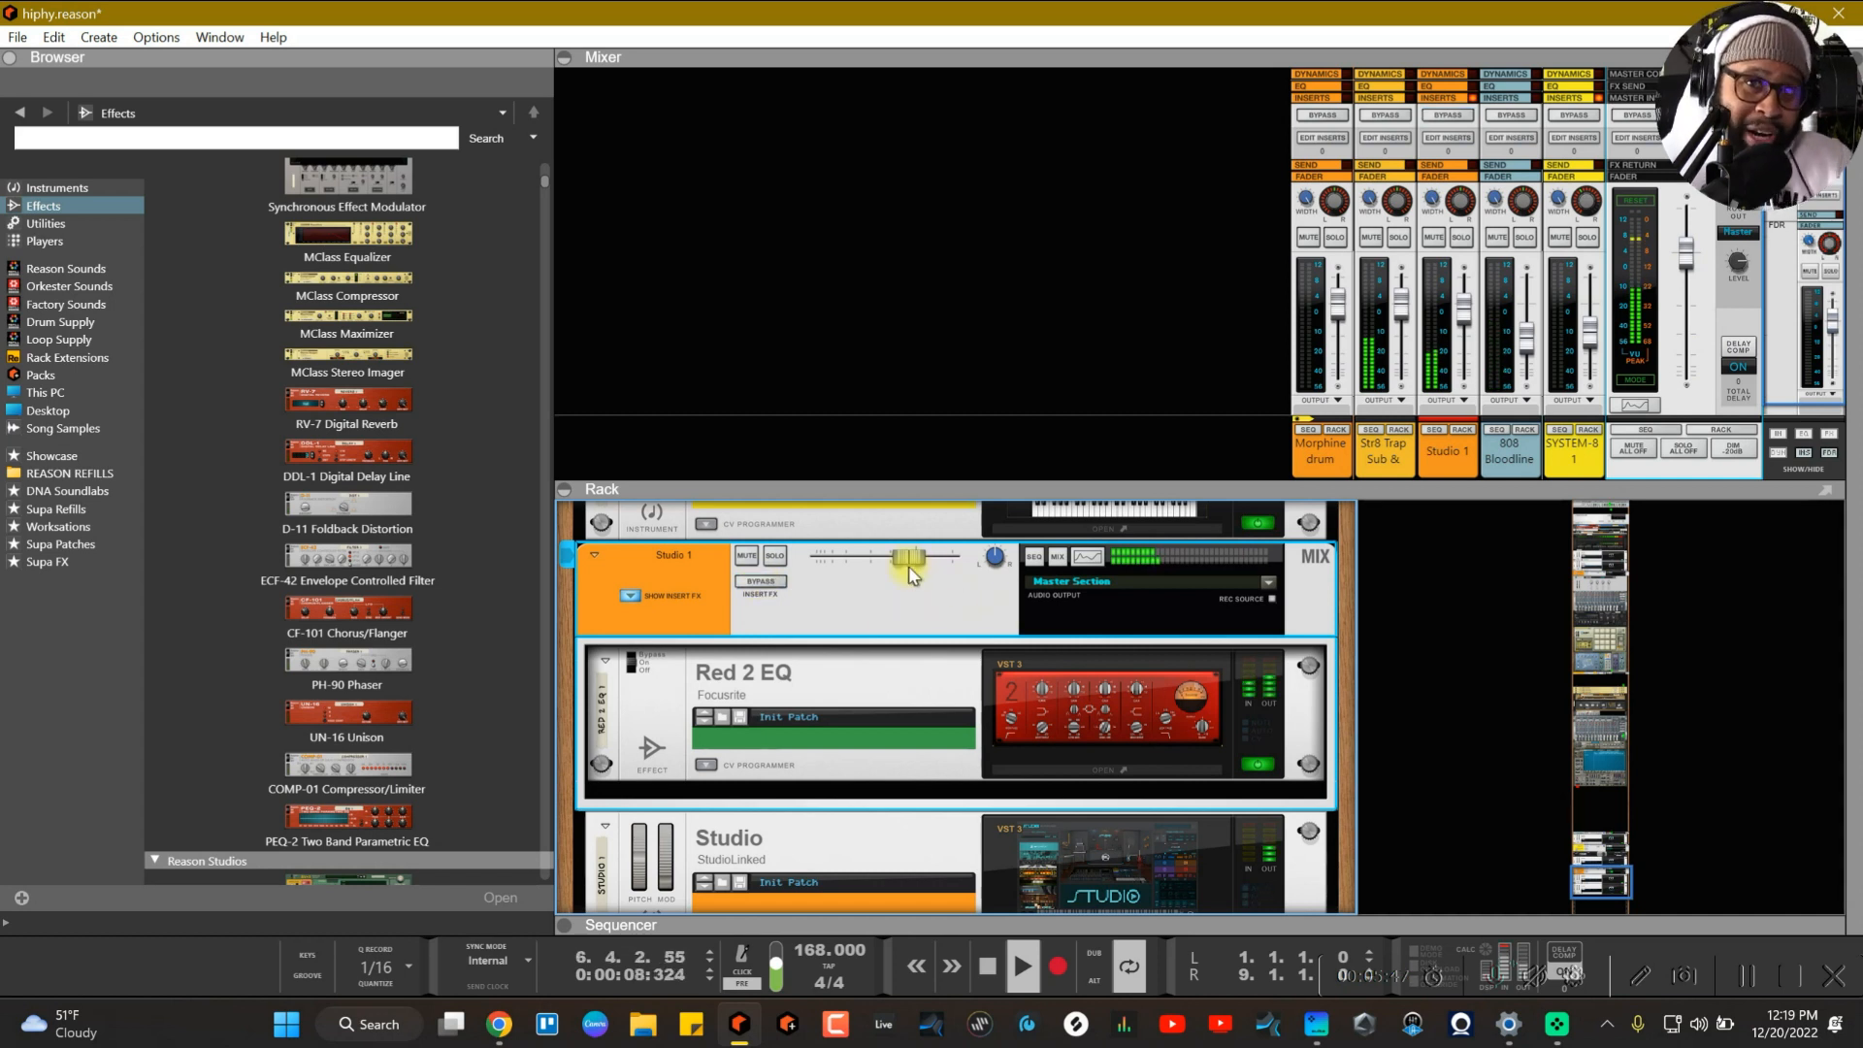
# Step: Lower the Studio 1 channel's rack fader slightly and look at the output gain control in the Red 2 EQ
pyautogui.moveTo(908, 567); pyautogui.dragTo(896, 577)
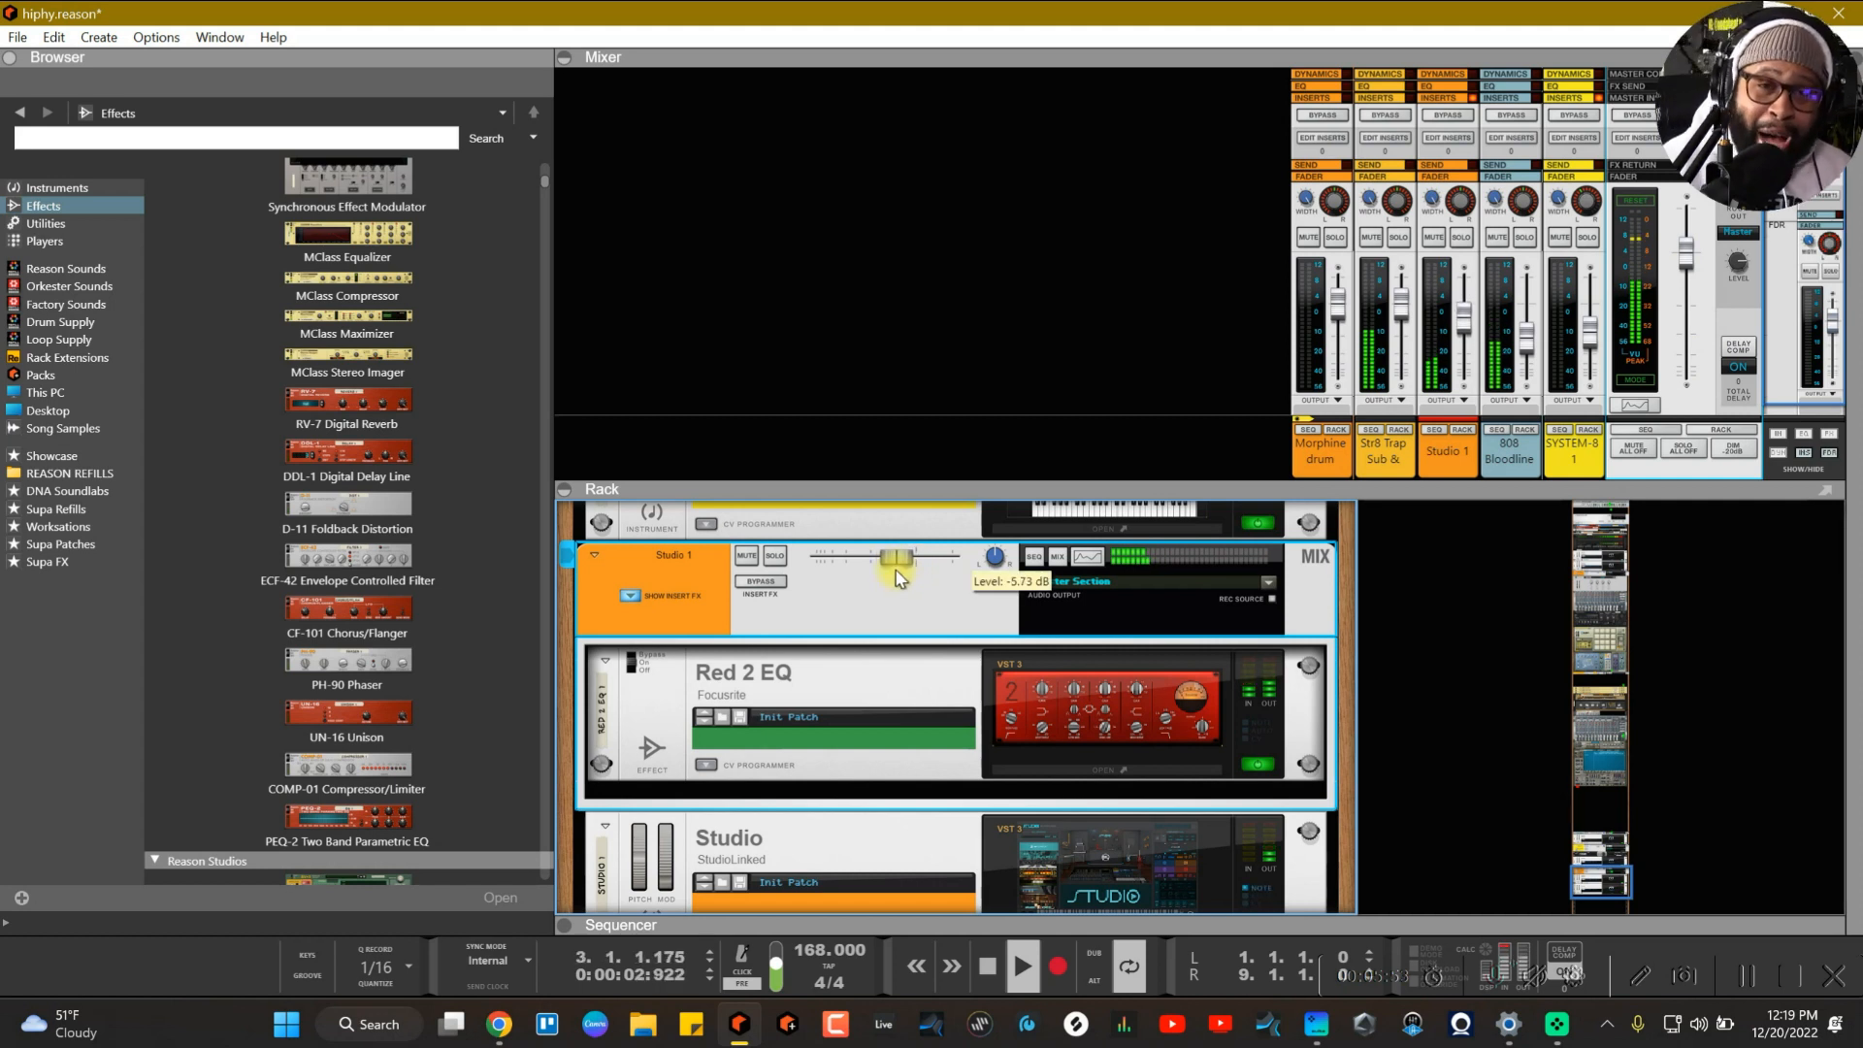
pyautogui.moveTo(896, 577); pyautogui.dragTo(902, 575)
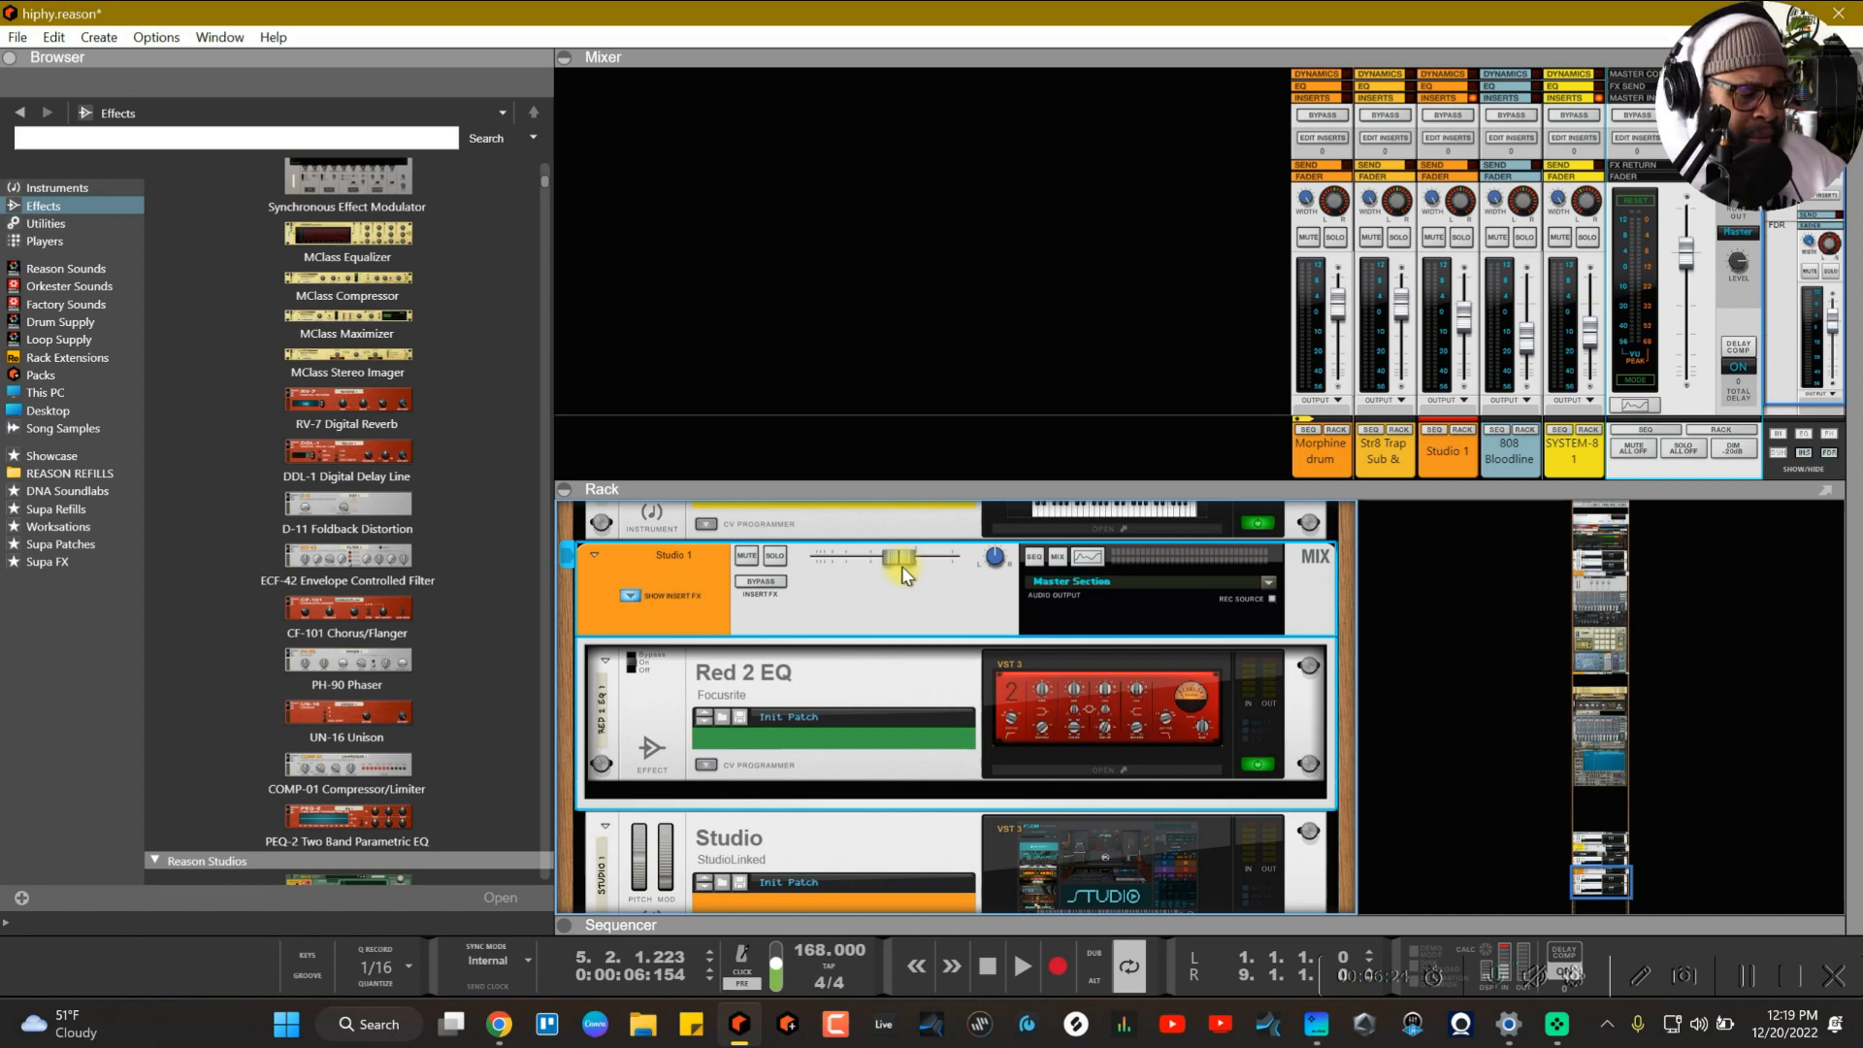
pyautogui.click(1144, 770)
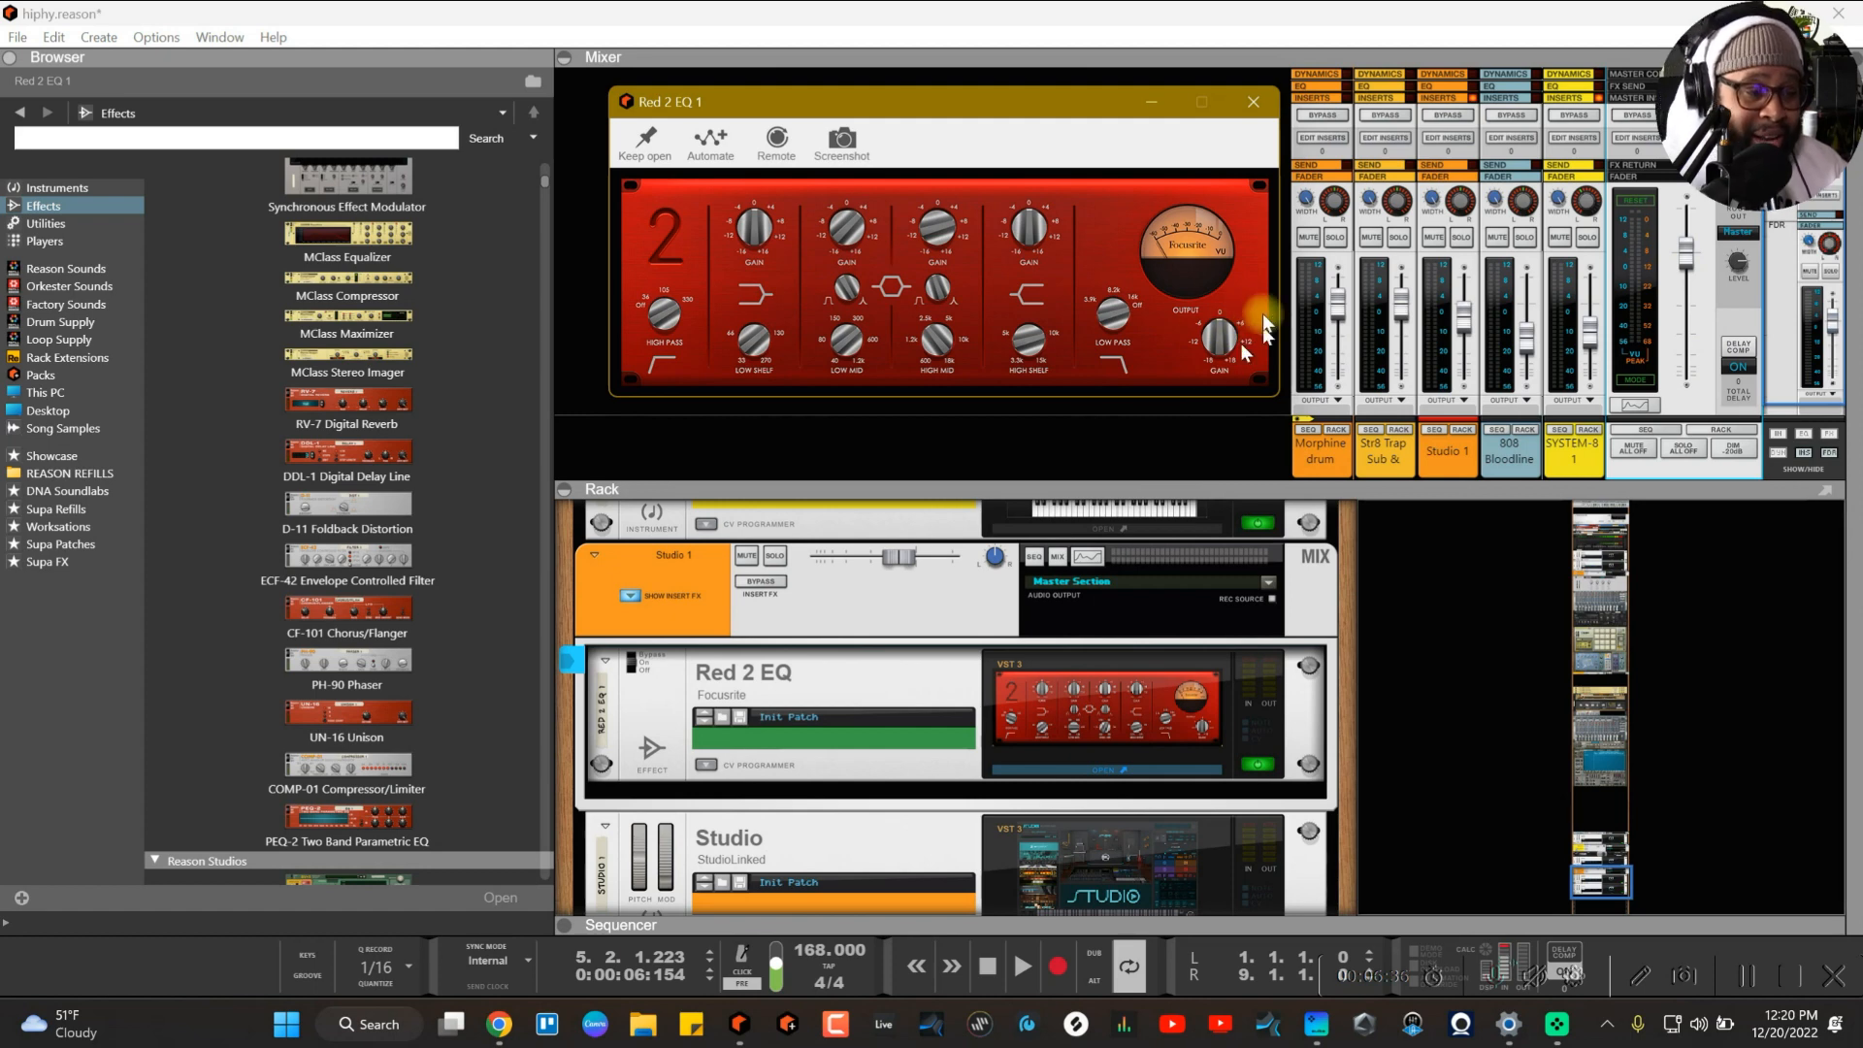
pyautogui.click(1253, 101)
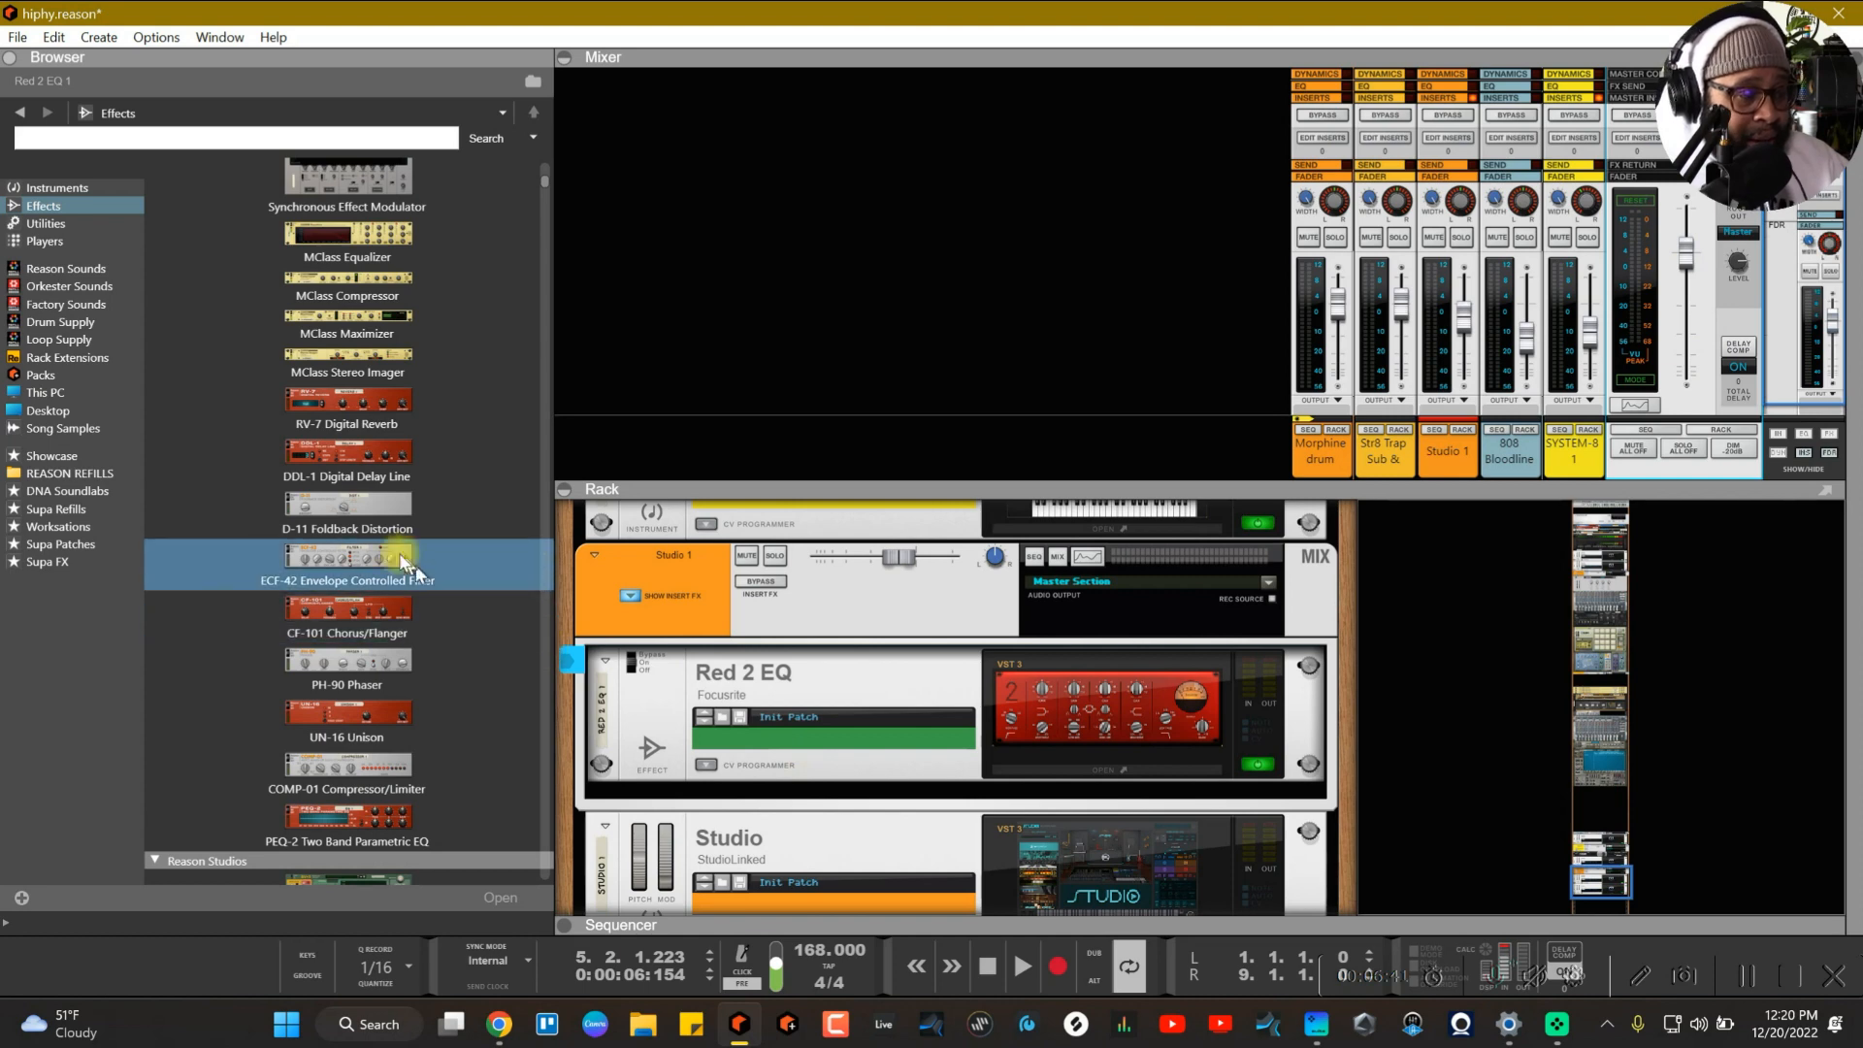
# Step: Add the ReGain Audio Gain Assistant utility directly after the Red 2 EQ in Studio 1's insert chain
pyautogui.scroll(-3, 407, 524)
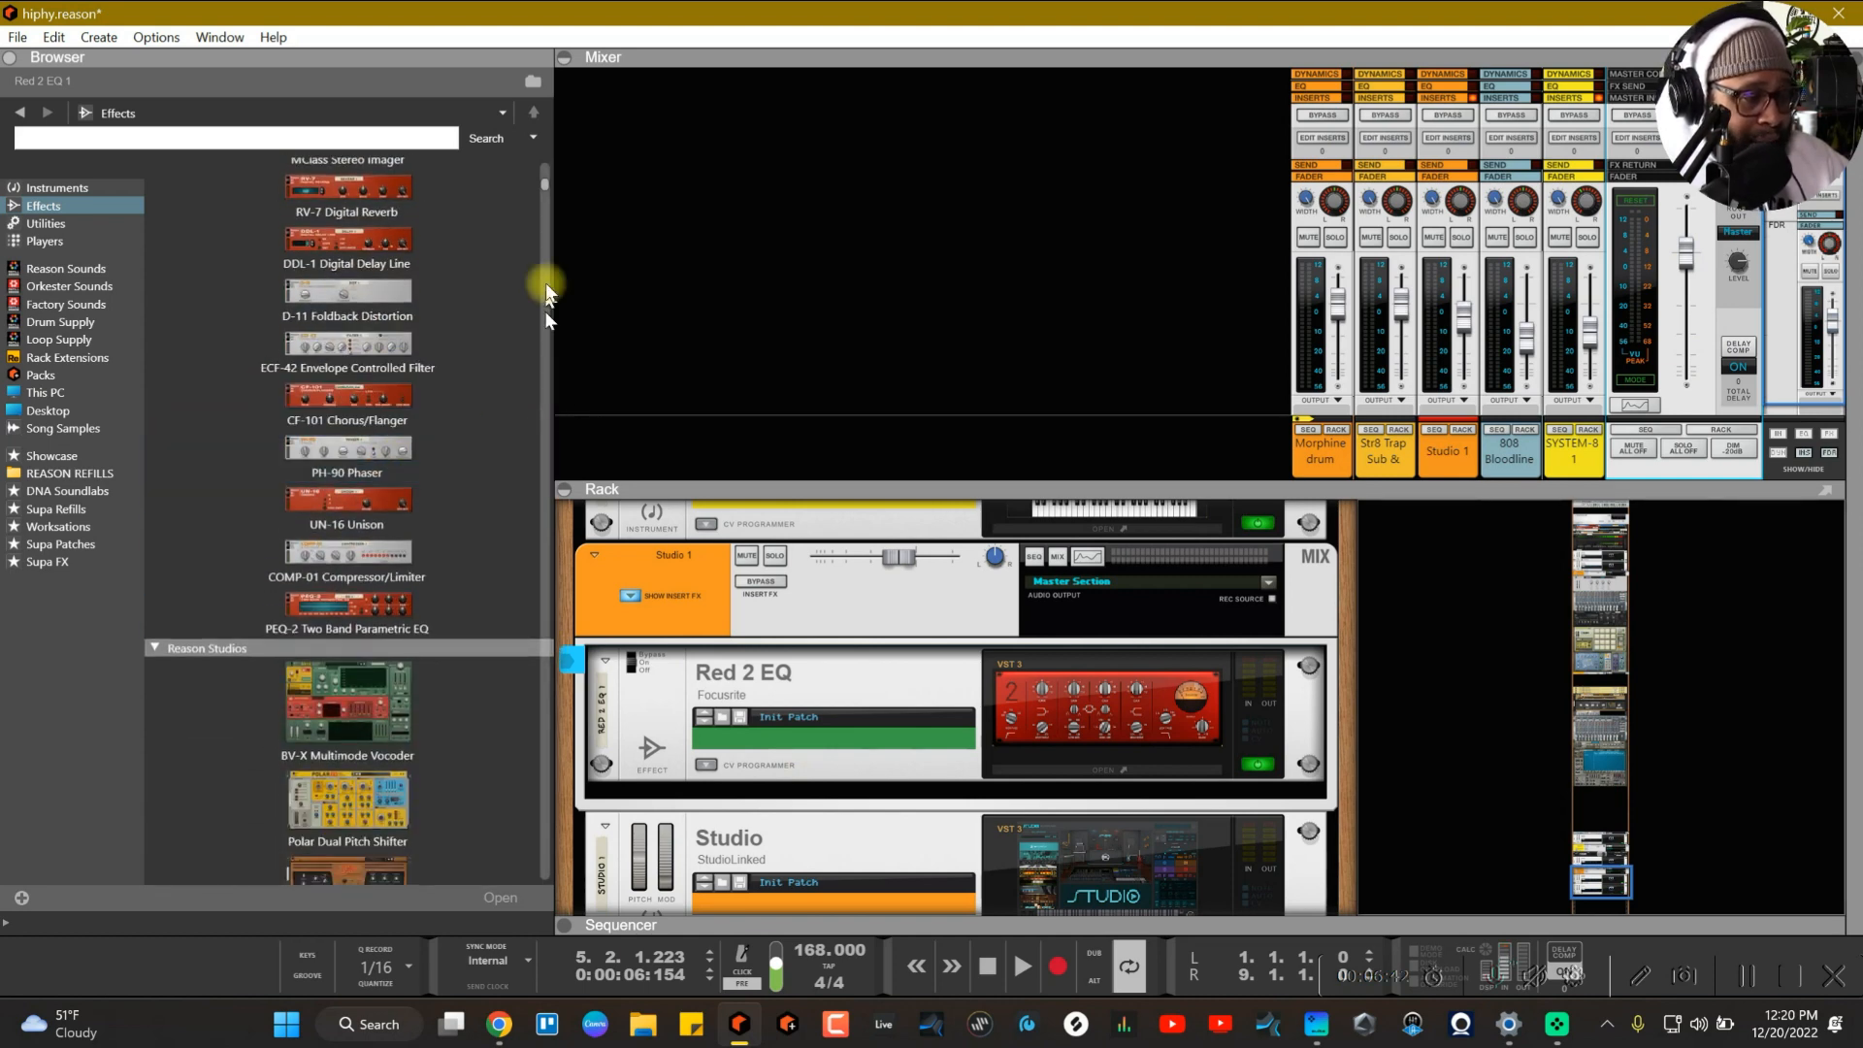
pyautogui.moveTo(545, 184); pyautogui.dragTo(561, 209)
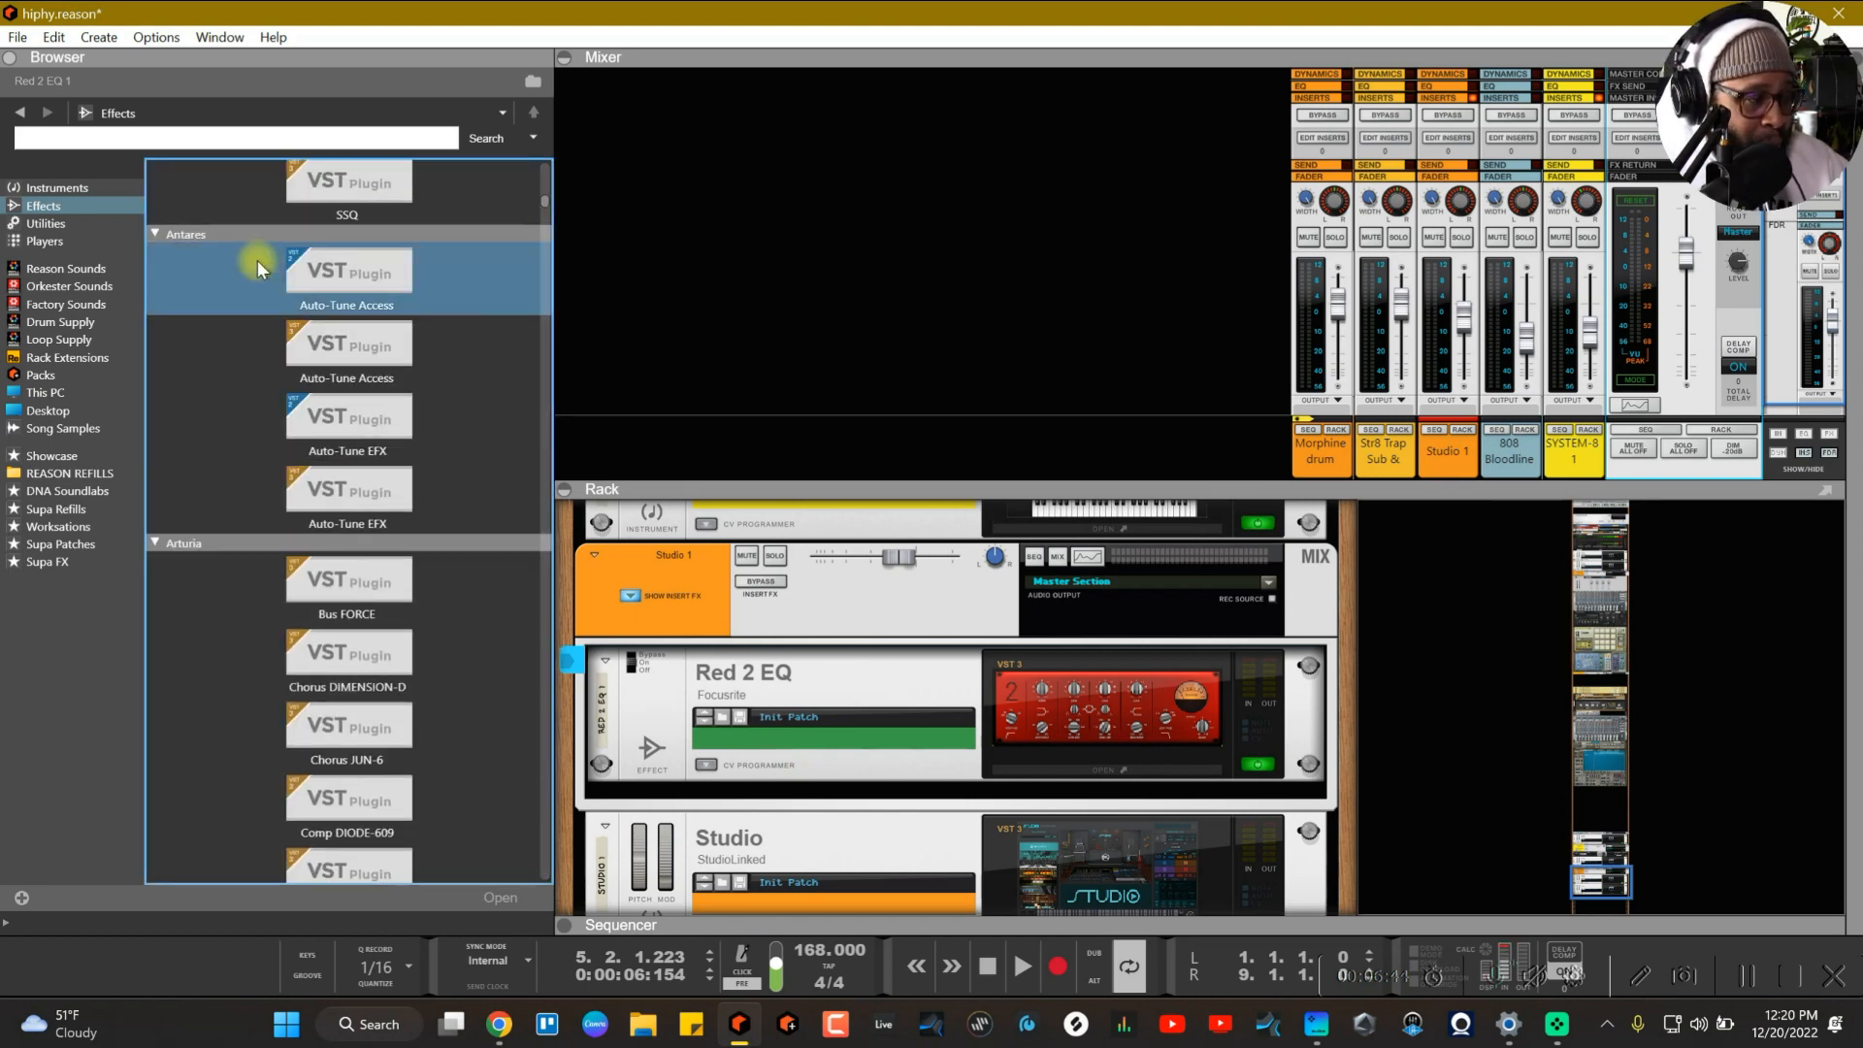
pyautogui.click(48, 223)
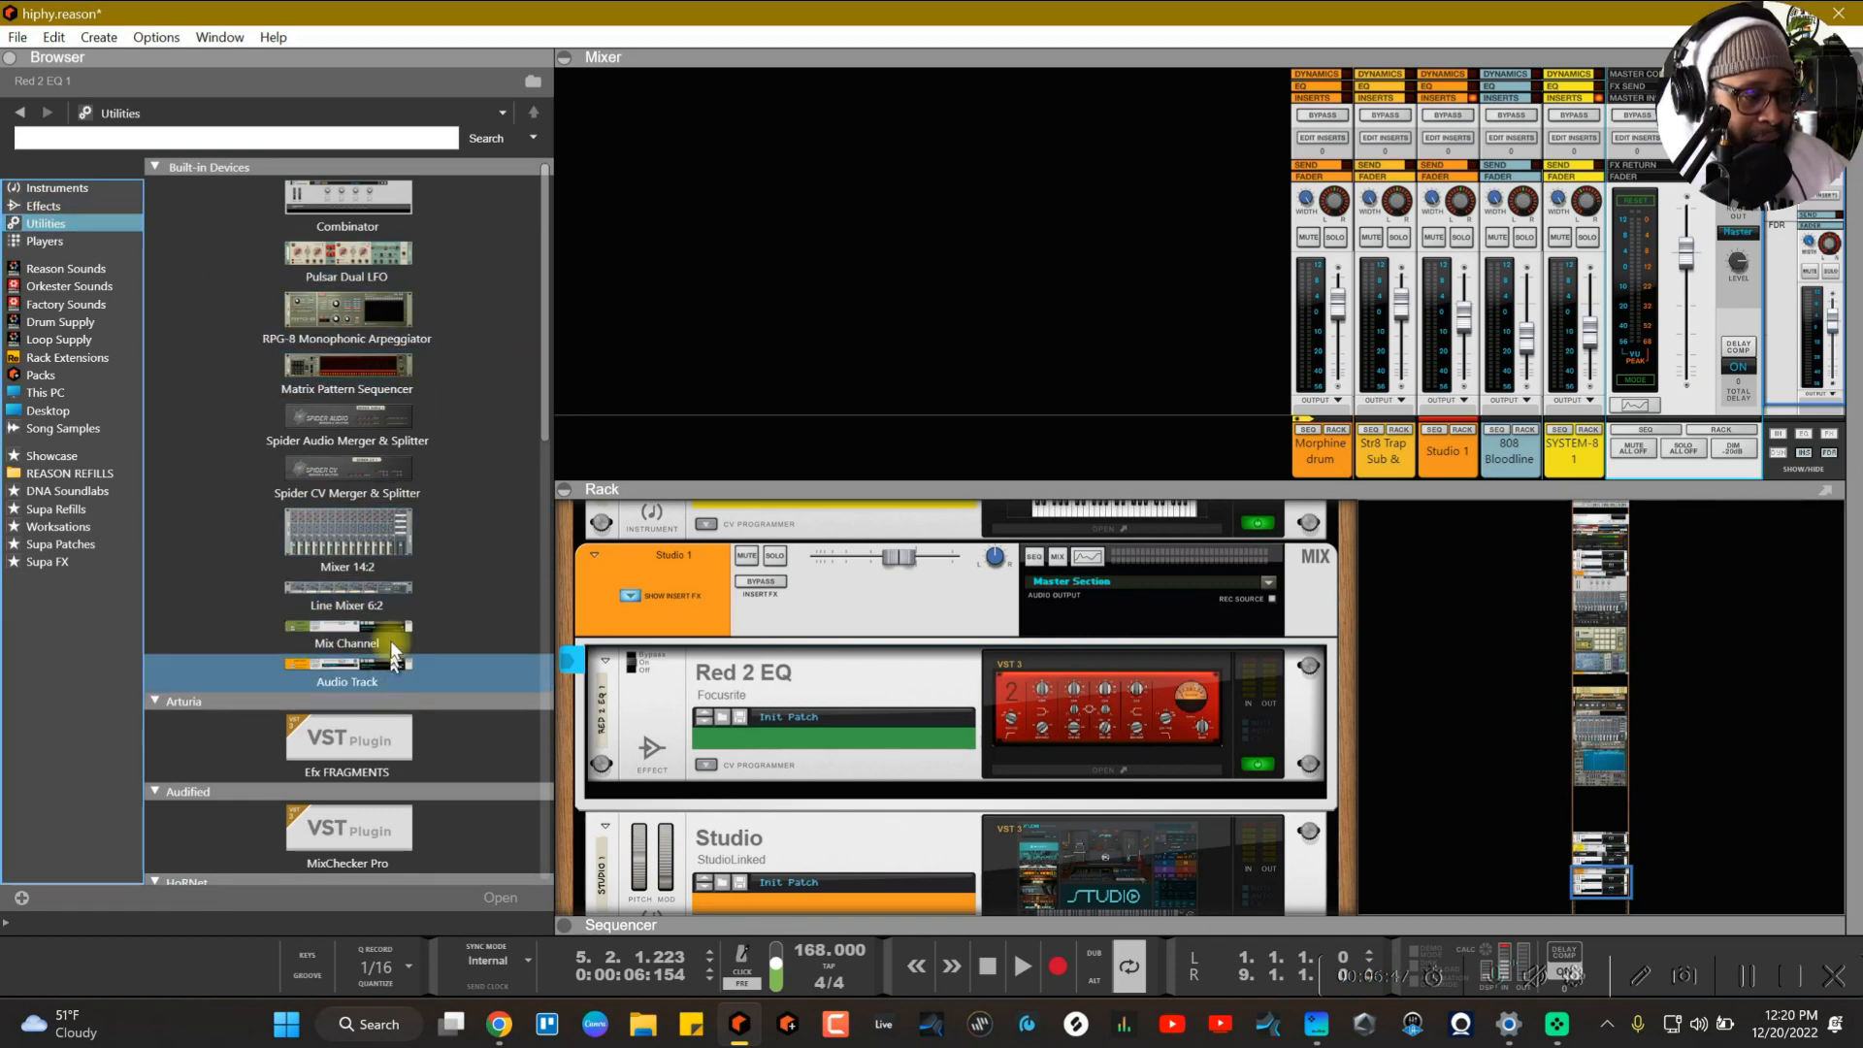
pyautogui.scroll(-5, 388, 650)
pyautogui.moveTo(340, 654)
pyautogui.mouseDown()
pyautogui.moveTo(874, 760)
pyautogui.moveTo(978, 809)
pyautogui.moveTo(1011, 799)
pyautogui.mouseUp()
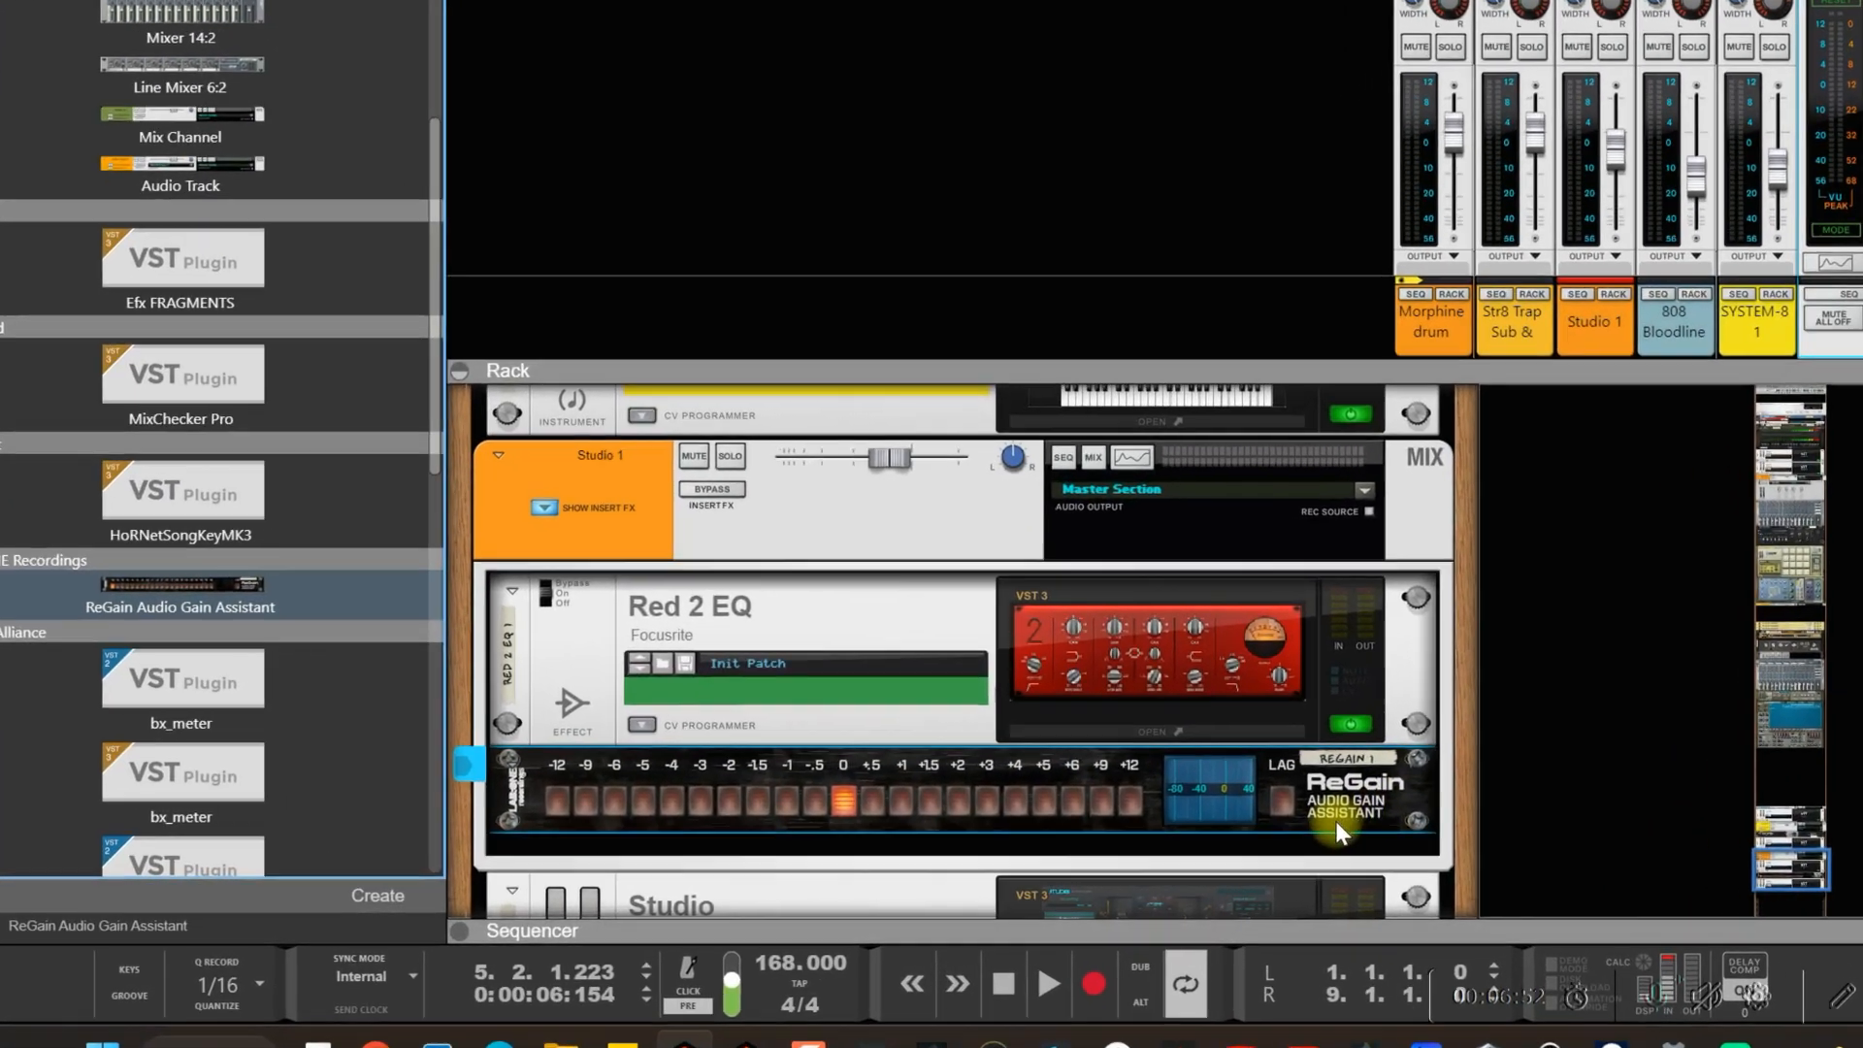
# Step: Play the mix and set the ReGain level to -1.5
pyautogui.press('space')
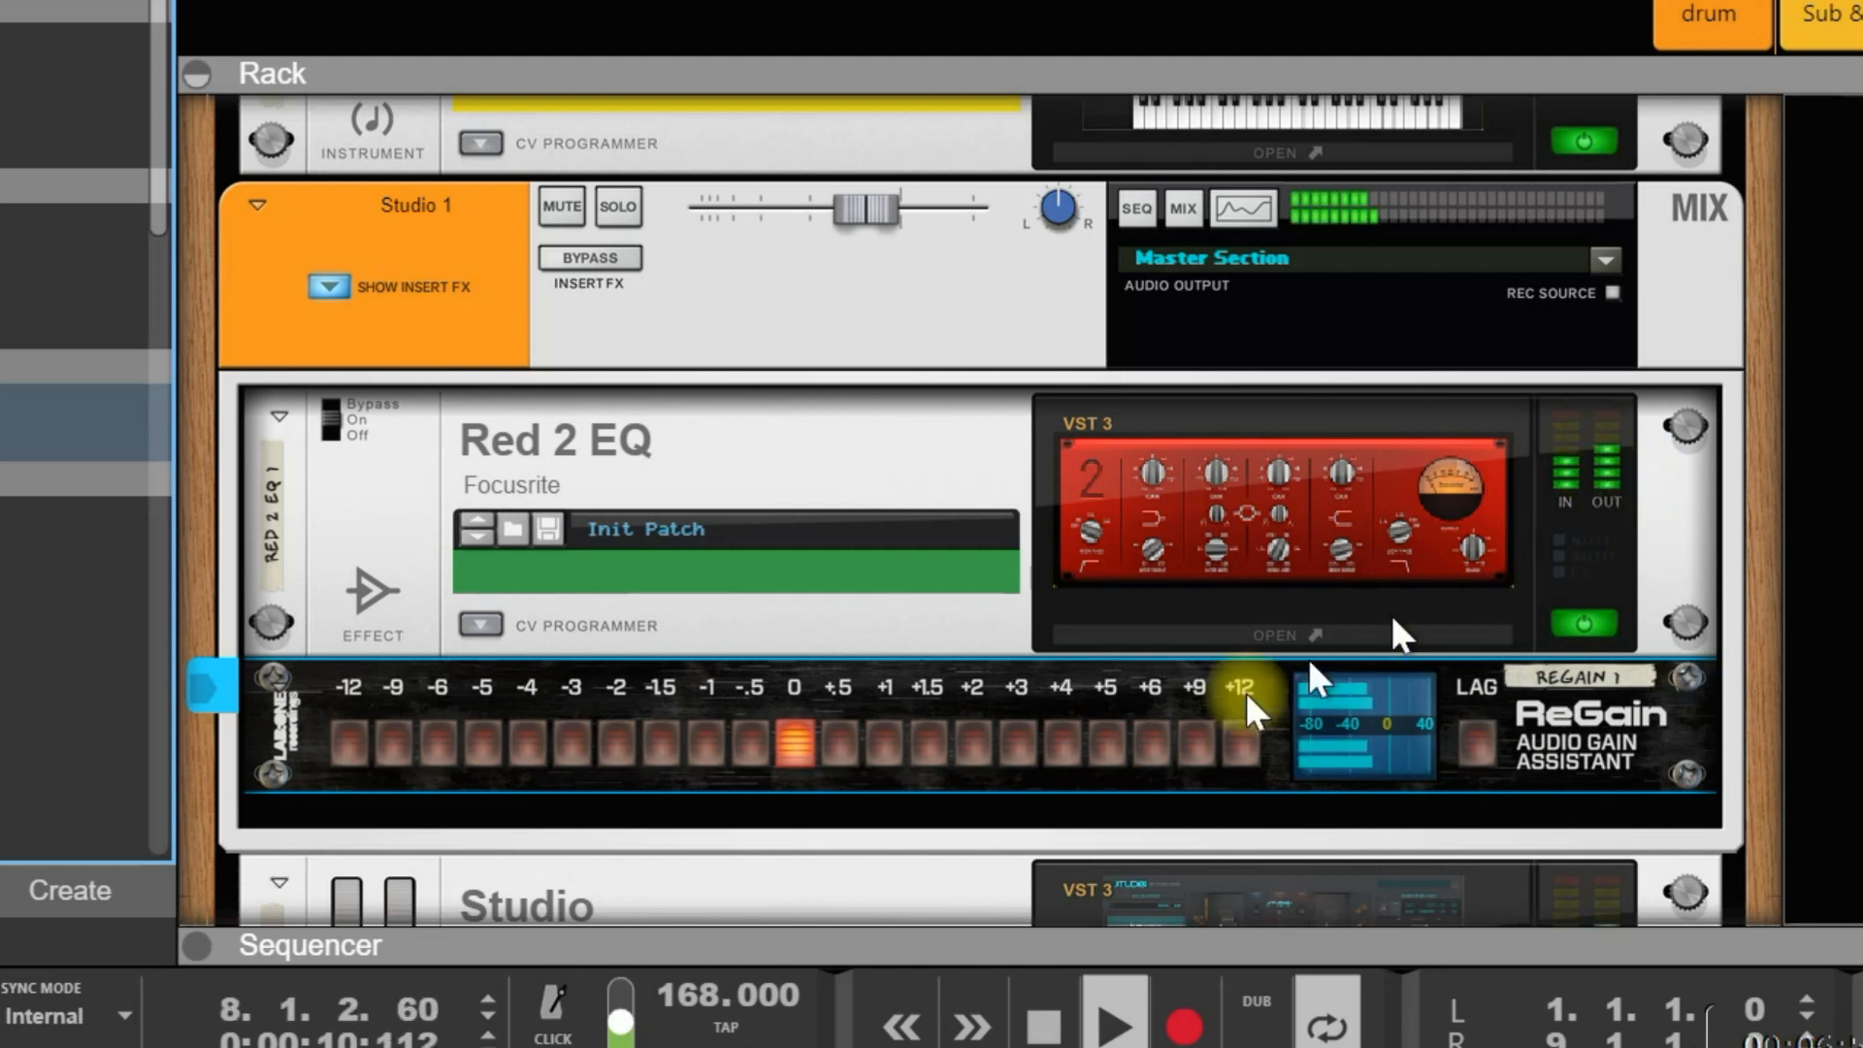
pyautogui.click(663, 748)
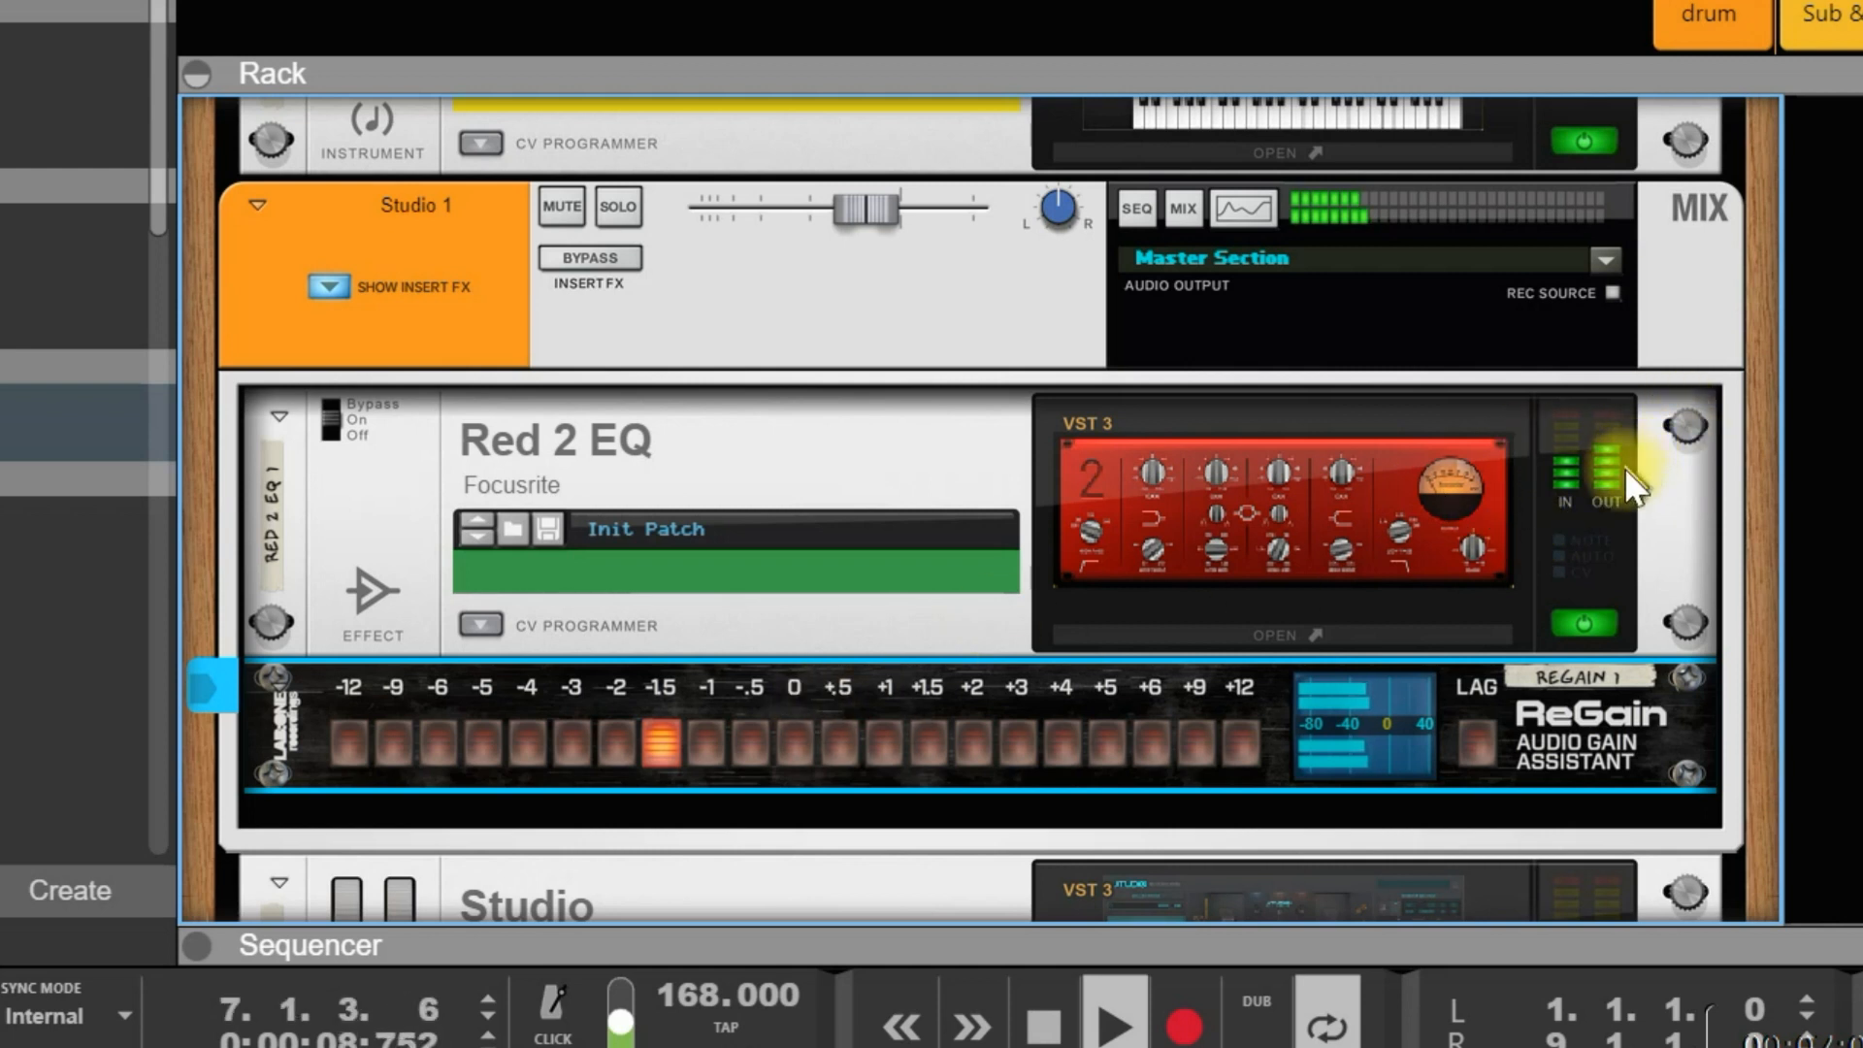
# Step: Try ReGain levels of -2 and -1.5 and set it to -1 while watching the meters during playback
pyautogui.click(621, 750)
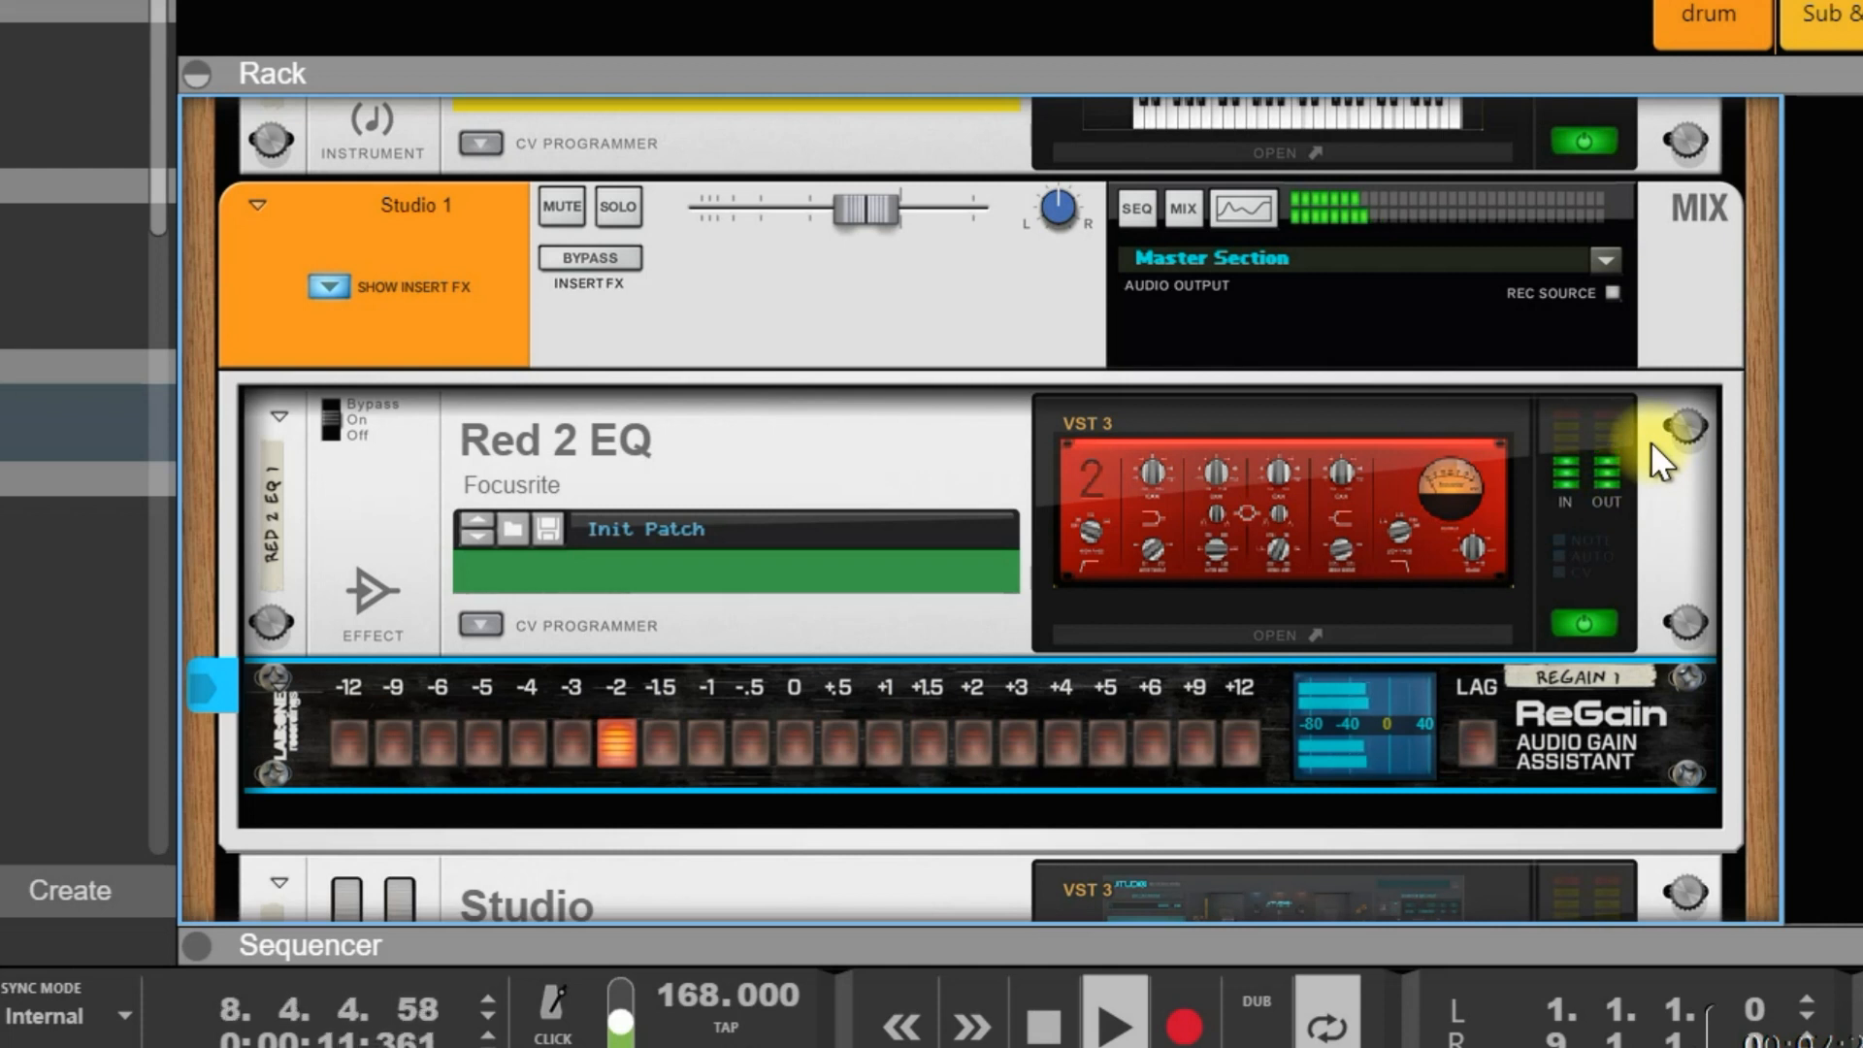
pyautogui.scroll(1, 1650, 441)
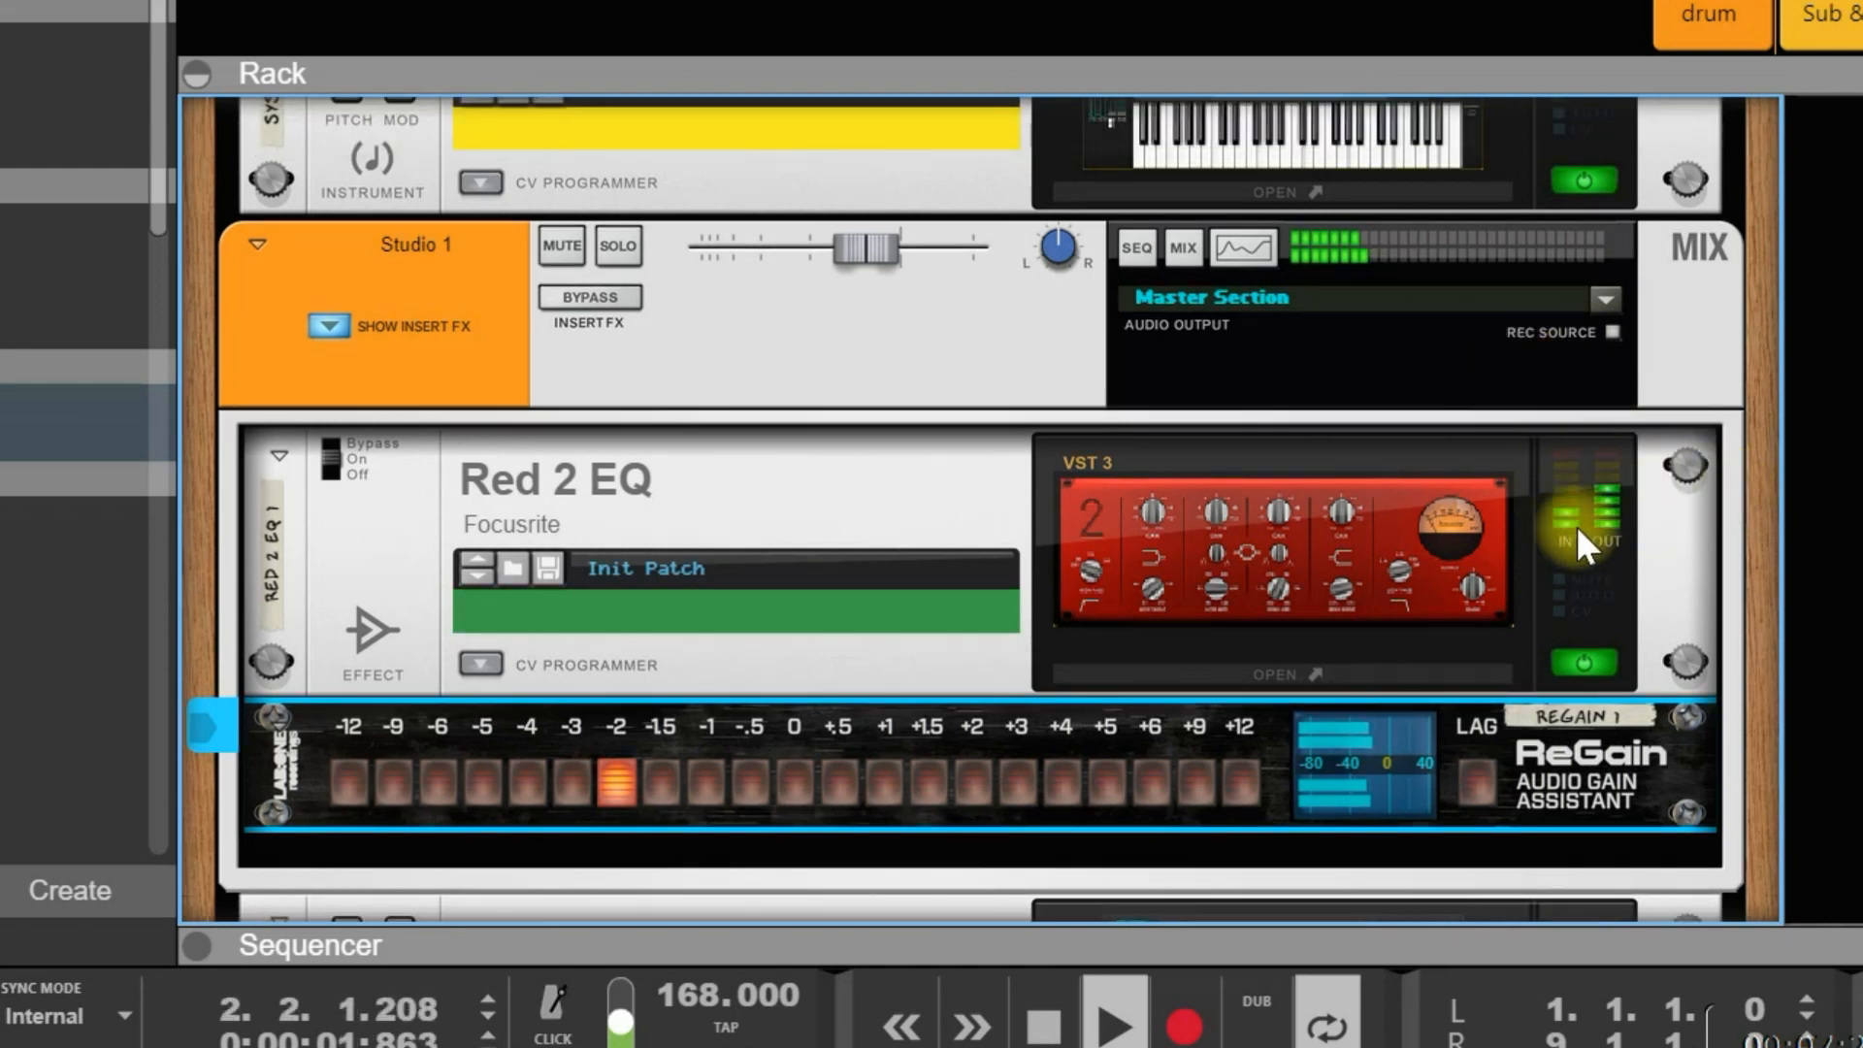
pyautogui.scroll(-2, 1576, 526)
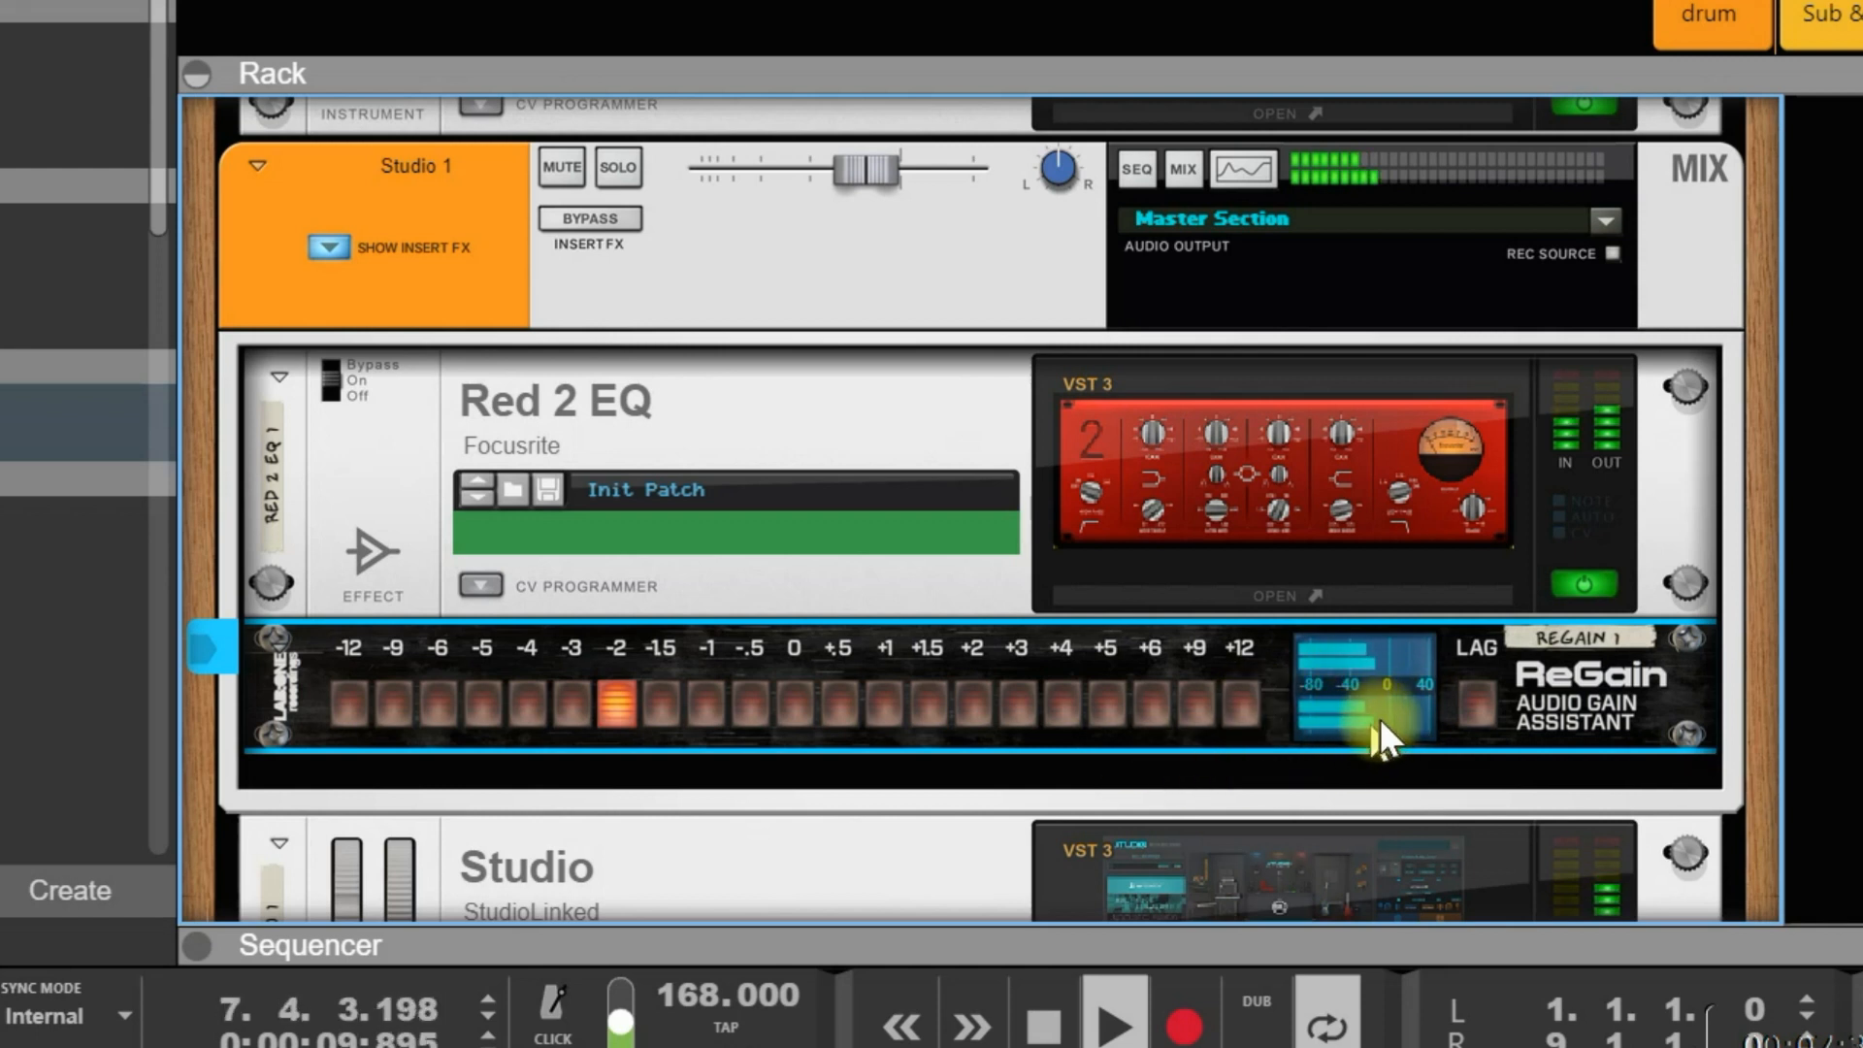
pyautogui.click(673, 702)
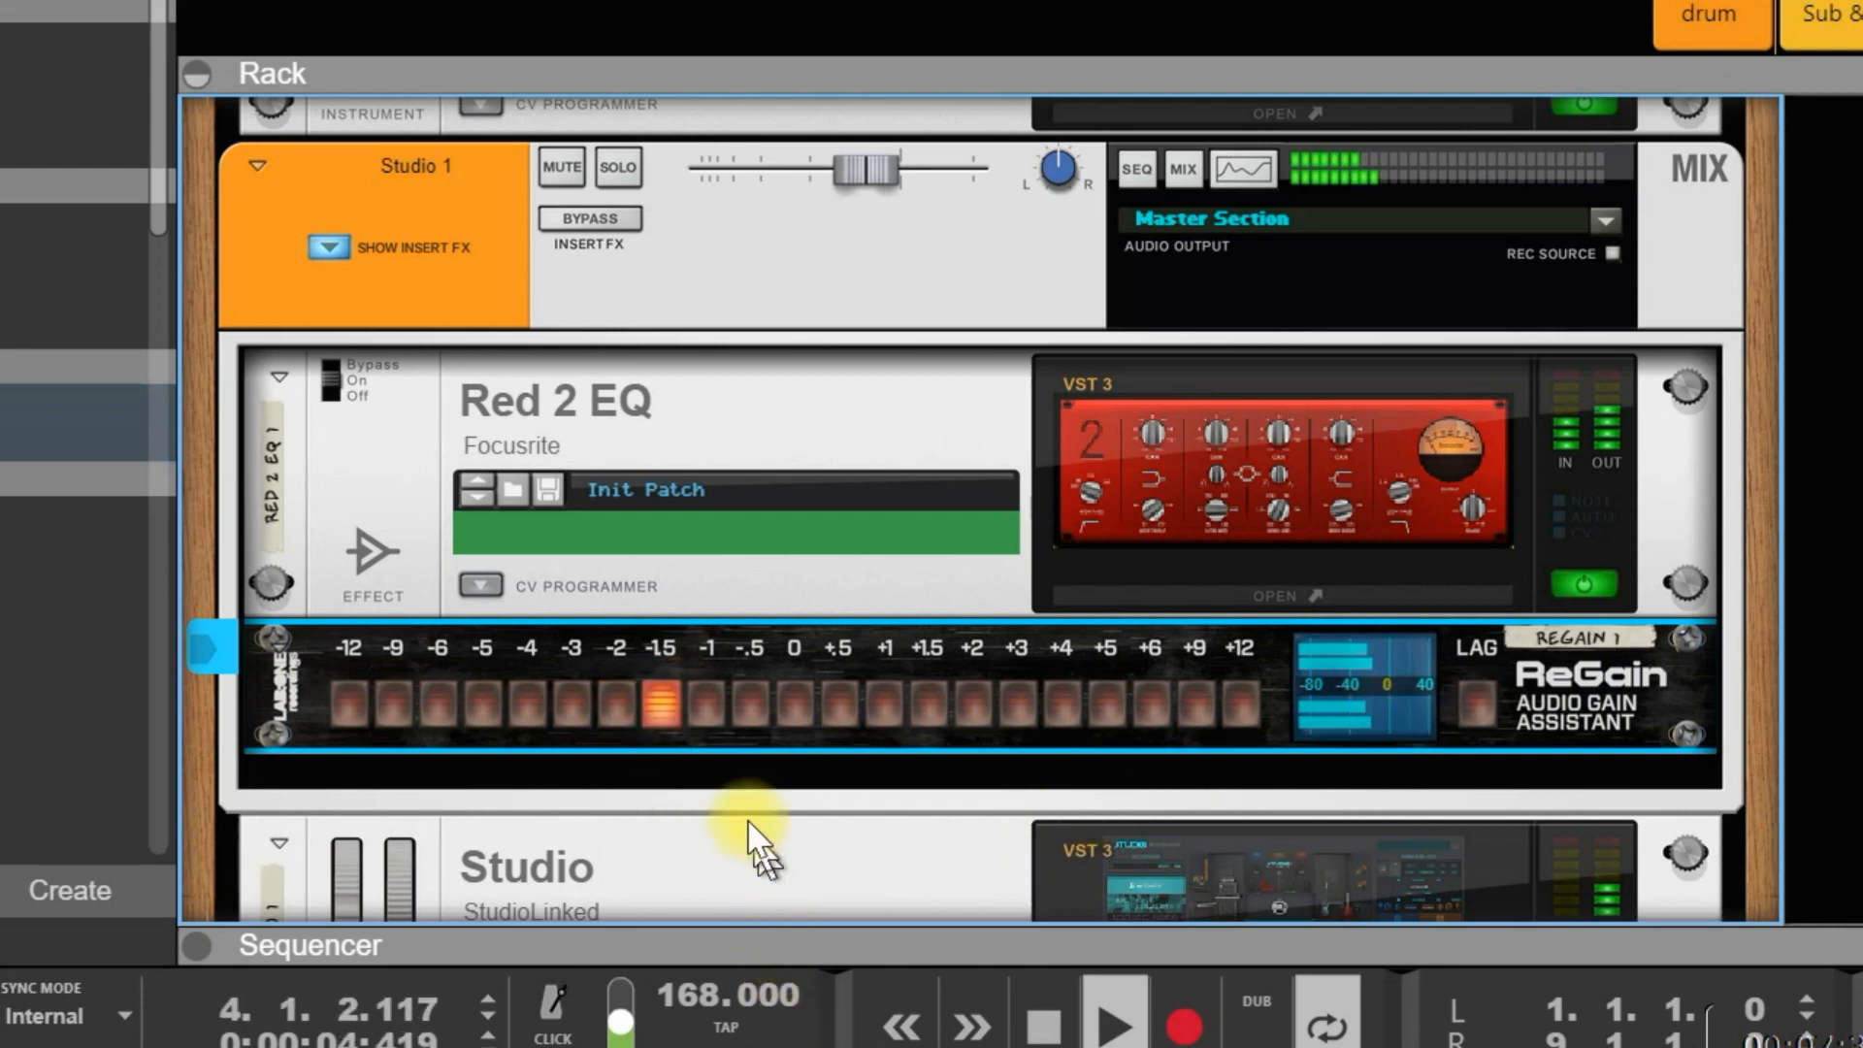
pyautogui.click(702, 702)
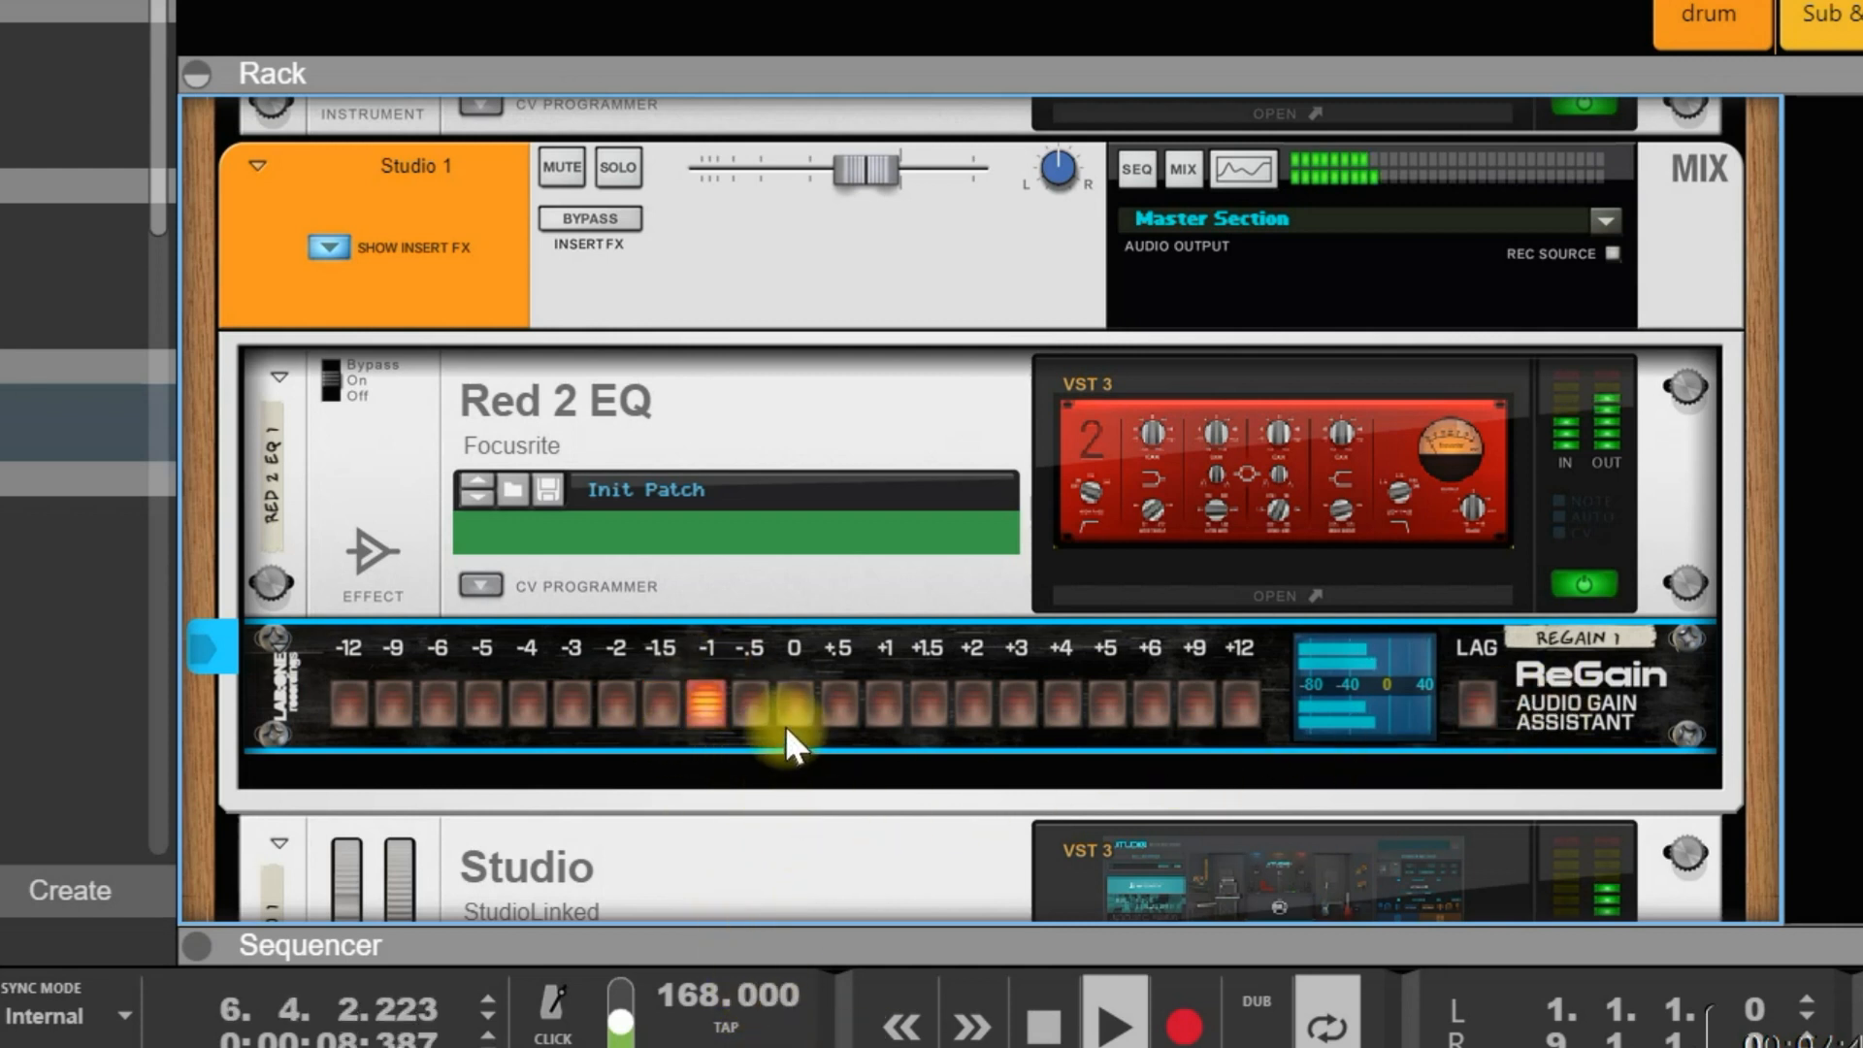
# Step: Compare Studio 1's level during playback with the insert effects bypass repeatedly switched on and off
pyautogui.click(593, 218)
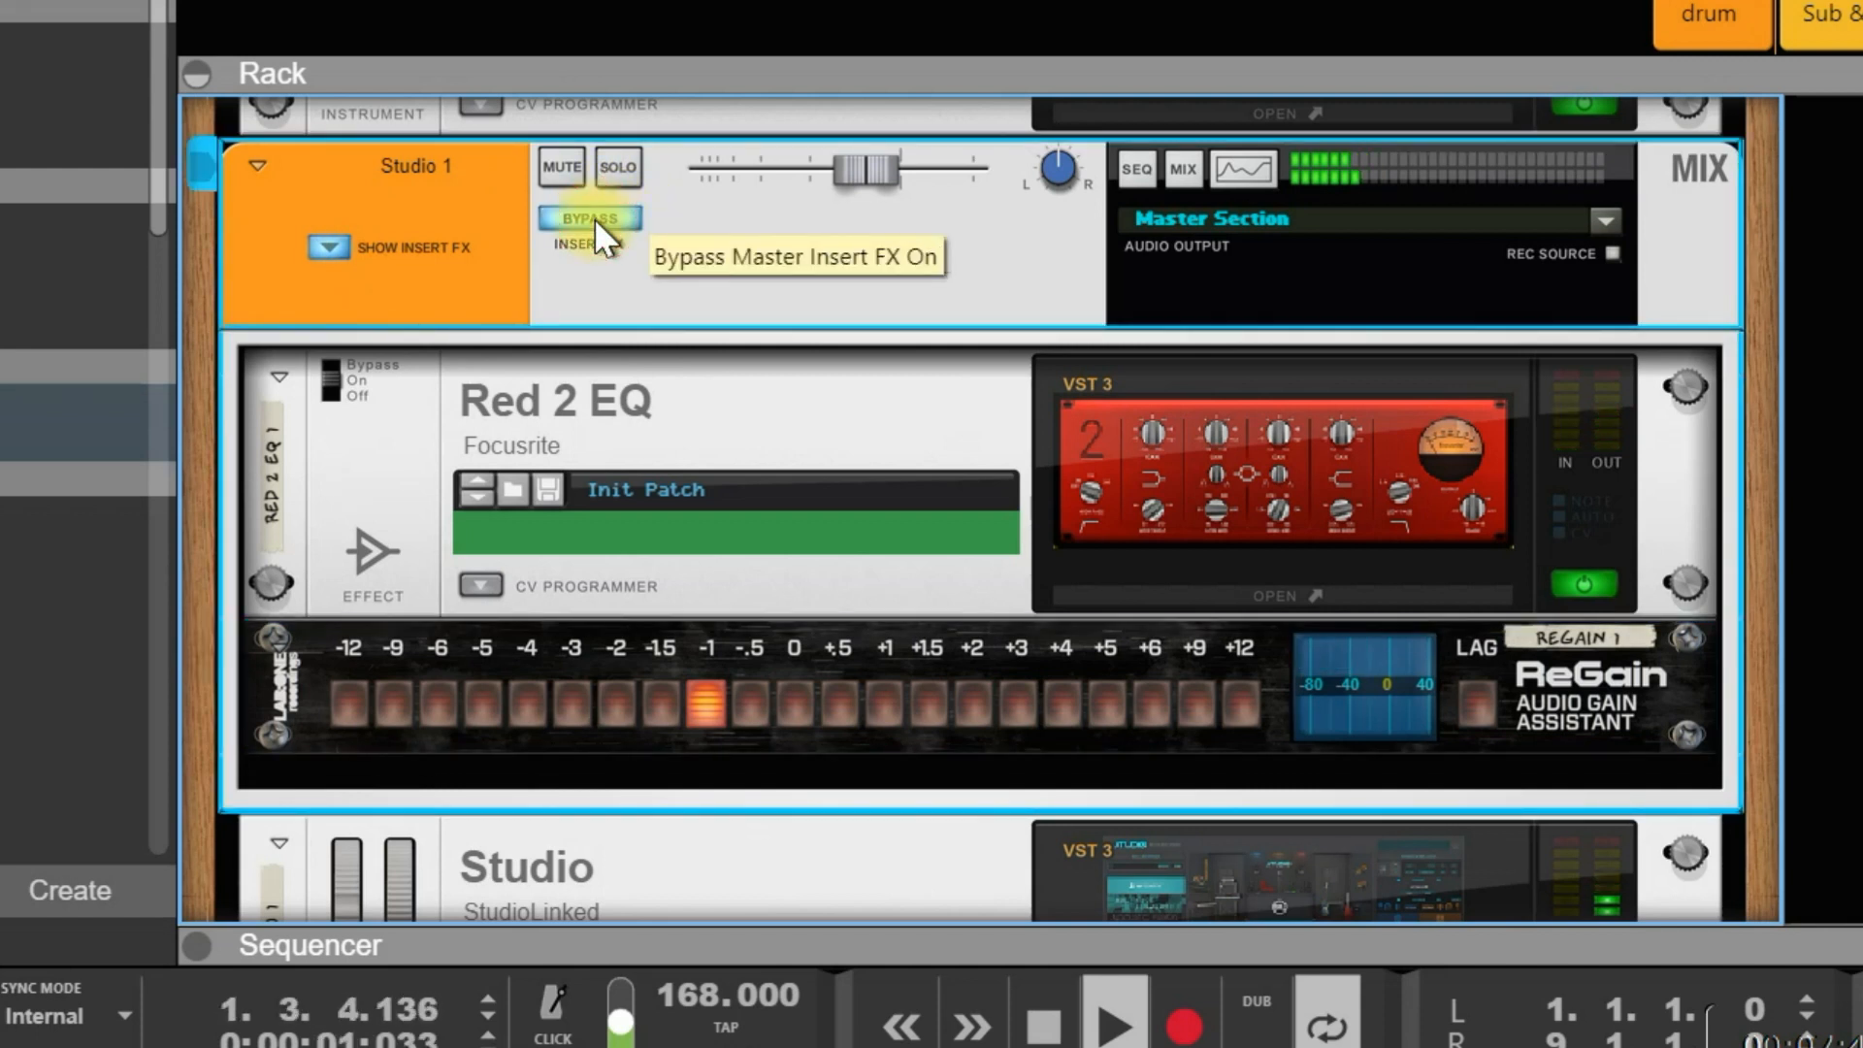
pyautogui.click(594, 217)
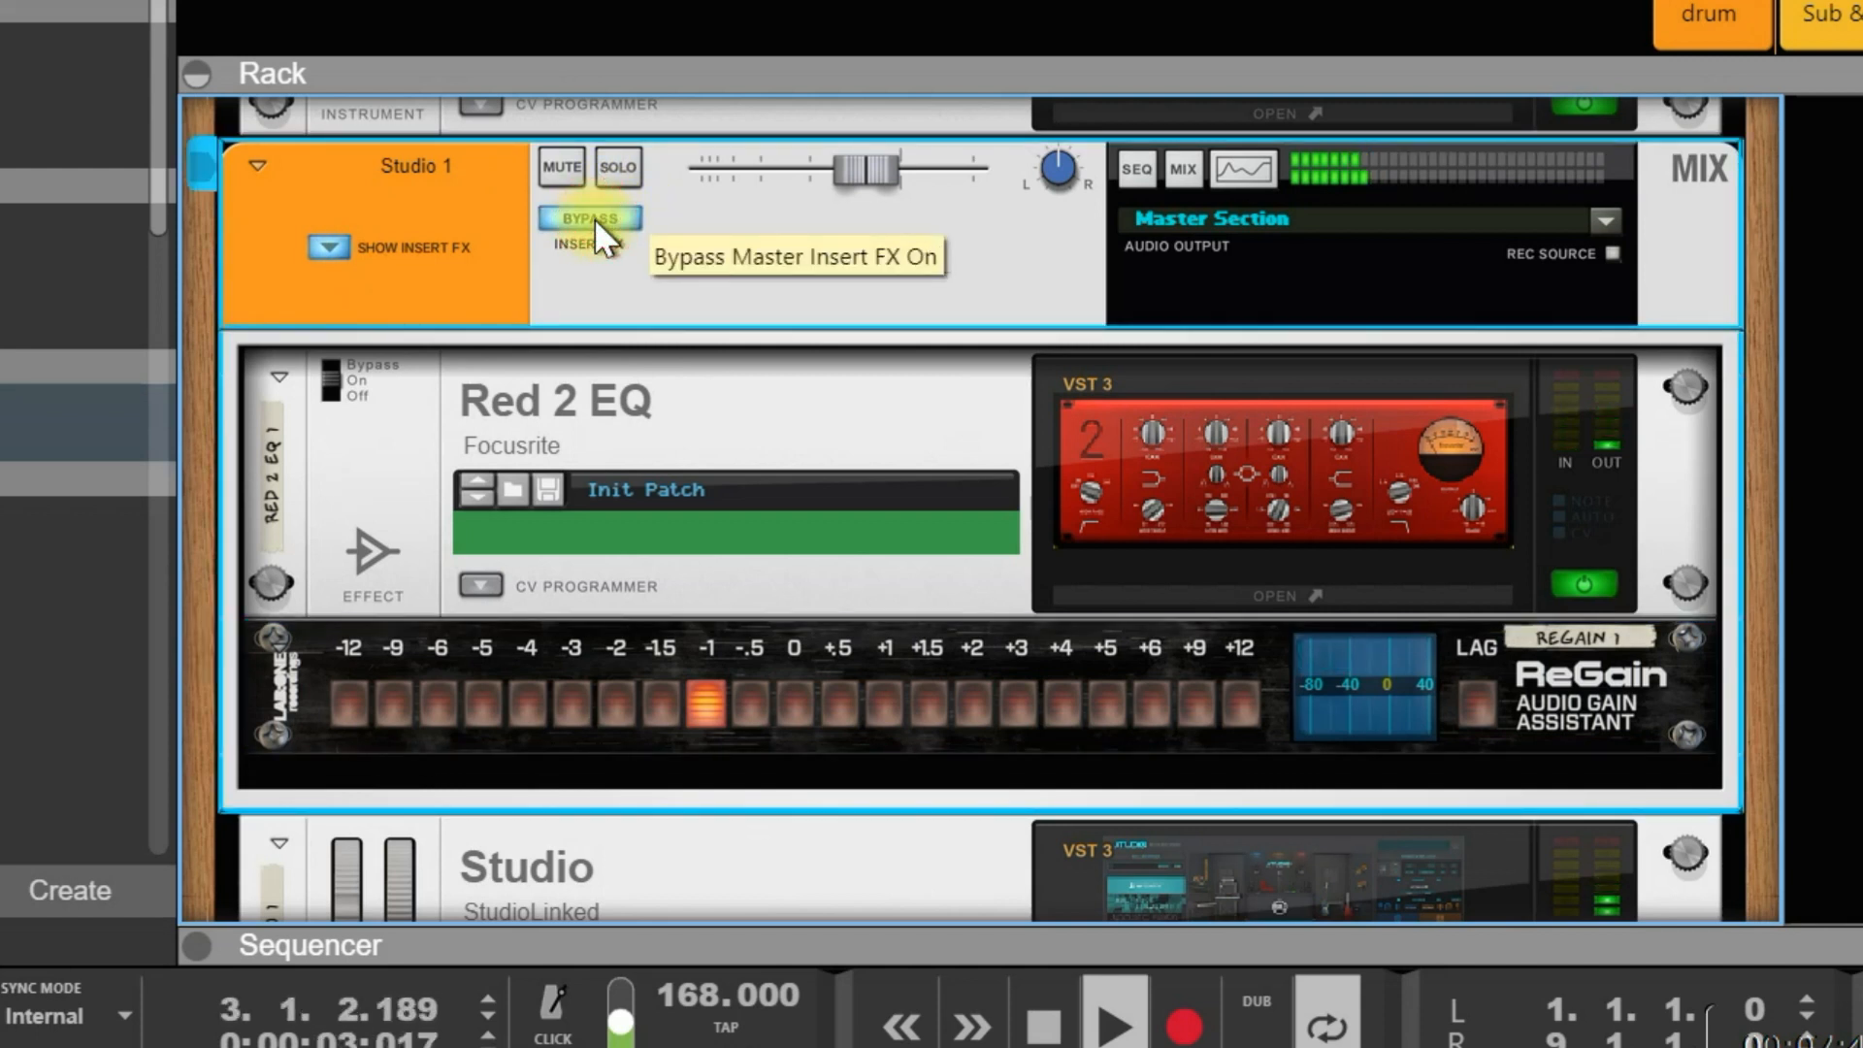
pyautogui.click(593, 217)
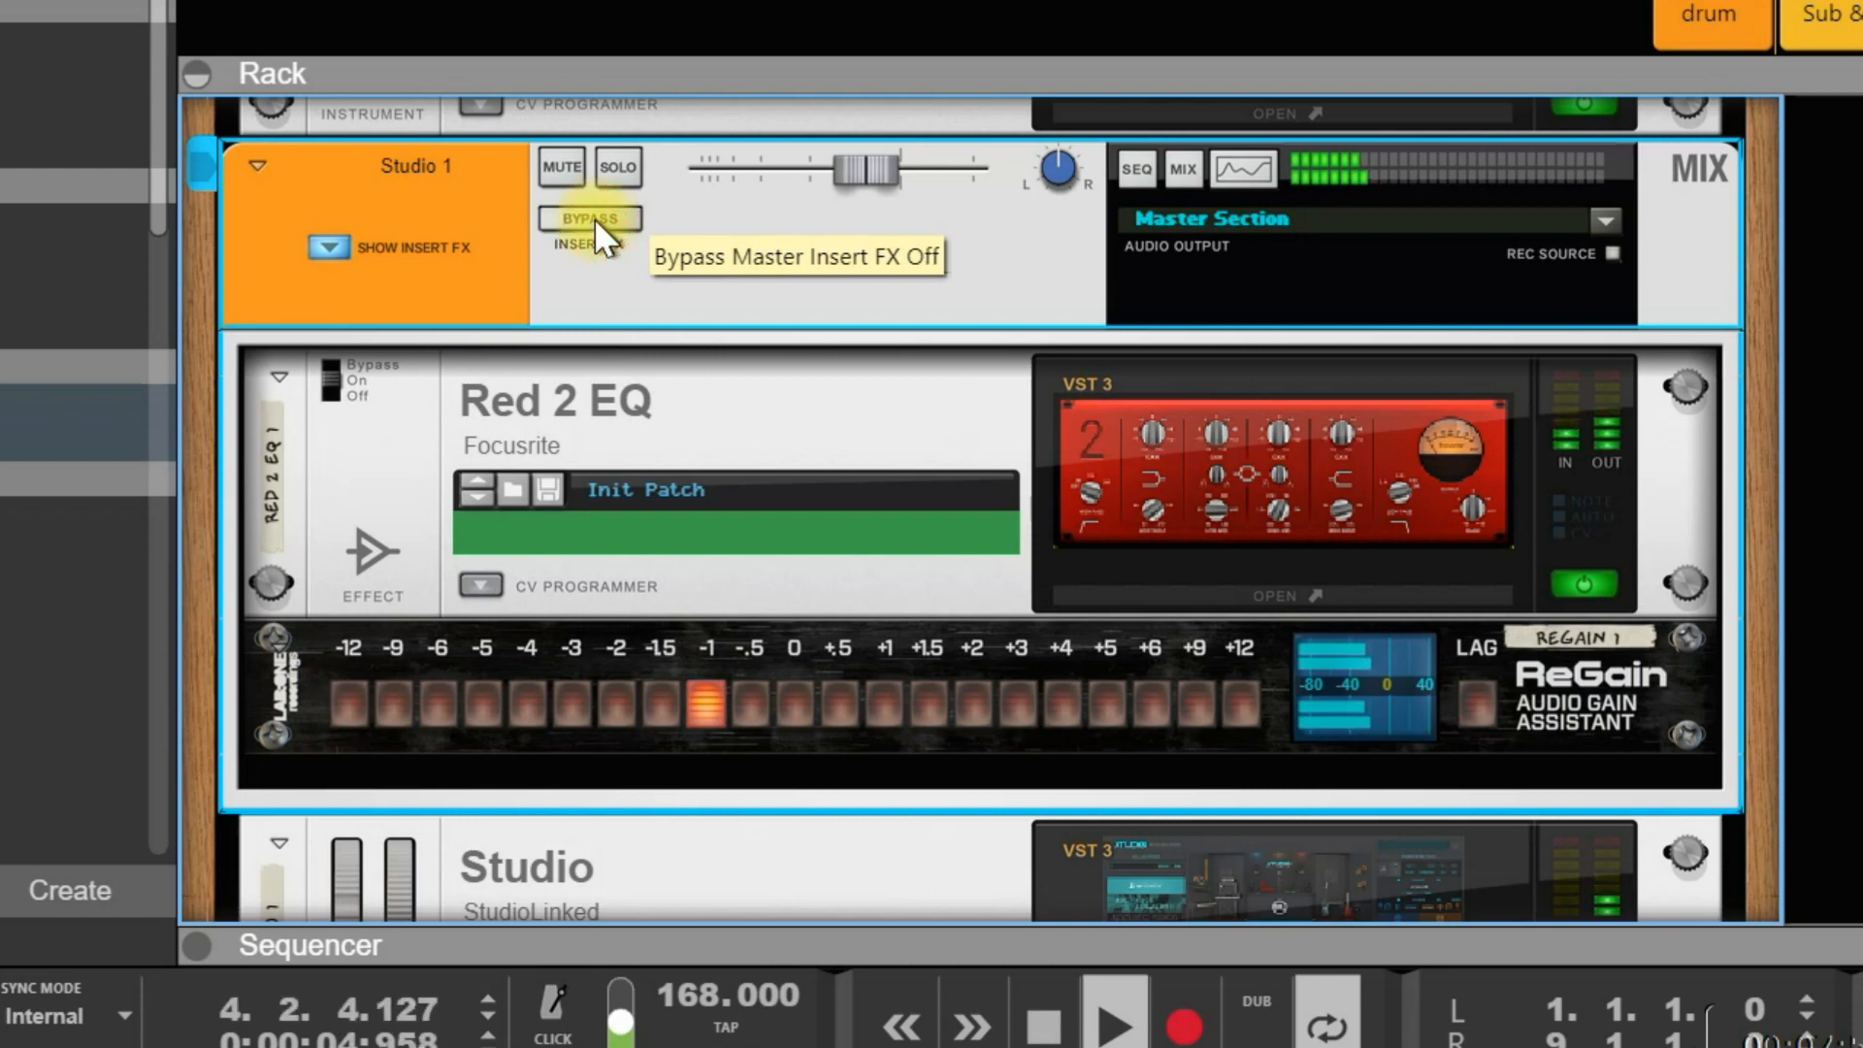
pyautogui.click(594, 217)
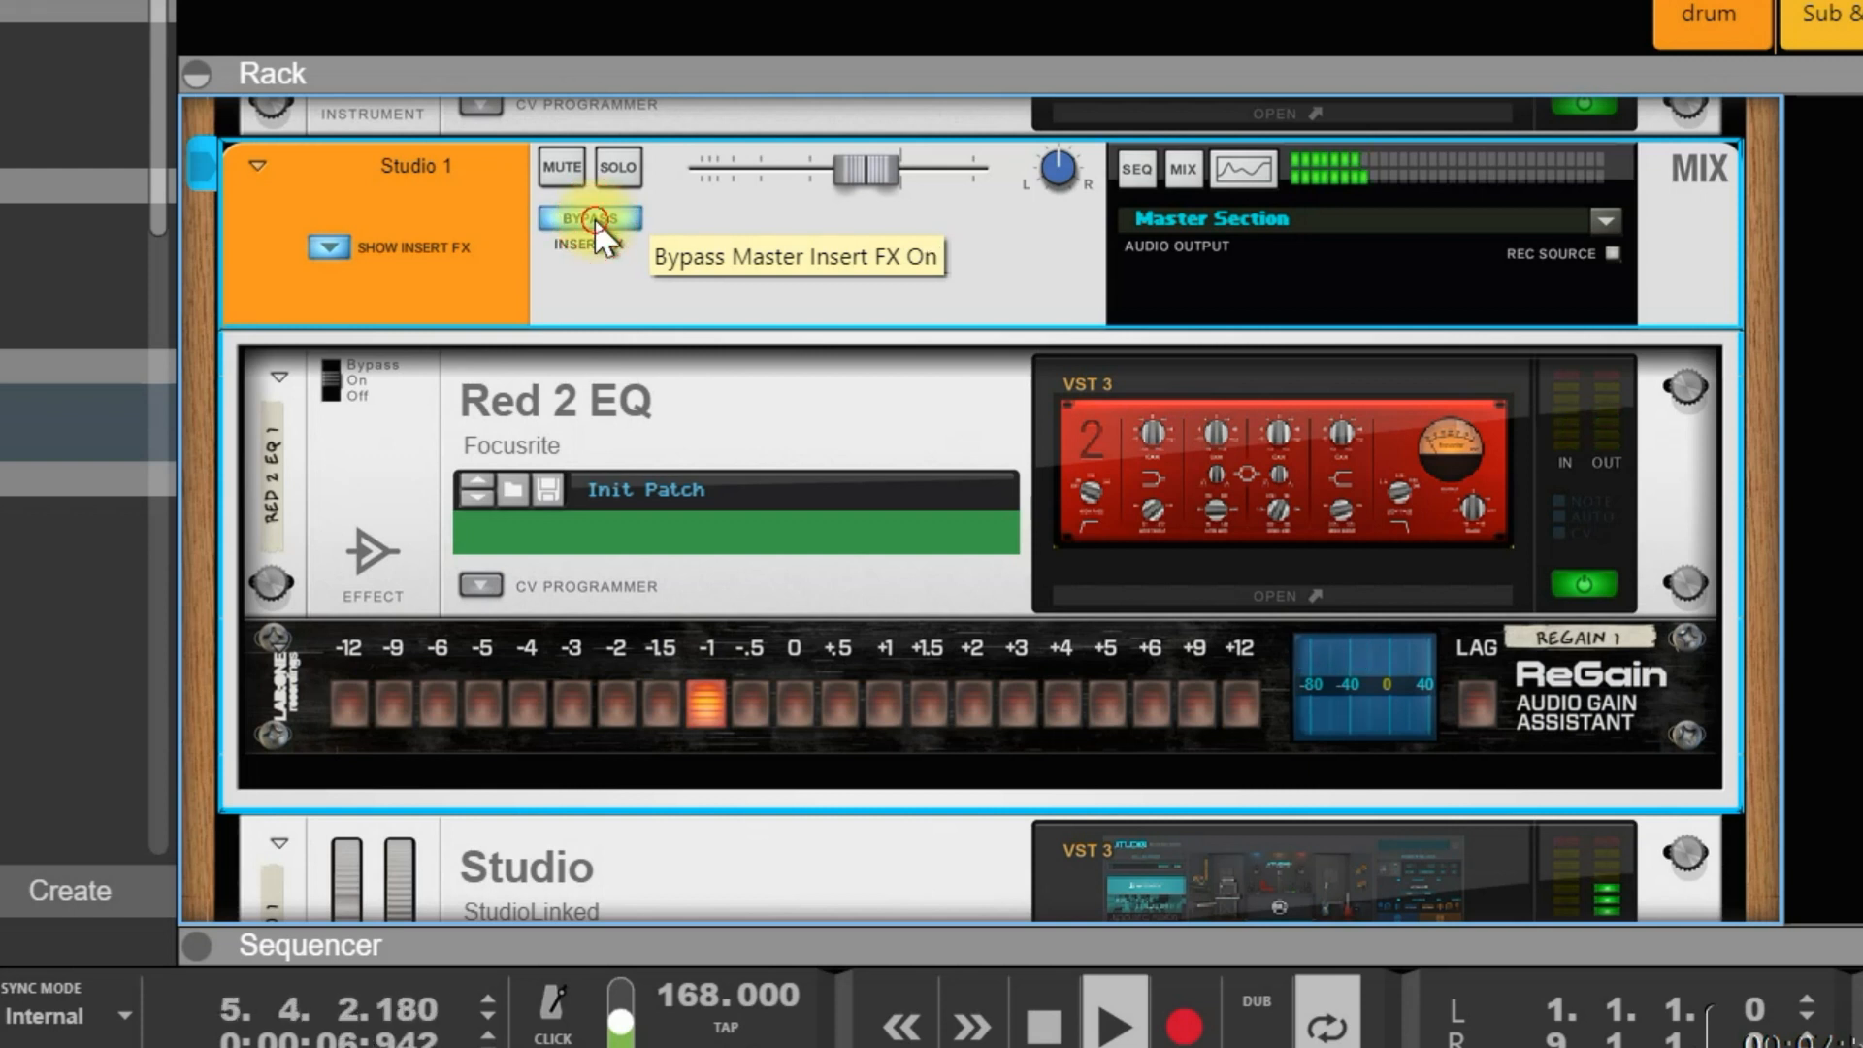
pyautogui.click(594, 217)
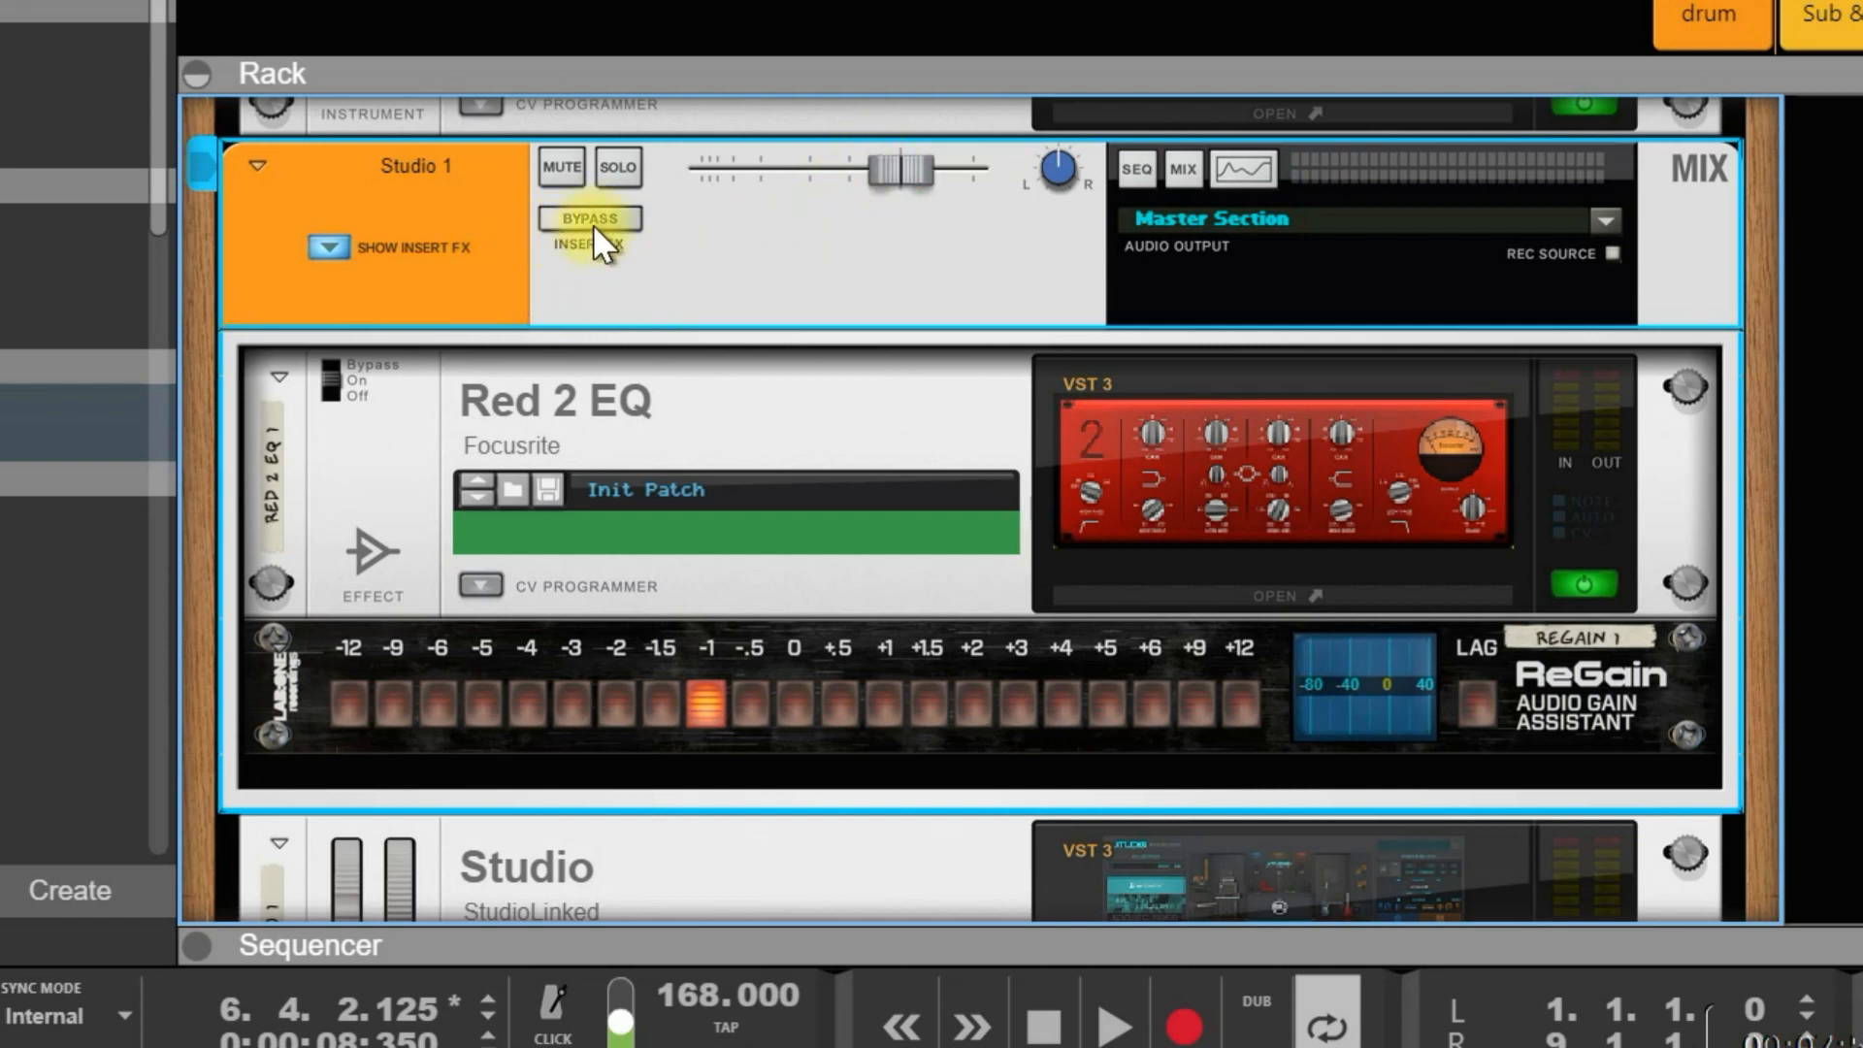
pyautogui.press('space')
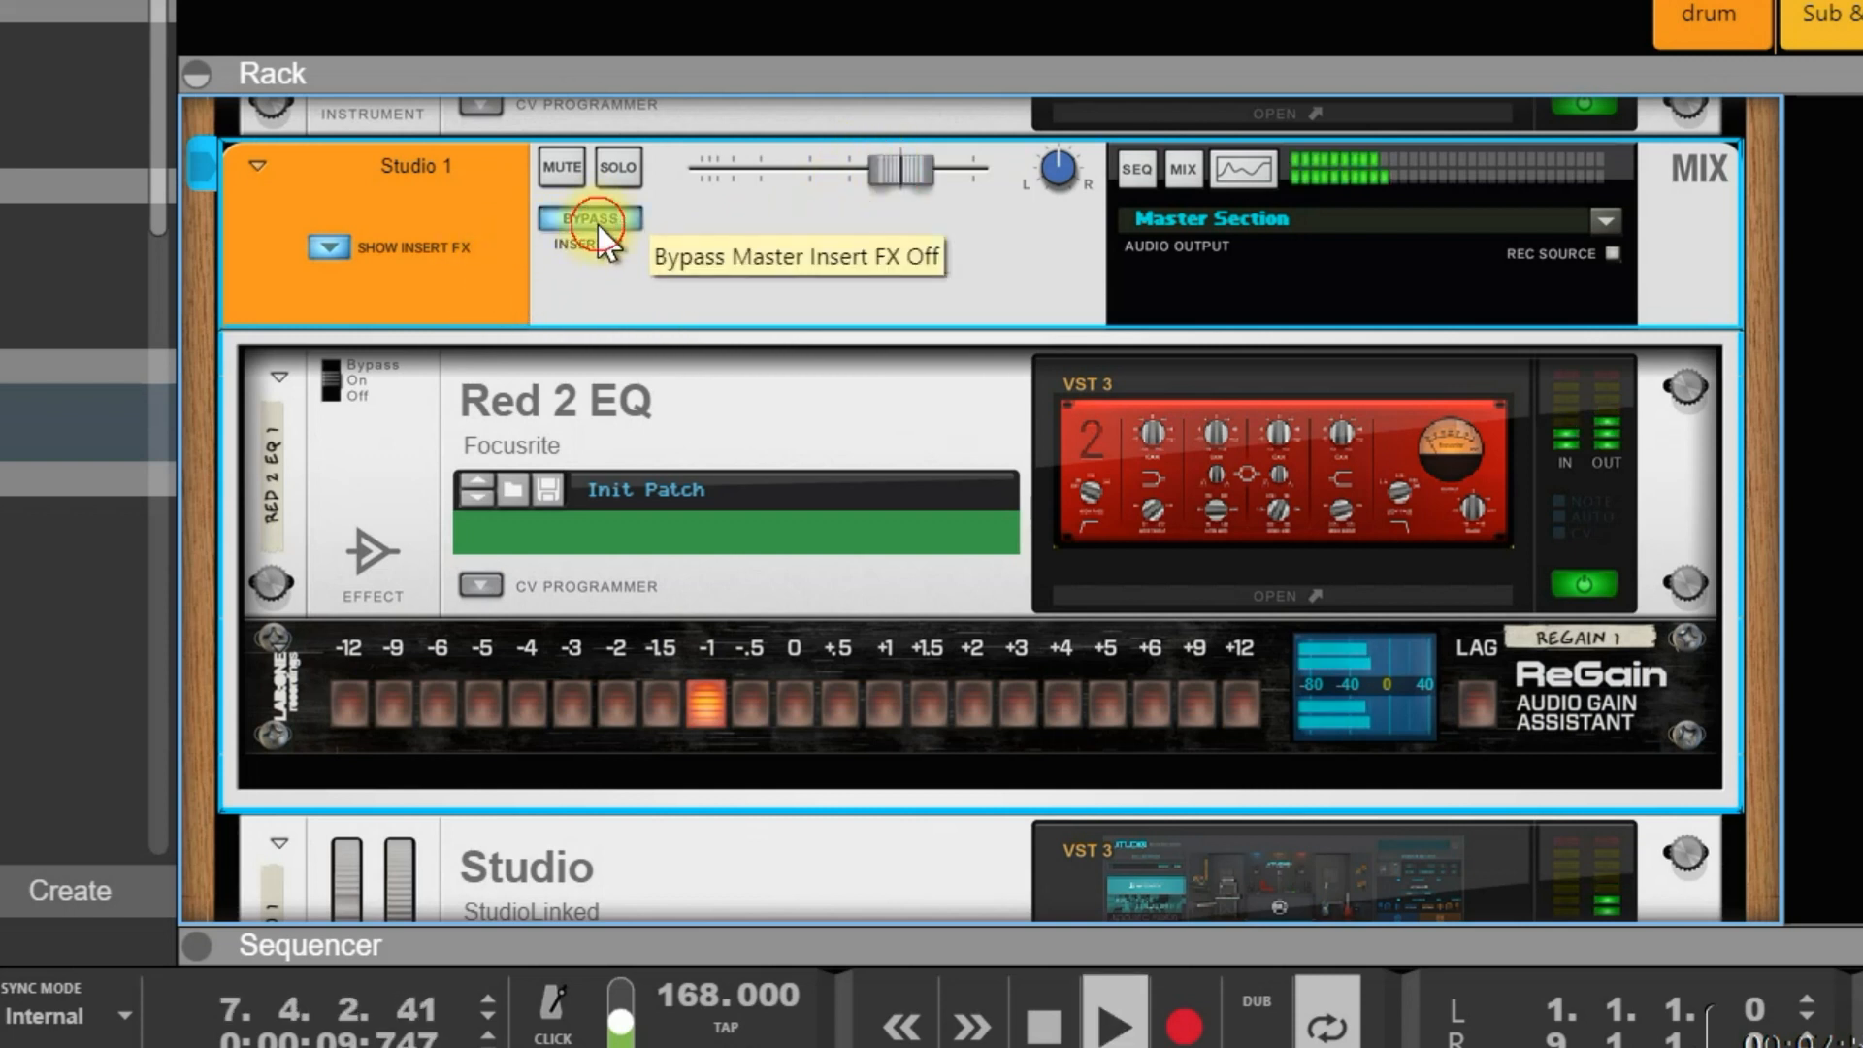
pyautogui.click(594, 220)
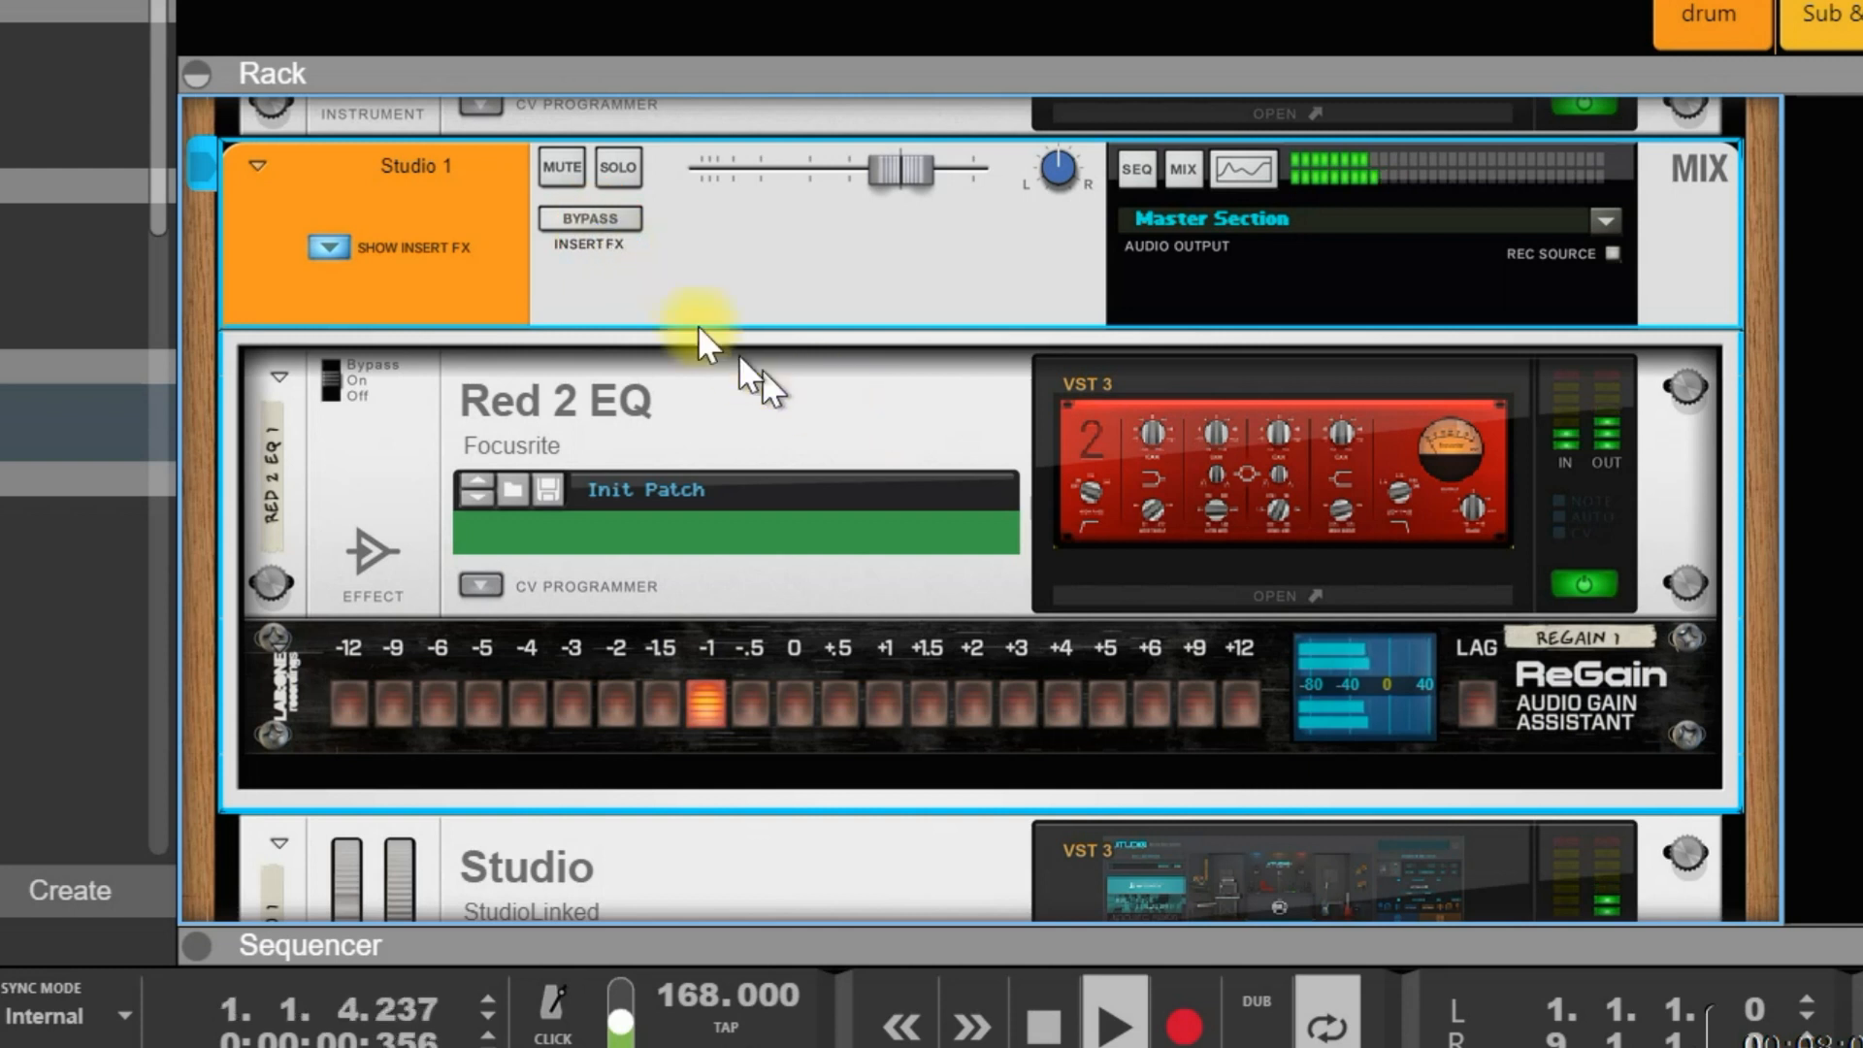
pyautogui.click(593, 229)
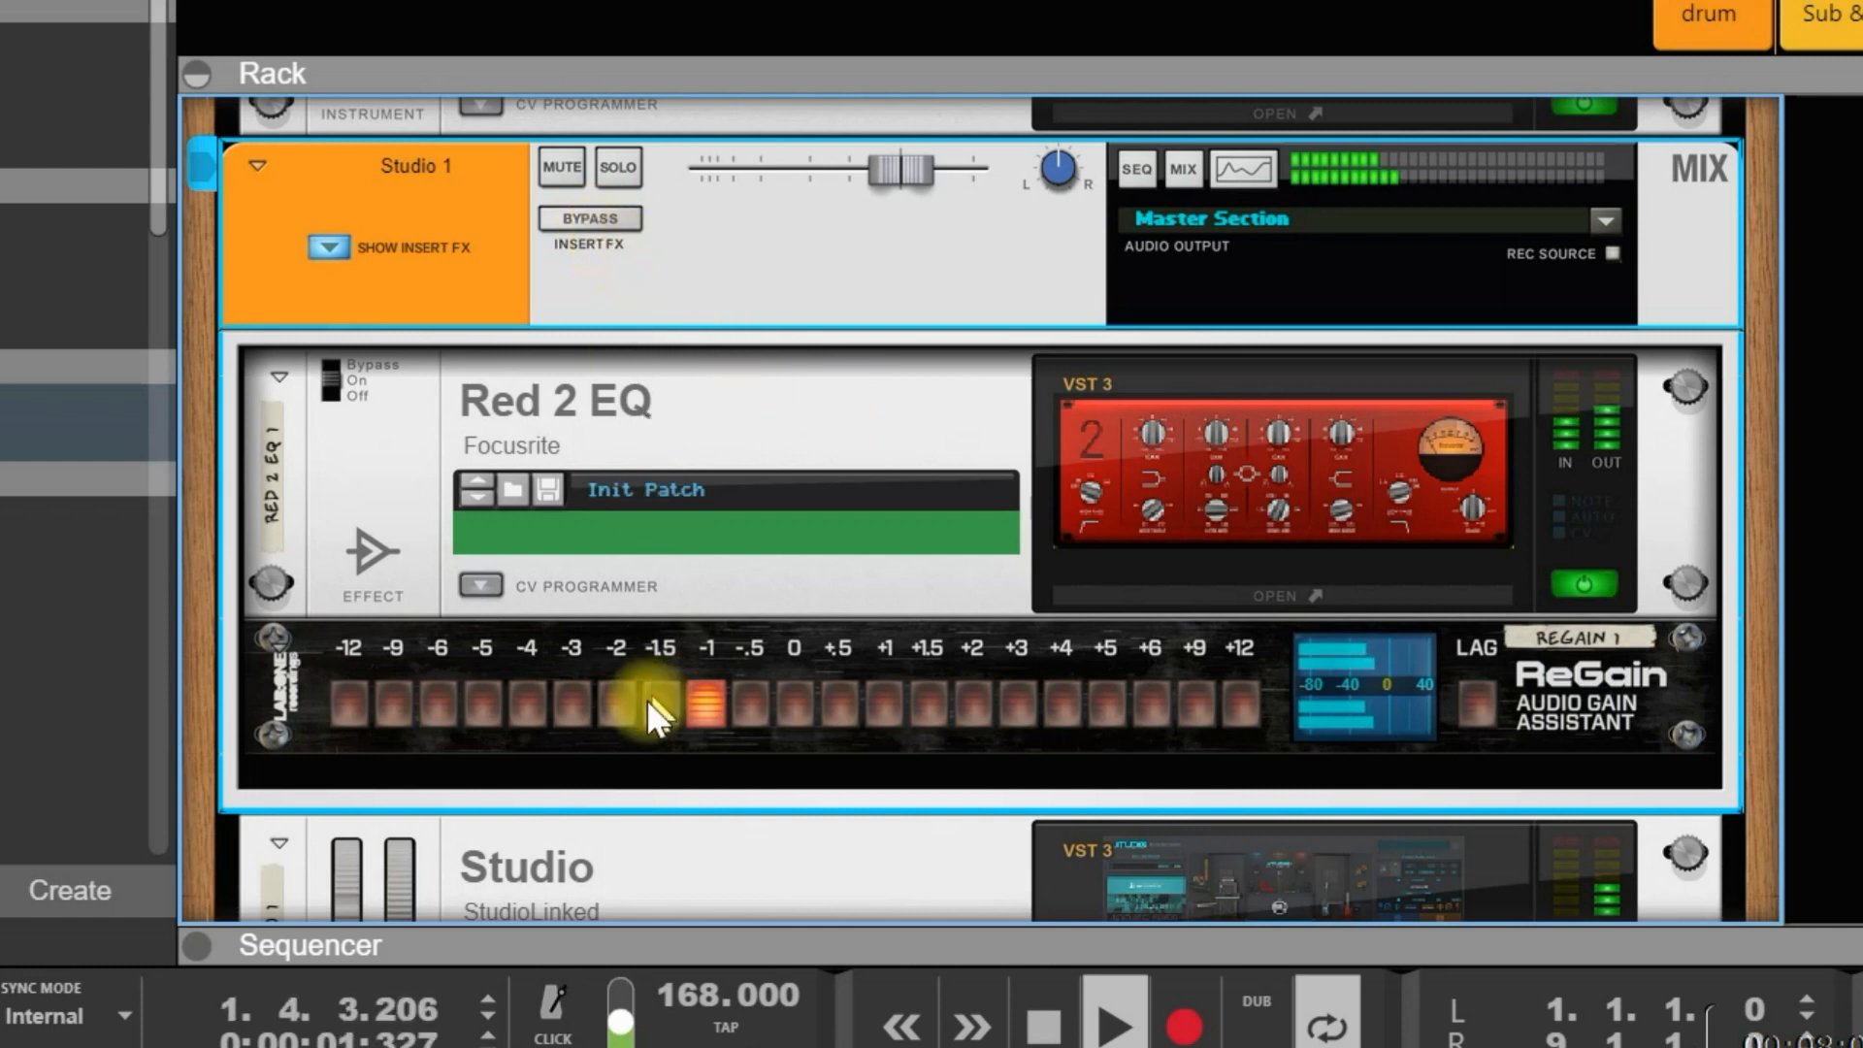
# Step: Set the ReGain level to -3 and compare Studio 1's level with the insert bypass on and off
pyautogui.click(585, 700)
pyautogui.click(590, 221)
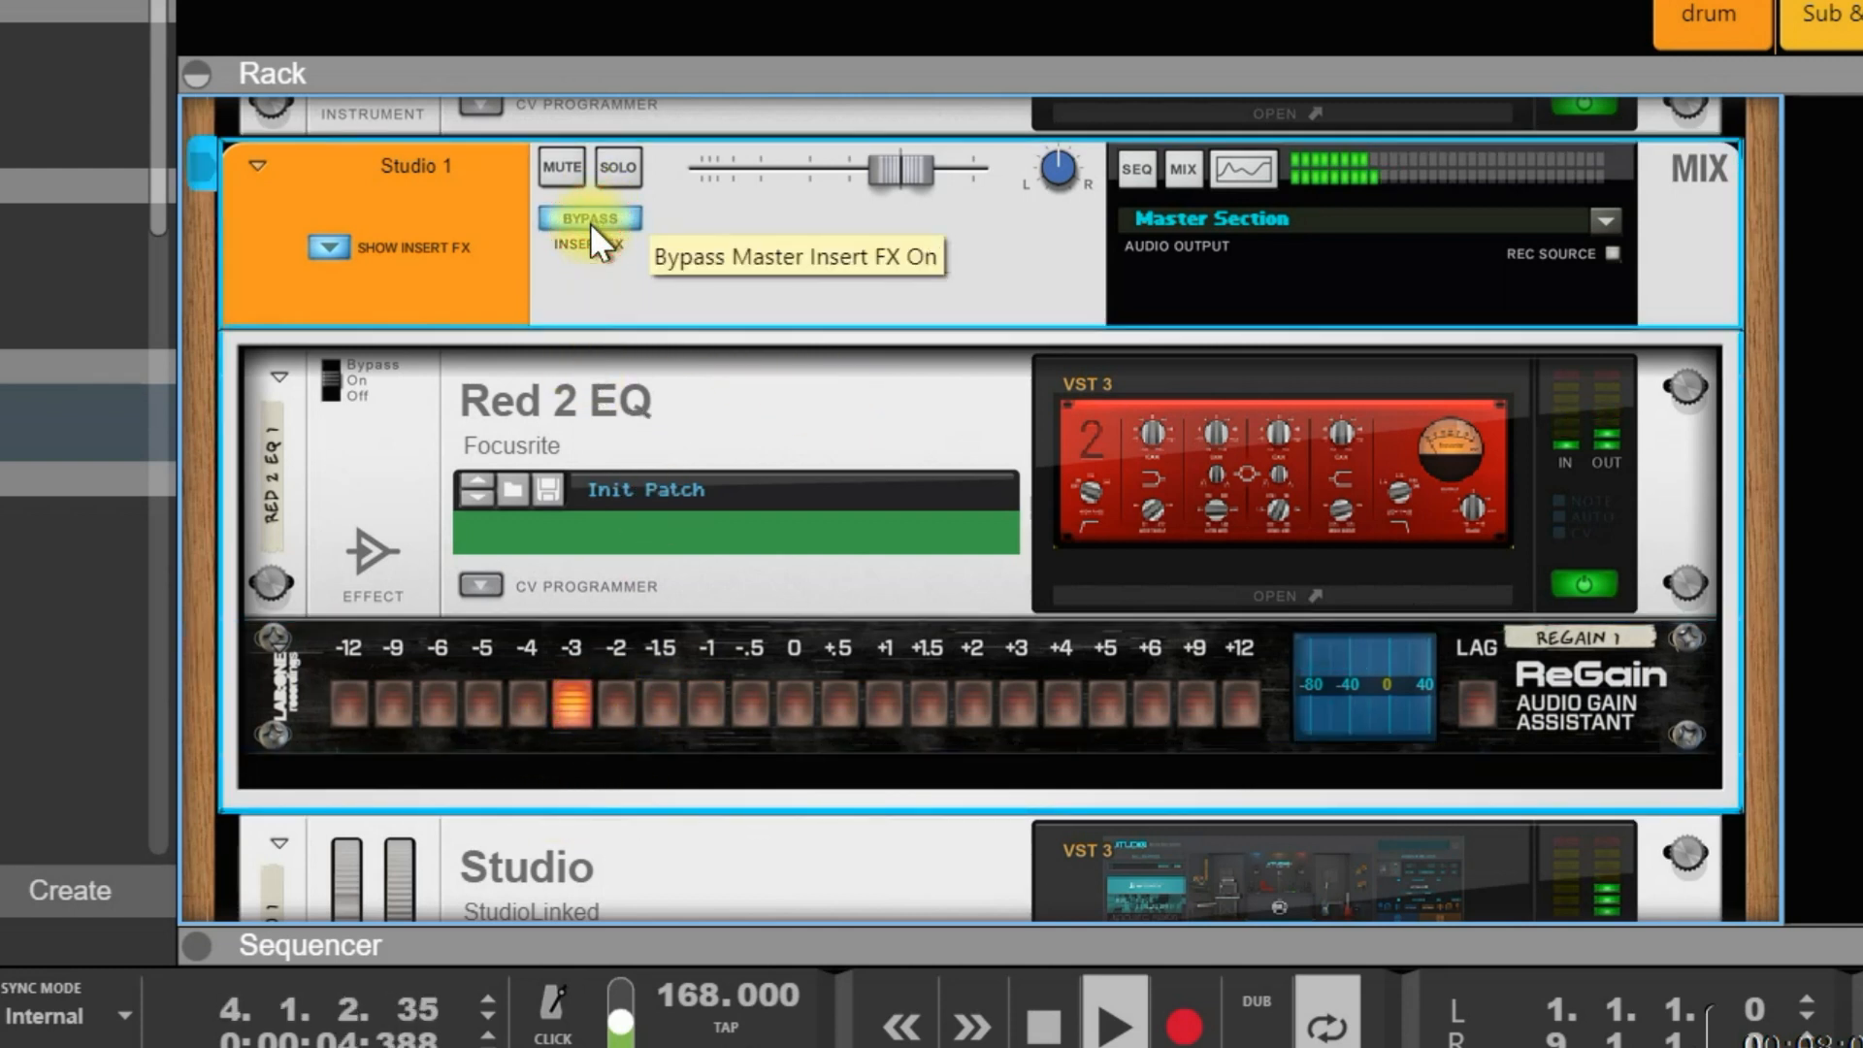
pyautogui.click(590, 223)
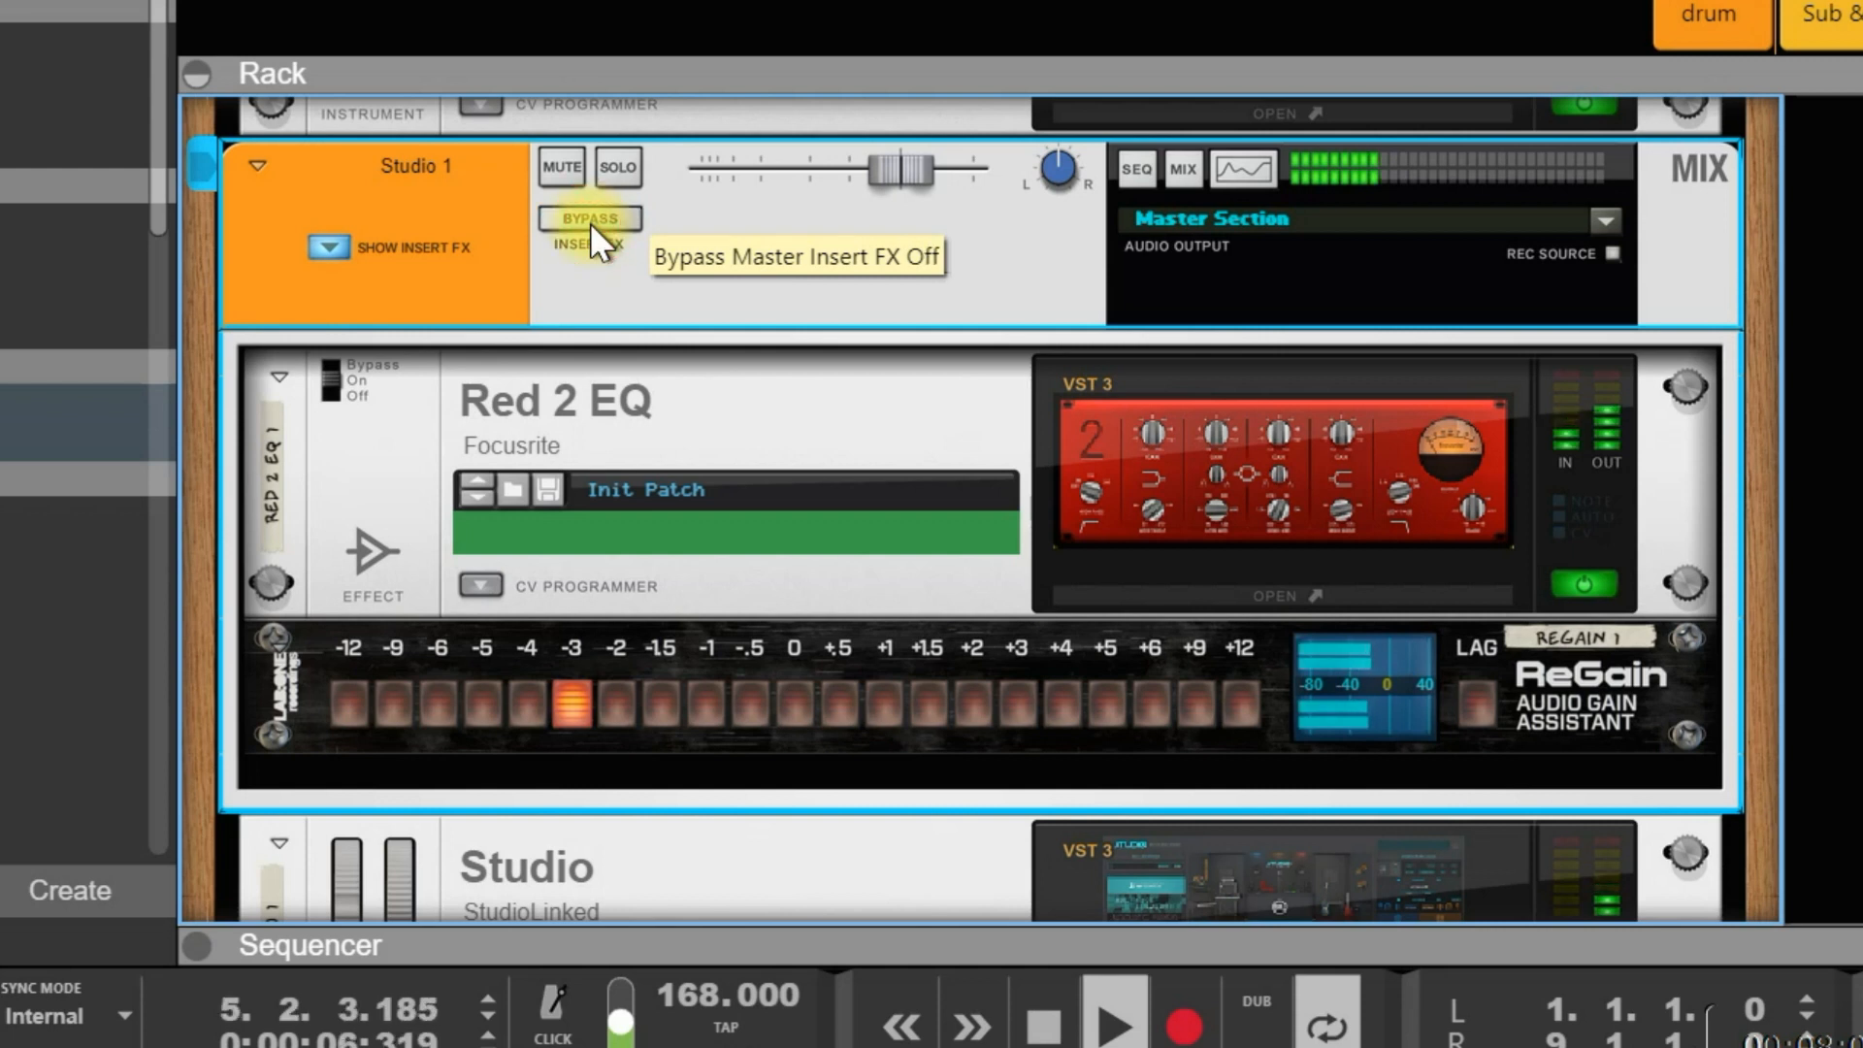
pyautogui.click(590, 223)
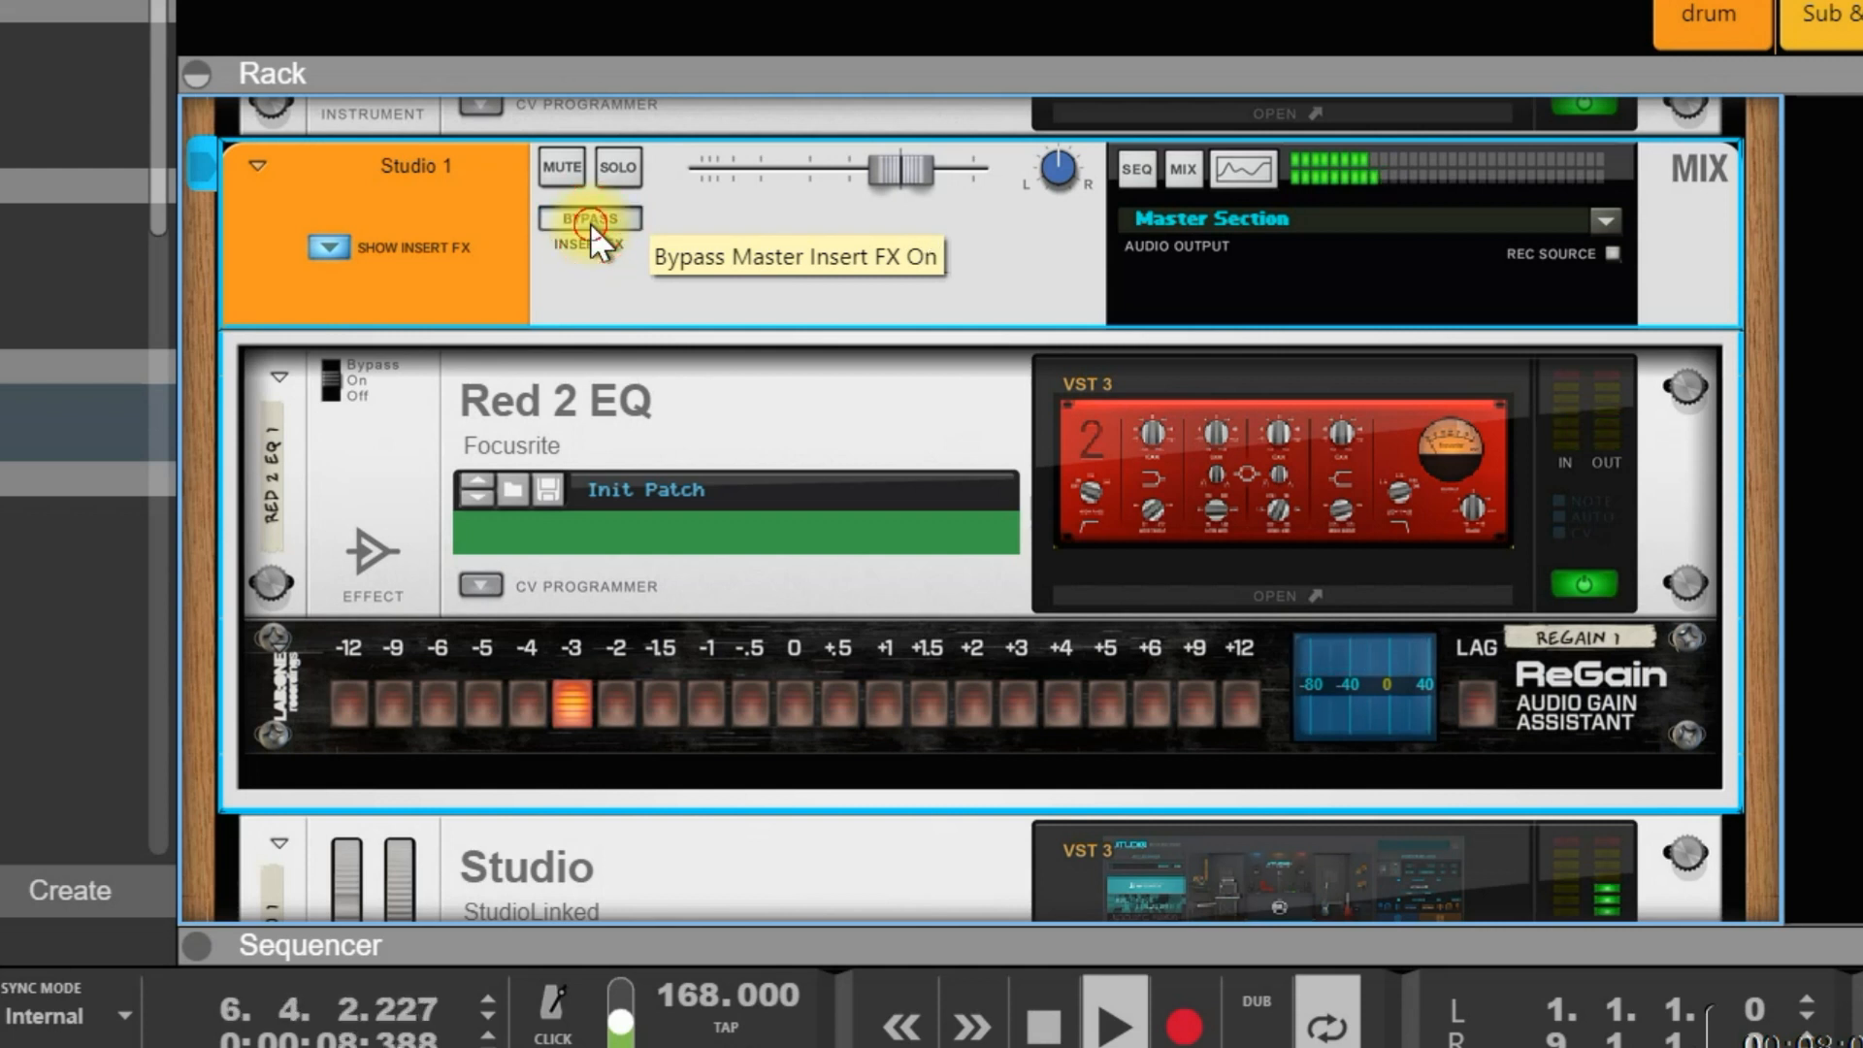
pyautogui.click(590, 224)
pyautogui.click(590, 224)
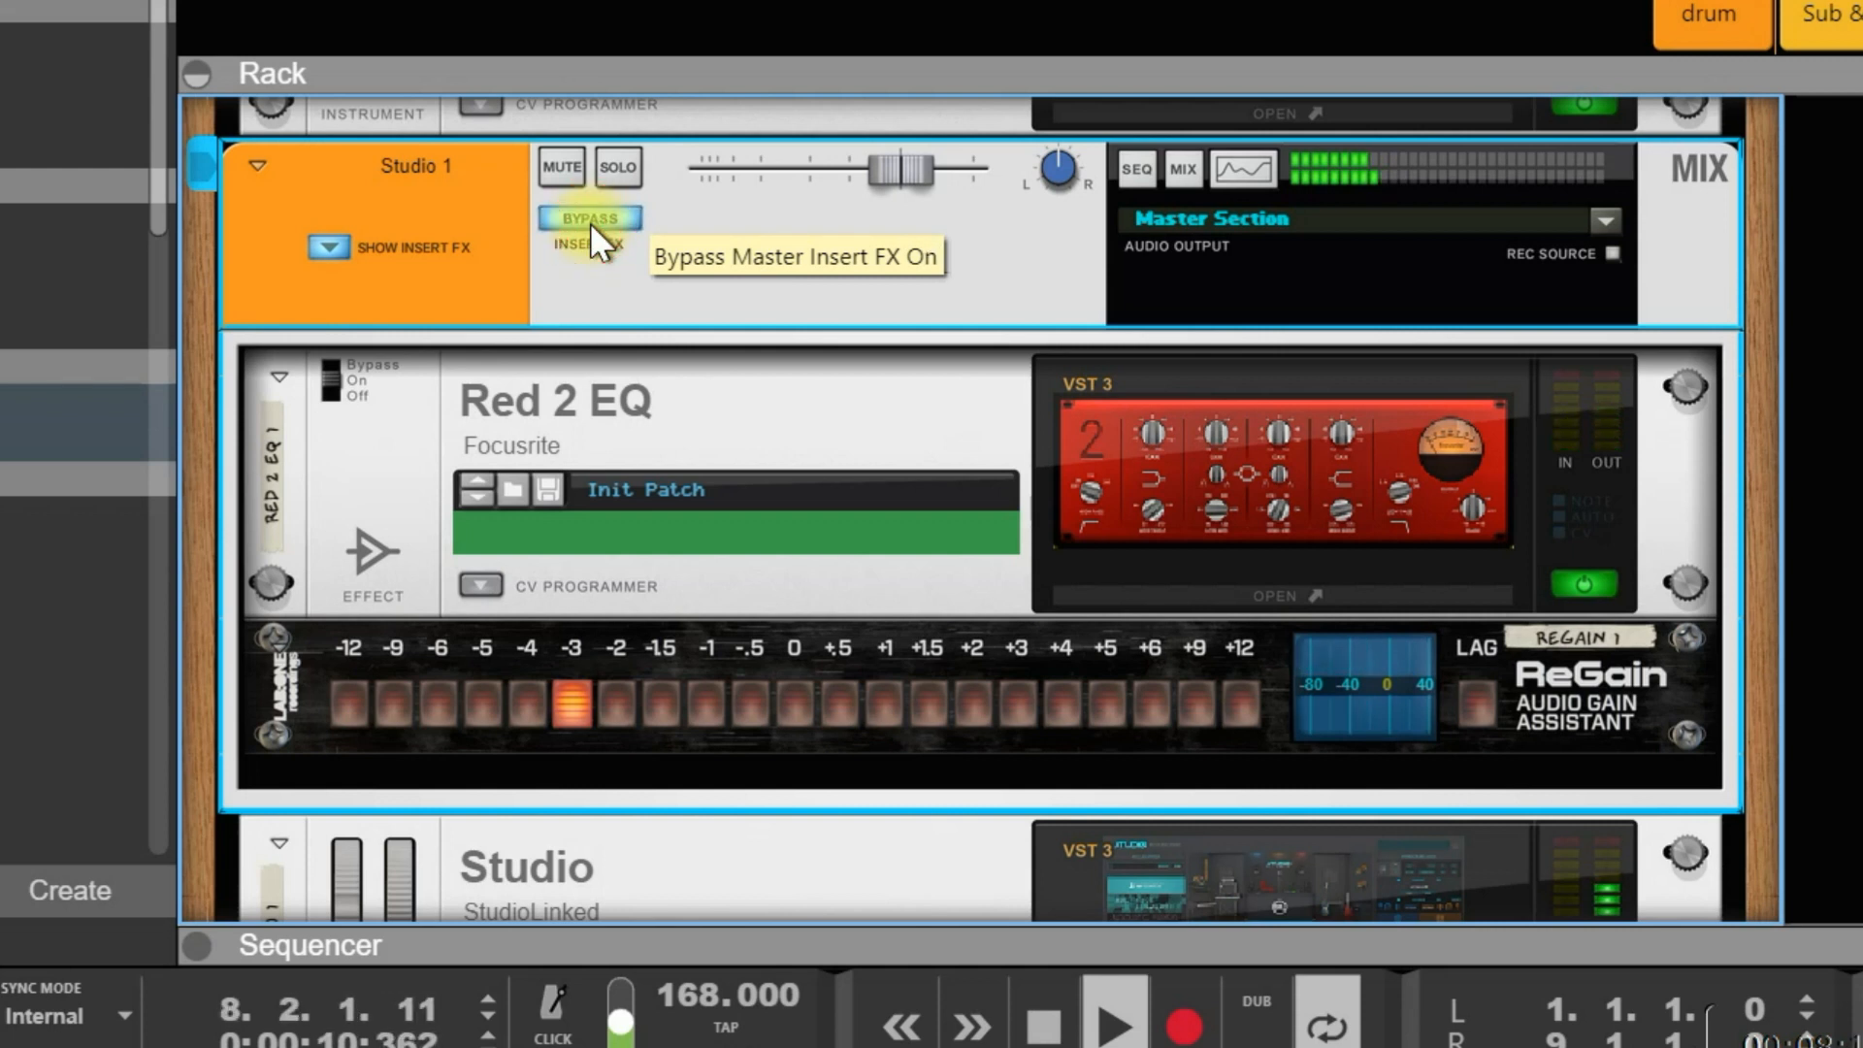
pyautogui.click(589, 223)
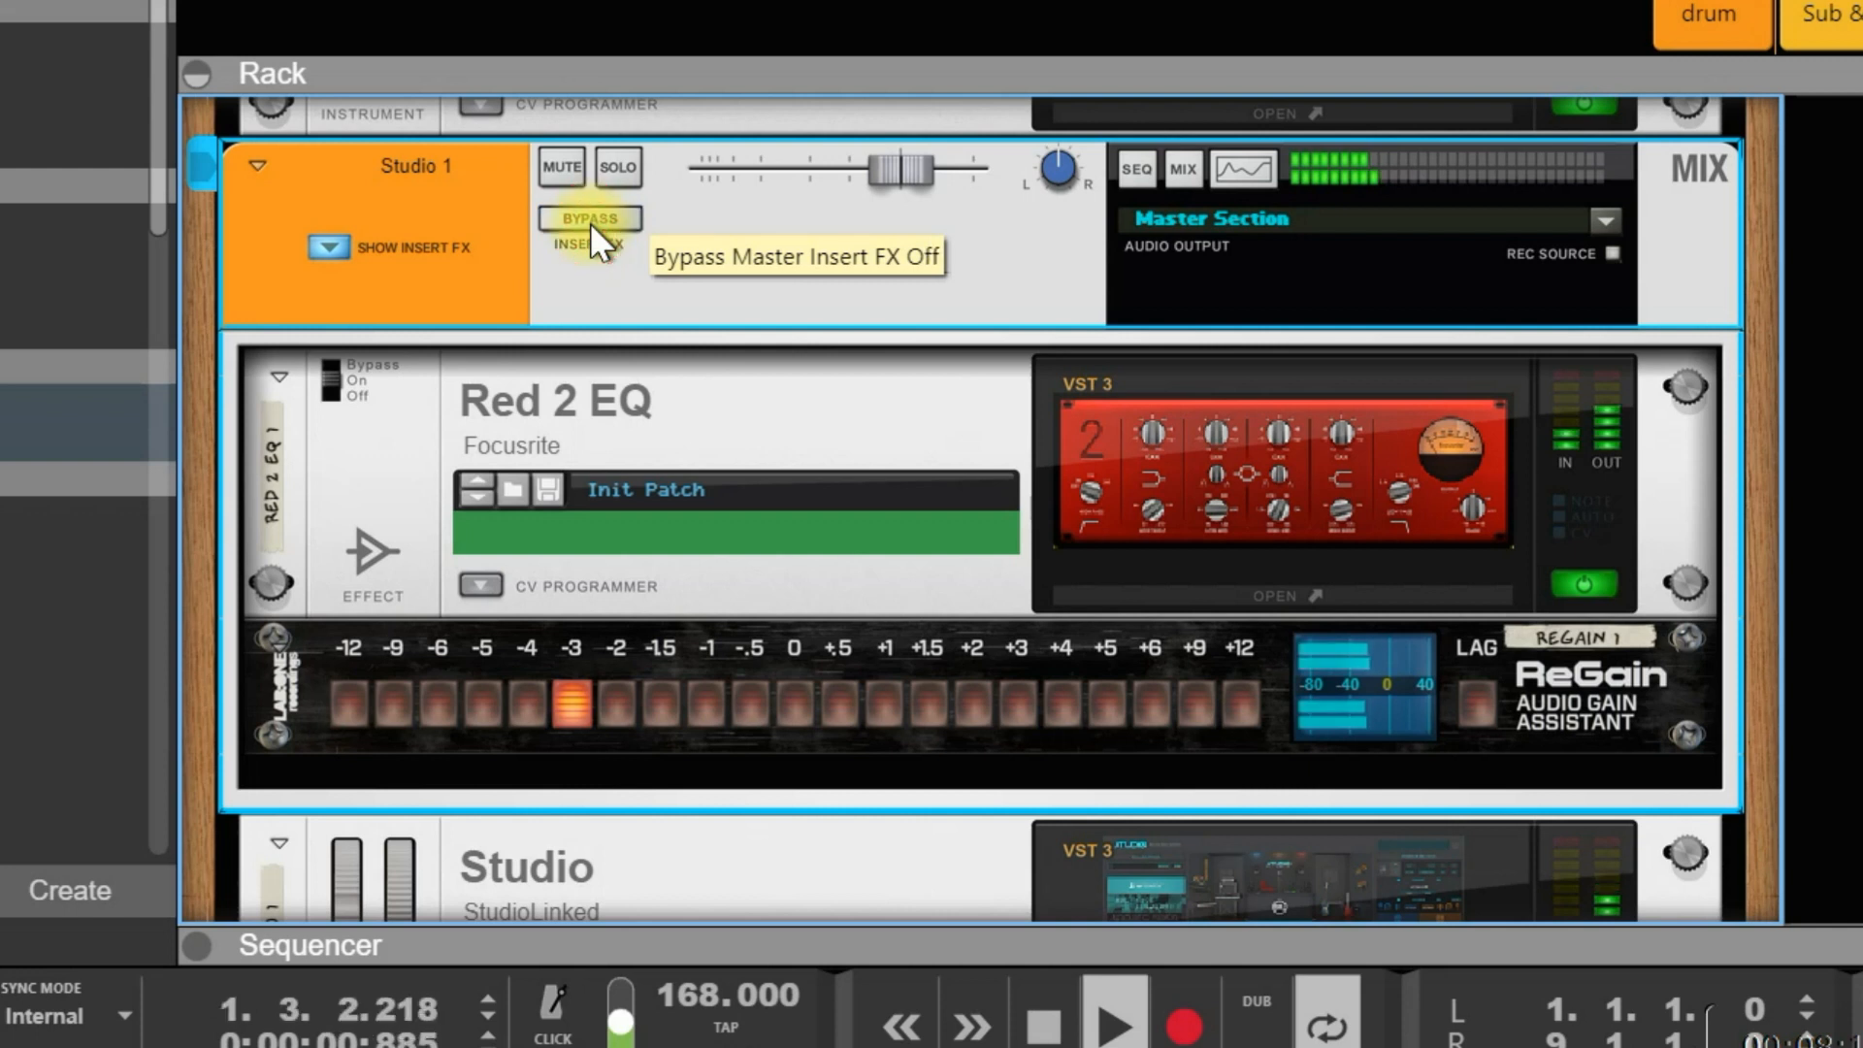
pyautogui.click(590, 223)
pyautogui.click(590, 224)
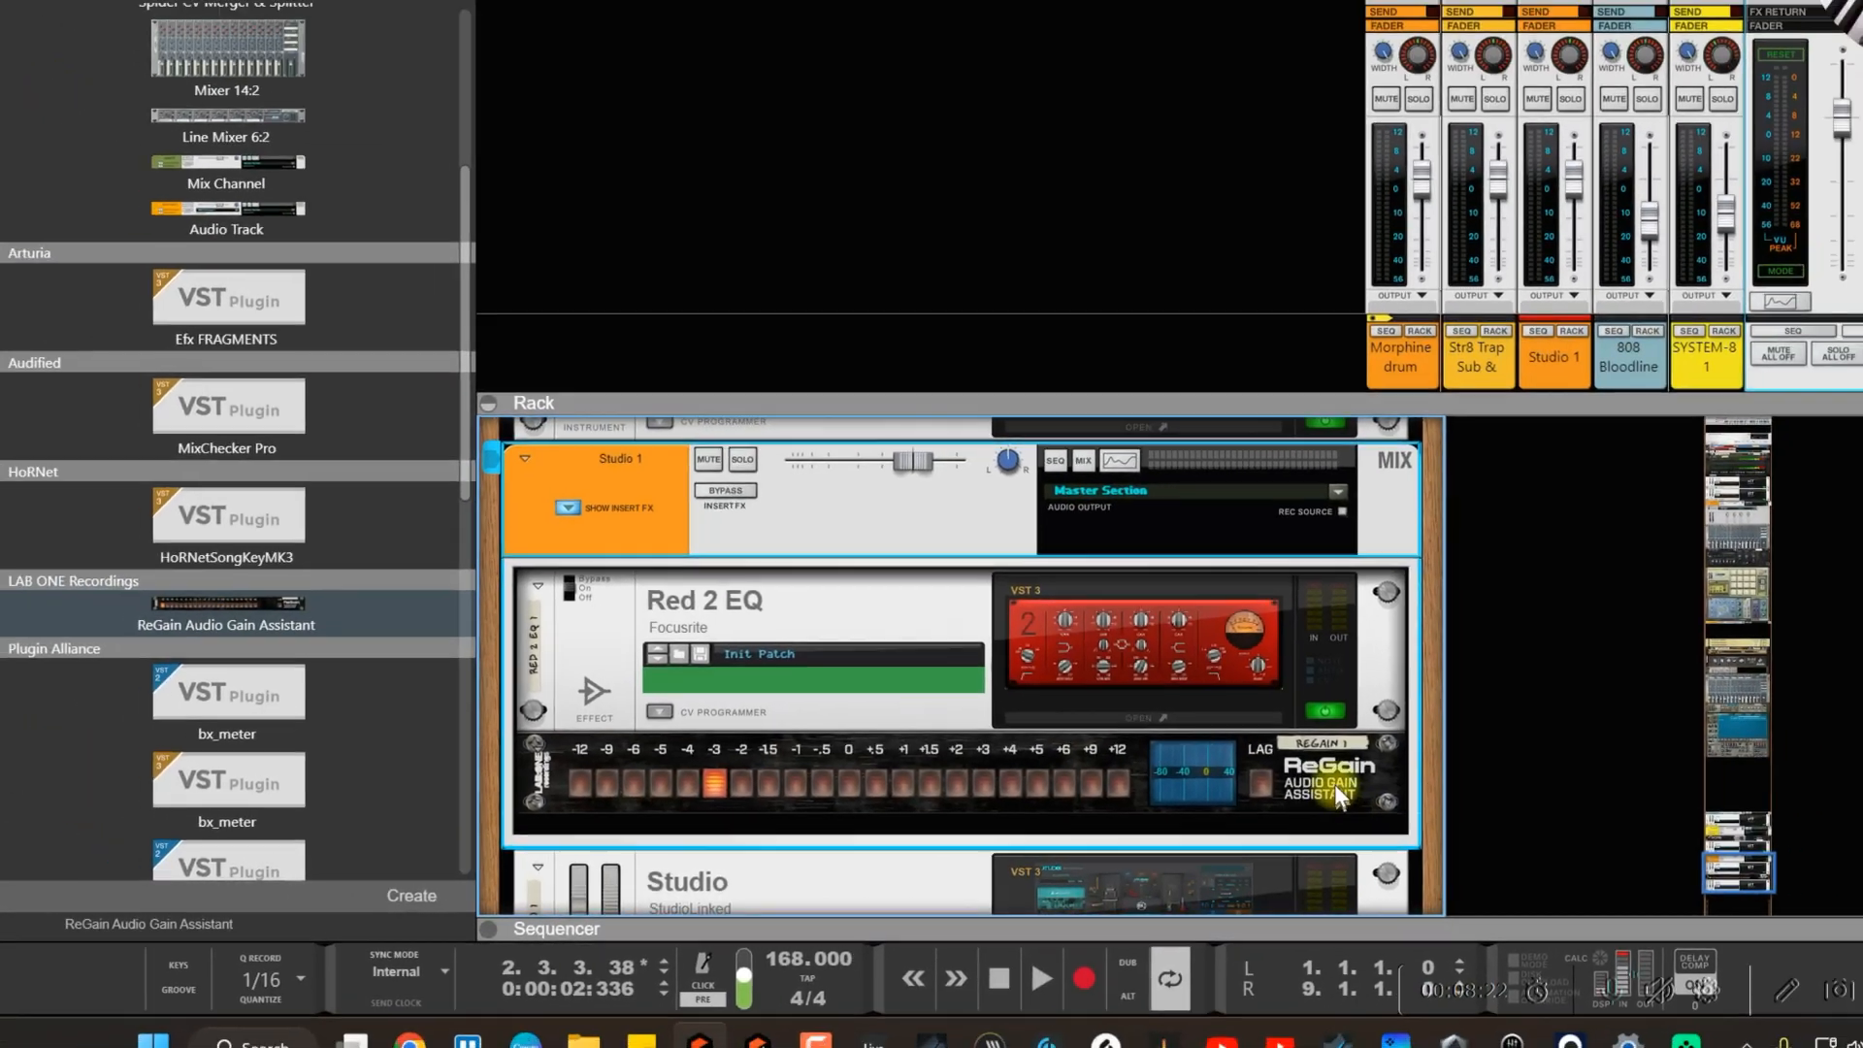
# Step: Delete the ReGain Audio Gain Assistant from Studio 1's insert chain and open the Red 2 EQ's controls
pyautogui.rightClick(1335, 784)
pyautogui.click(1319, 179)
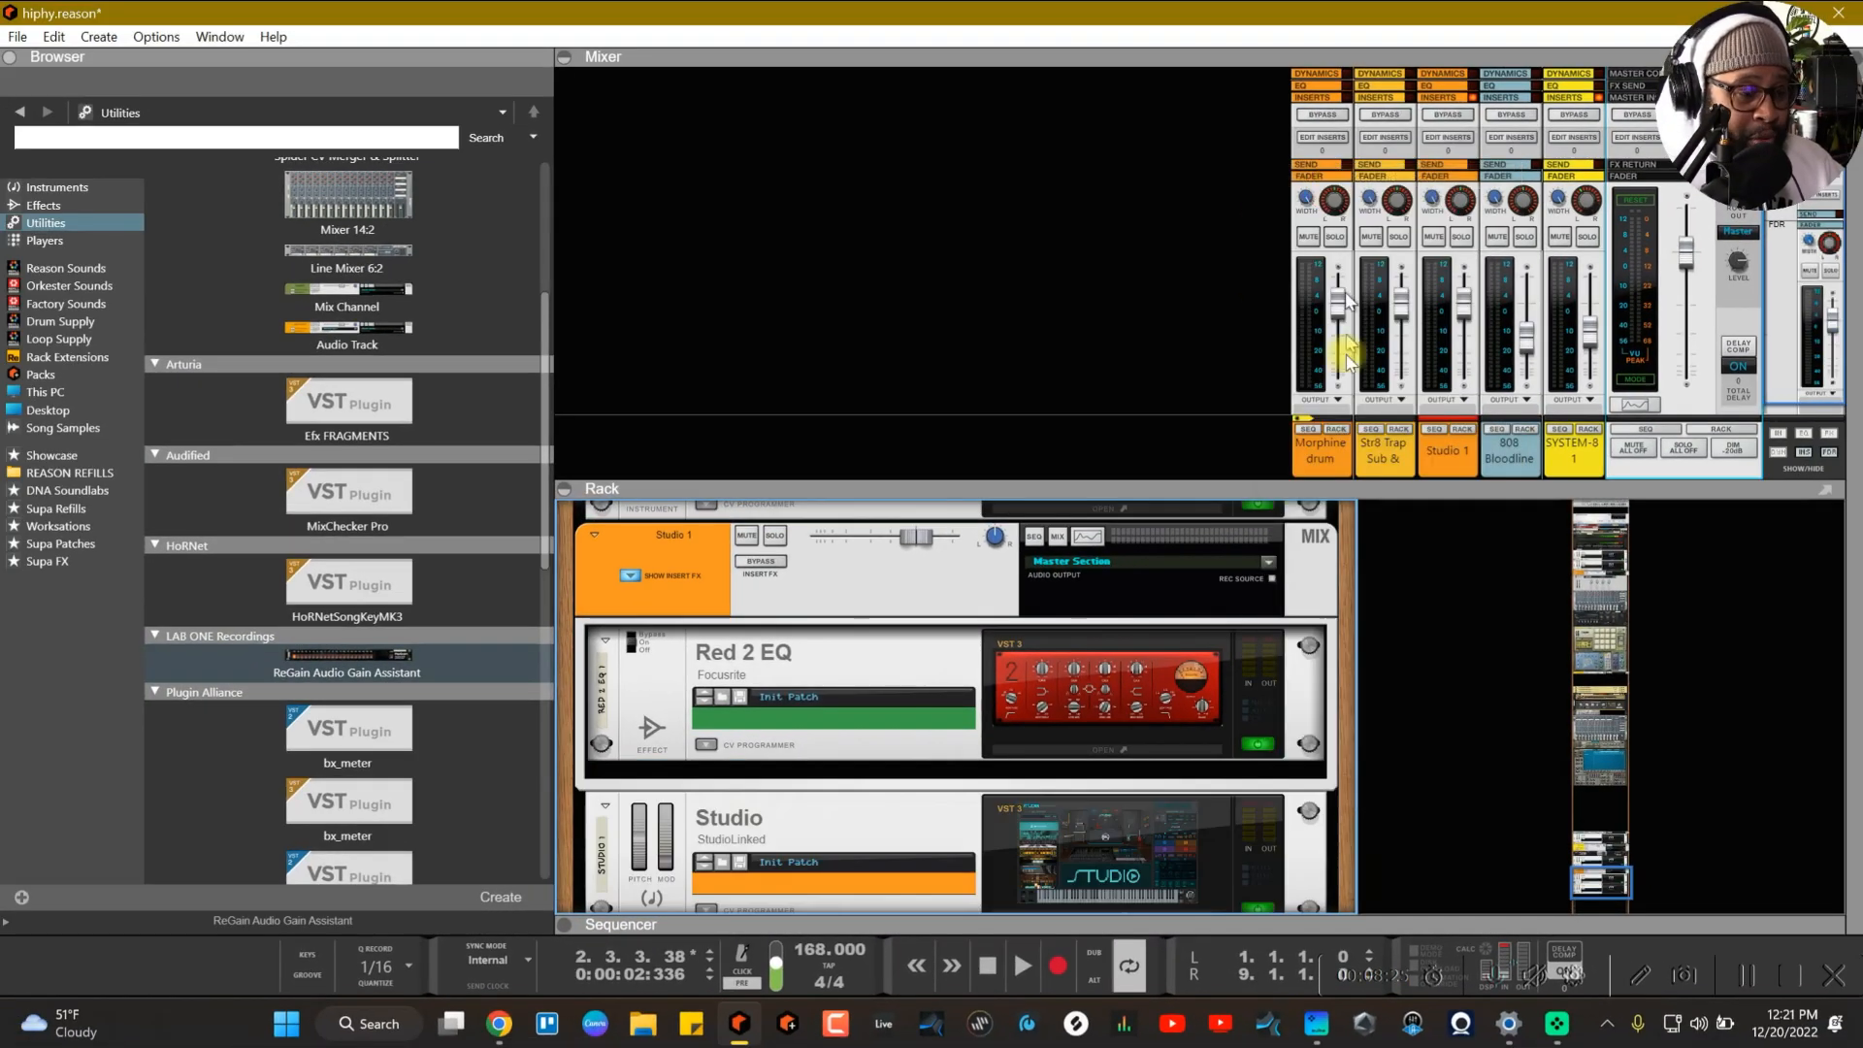
pyautogui.click(1103, 750)
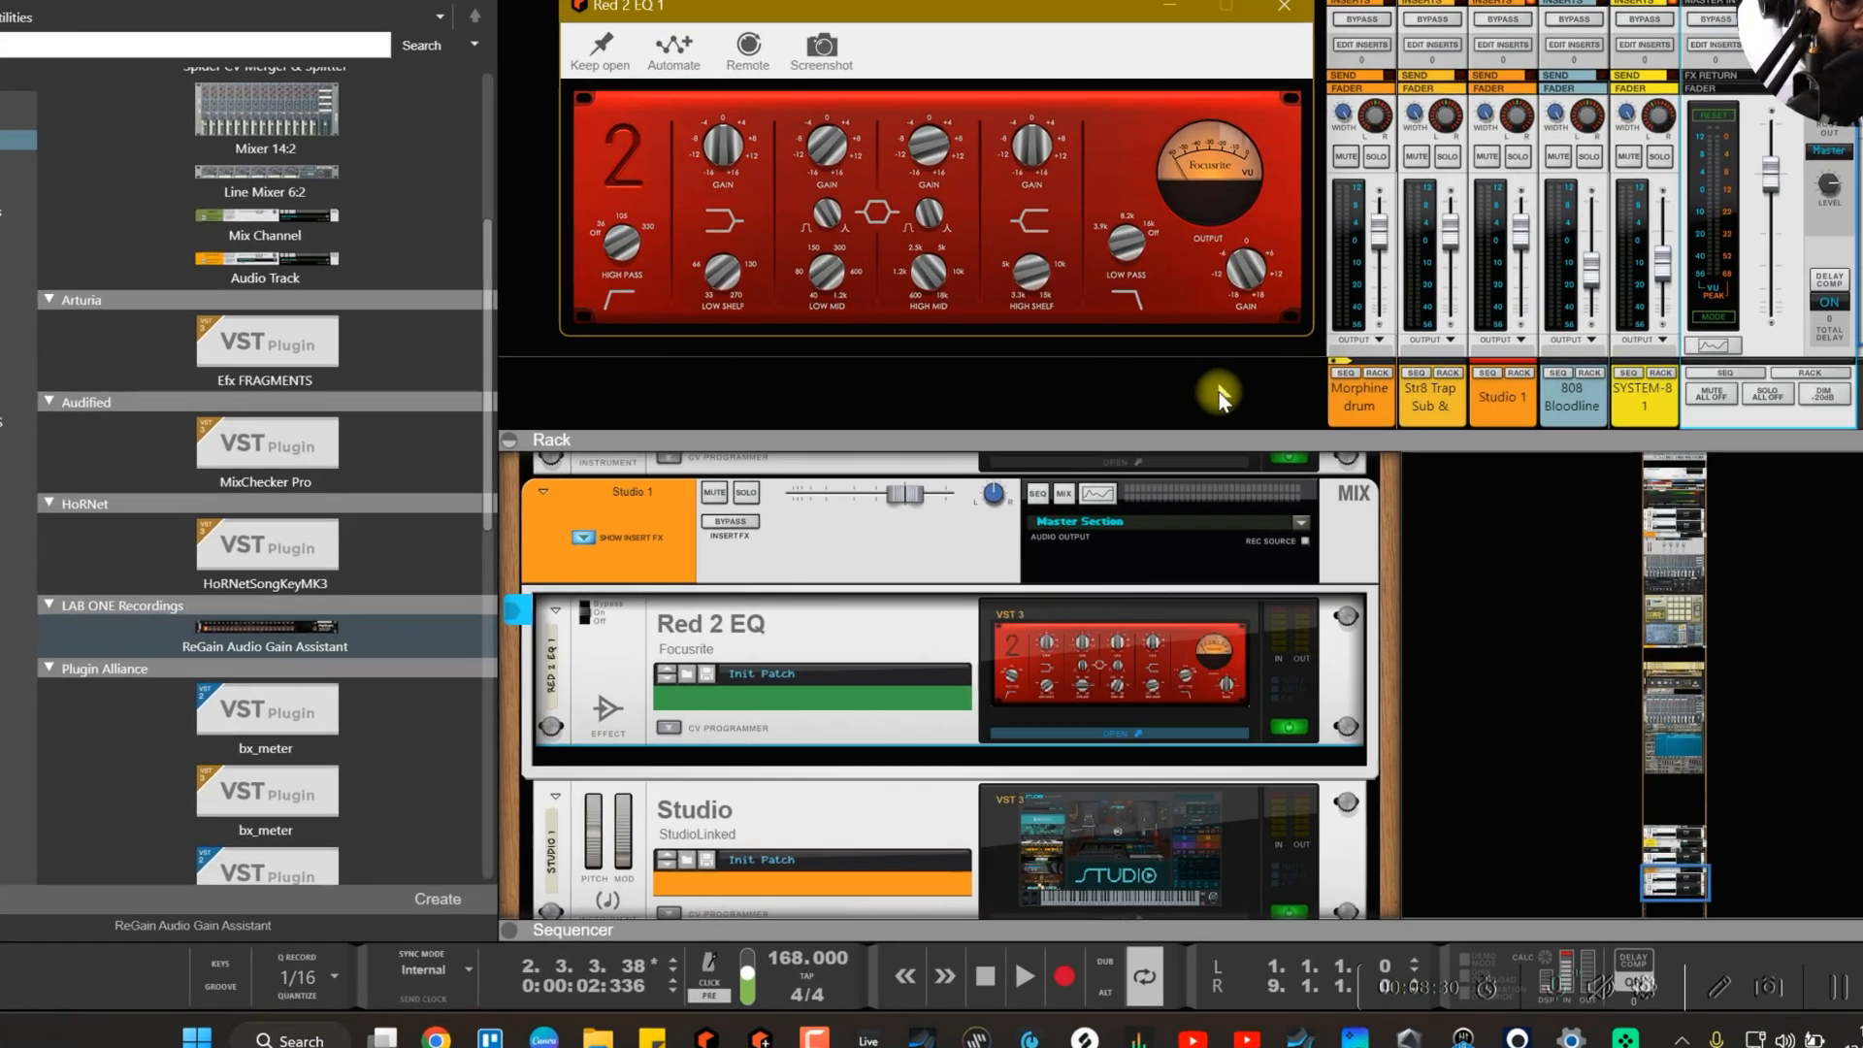
# Step: Play the mix to compare Studio 1 with and without insert bypass, and check the Red 2 EQ's controls
pyautogui.press('space')
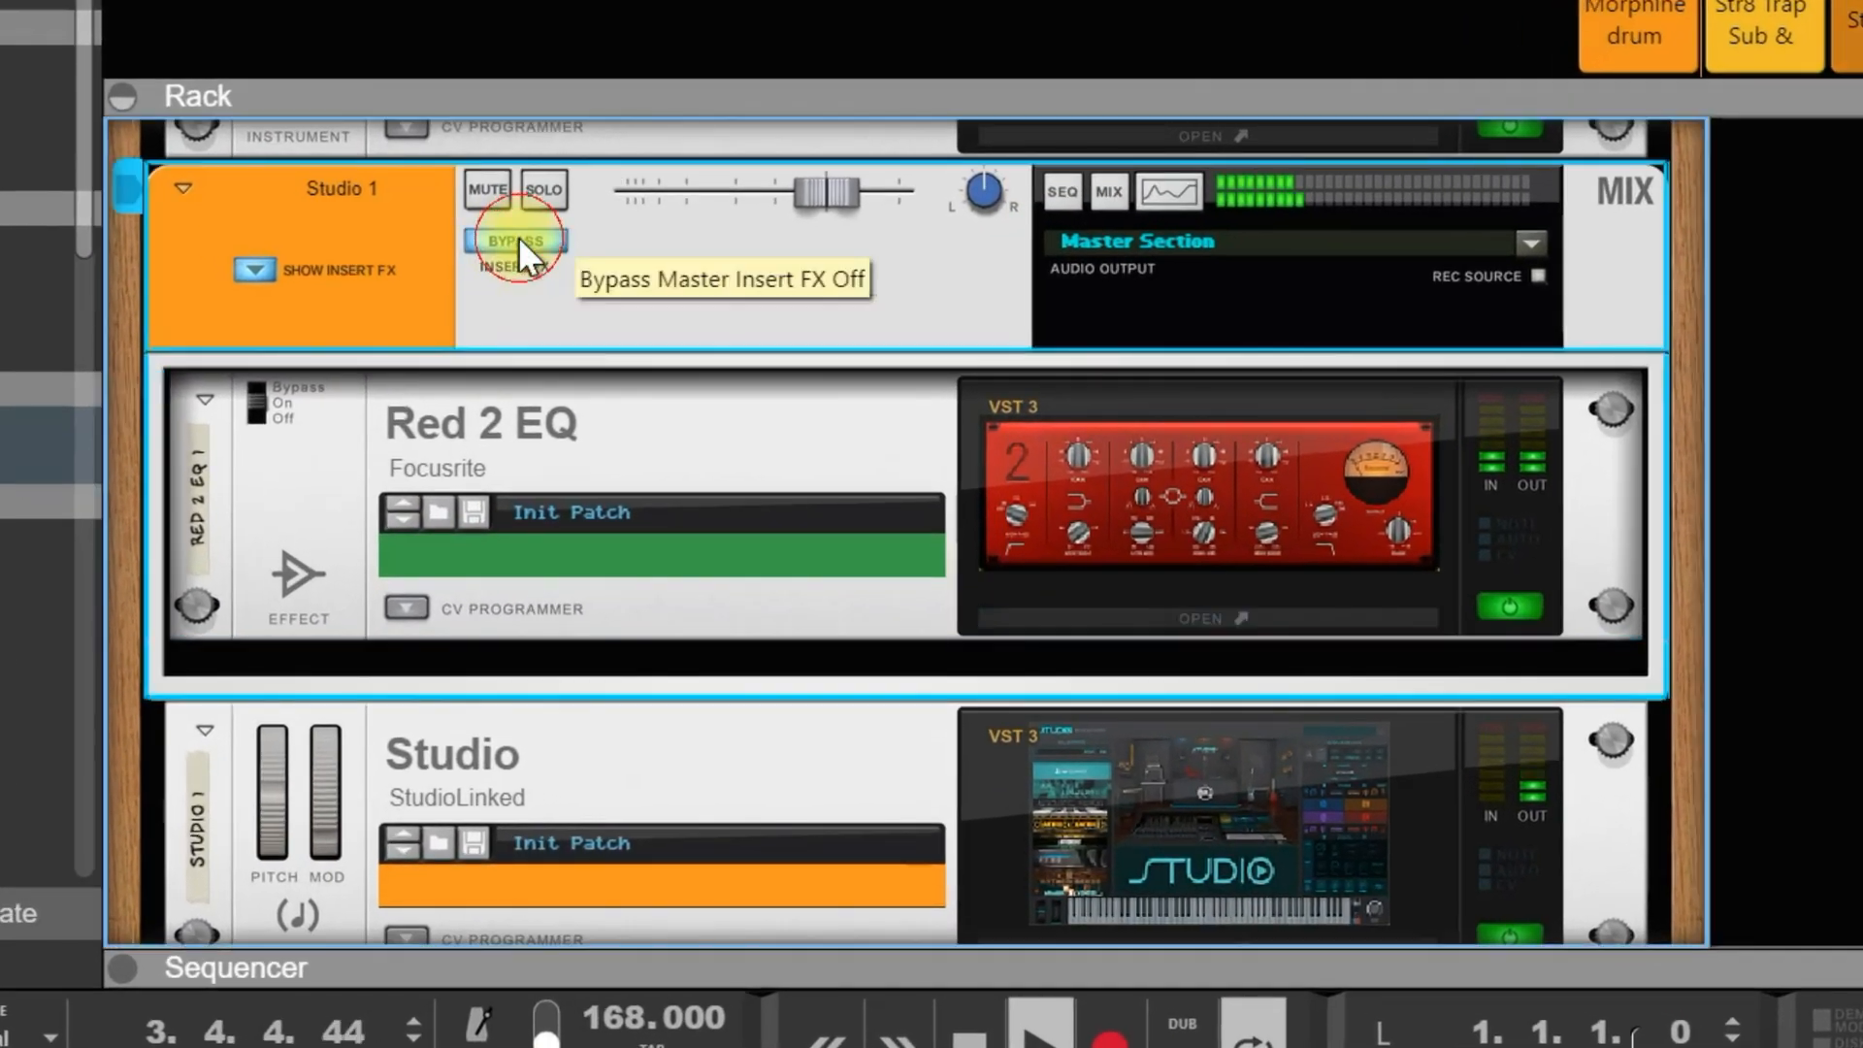
pyautogui.click(608, 362)
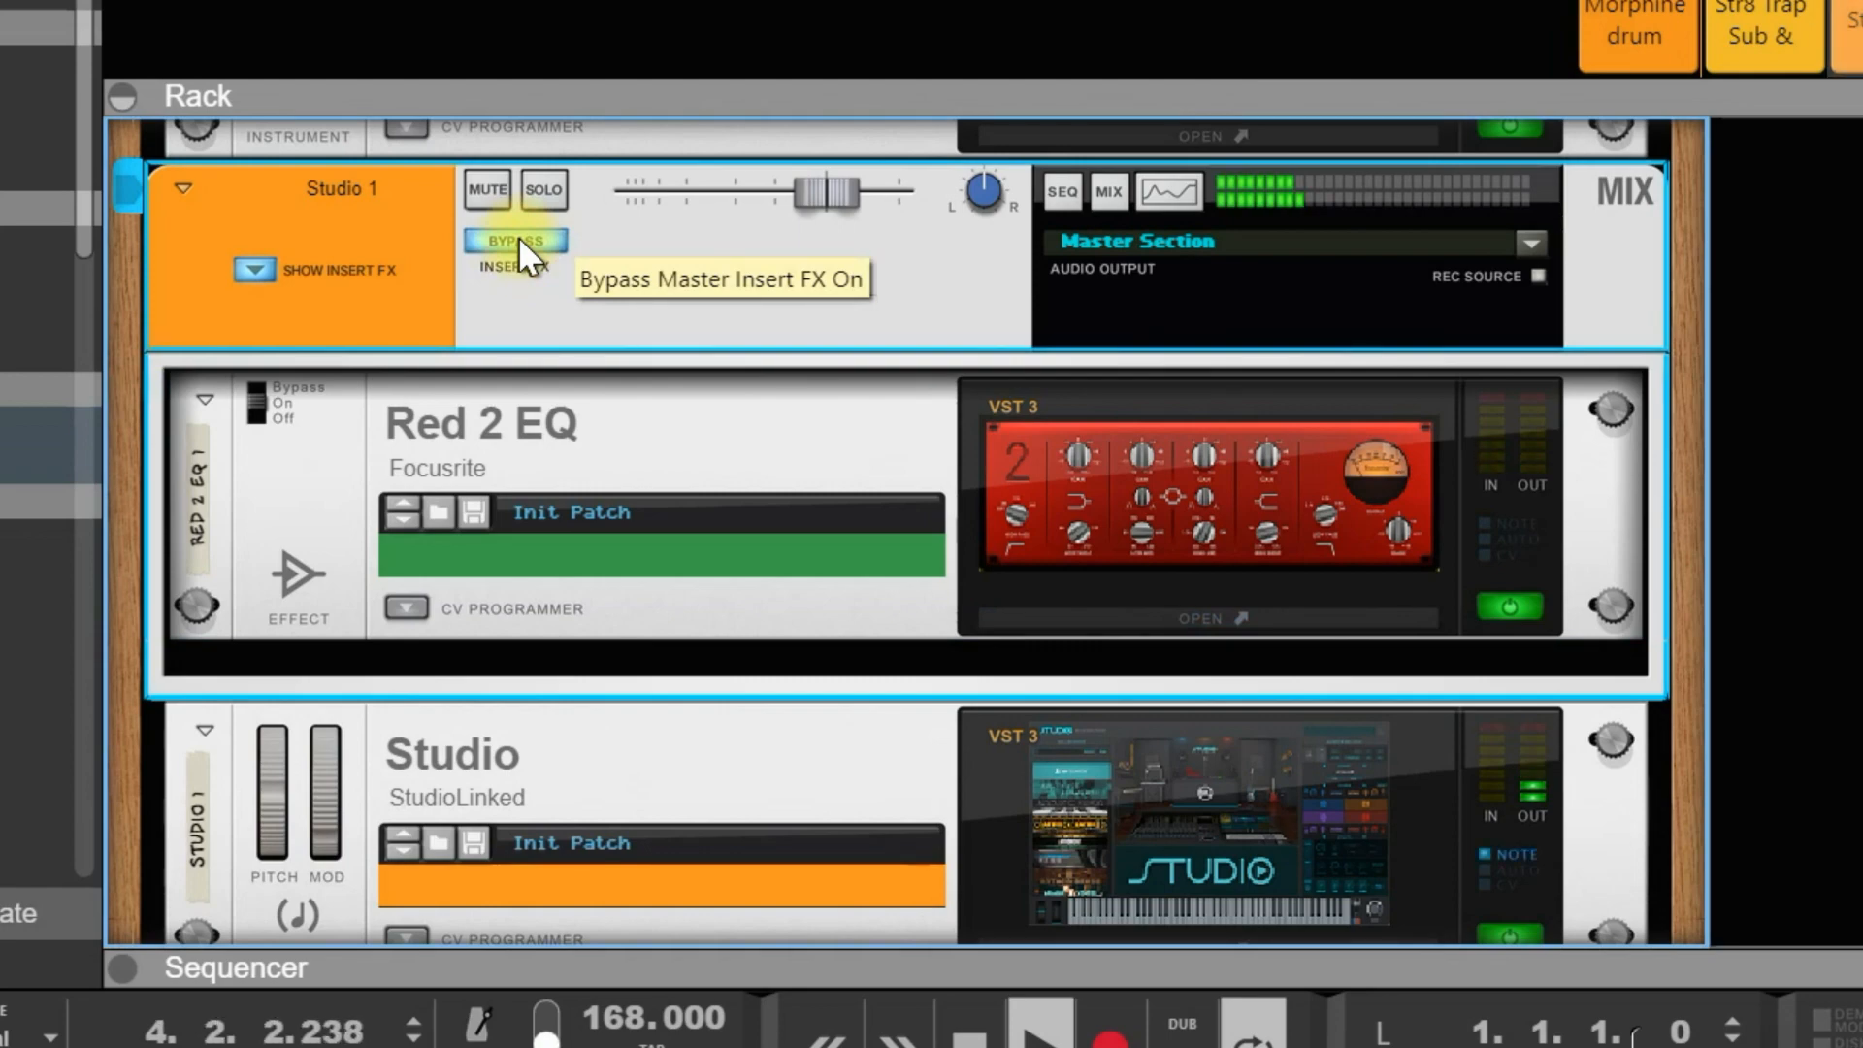
pyautogui.click(518, 239)
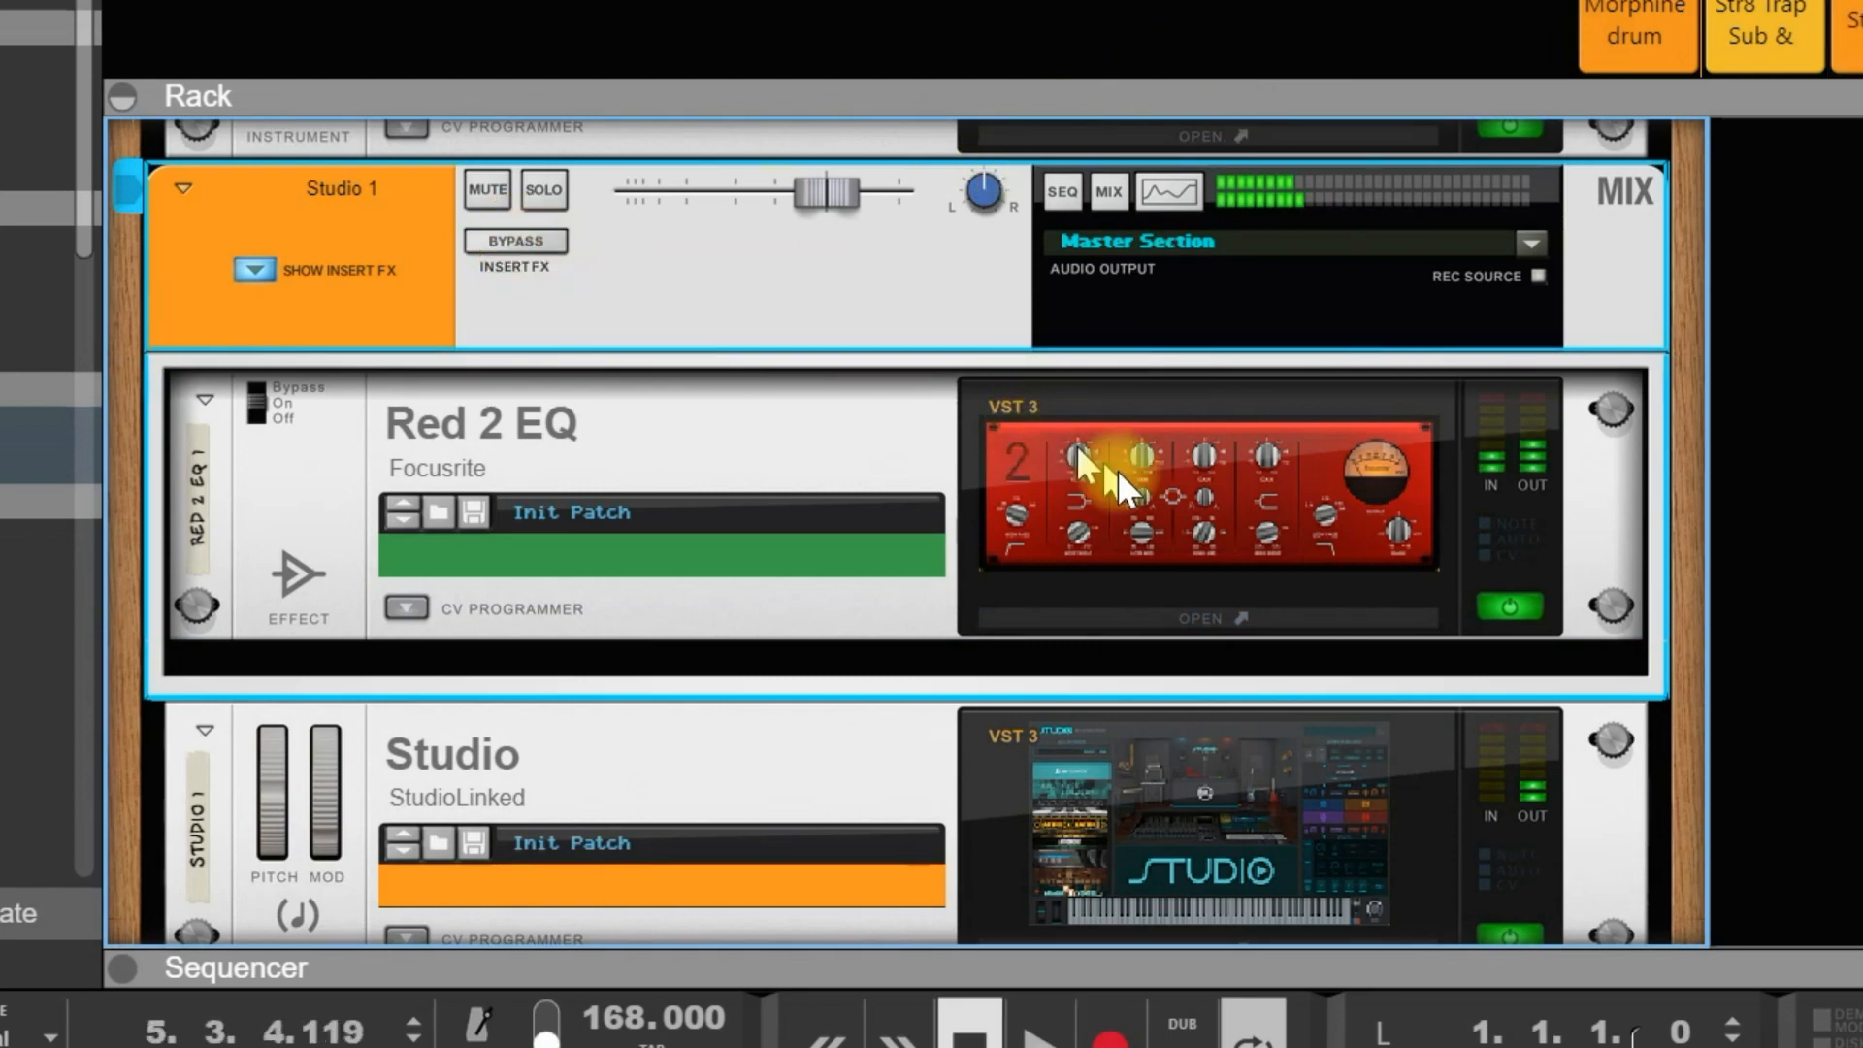
pyautogui.click(1193, 619)
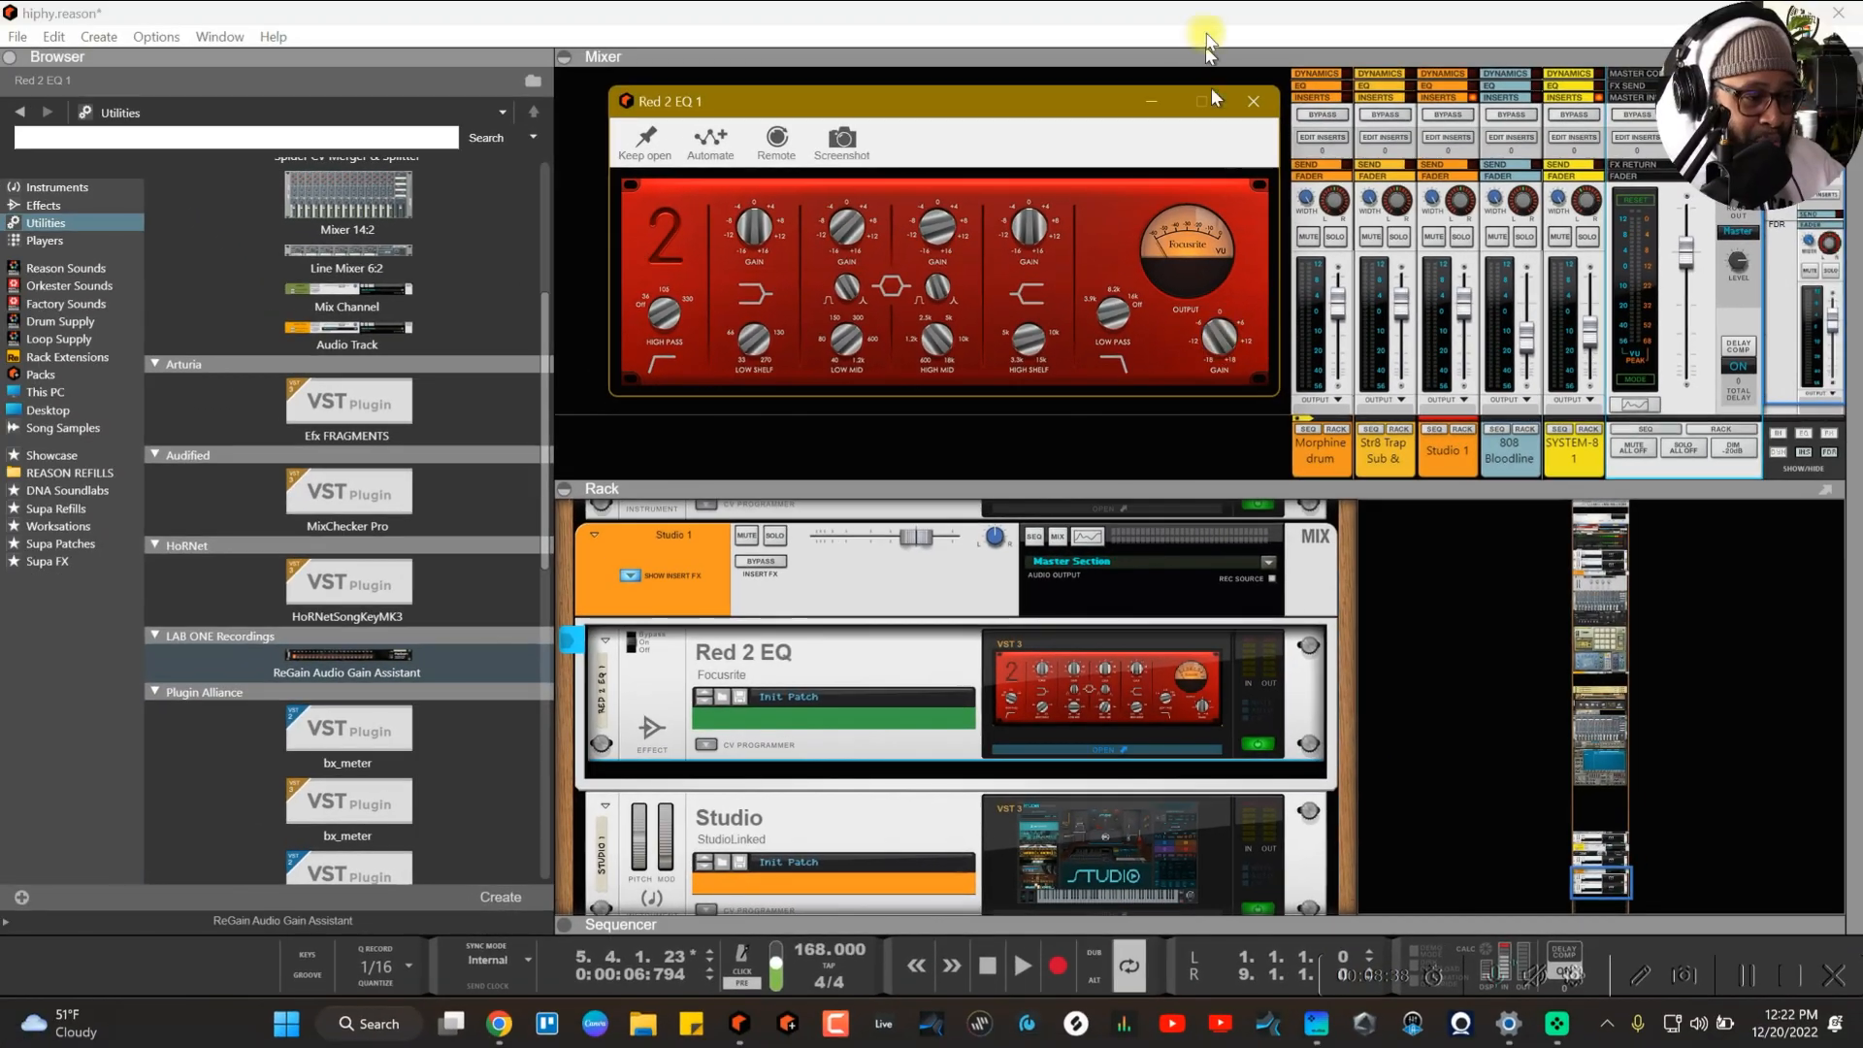
pyautogui.click(1264, 107)
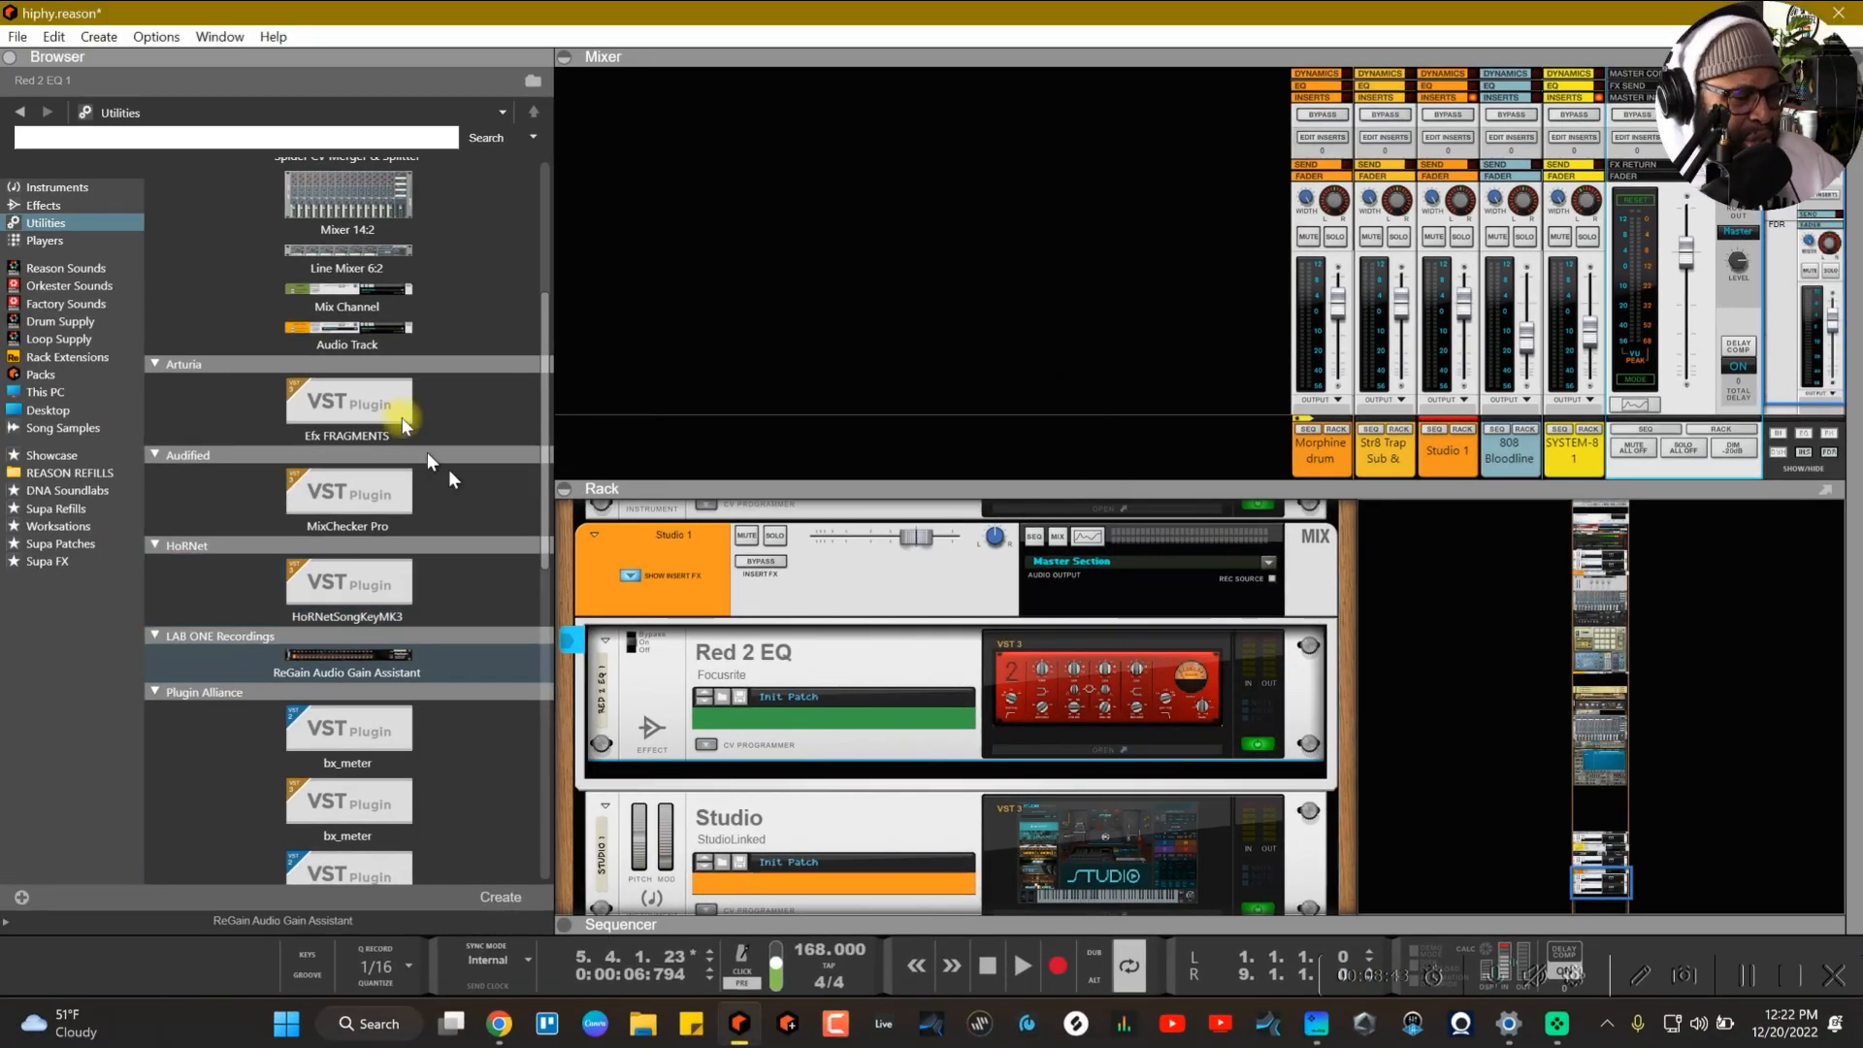
# Step: Find the Purafied Audio Micro Limiter among the effects, add it after Studio 1's Red 2 EQ and reposition its window
pyautogui.scroll(2, 386, 405)
pyautogui.scroll(-2, 398, 388)
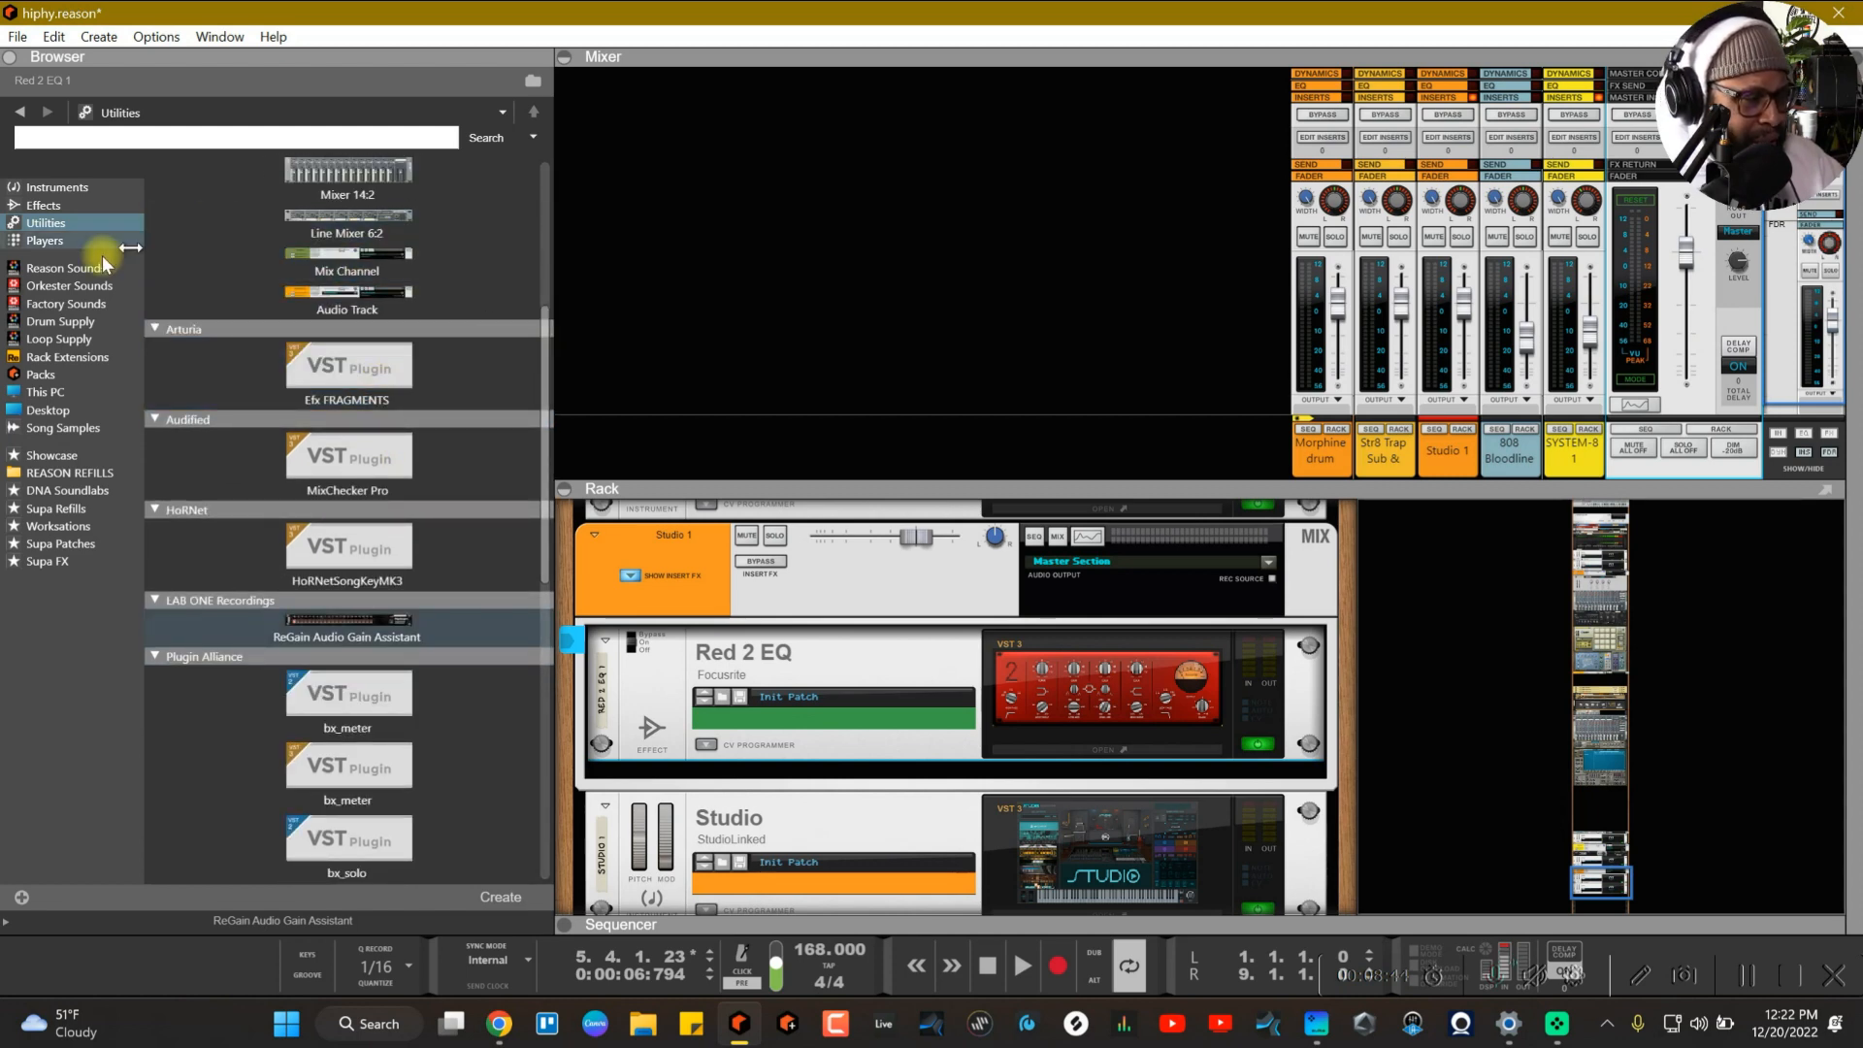
pyautogui.click(44, 205)
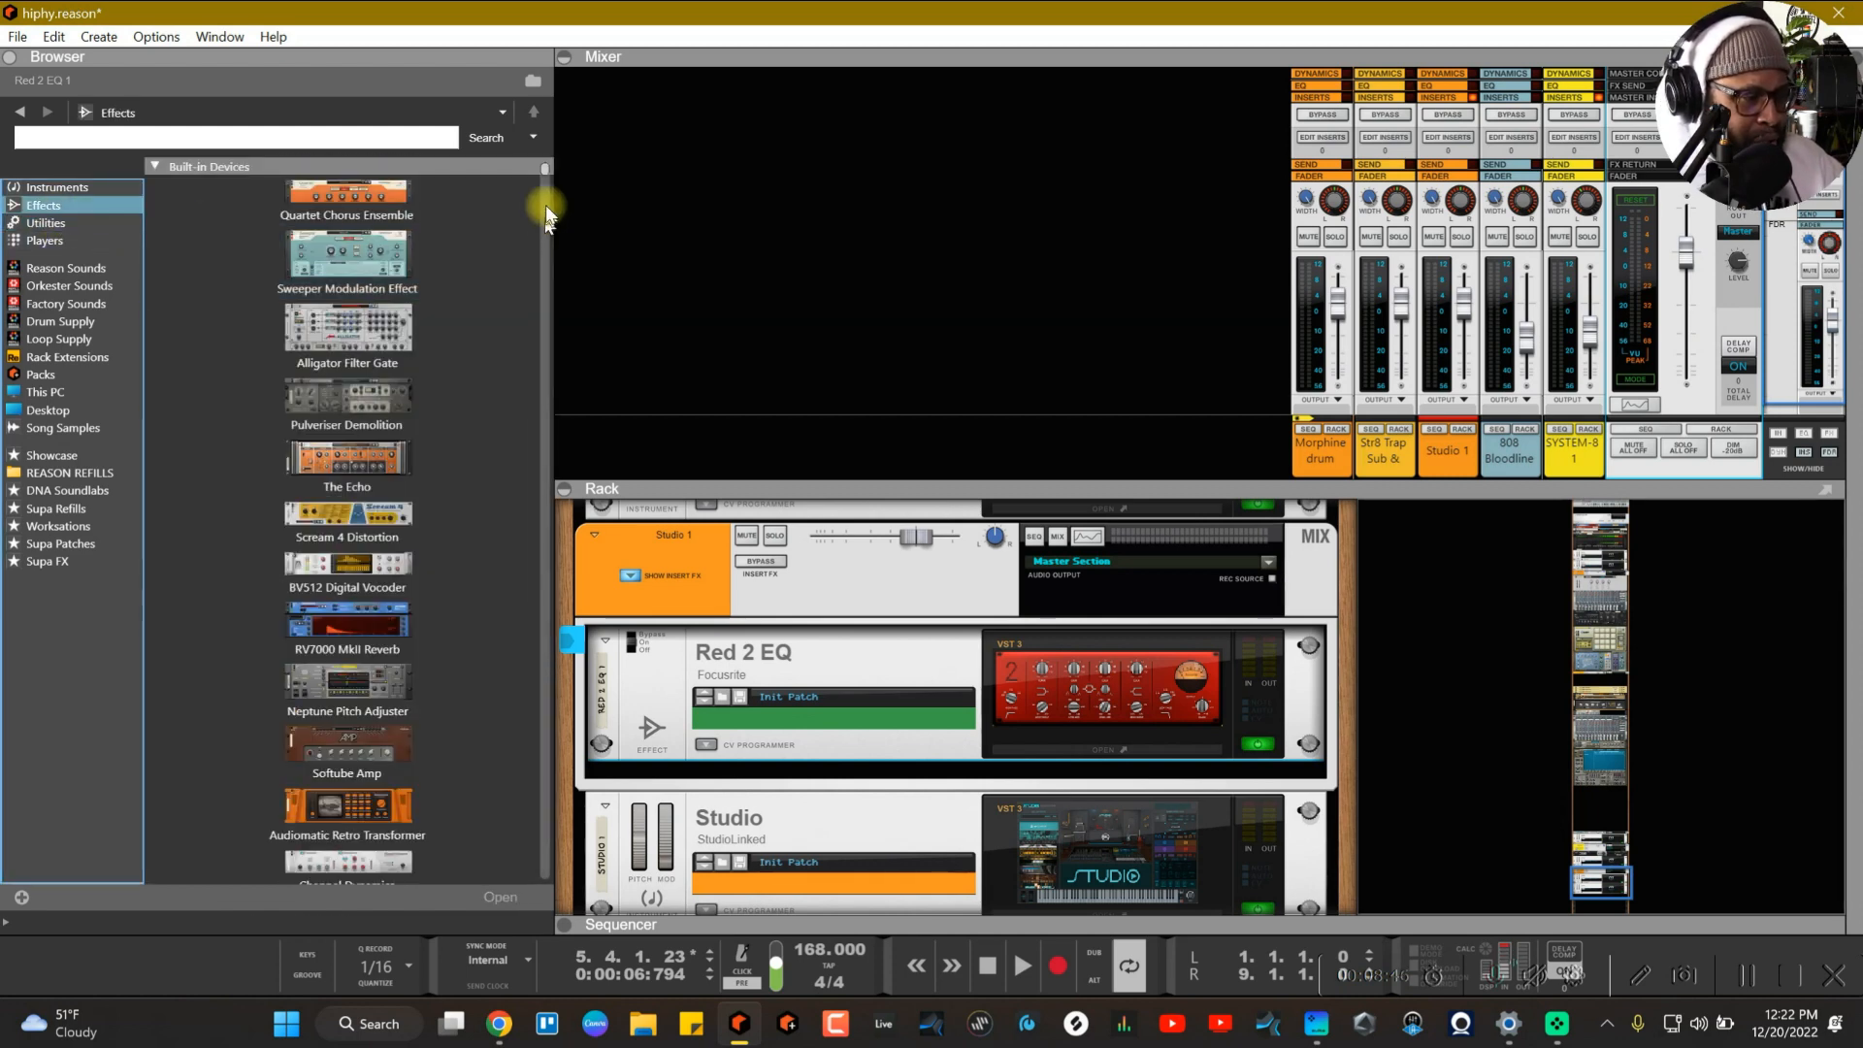
pyautogui.click(544, 166)
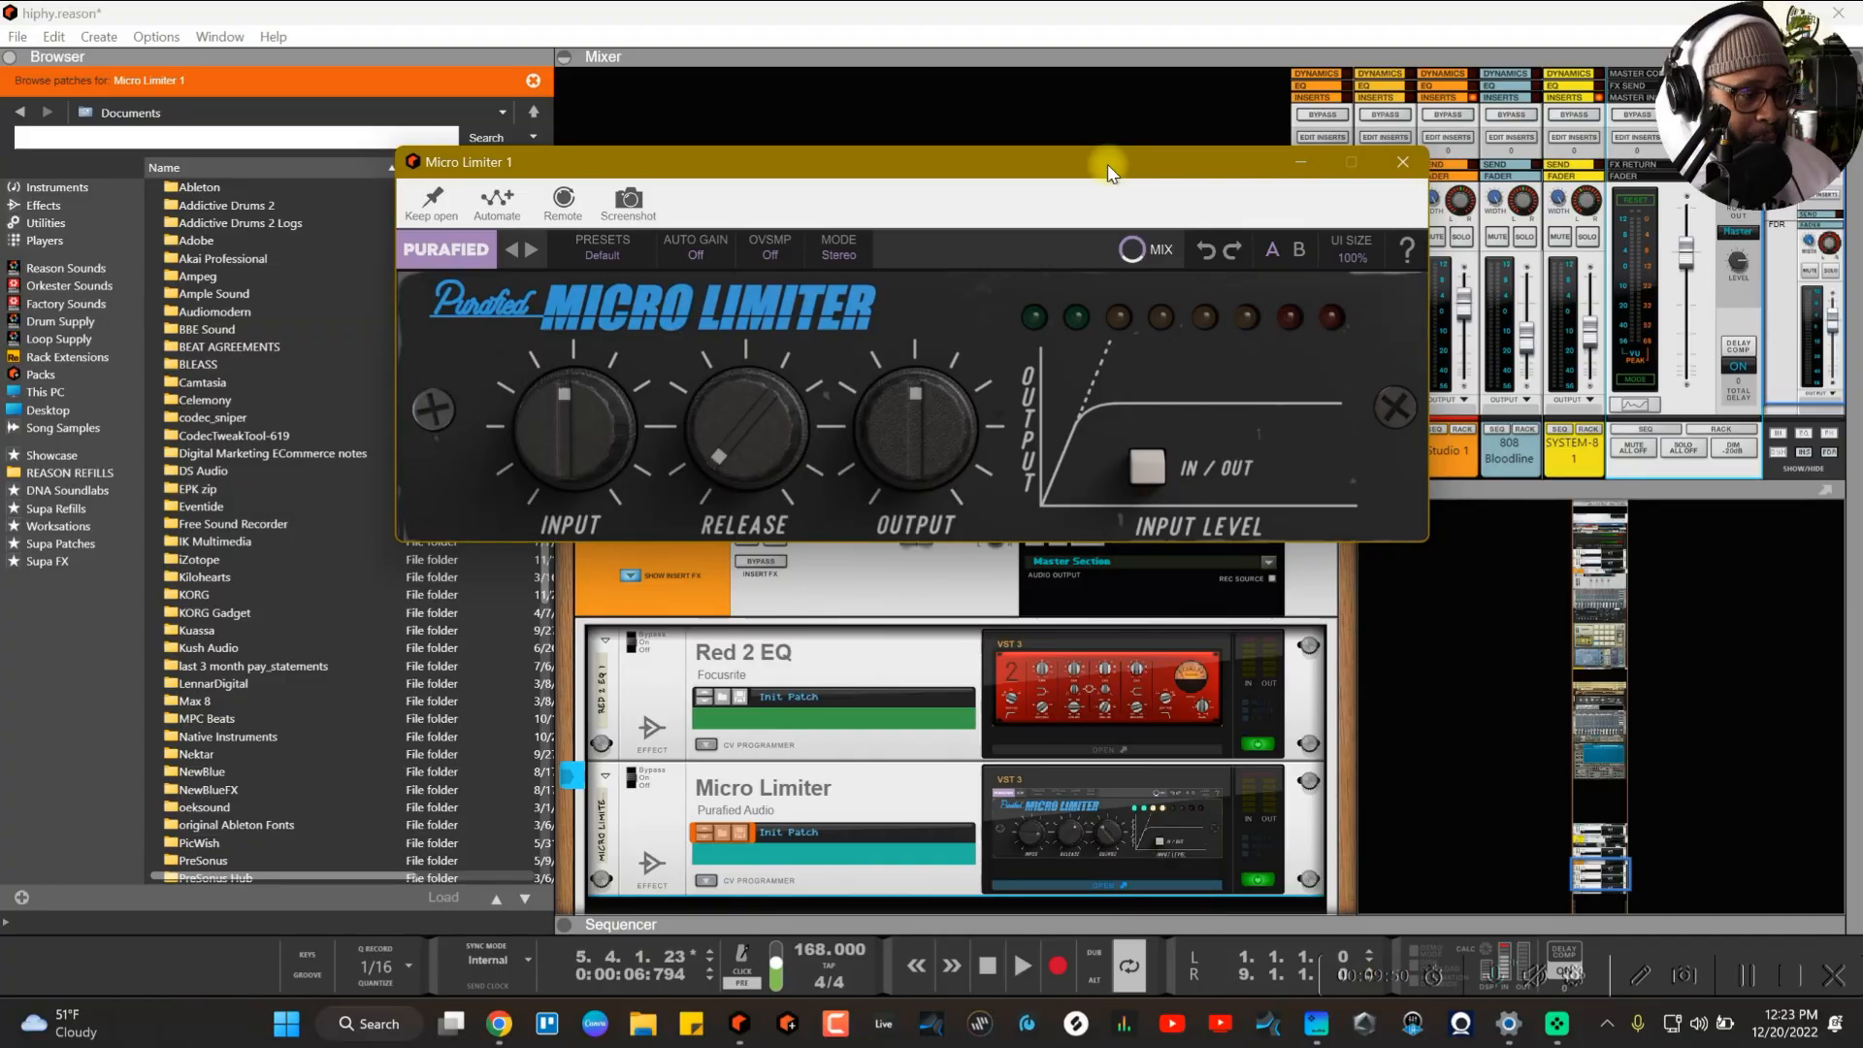
pyautogui.moveTo(1108, 165); pyautogui.dragTo(1078, 161)
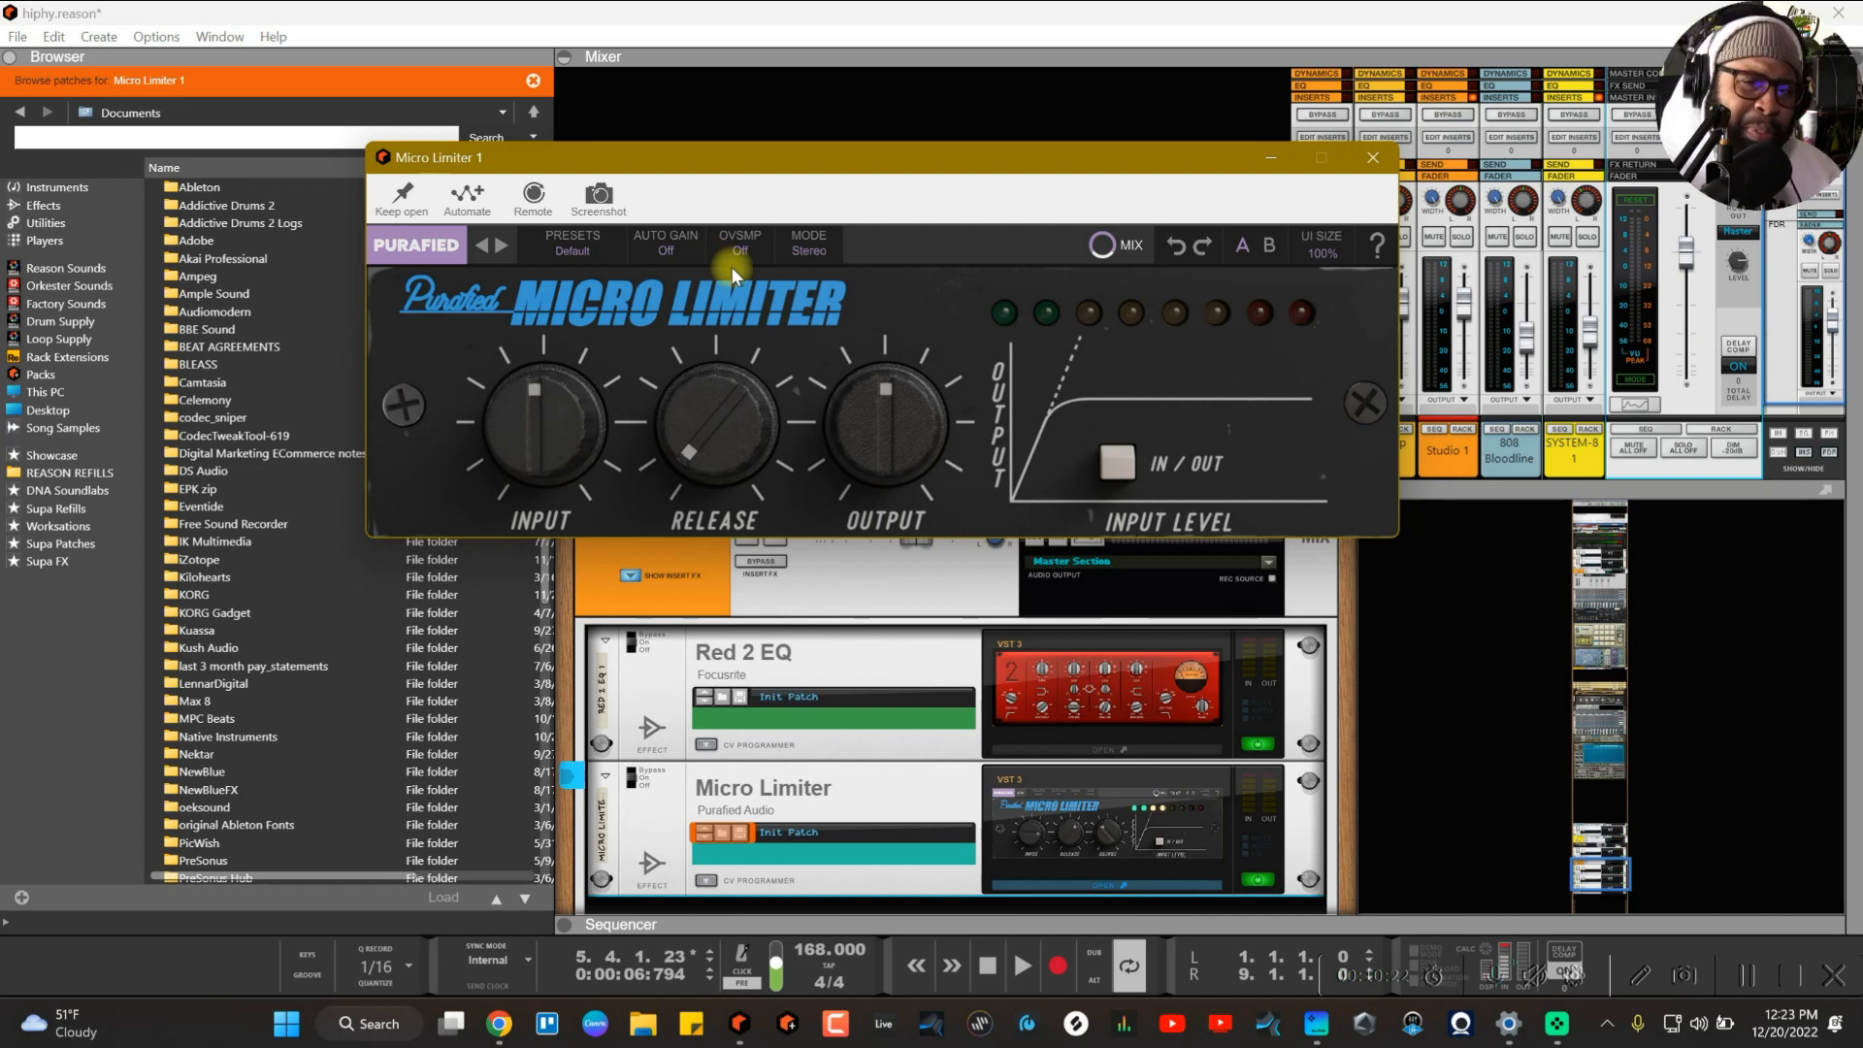
pyautogui.moveTo(697, 163); pyautogui.dragTo(757, 147)
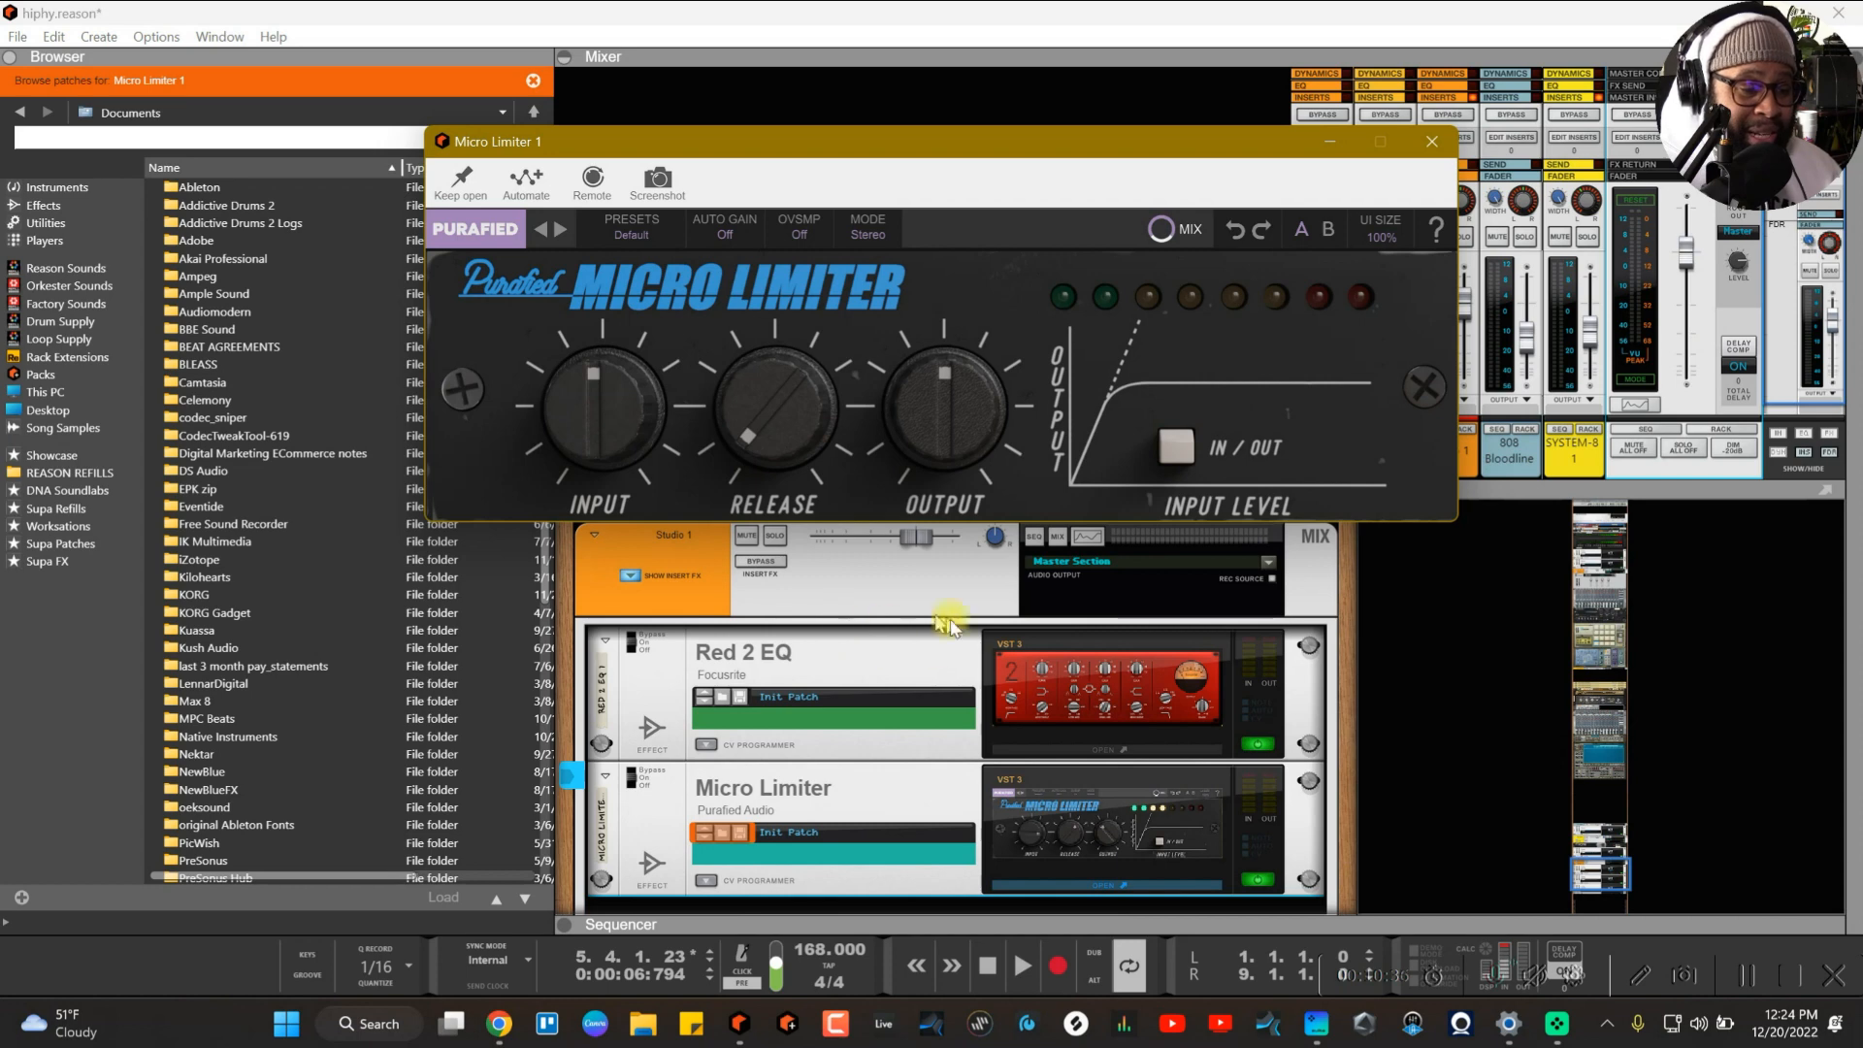
# Step: Look at the Red 2 EQ's output gain control, close the EQ and switch the Micro Limiter off
pyautogui.click(1098, 726)
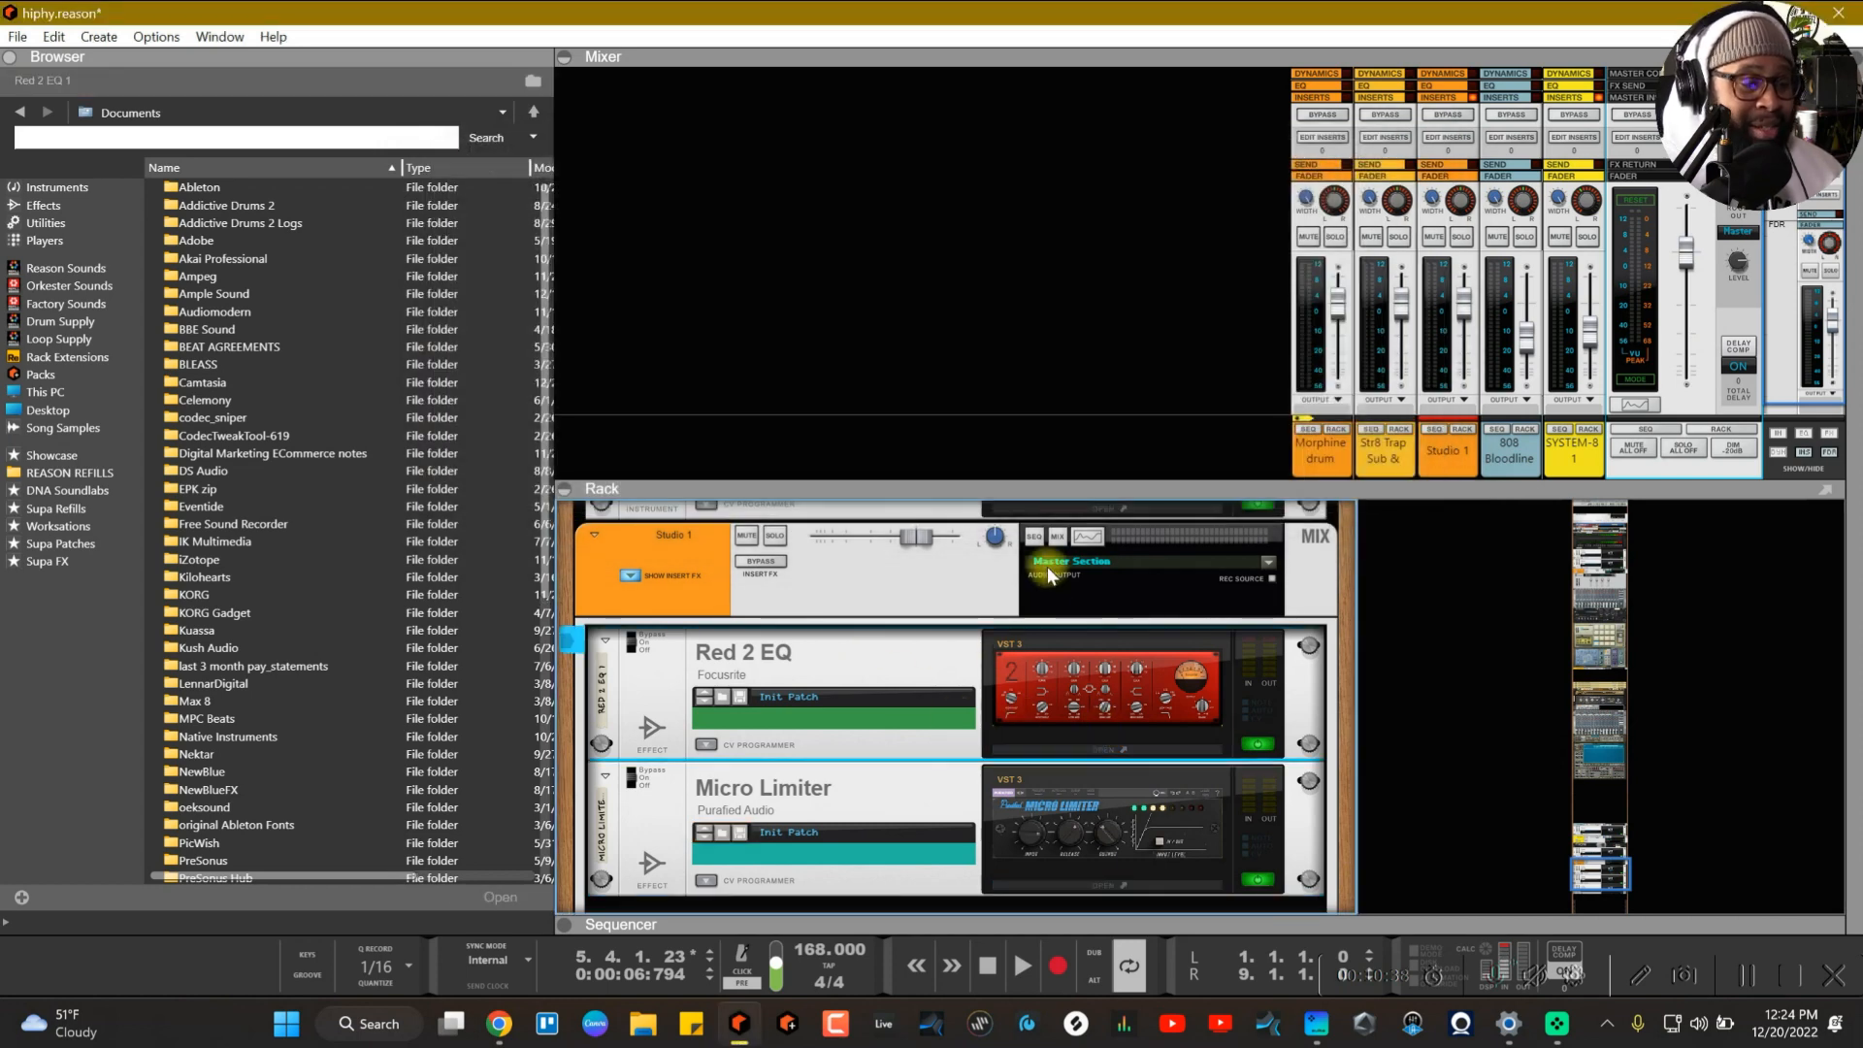
pyautogui.click(1107, 743)
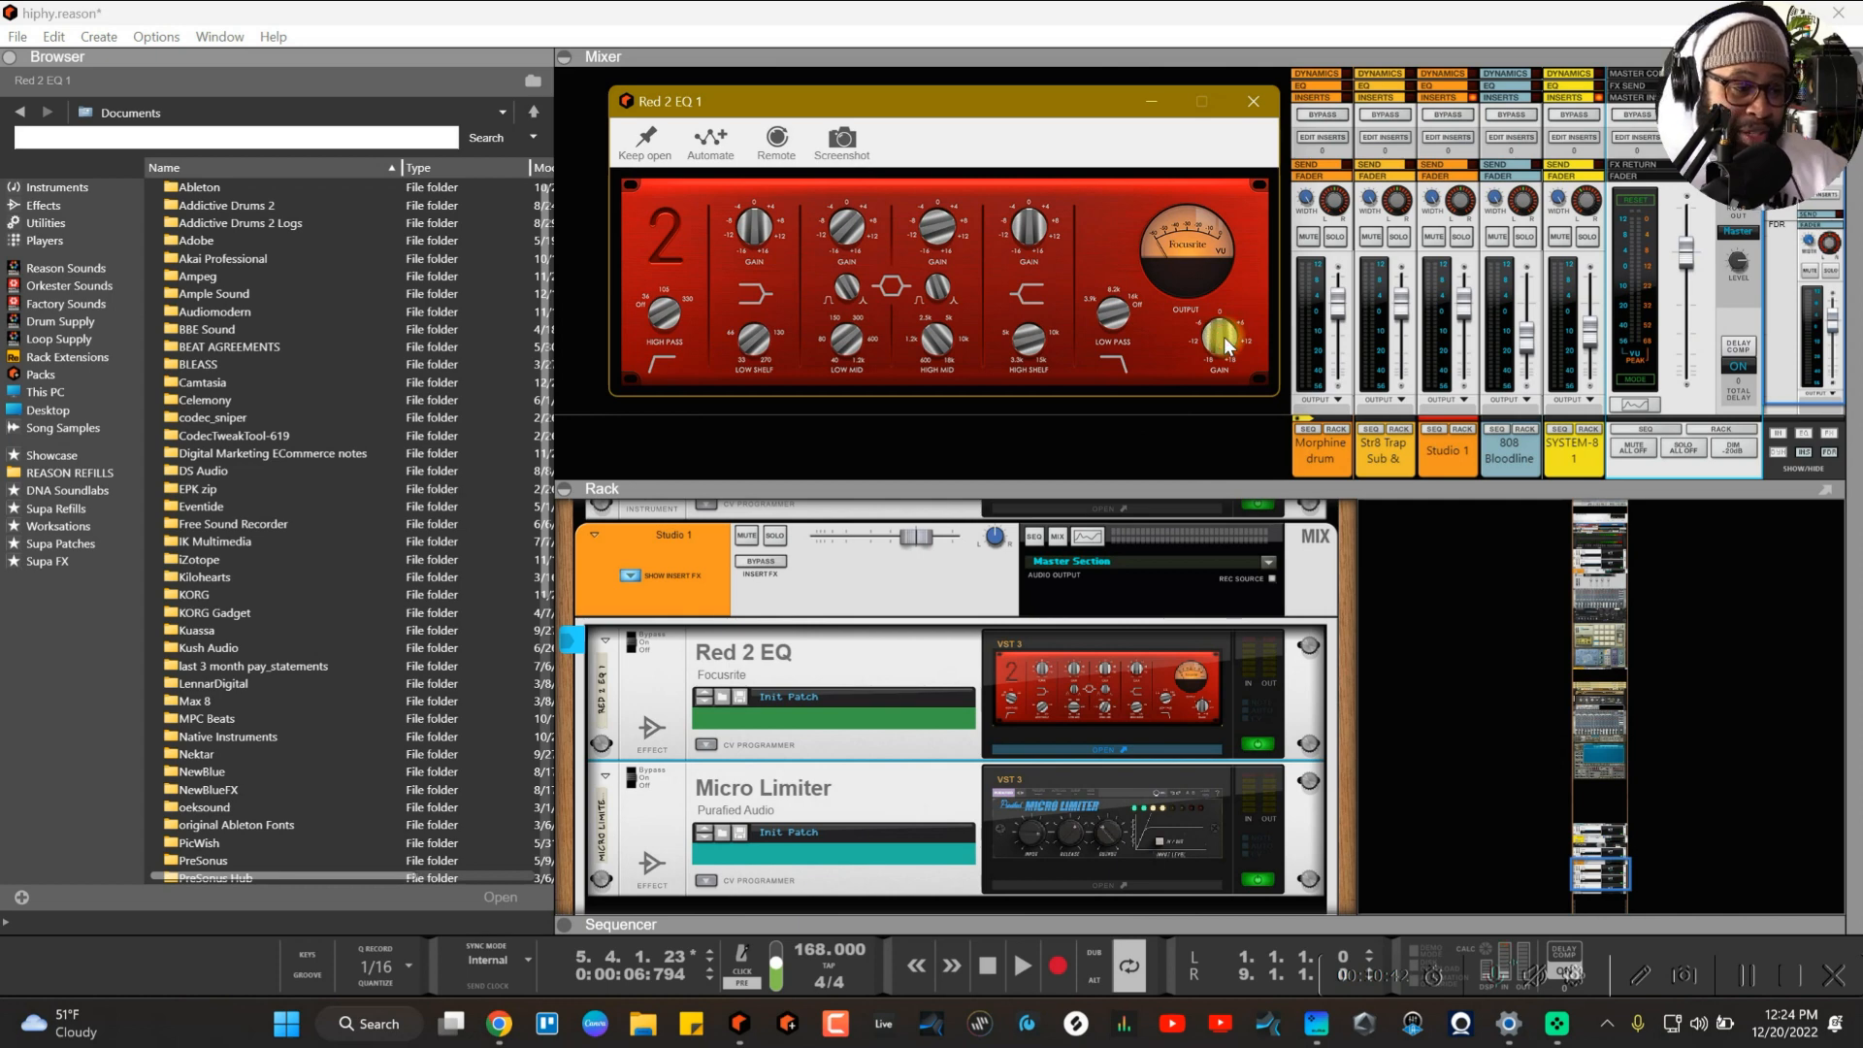
pyautogui.click(1254, 101)
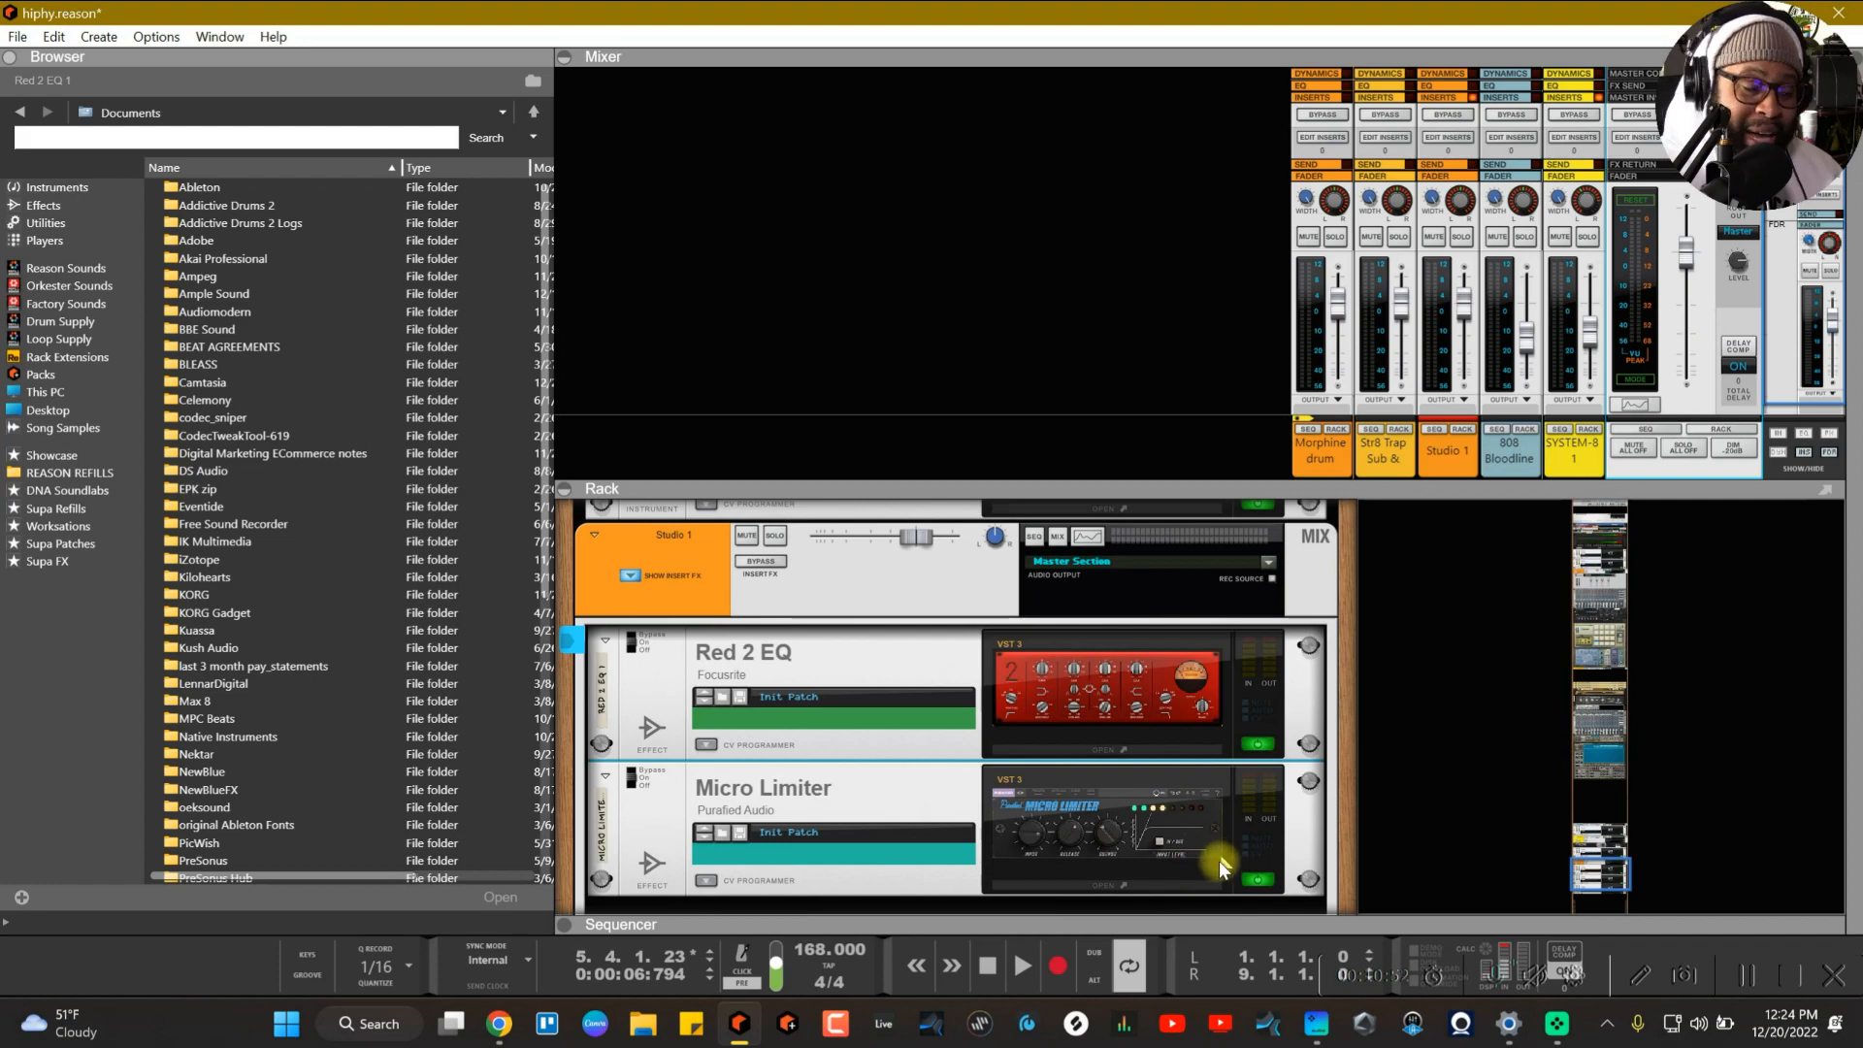
pyautogui.click(1258, 880)
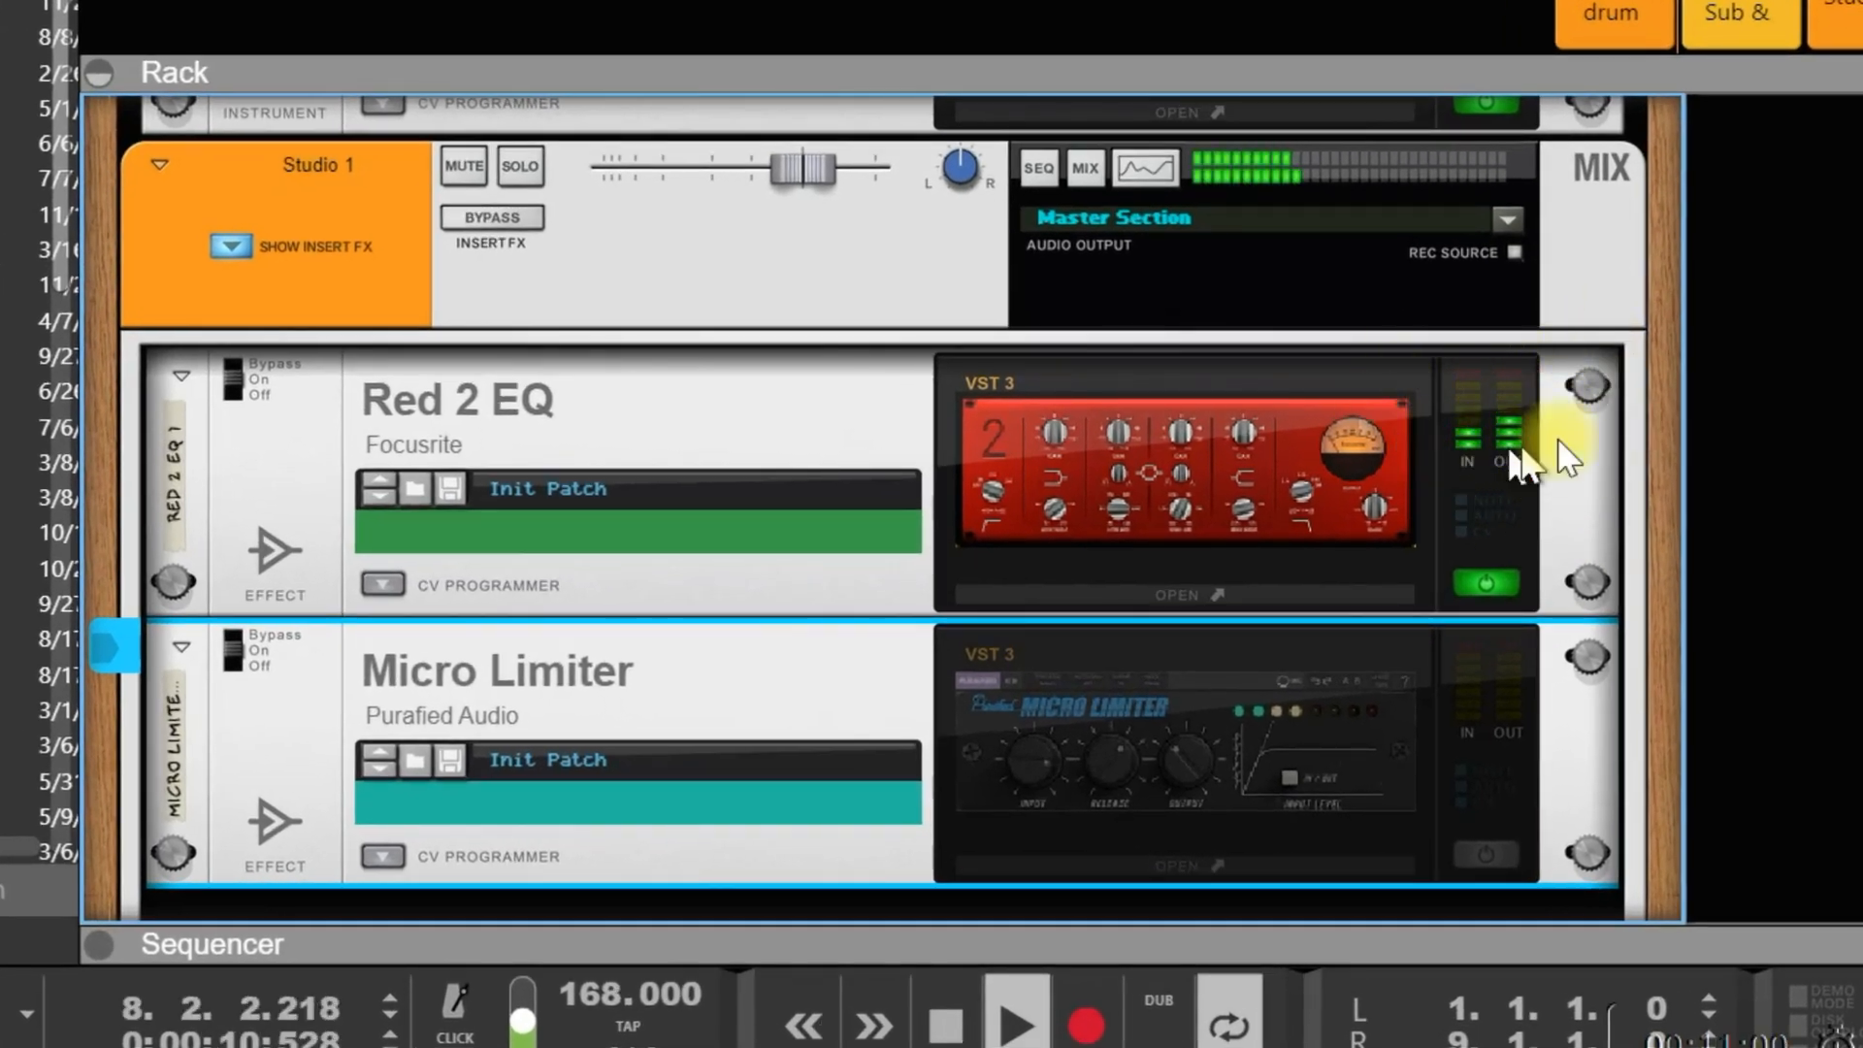
# Step: Stop playback, switch the Micro Limiter back on and open its controls
pyautogui.press('space')
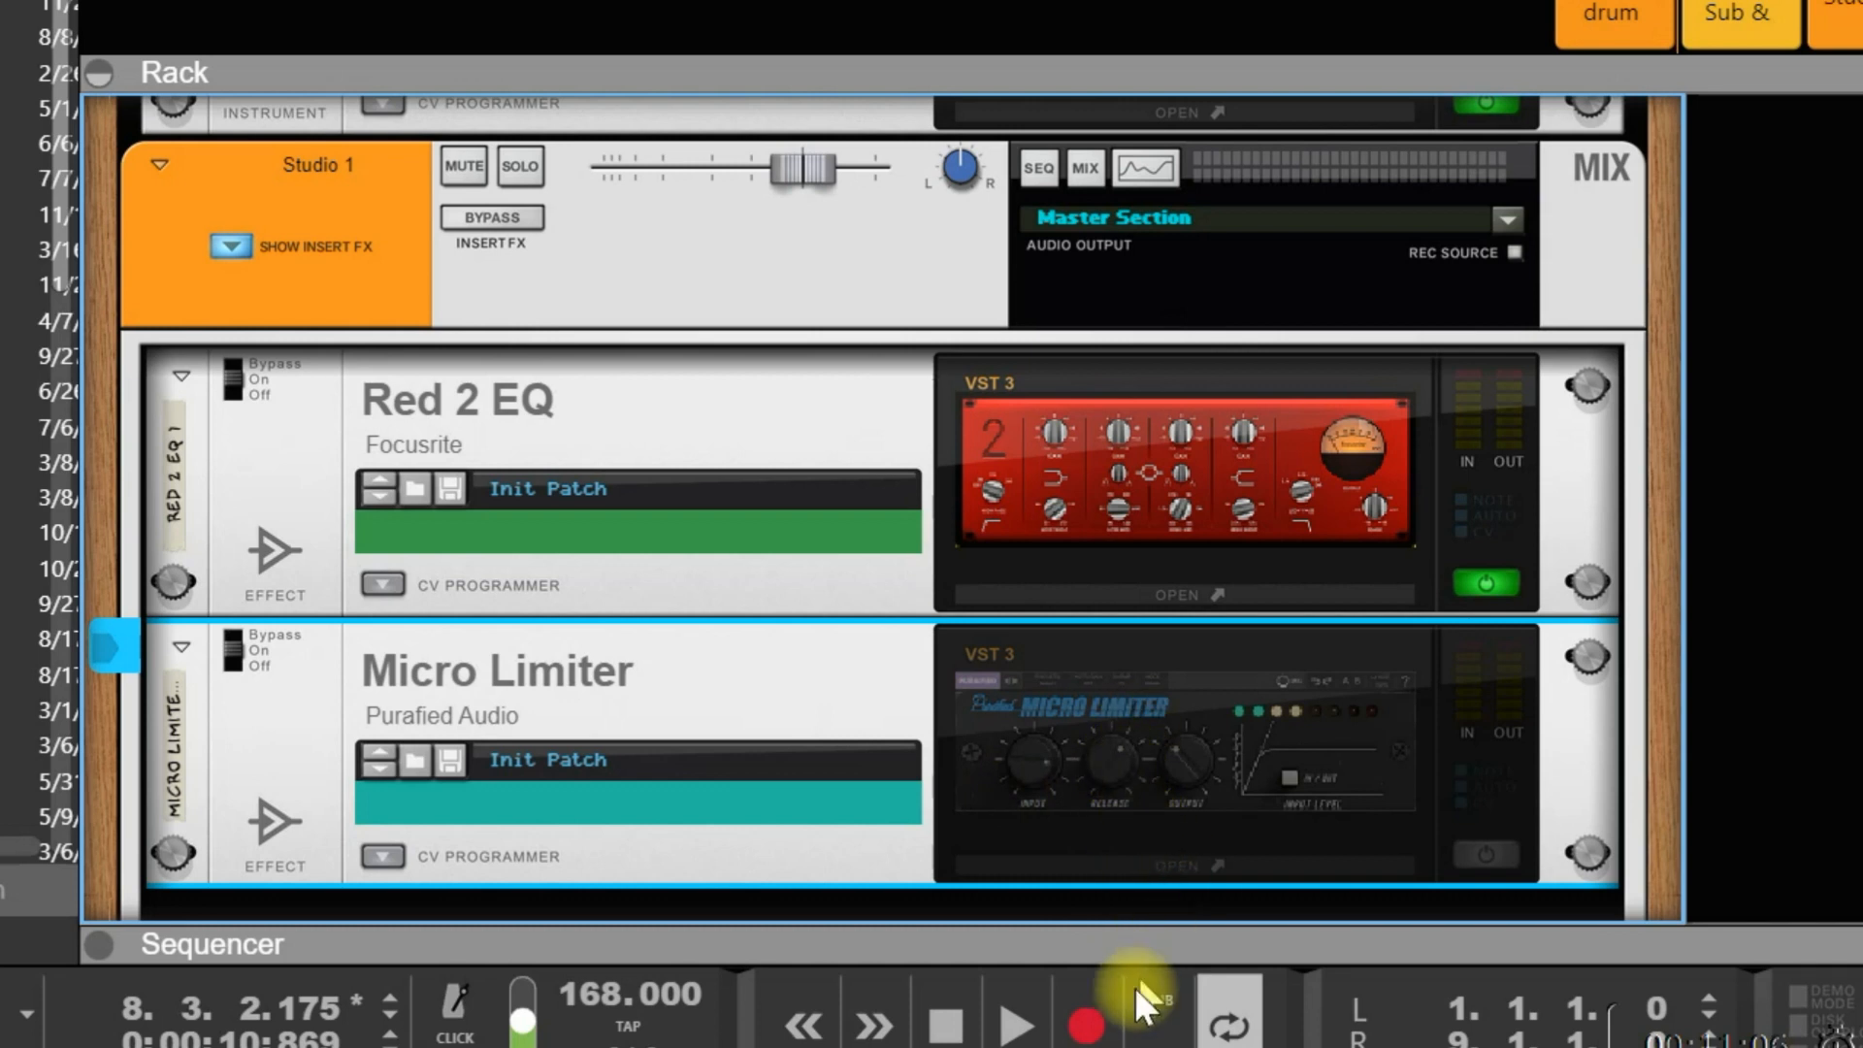
pyautogui.click(1077, 859)
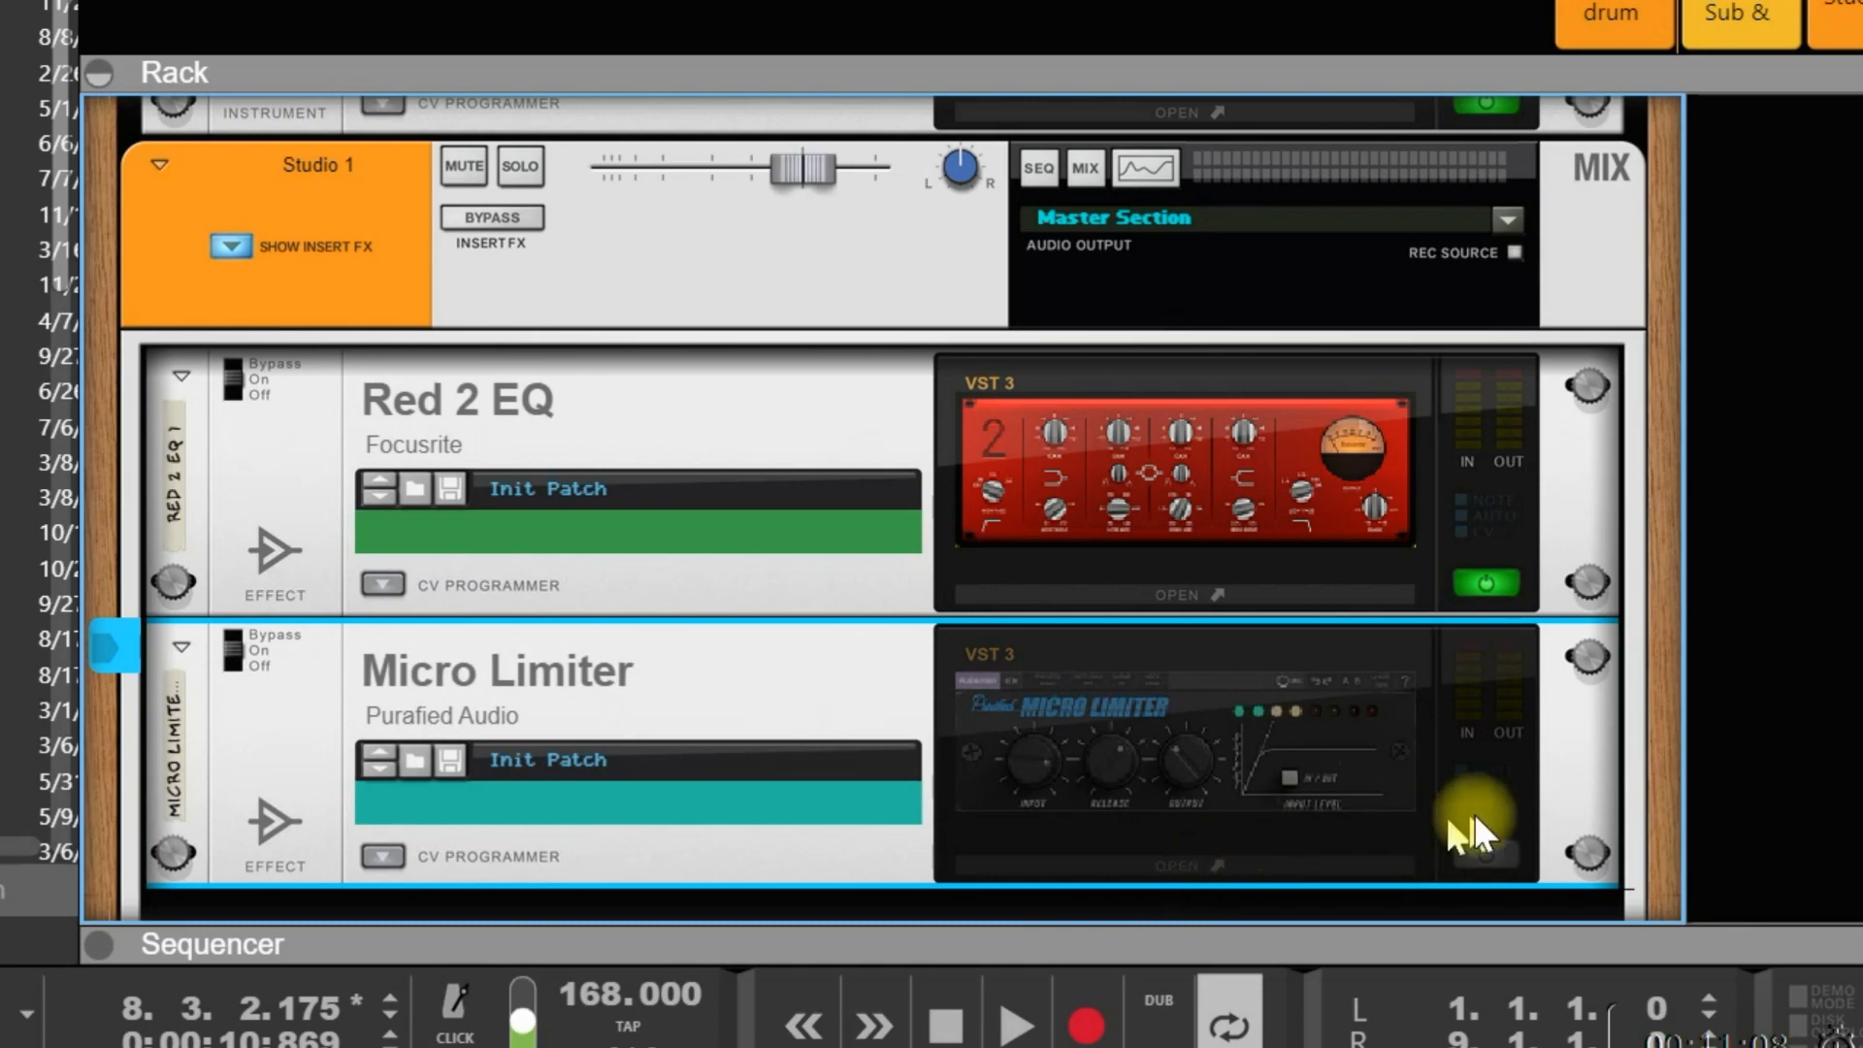
pyautogui.click(1476, 854)
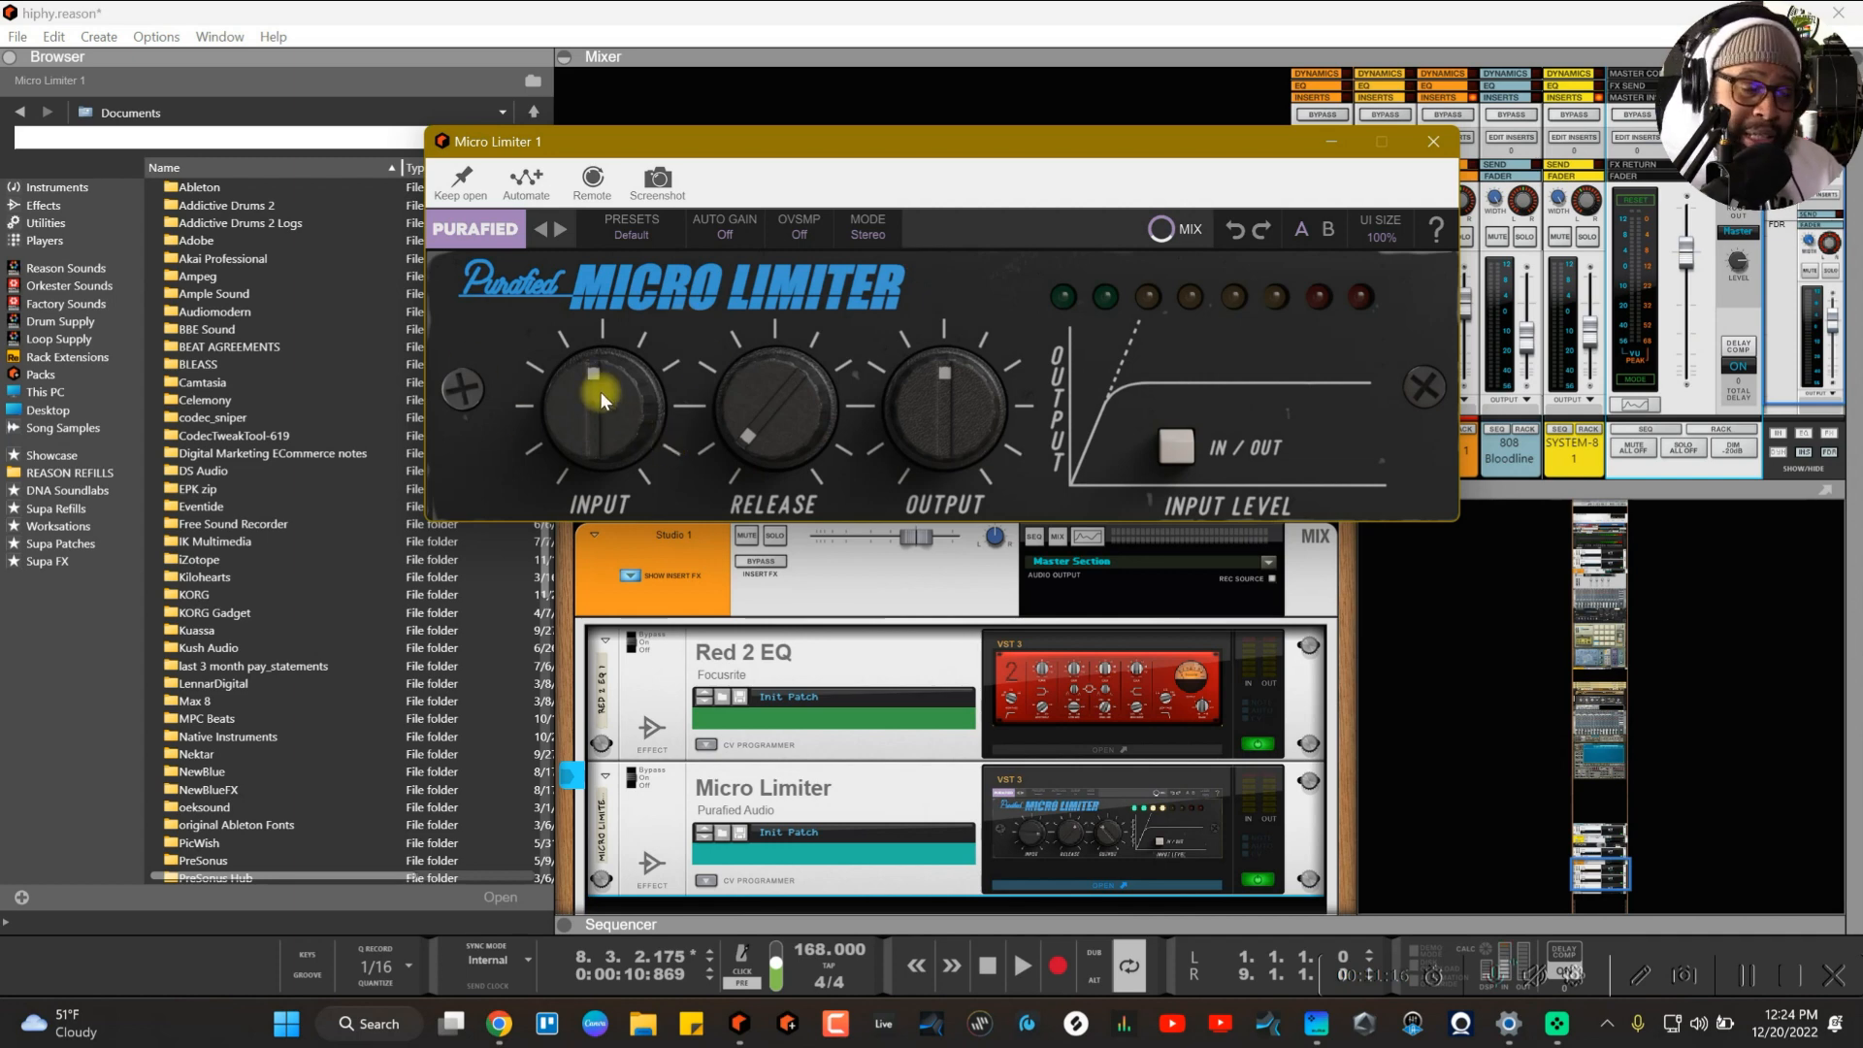
# Step: Raise the Micro Limiter's input gain well above its default while playing the mix, and reposition its window to uncover the rack
pyautogui.press('space')
pyautogui.moveTo(607, 417)
pyautogui.mouseDown()
pyautogui.moveTo(611, 401)
pyautogui.moveTo(617, 434)
pyautogui.mouseUp()
pyautogui.press('space')
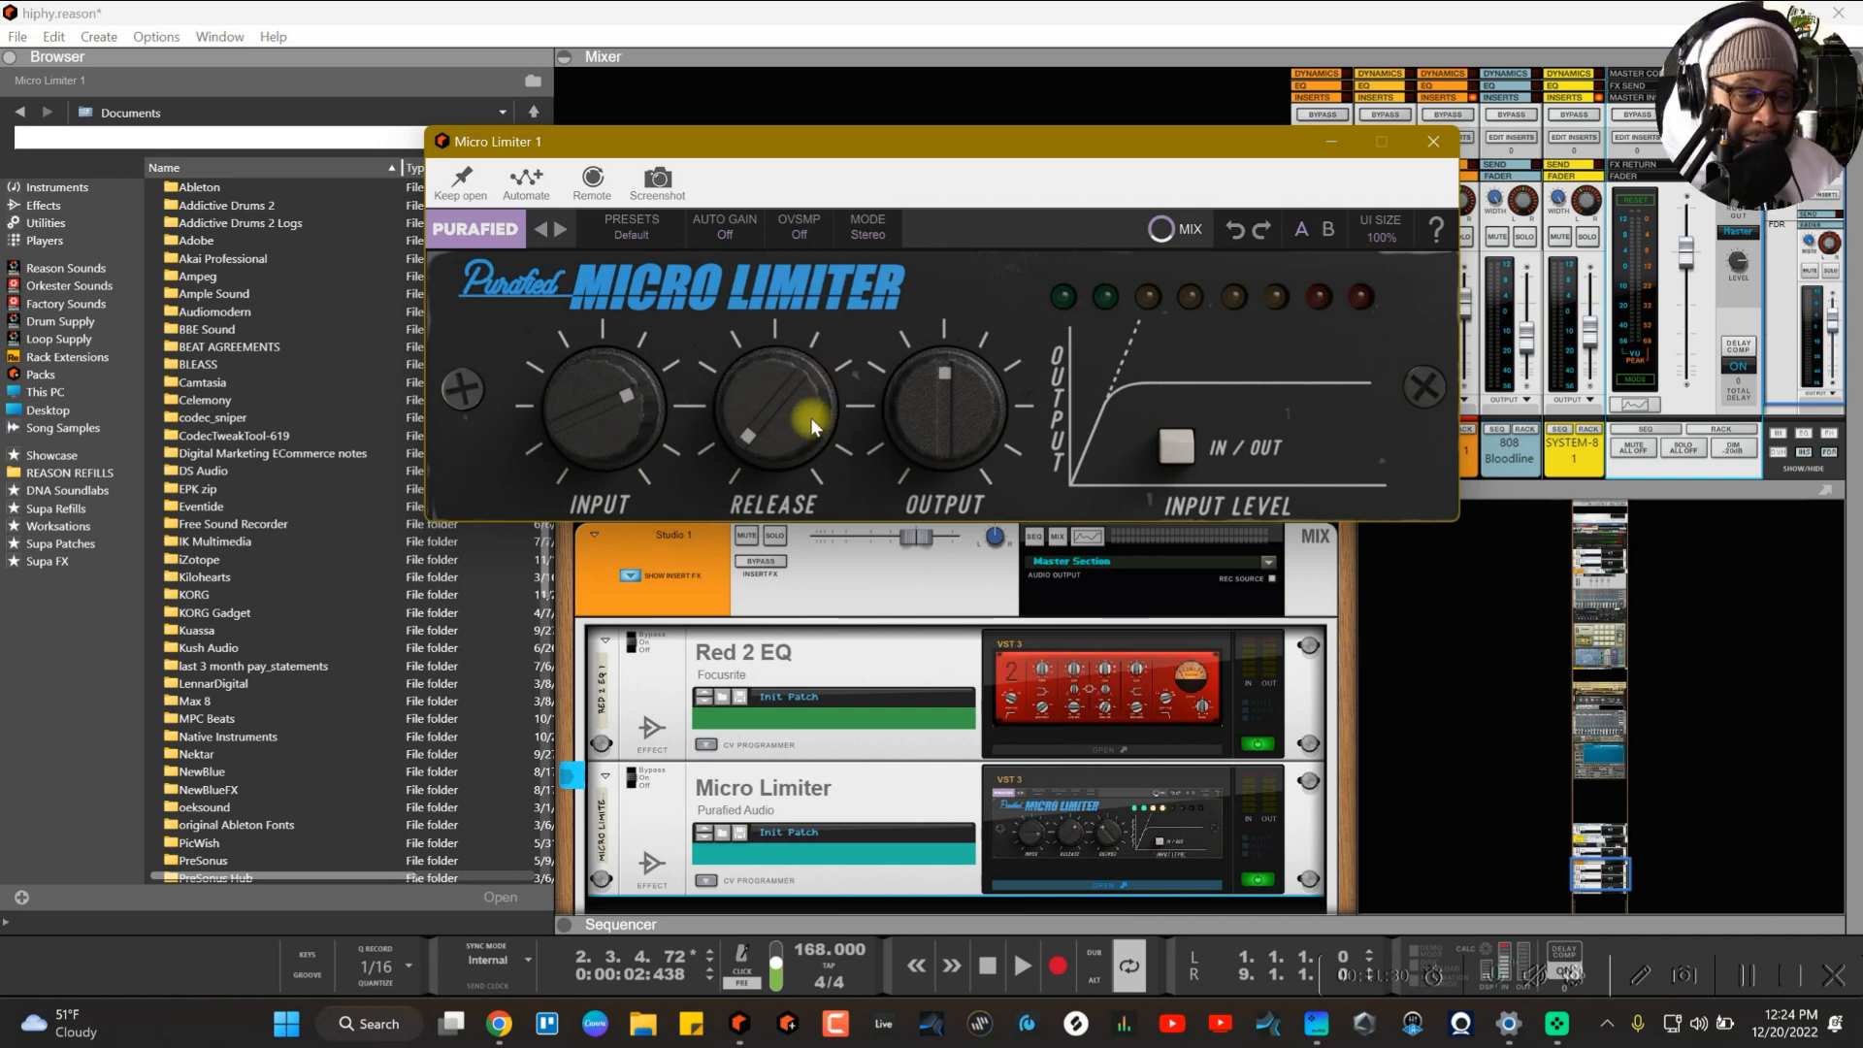
pyautogui.press('space')
pyautogui.moveTo(684, 417); pyautogui.dragTo(638, 395)
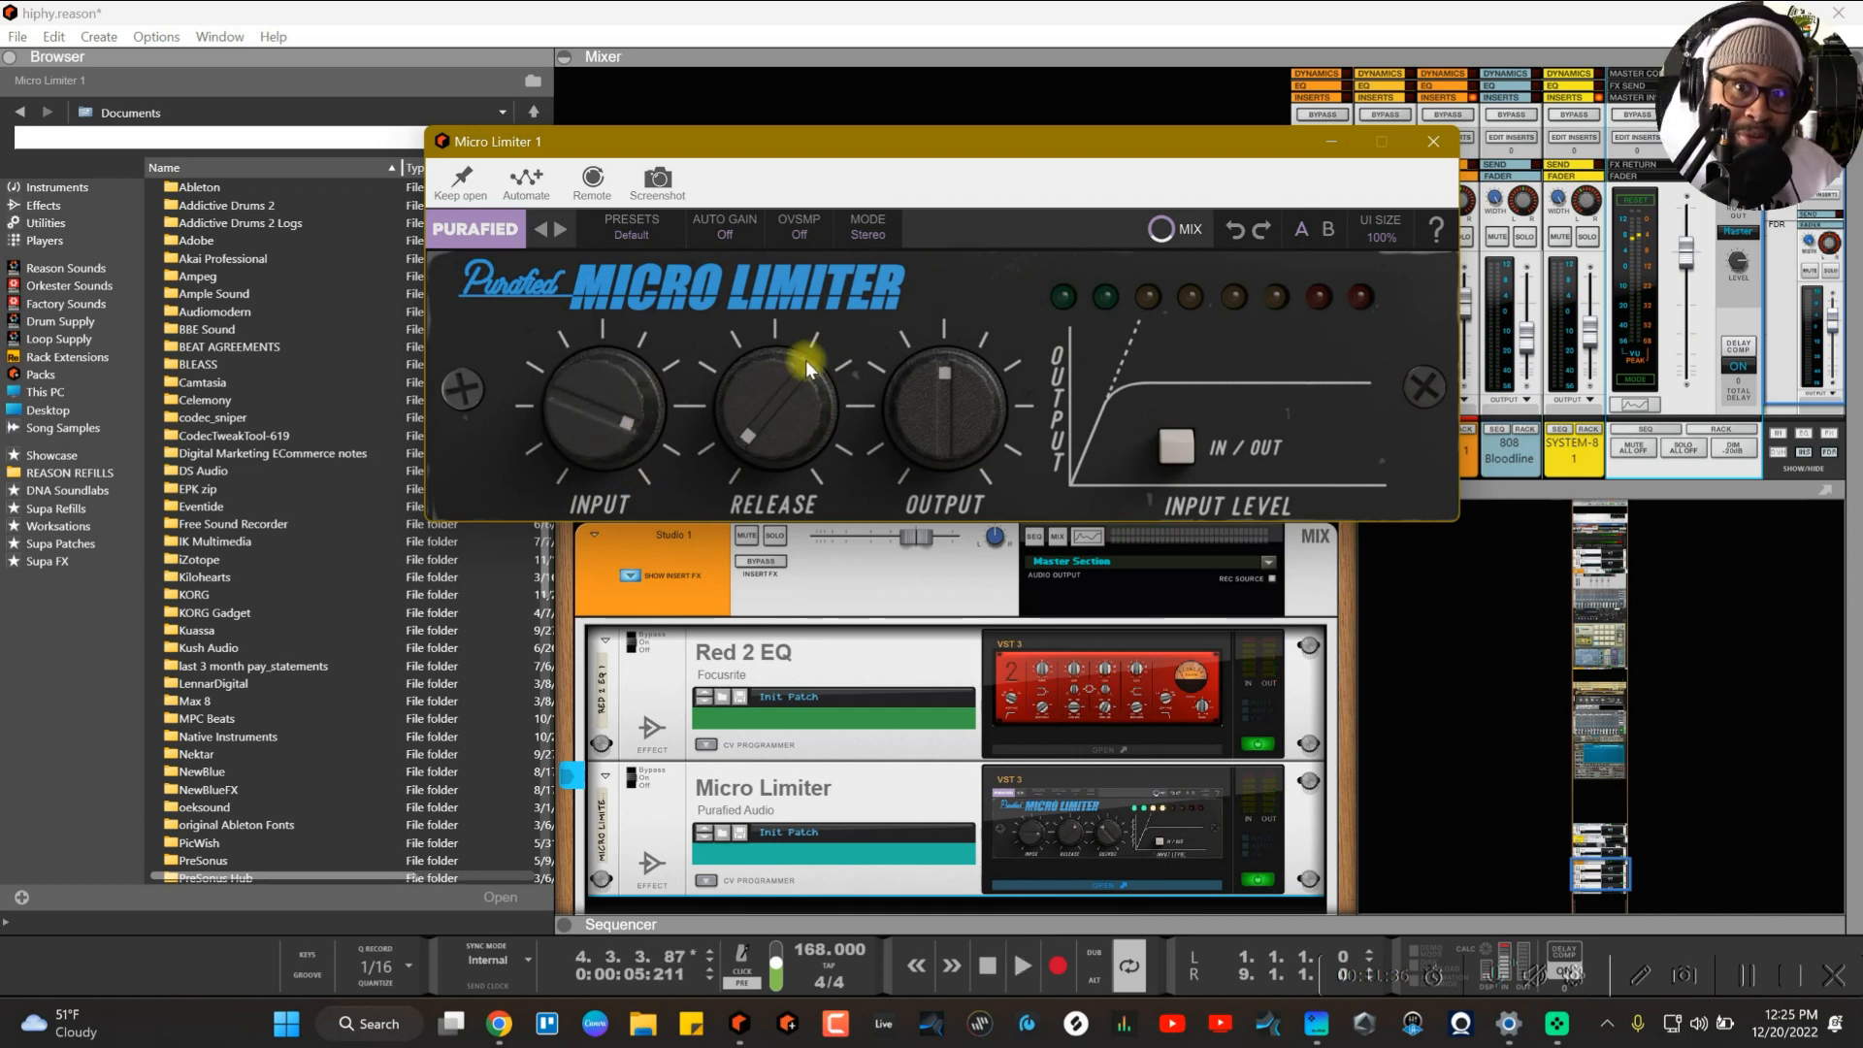
pyautogui.moveTo(604, 443); pyautogui.dragTo(611, 427)
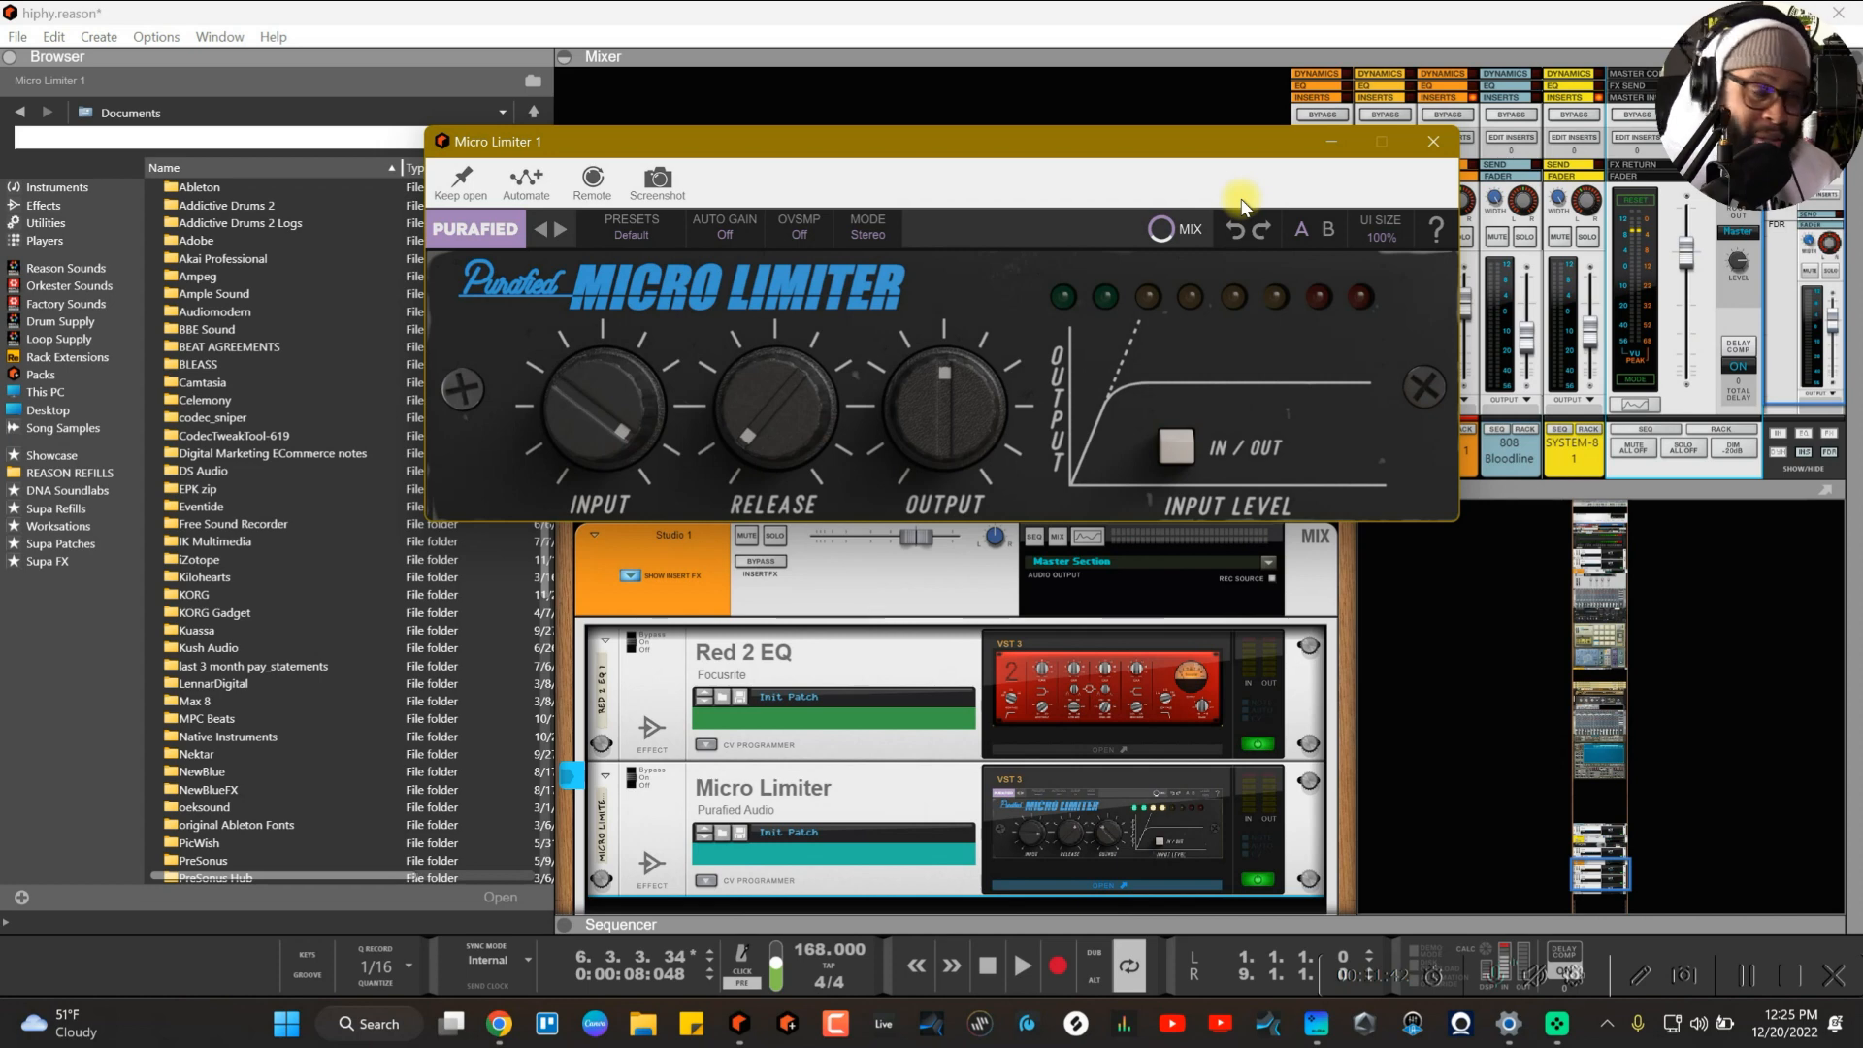
pyautogui.moveTo(1059, 184); pyautogui.dragTo(1150, 135)
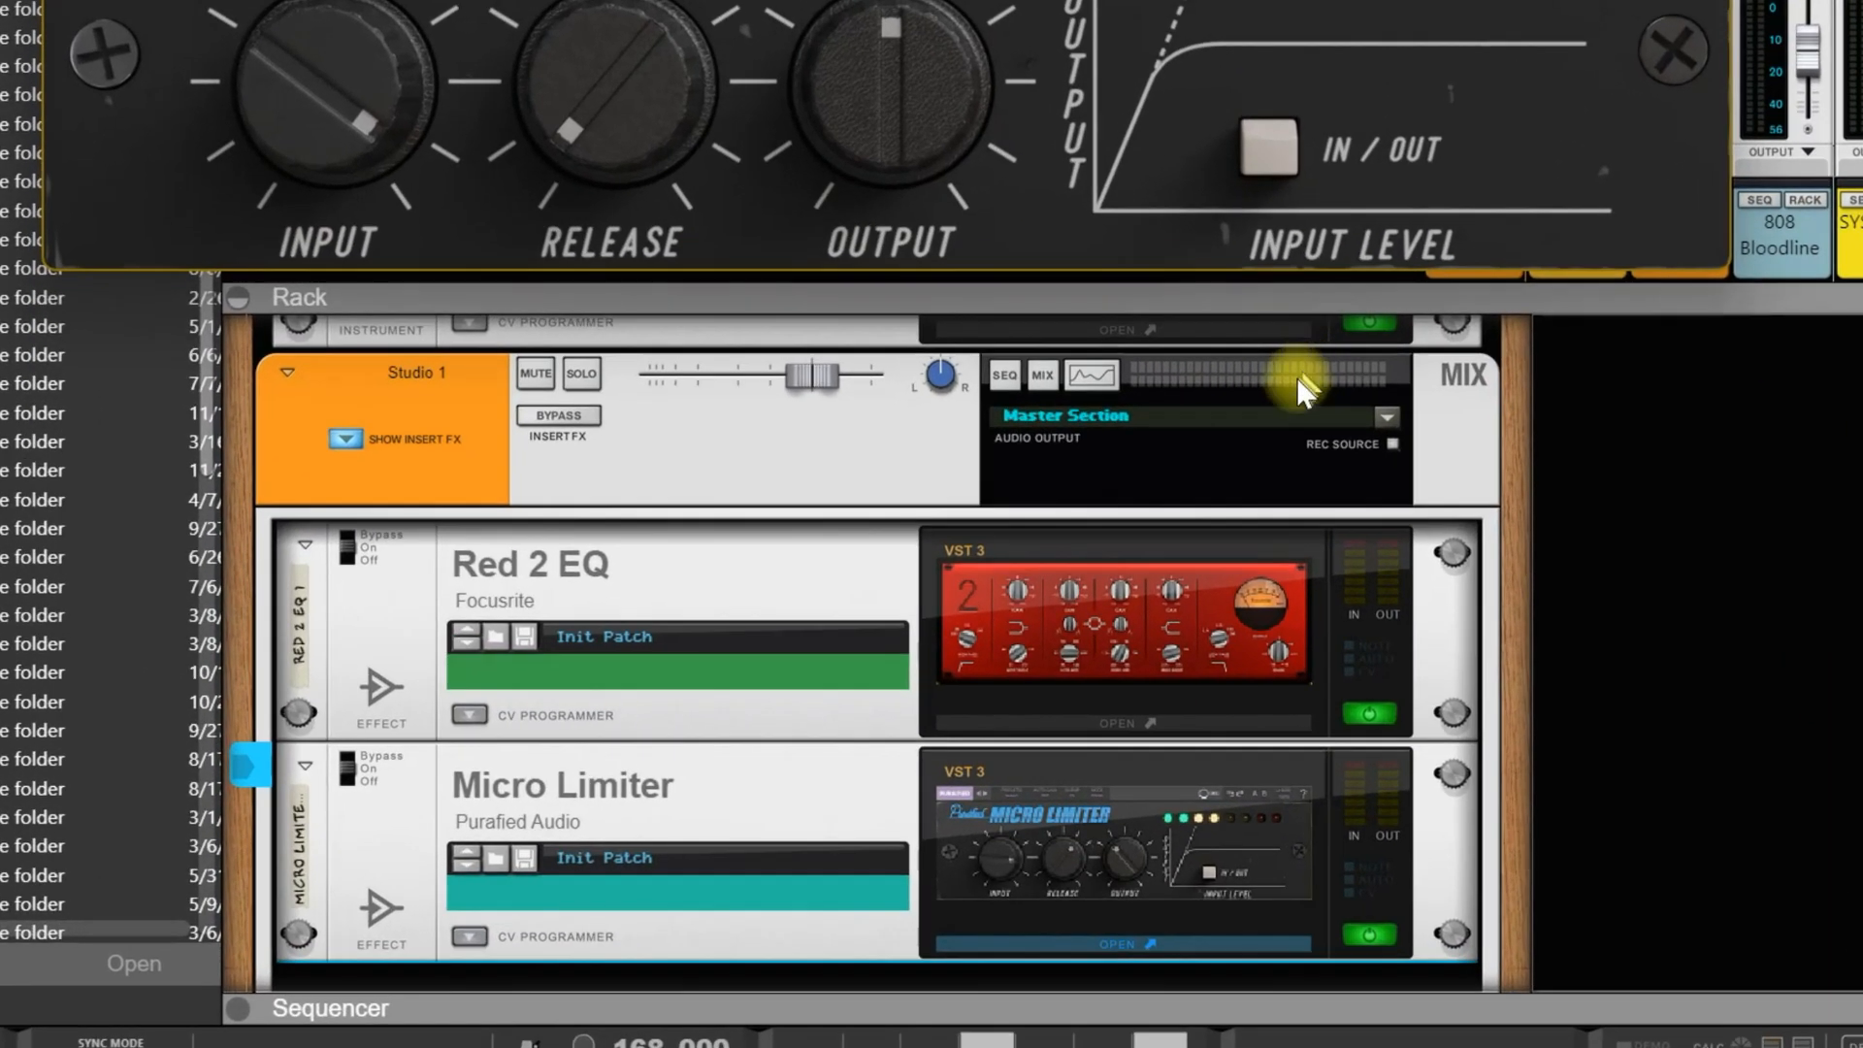
# Step: Play the mix and raise the Micro Limiter's release close to the upper end of its range, then stop playback
pyautogui.press('space')
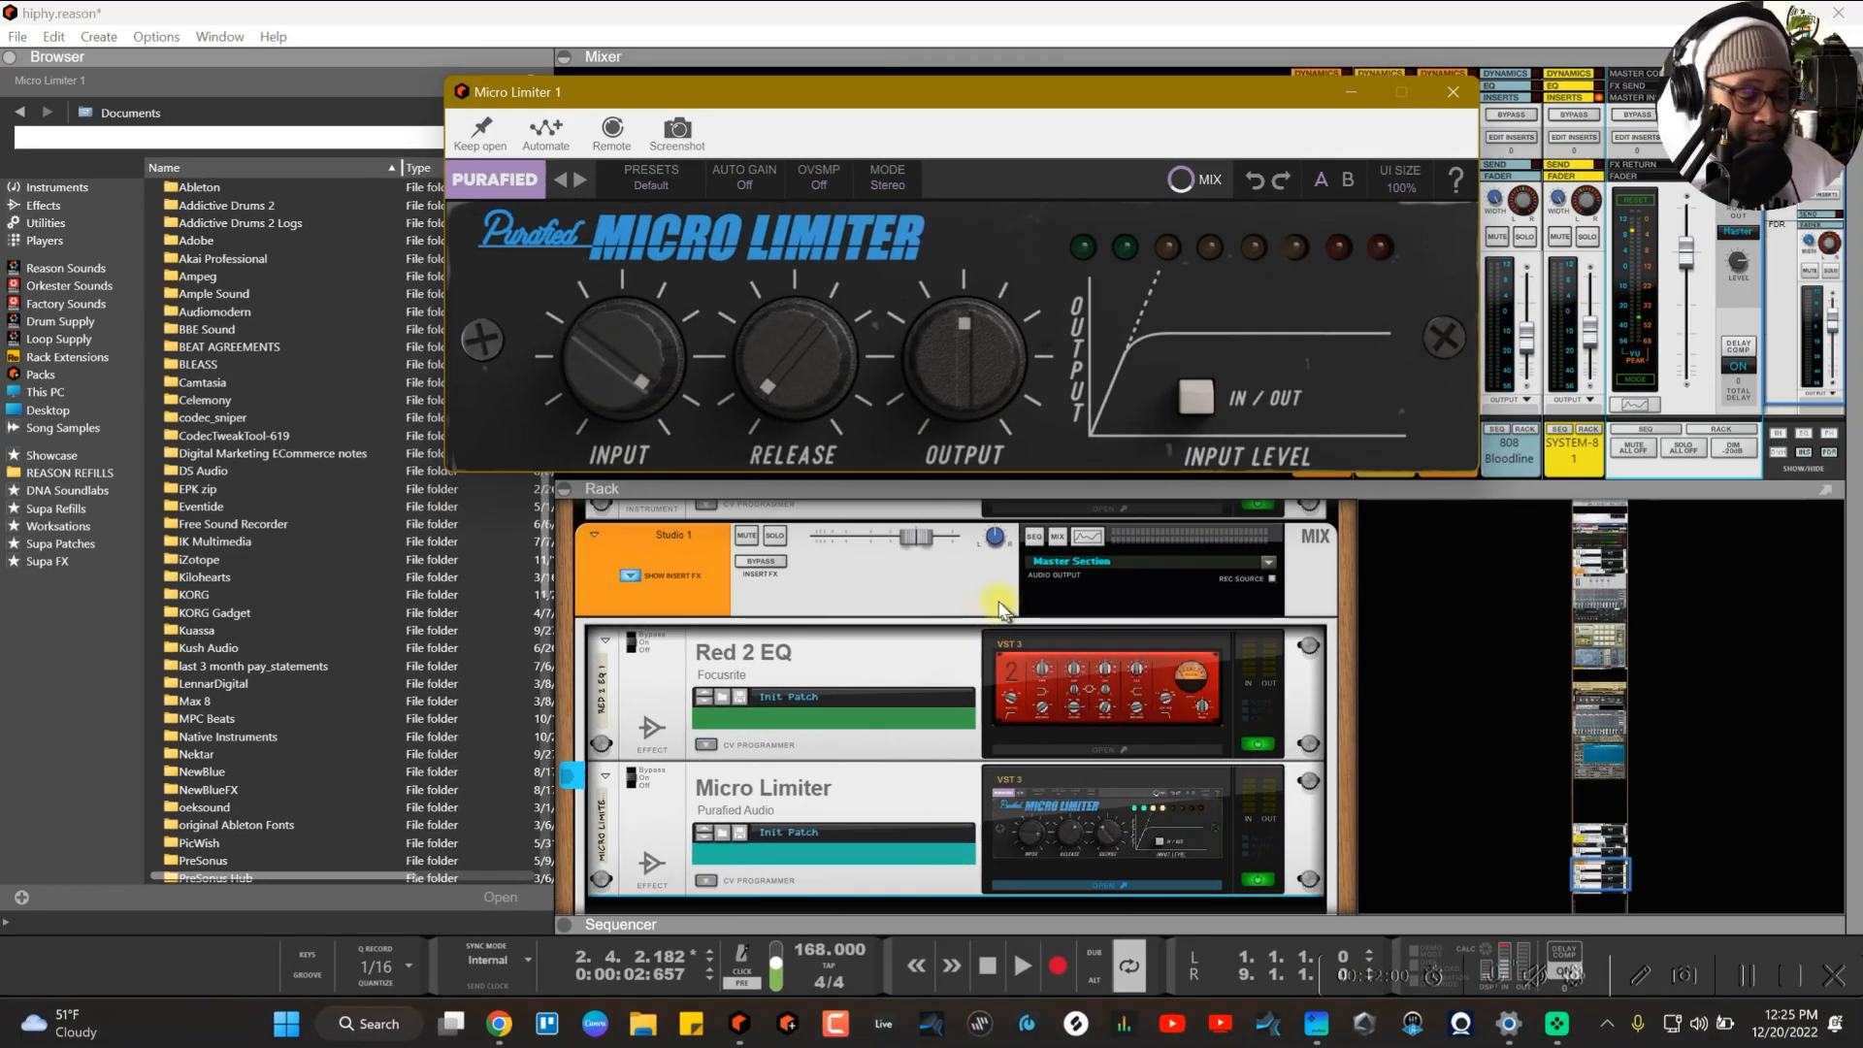
pyautogui.moveTo(790, 328); pyautogui.dragTo(772, 173)
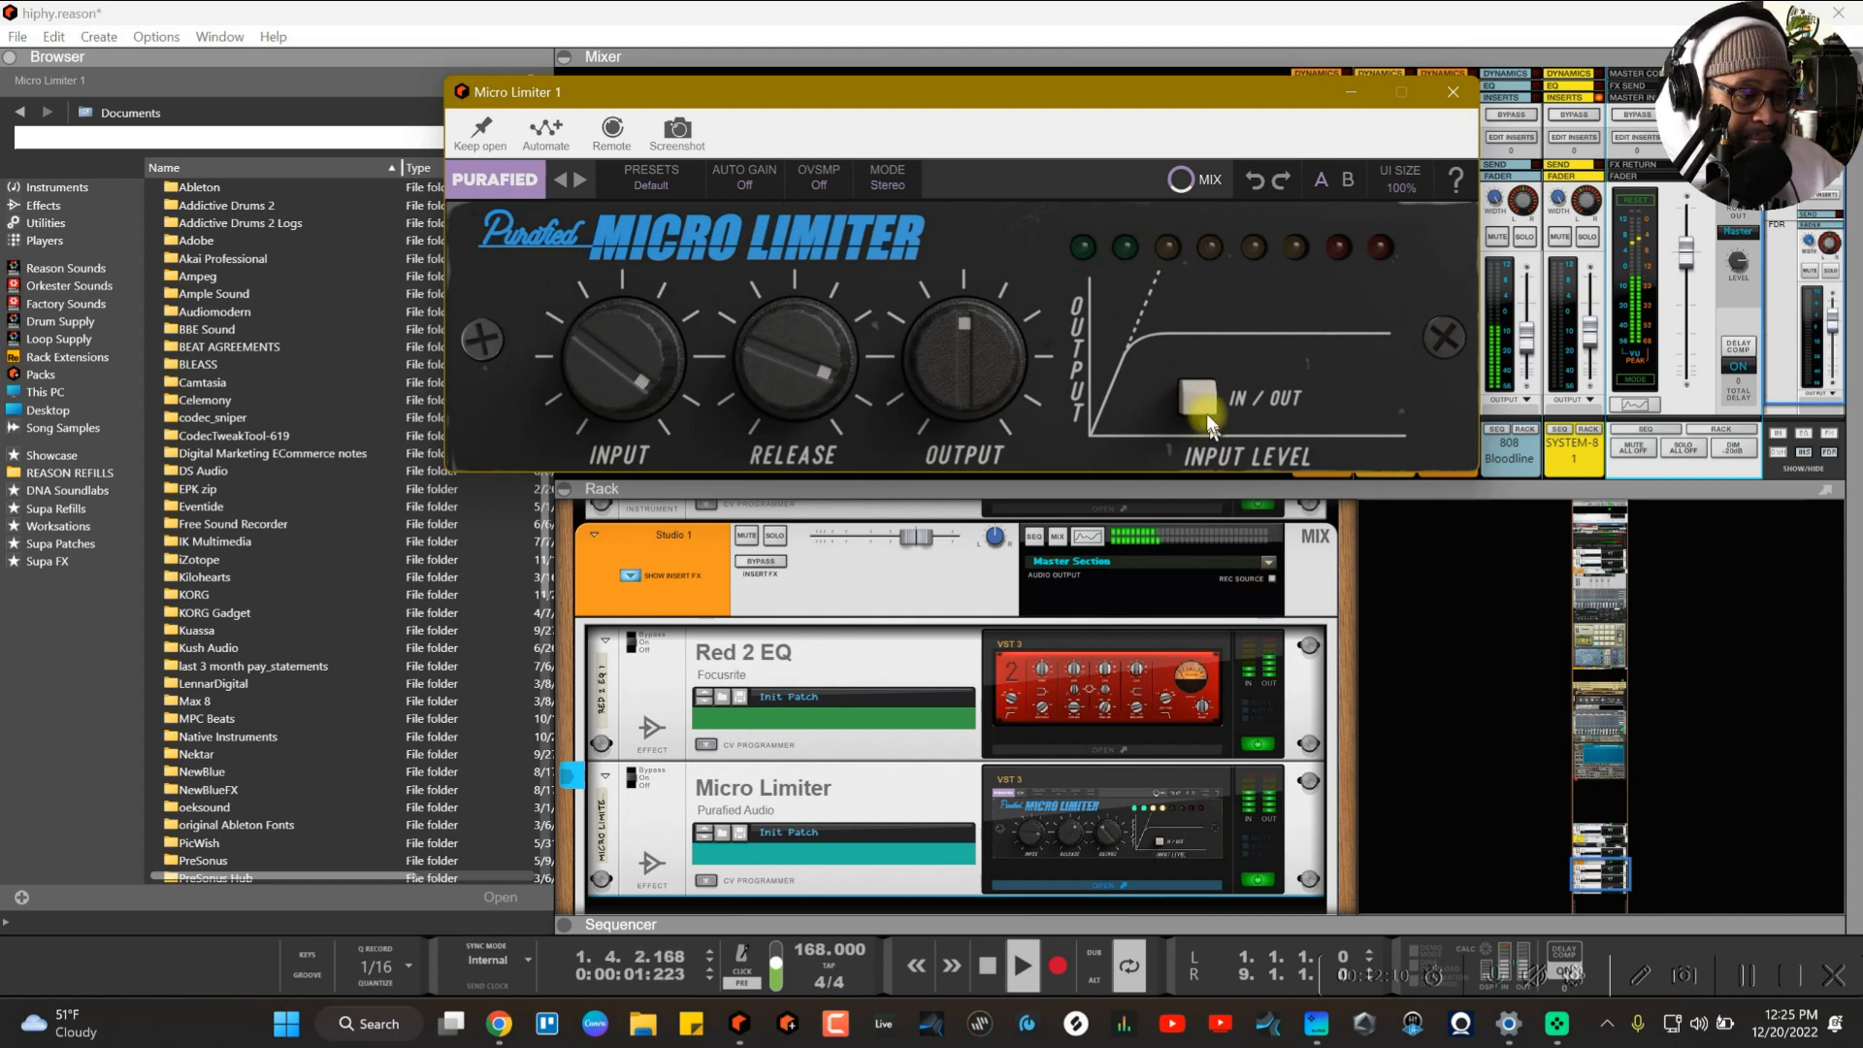
pyautogui.press('space')
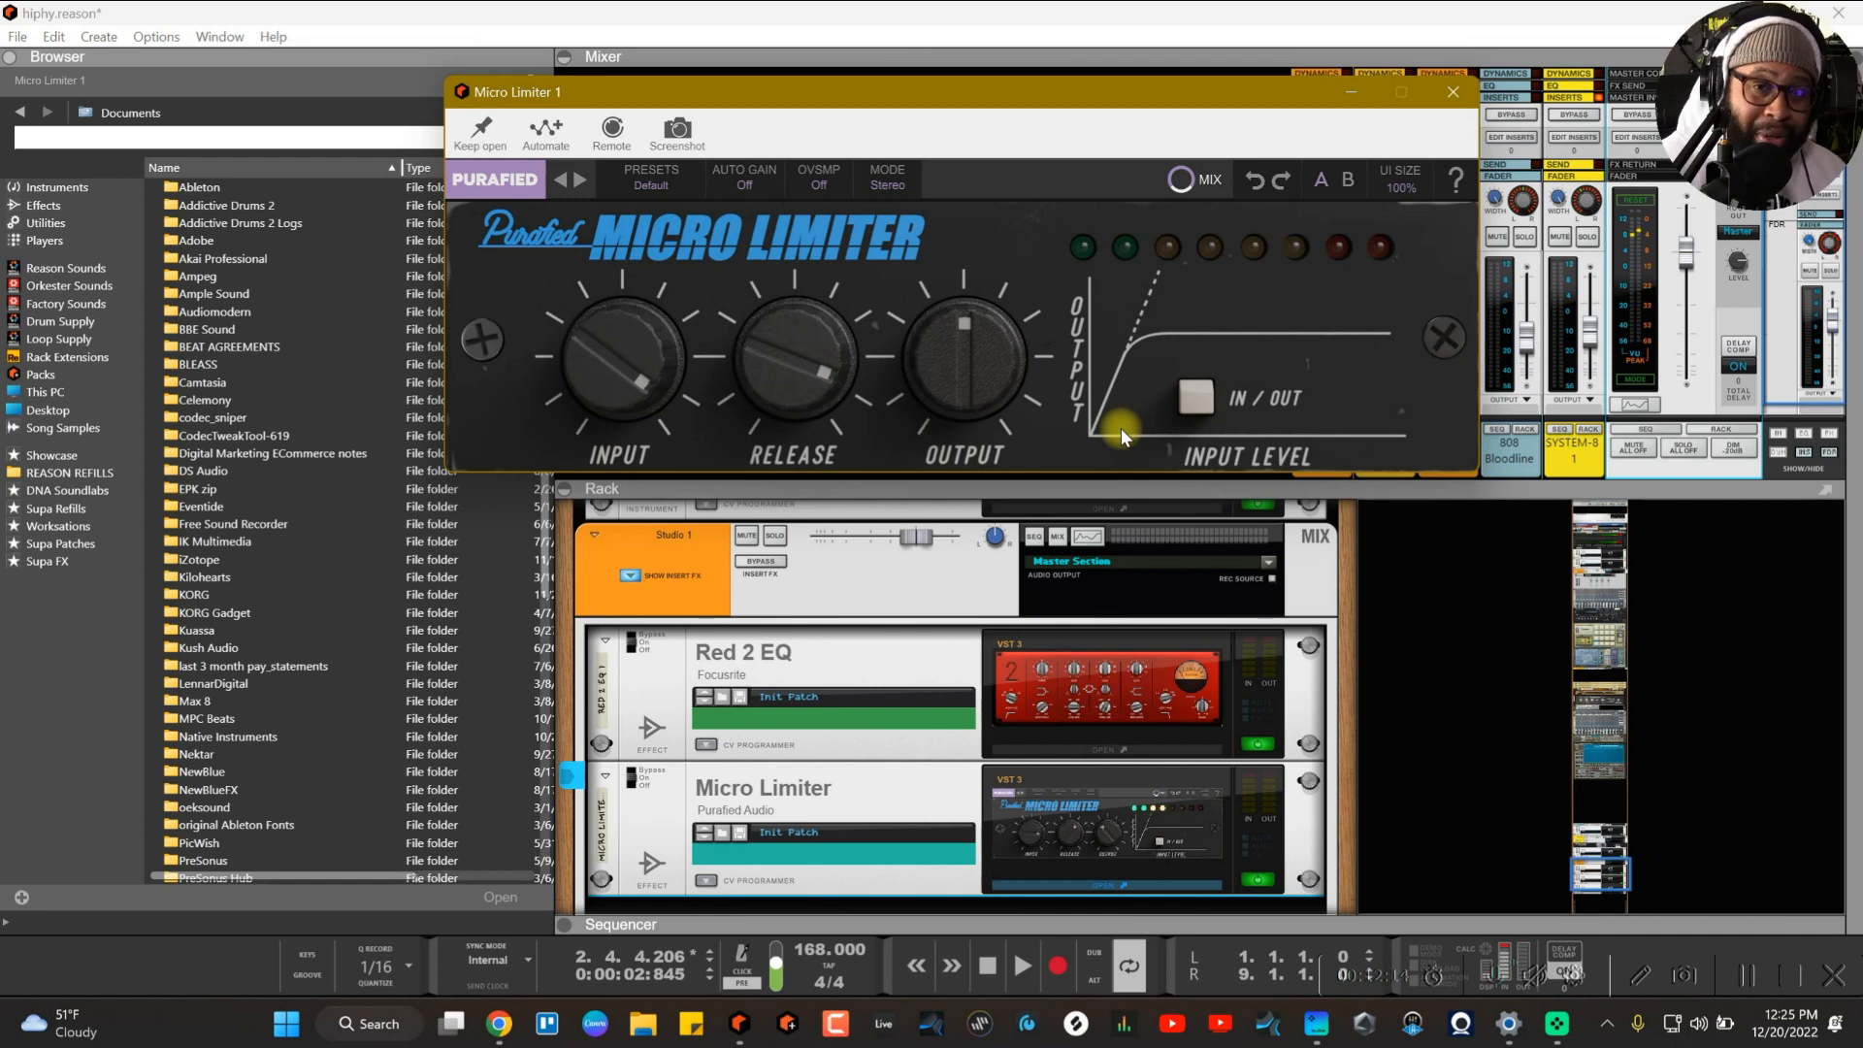
pyautogui.click(802, 383)
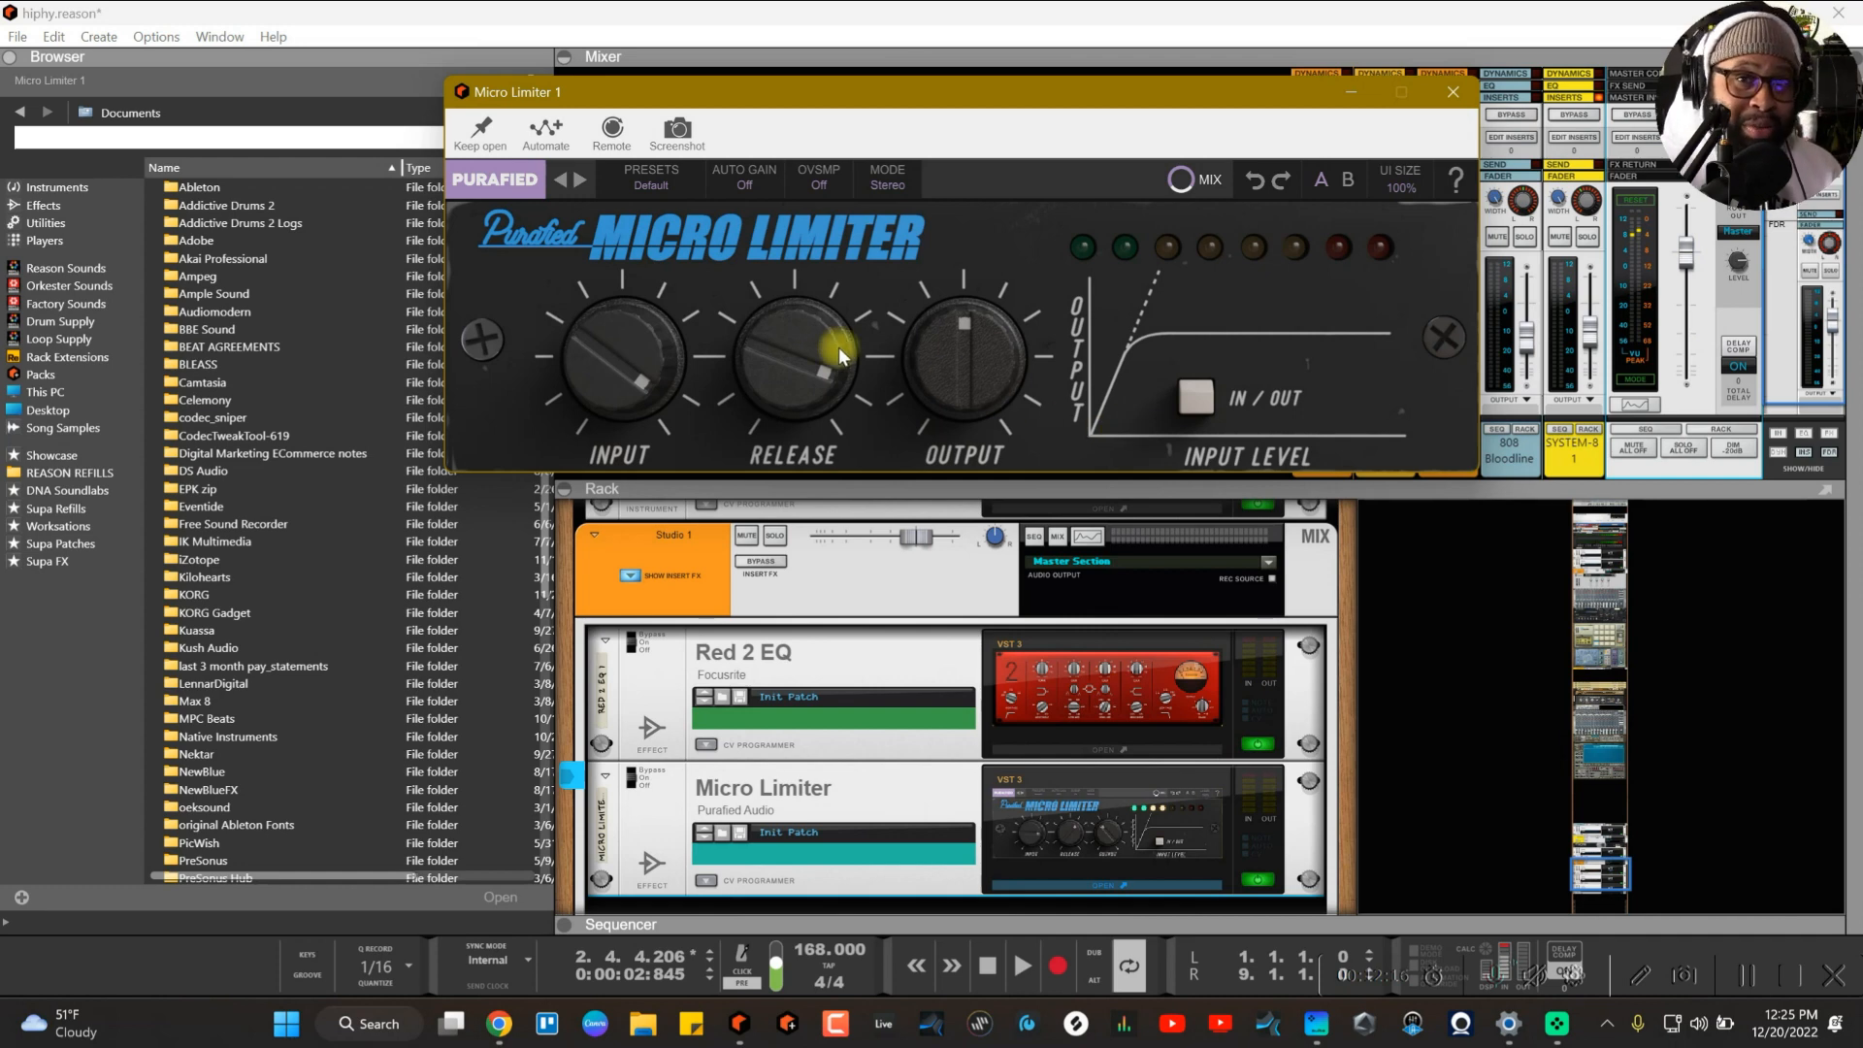
pyautogui.click(743, 381)
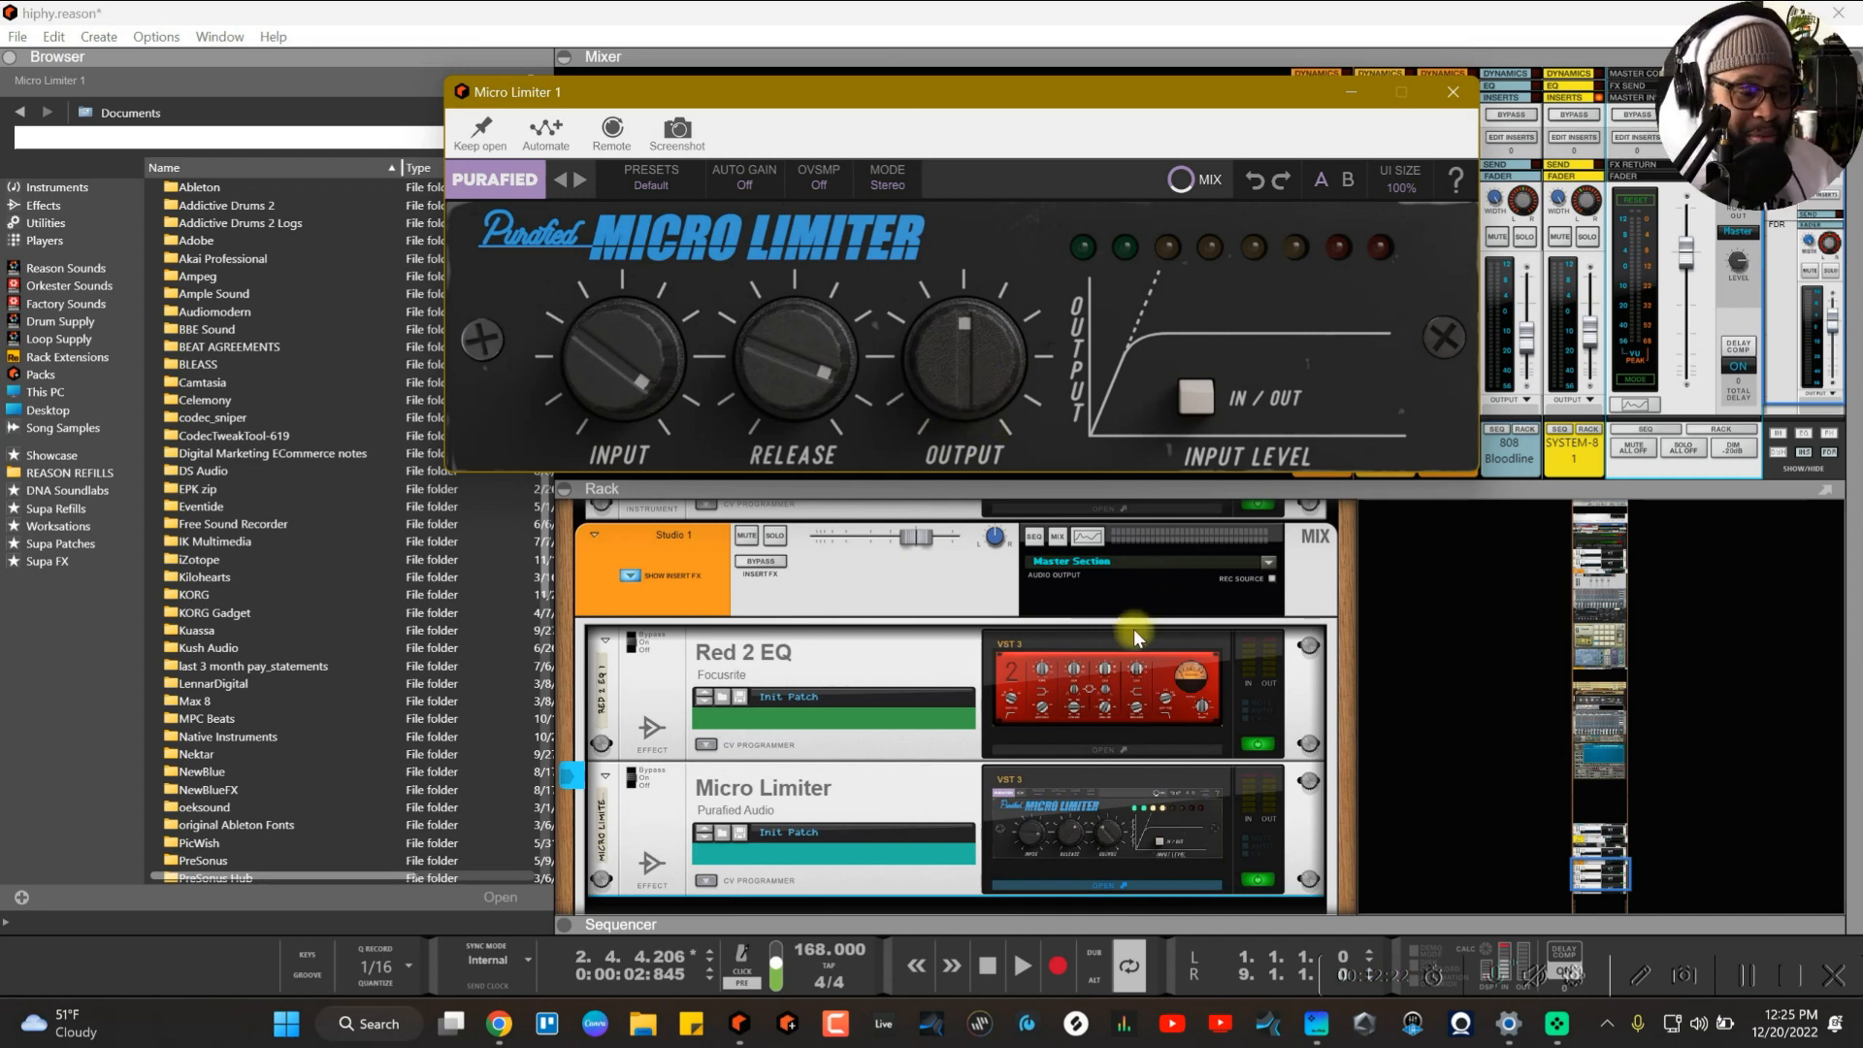
# Step: Try lowering Studio 1's channel level and return it to 0.00 dB
pyautogui.press('space')
pyautogui.moveTo(910, 536); pyautogui.dragTo(860, 555)
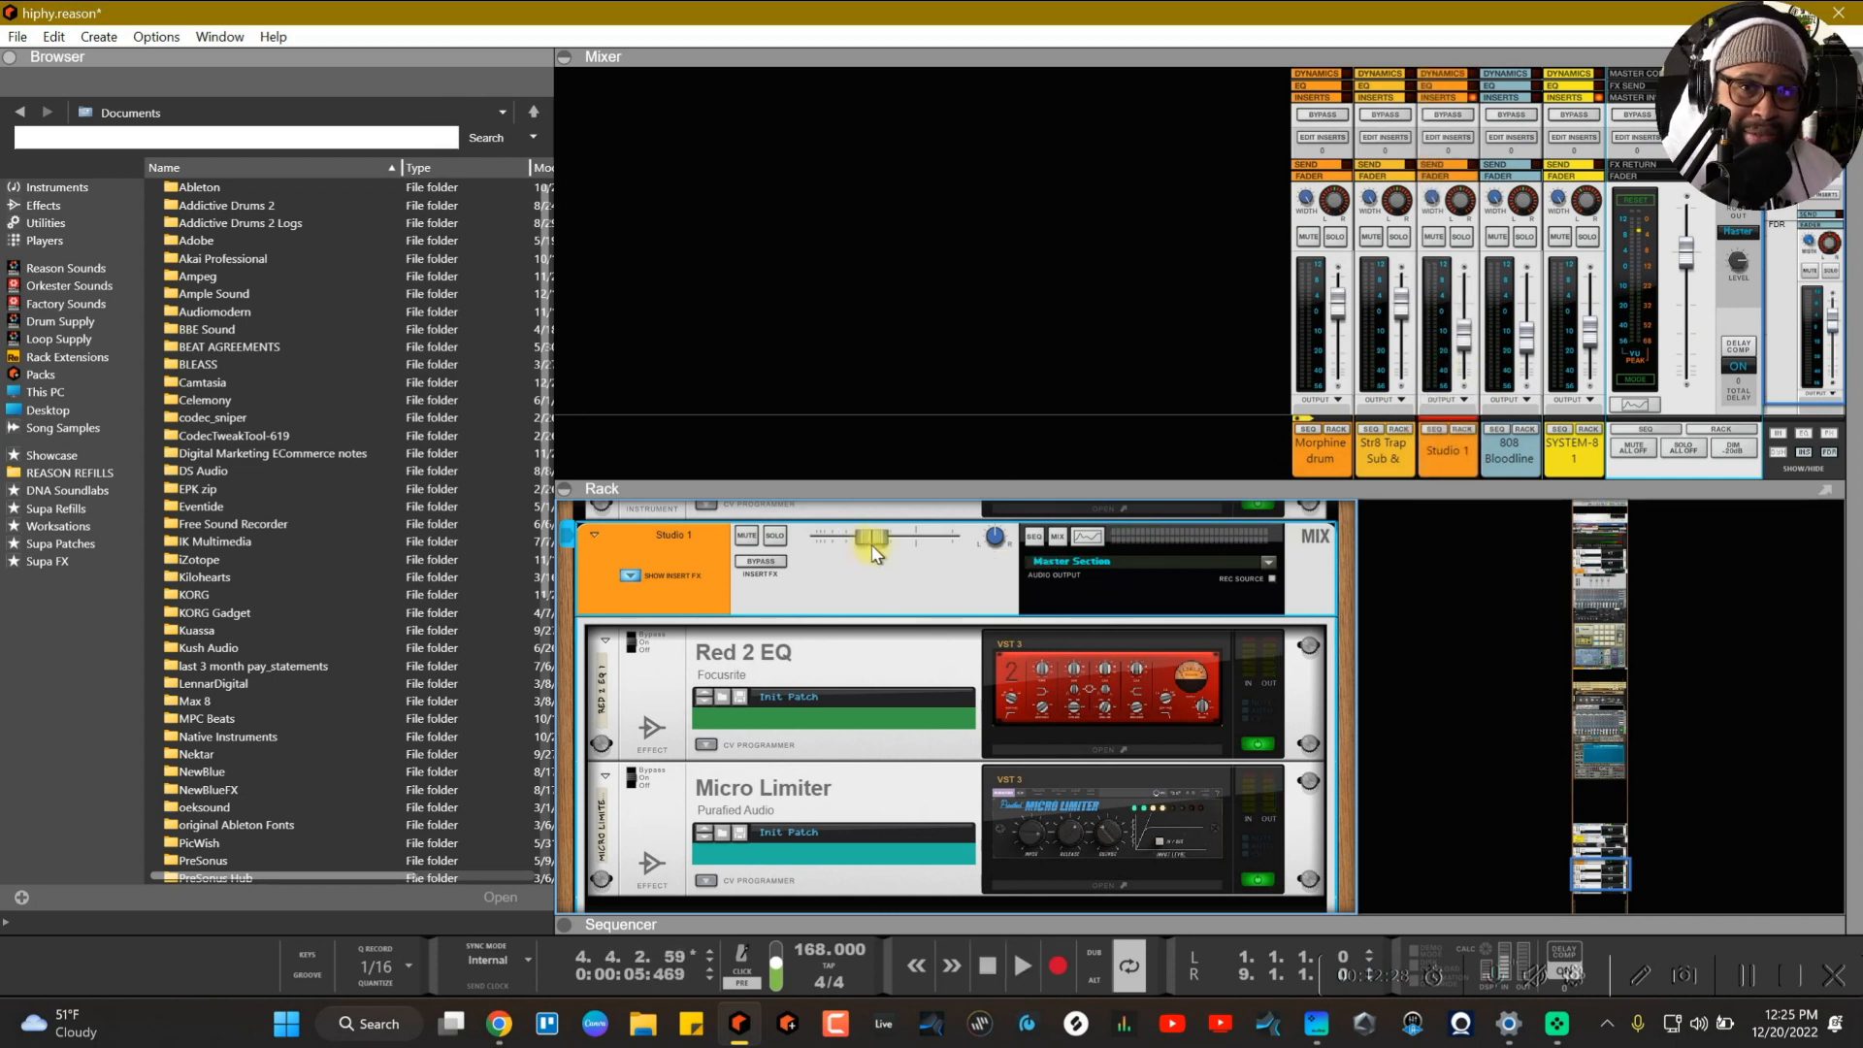
pyautogui.moveTo(886, 547); pyautogui.dragTo(969, 544)
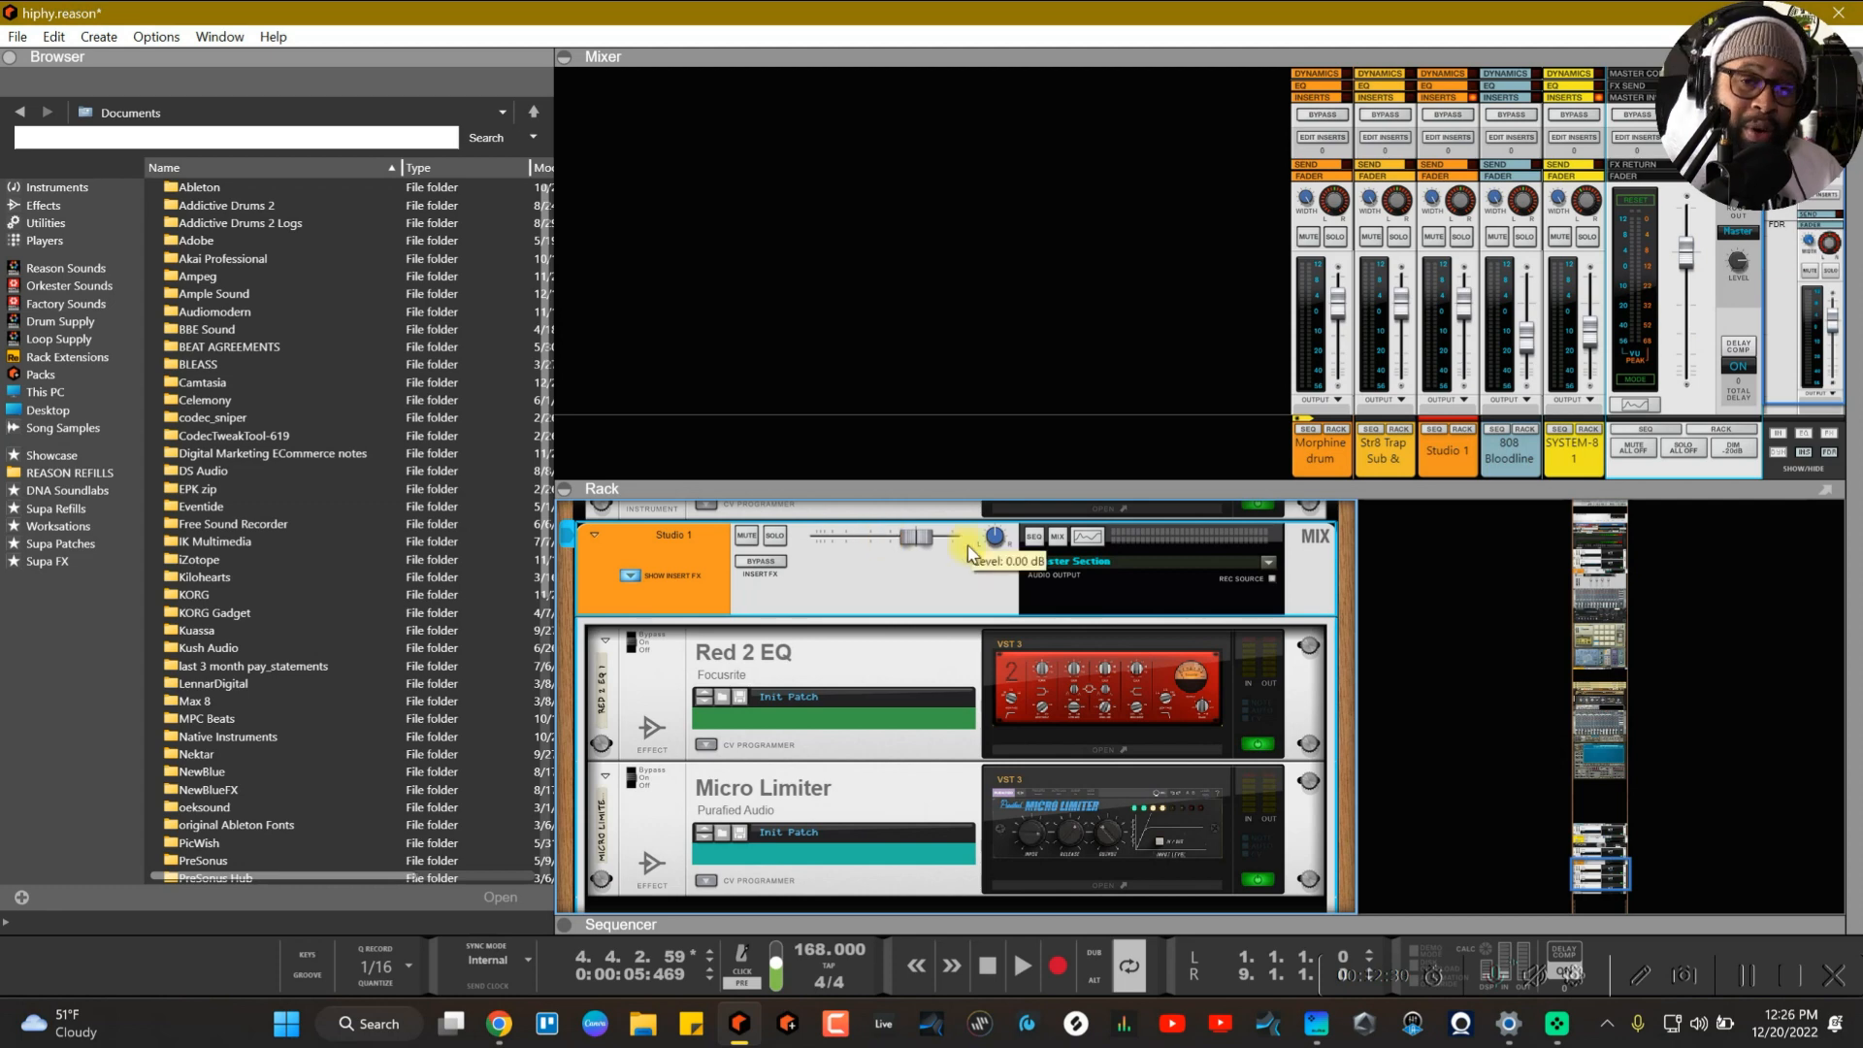
# Step: Reopen the Micro Limiter and lower its output to match Studio 1's insert levels while the mix plays
pyautogui.click(1106, 885)
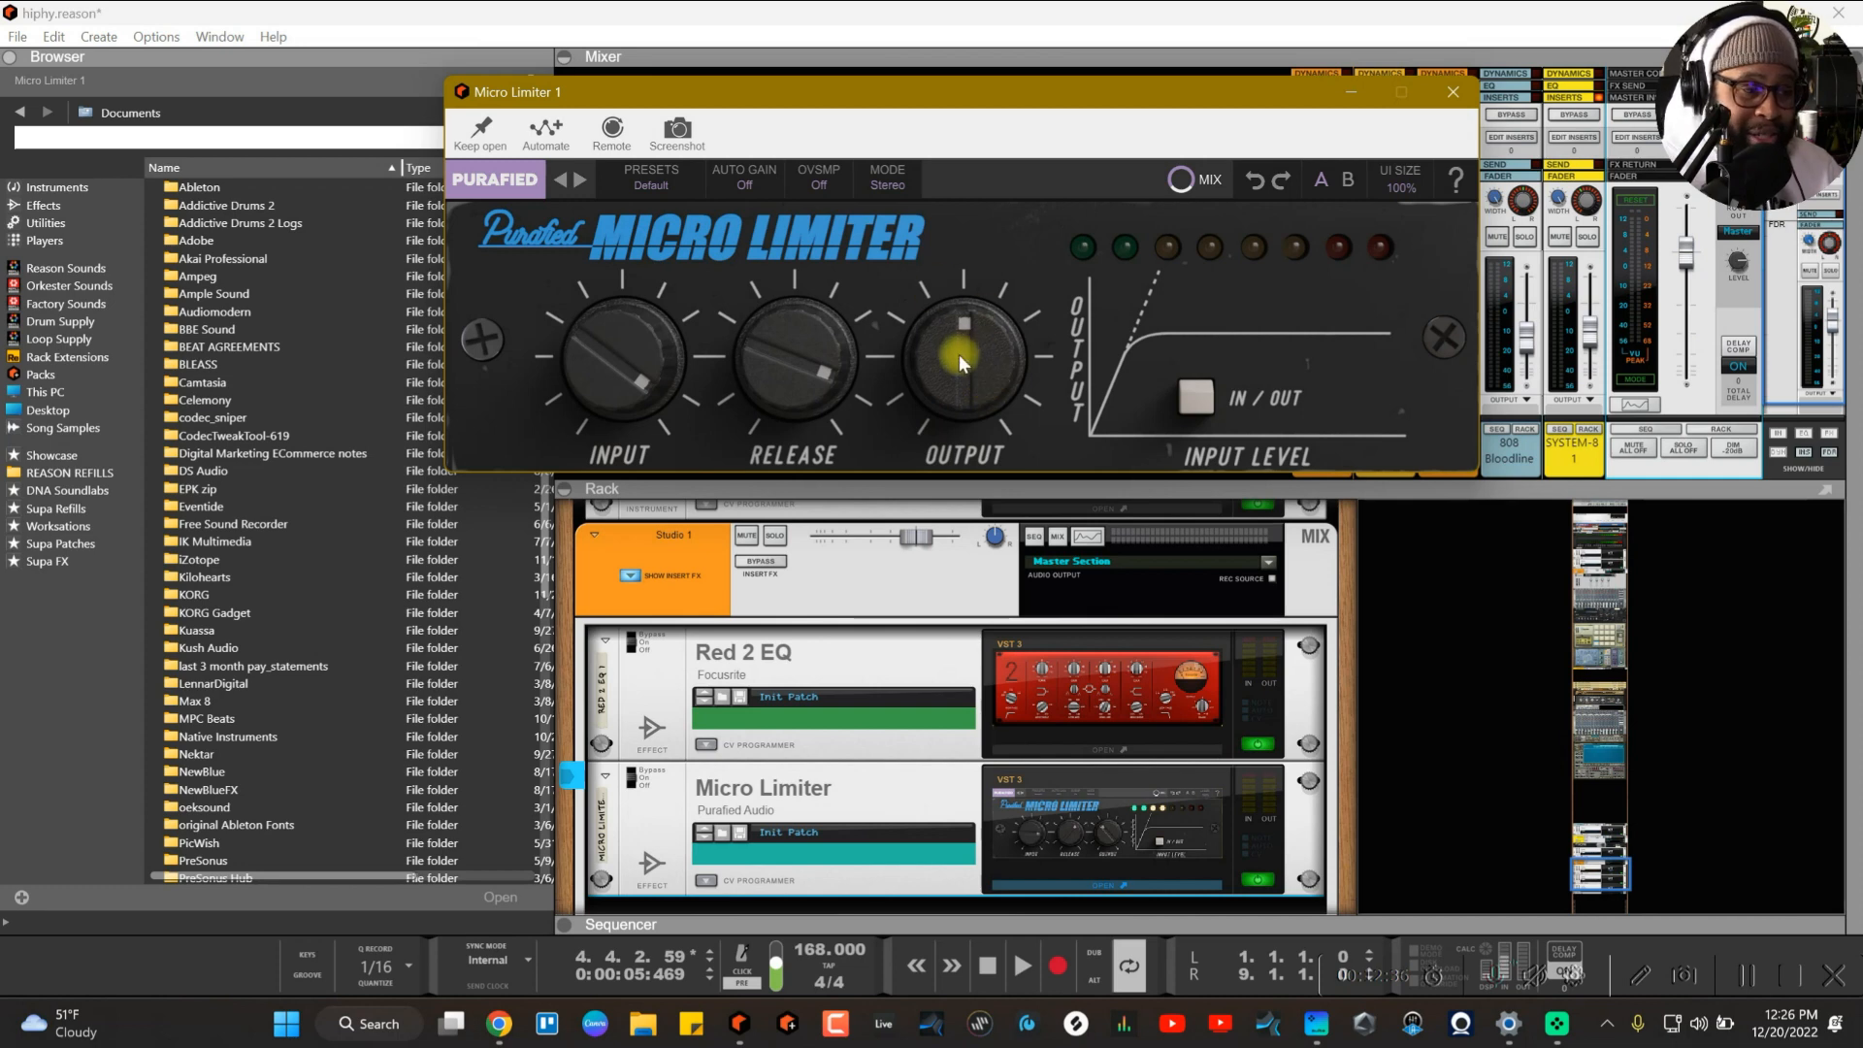
pyautogui.press('space')
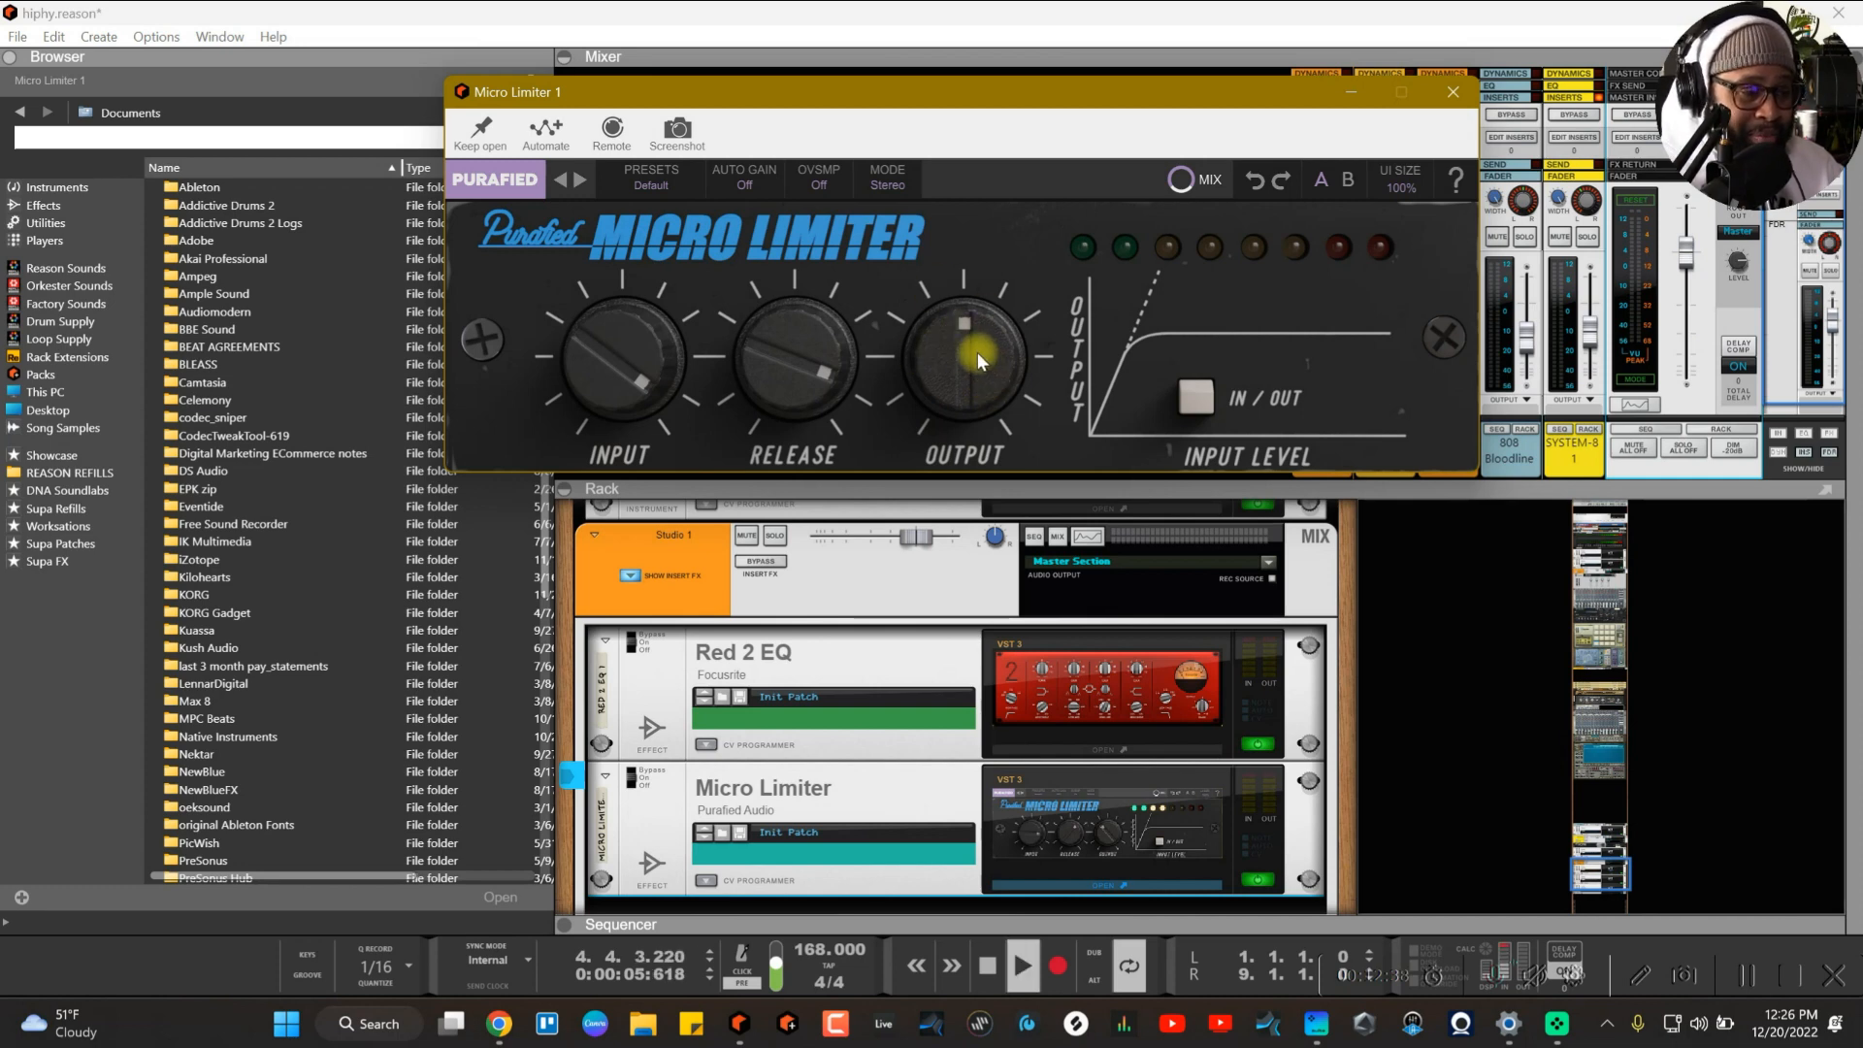
pyautogui.moveTo(976, 352); pyautogui.dragTo(1070, 444)
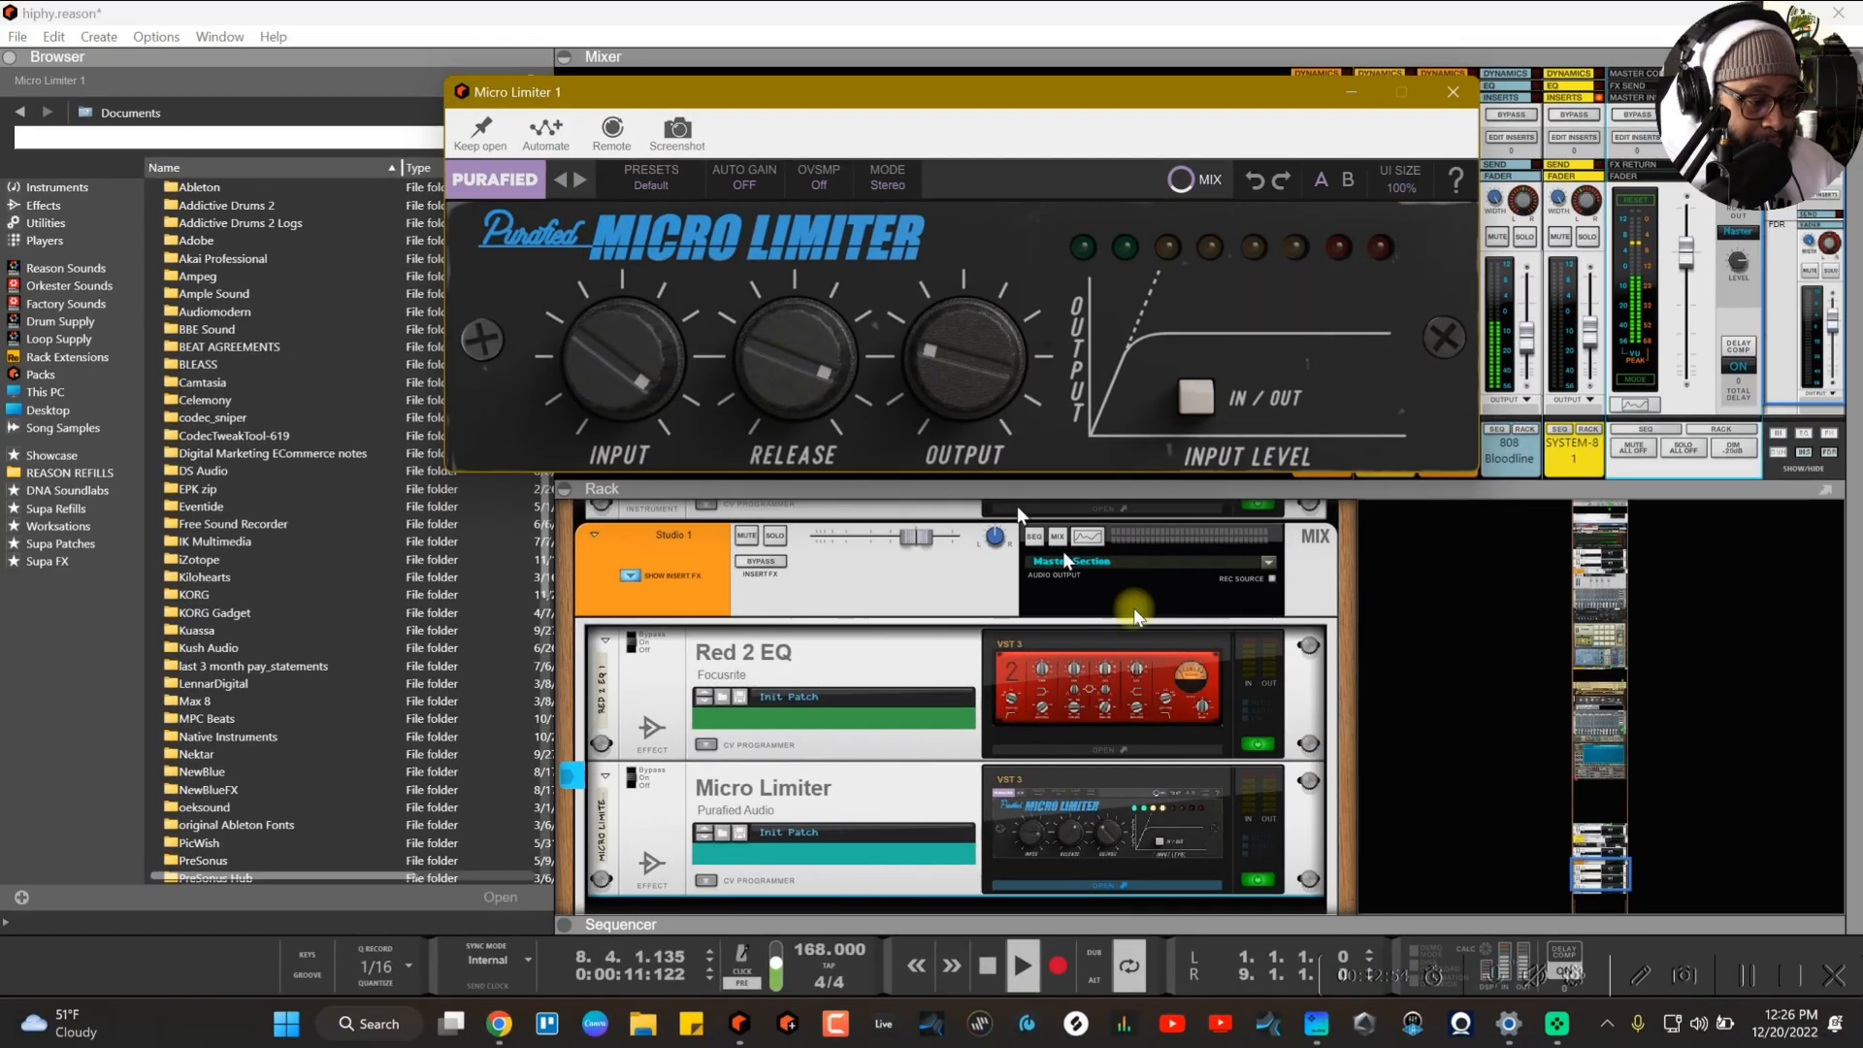
pyautogui.moveTo(980, 369); pyautogui.dragTo(970, 385)
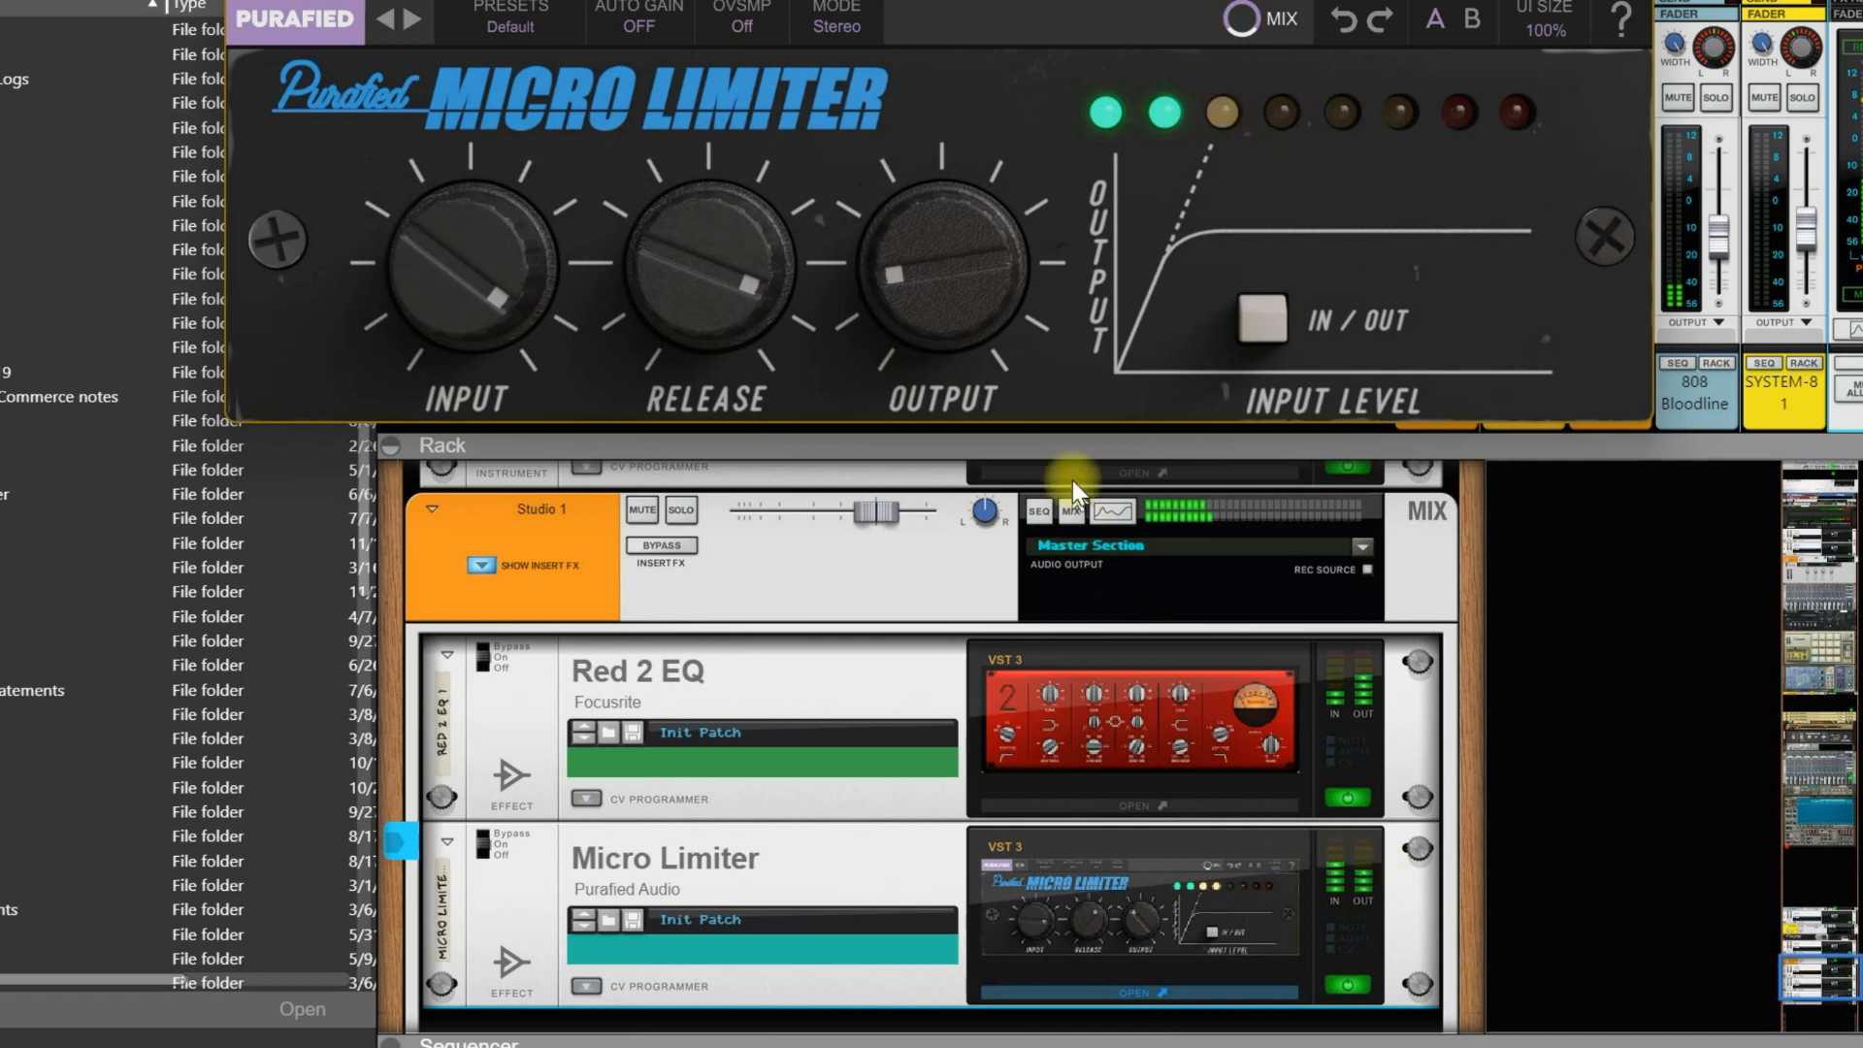
pyautogui.moveTo(962, 260)
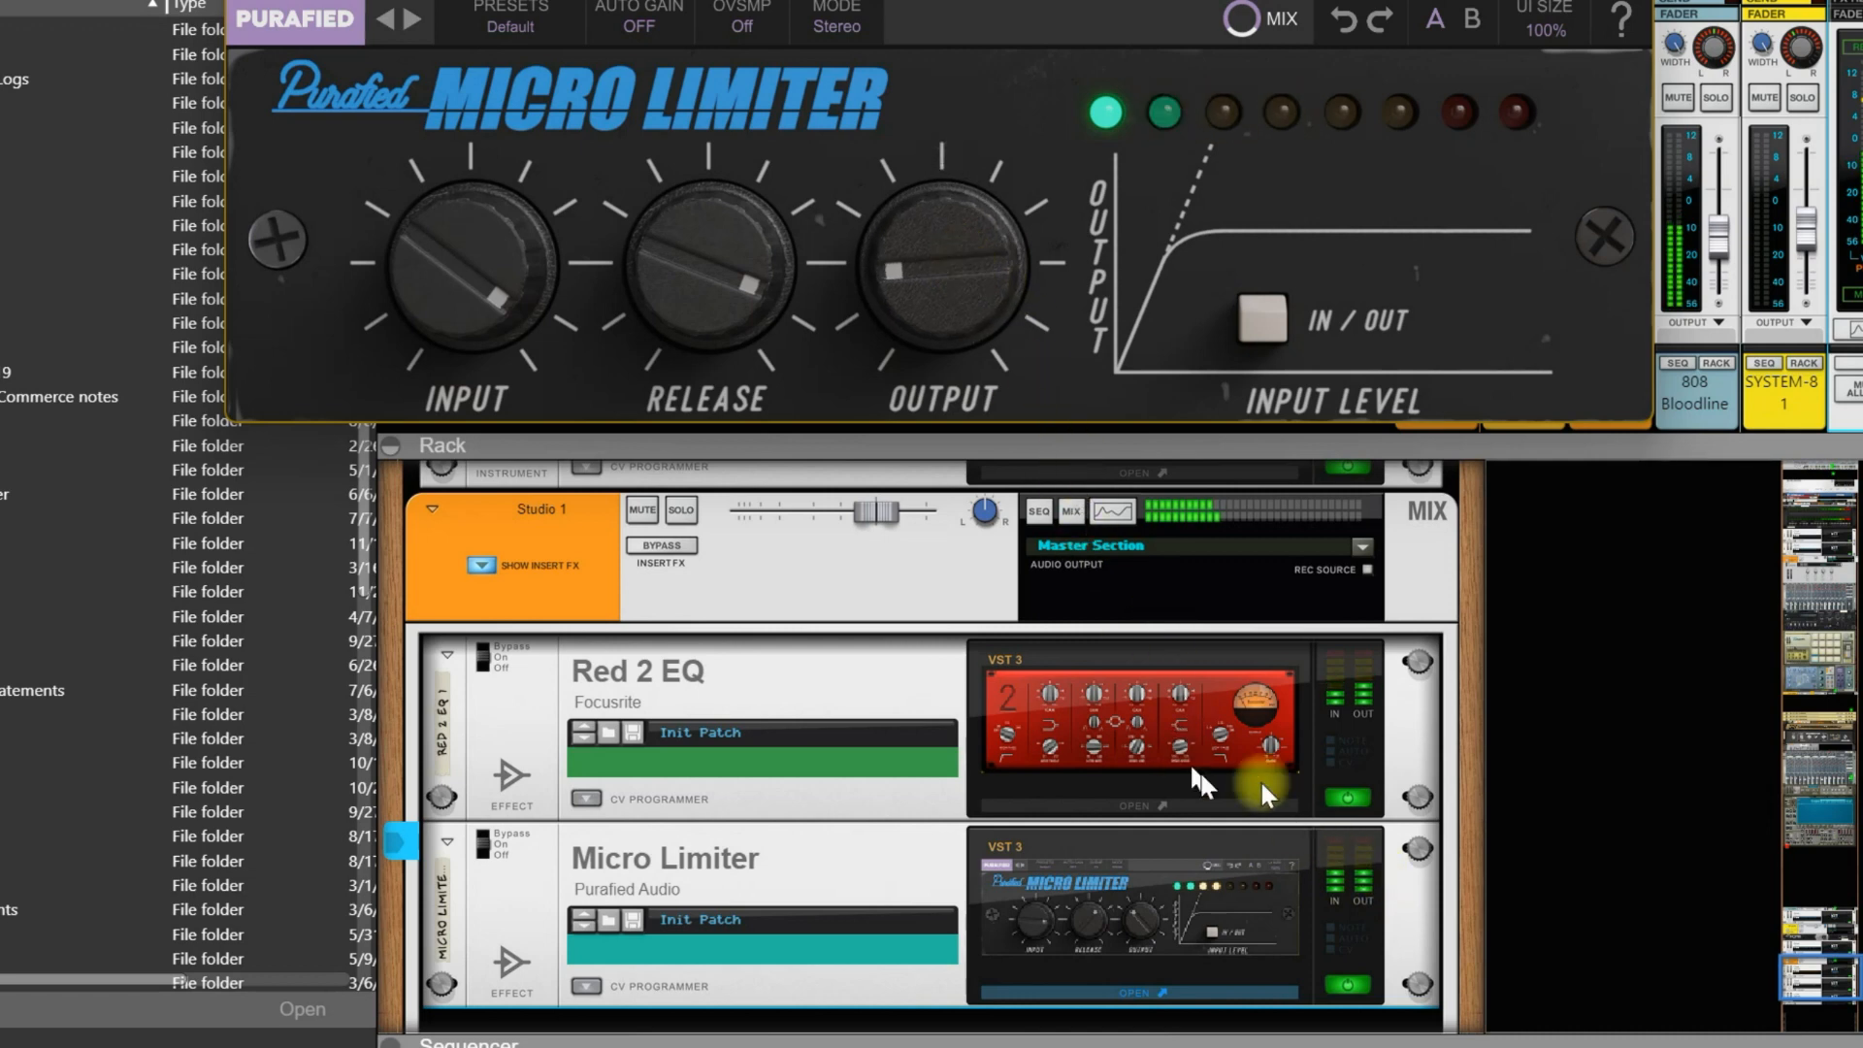
# Step: Check the Red 2 EQ's output gain, fine-tune the Micro Limiter's output to -5.18 and close its window
pyautogui.click(1195, 802)
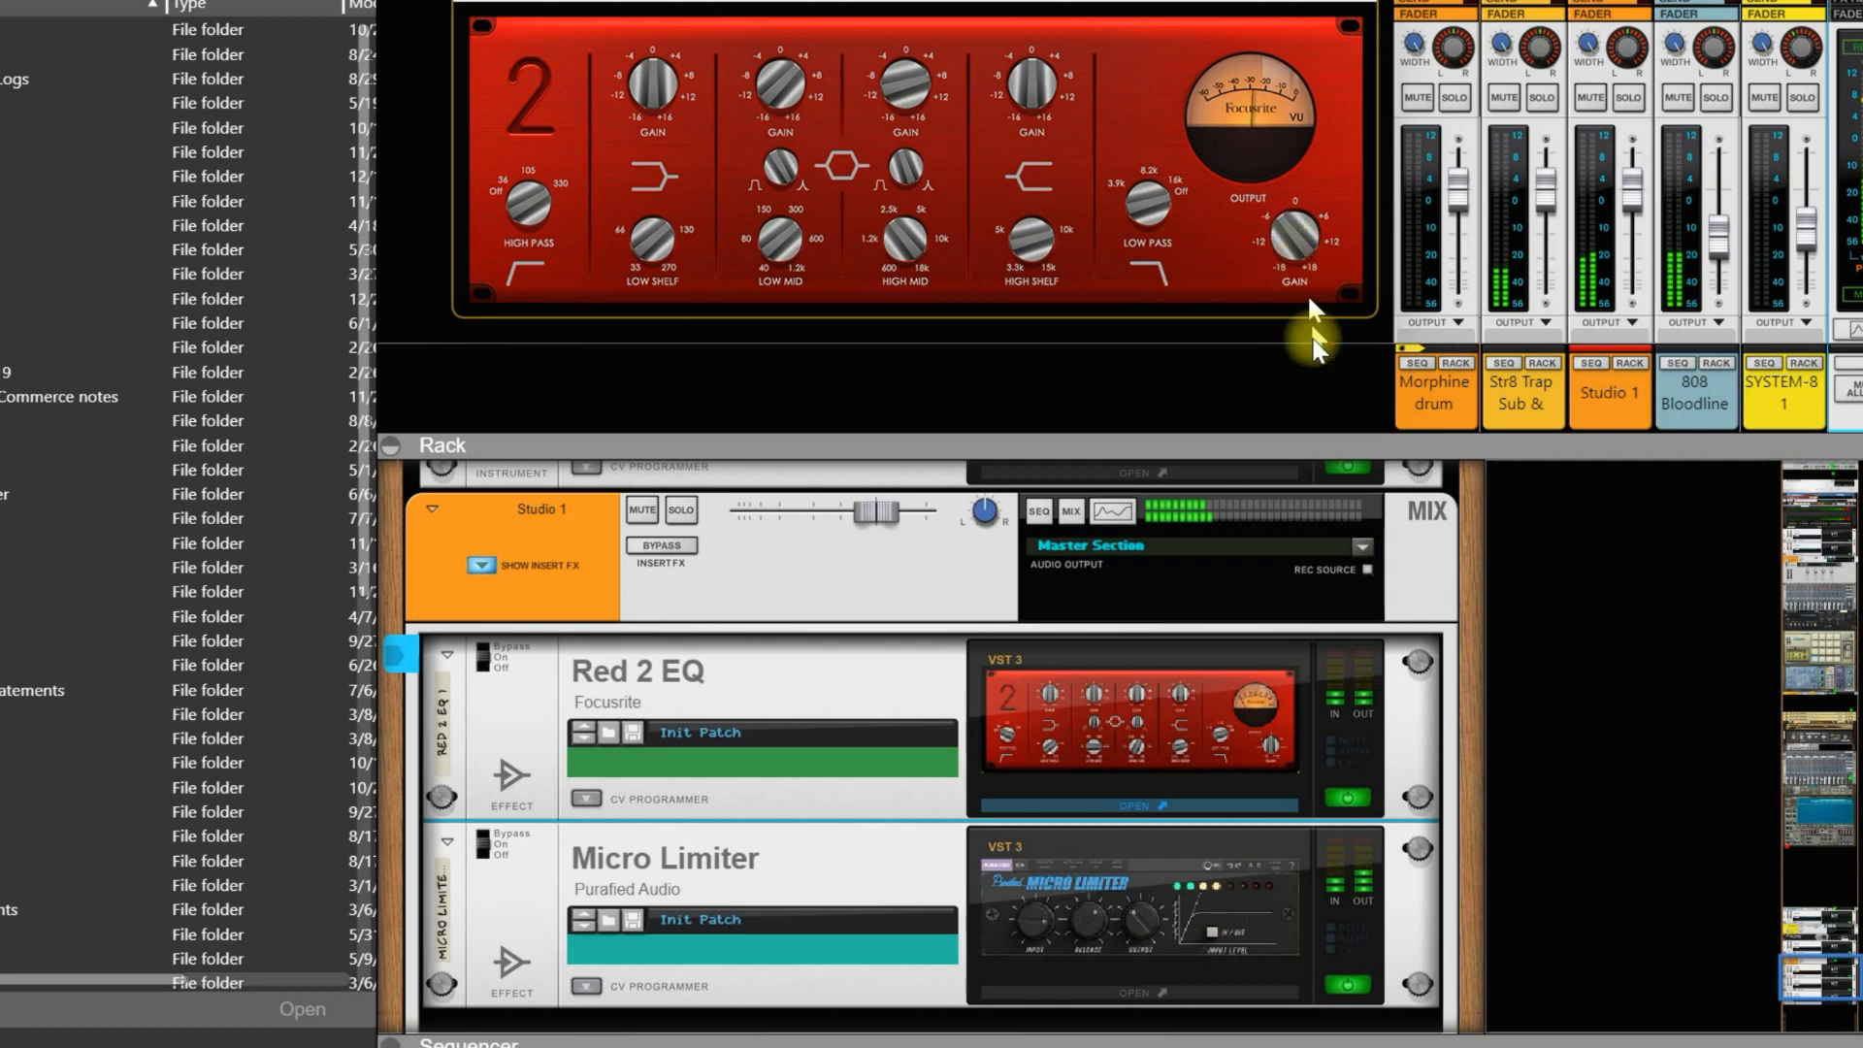
pyautogui.click(1251, 991)
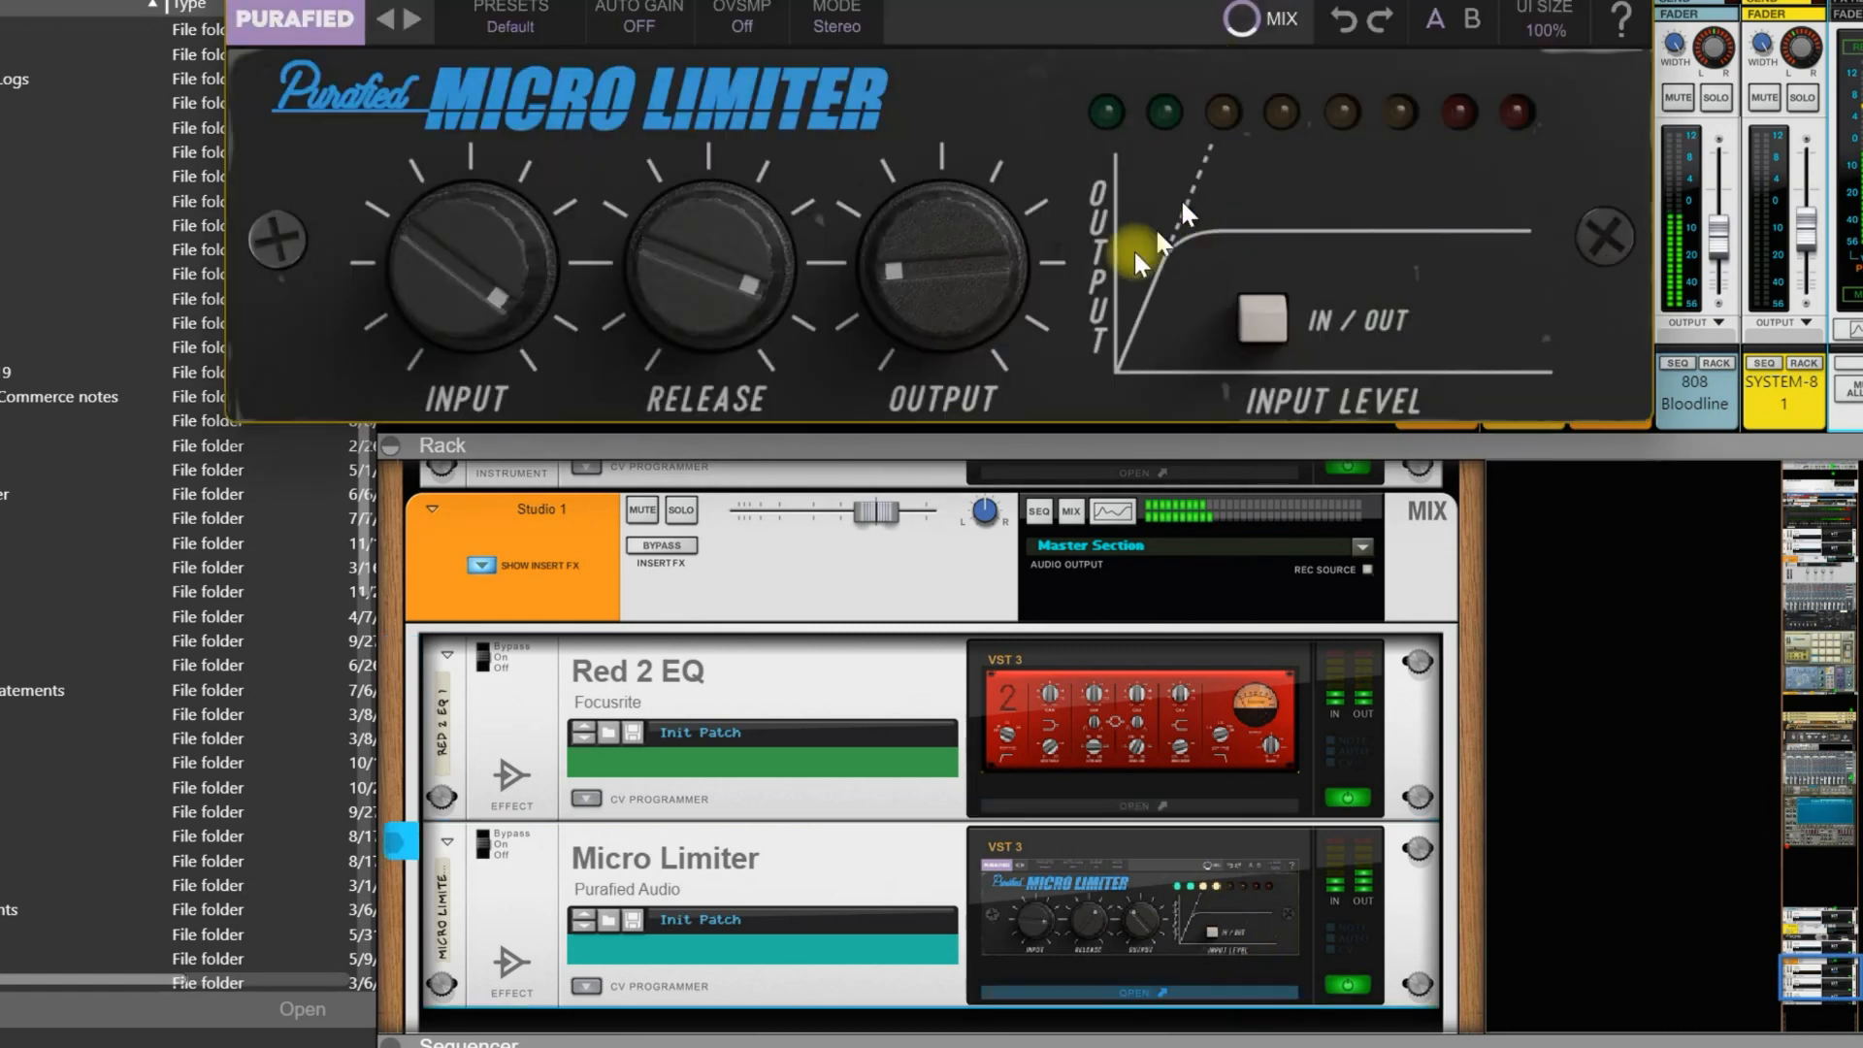
pyautogui.moveTo(967, 279)
pyautogui.scroll(-3, 964, 276)
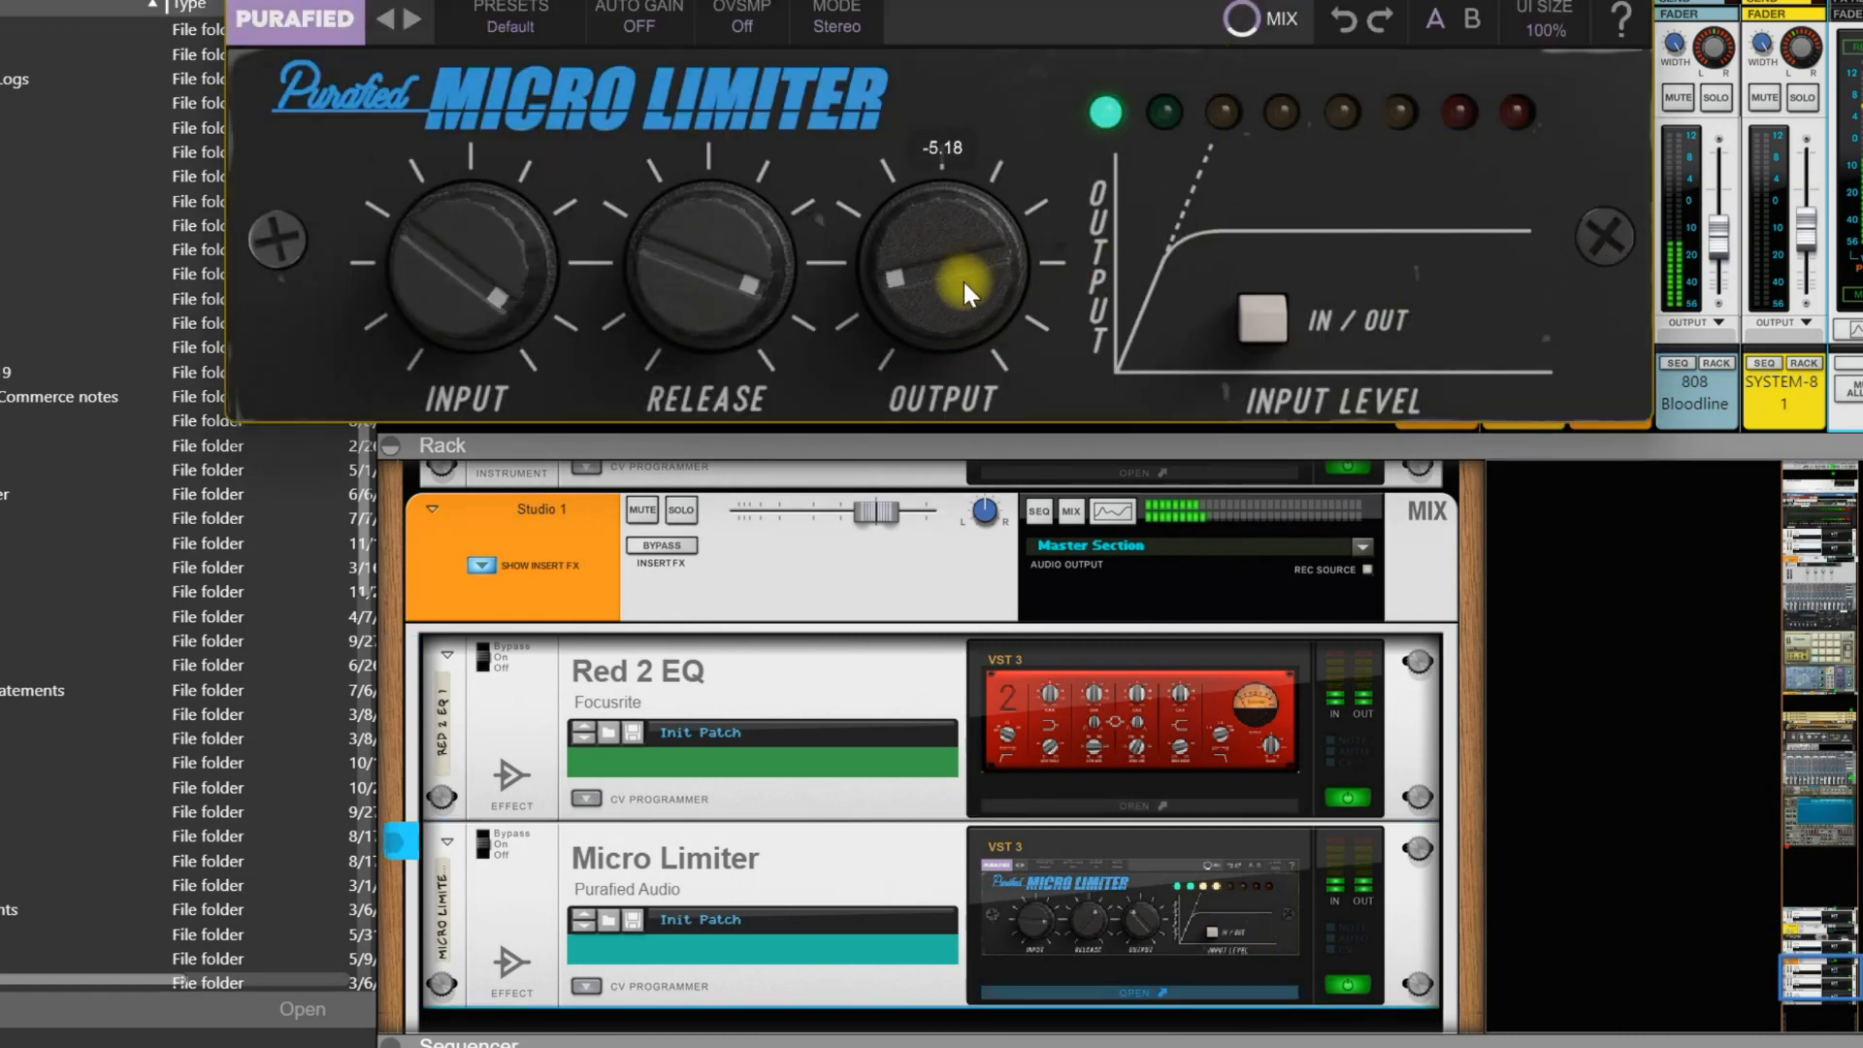
pyautogui.click(1284, 2)
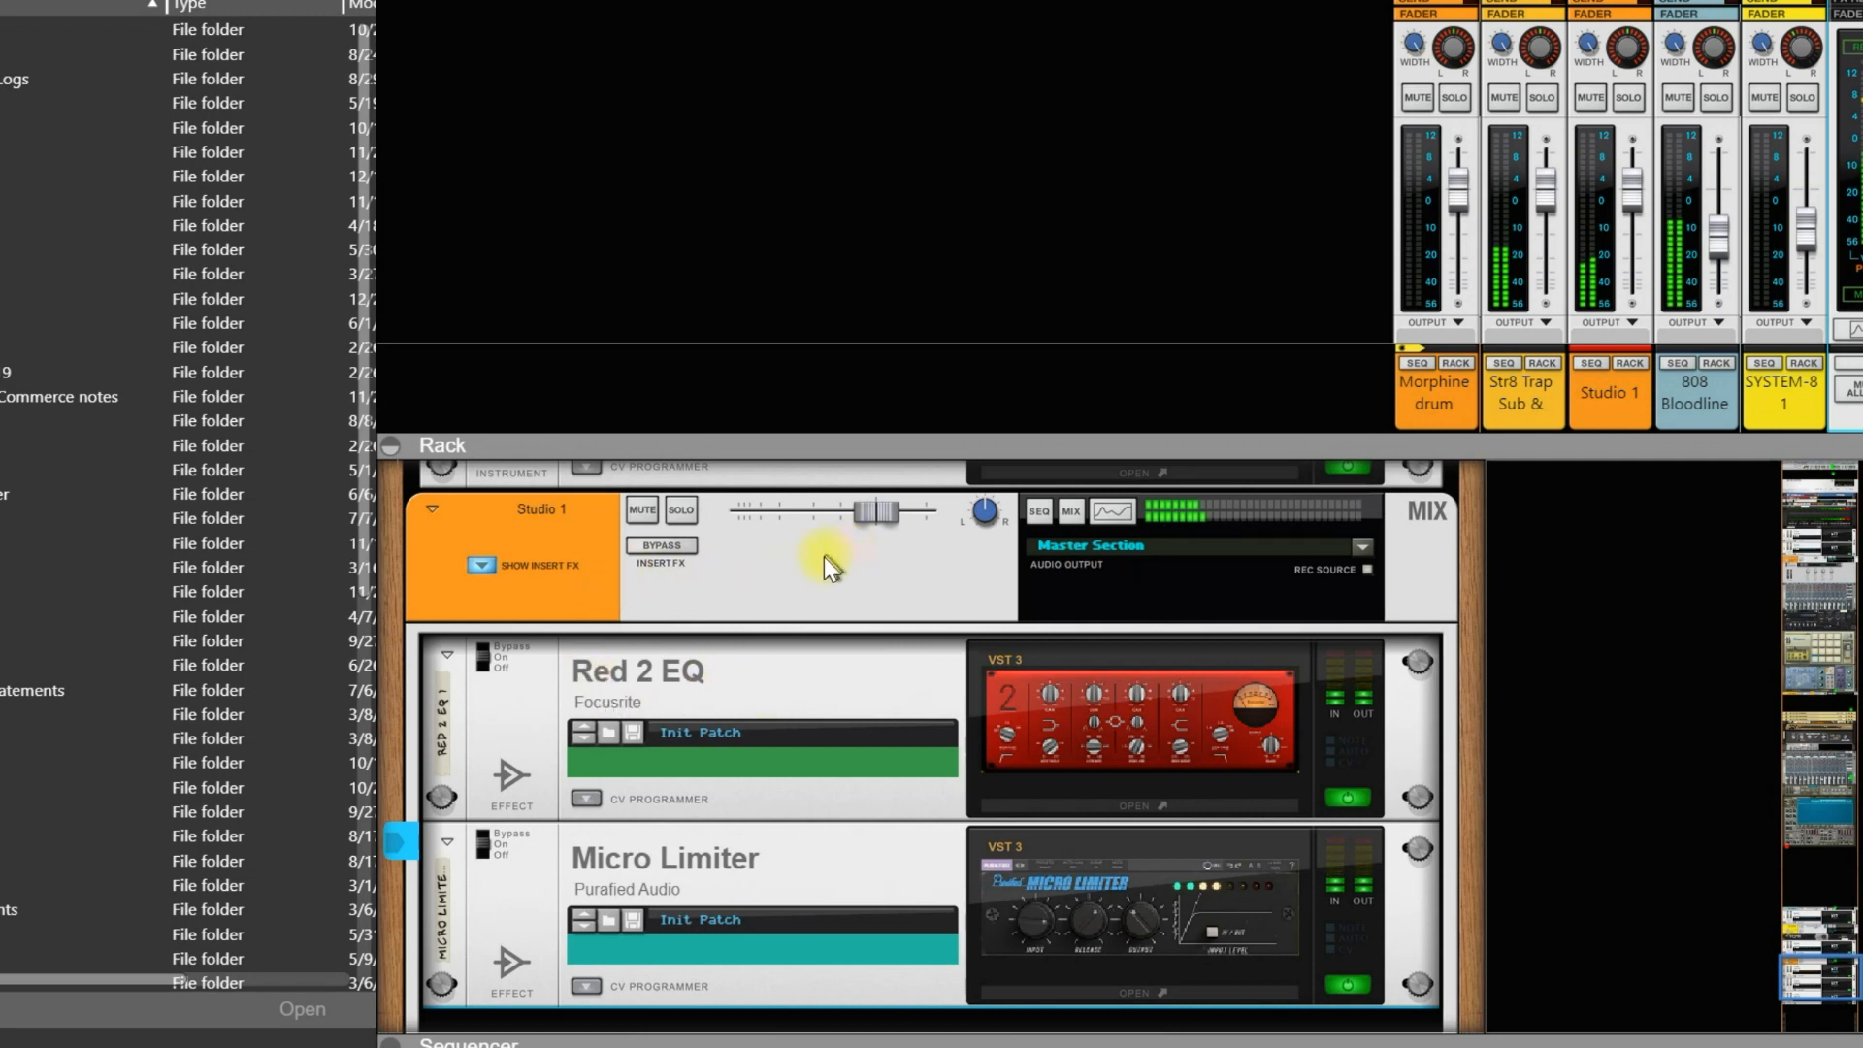
# Step: Compare Studio 1's level with the insert effects bypassed and active, and dim the master output
pyautogui.click(649, 545)
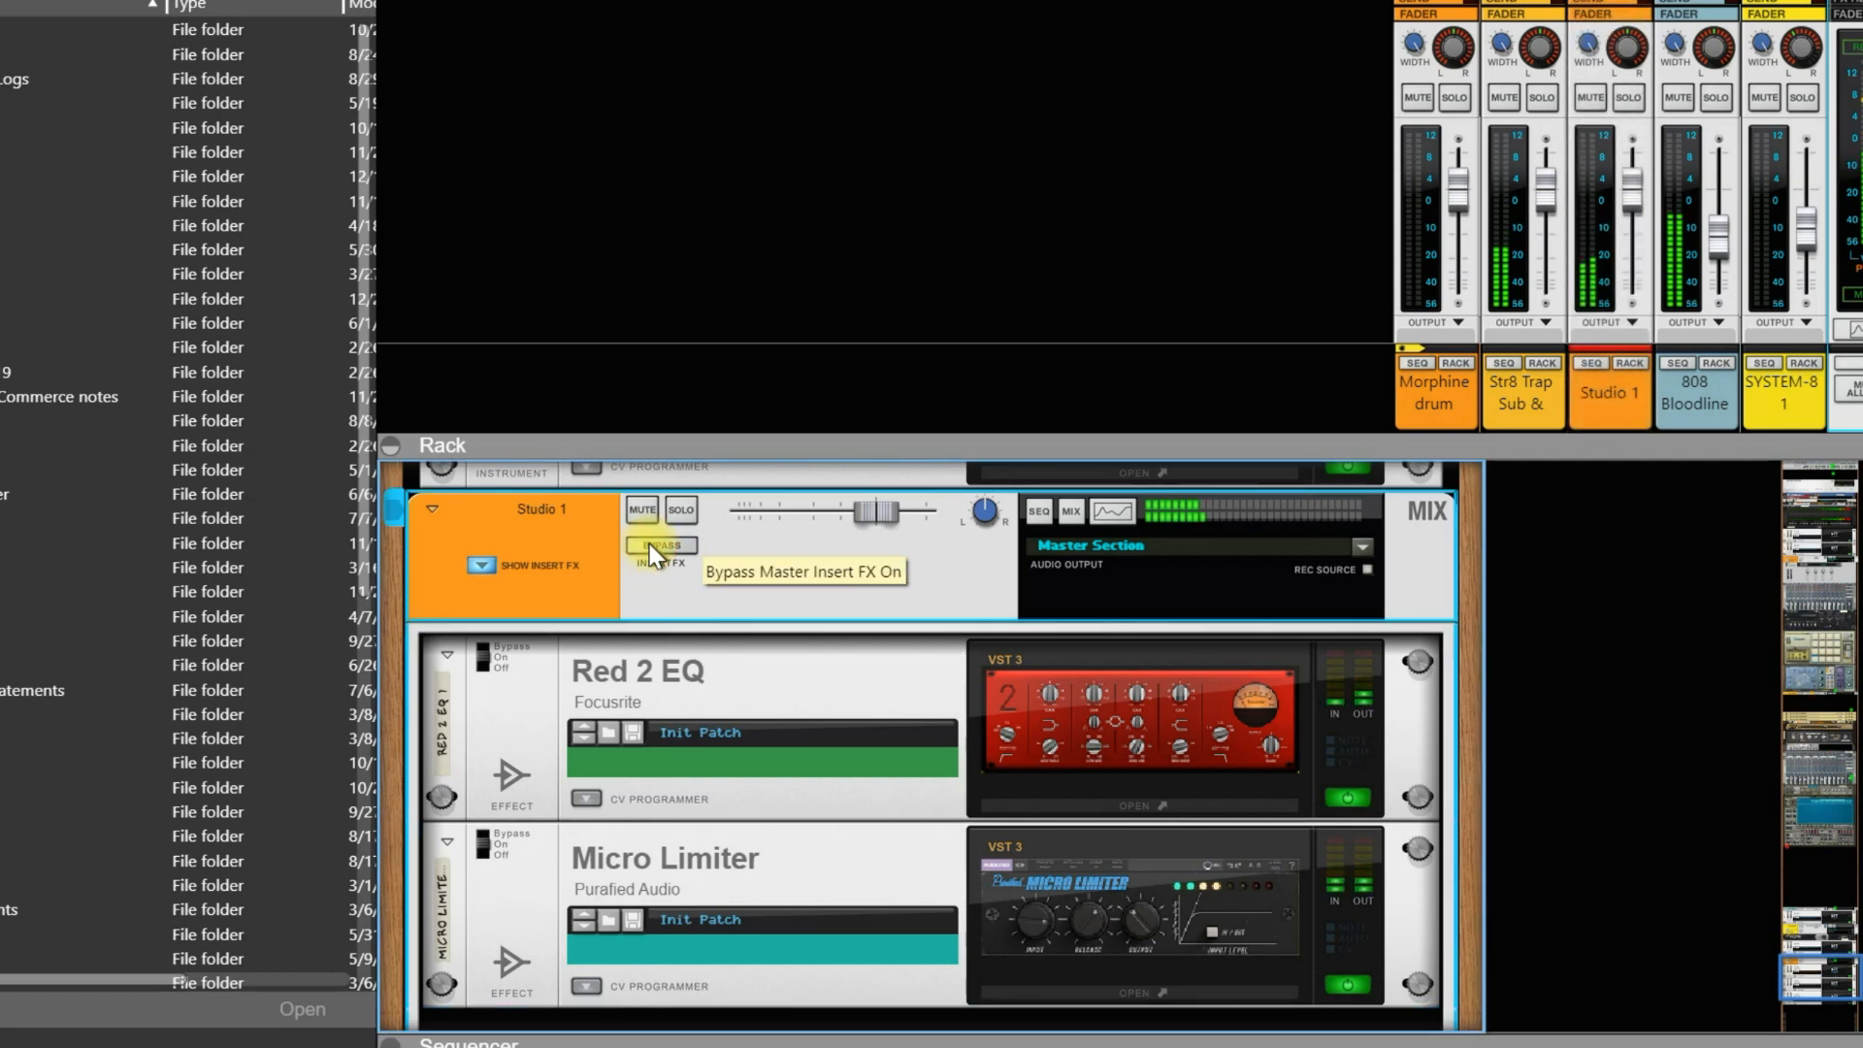
pyautogui.click(649, 546)
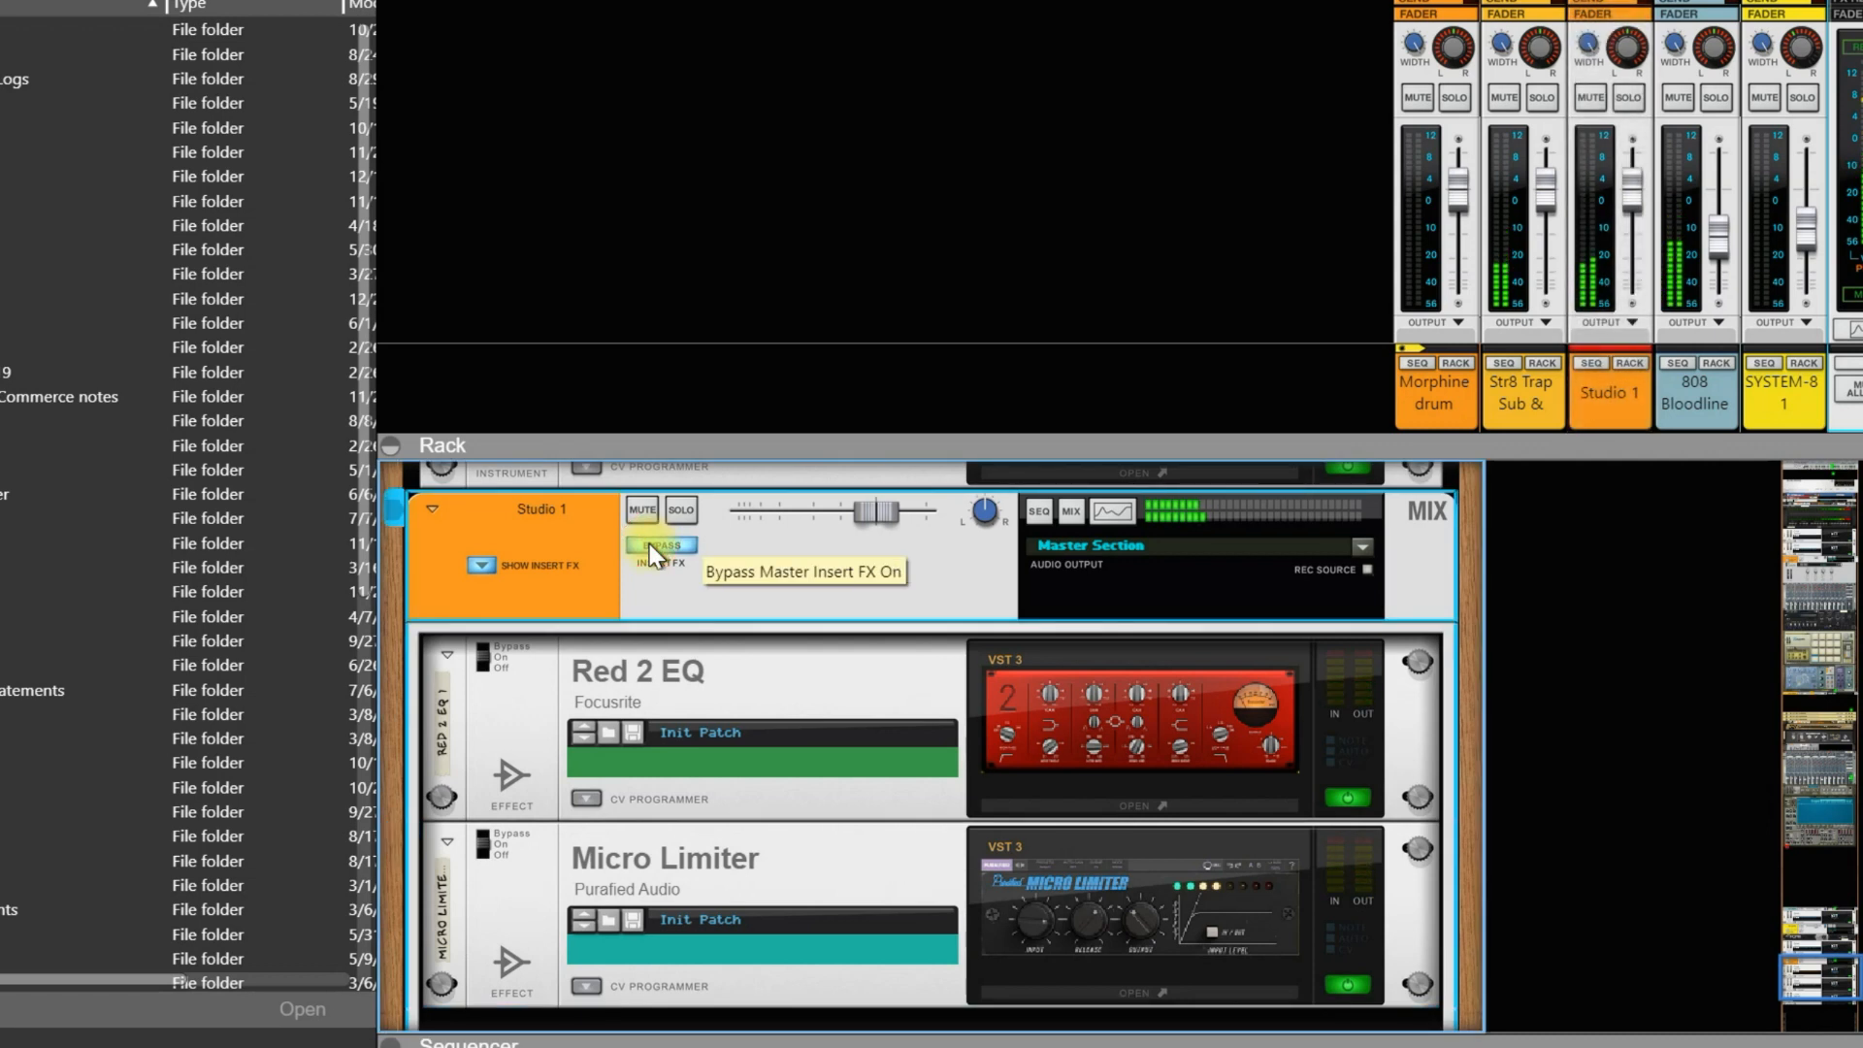
pyautogui.click(649, 546)
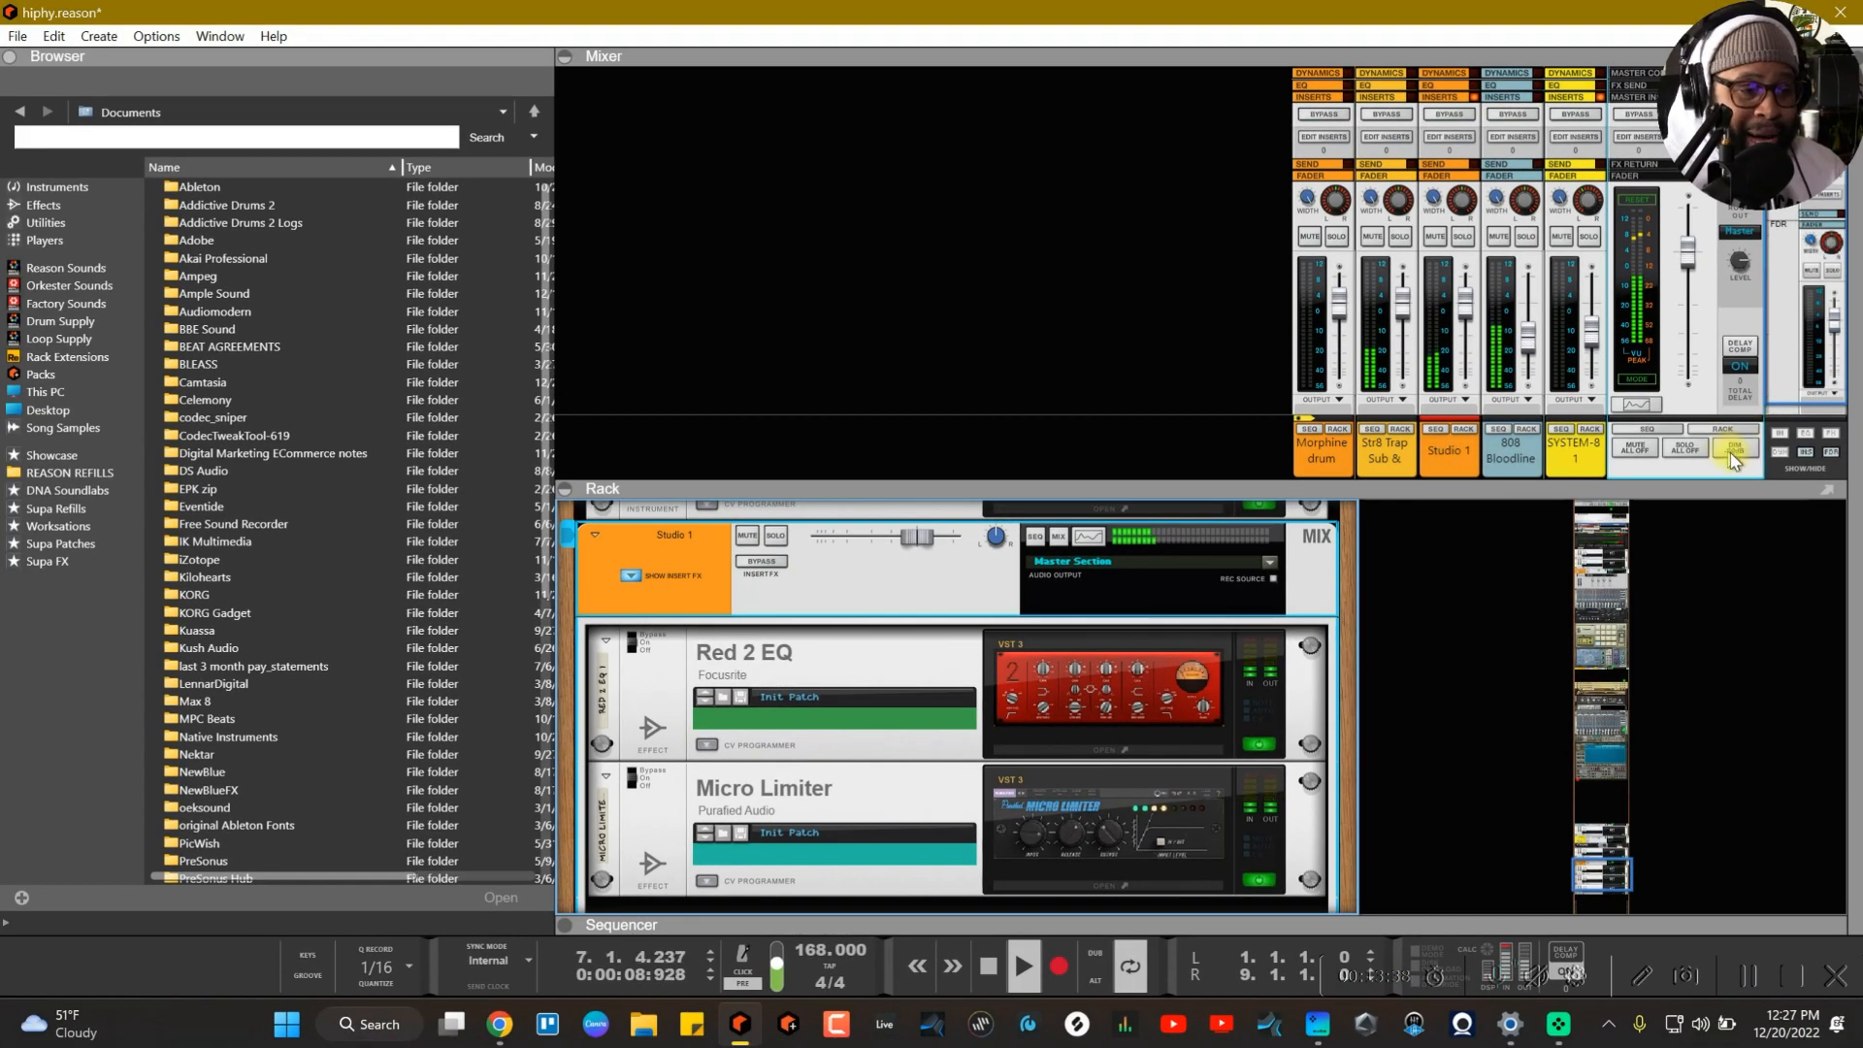
pyautogui.click(1816, 432)
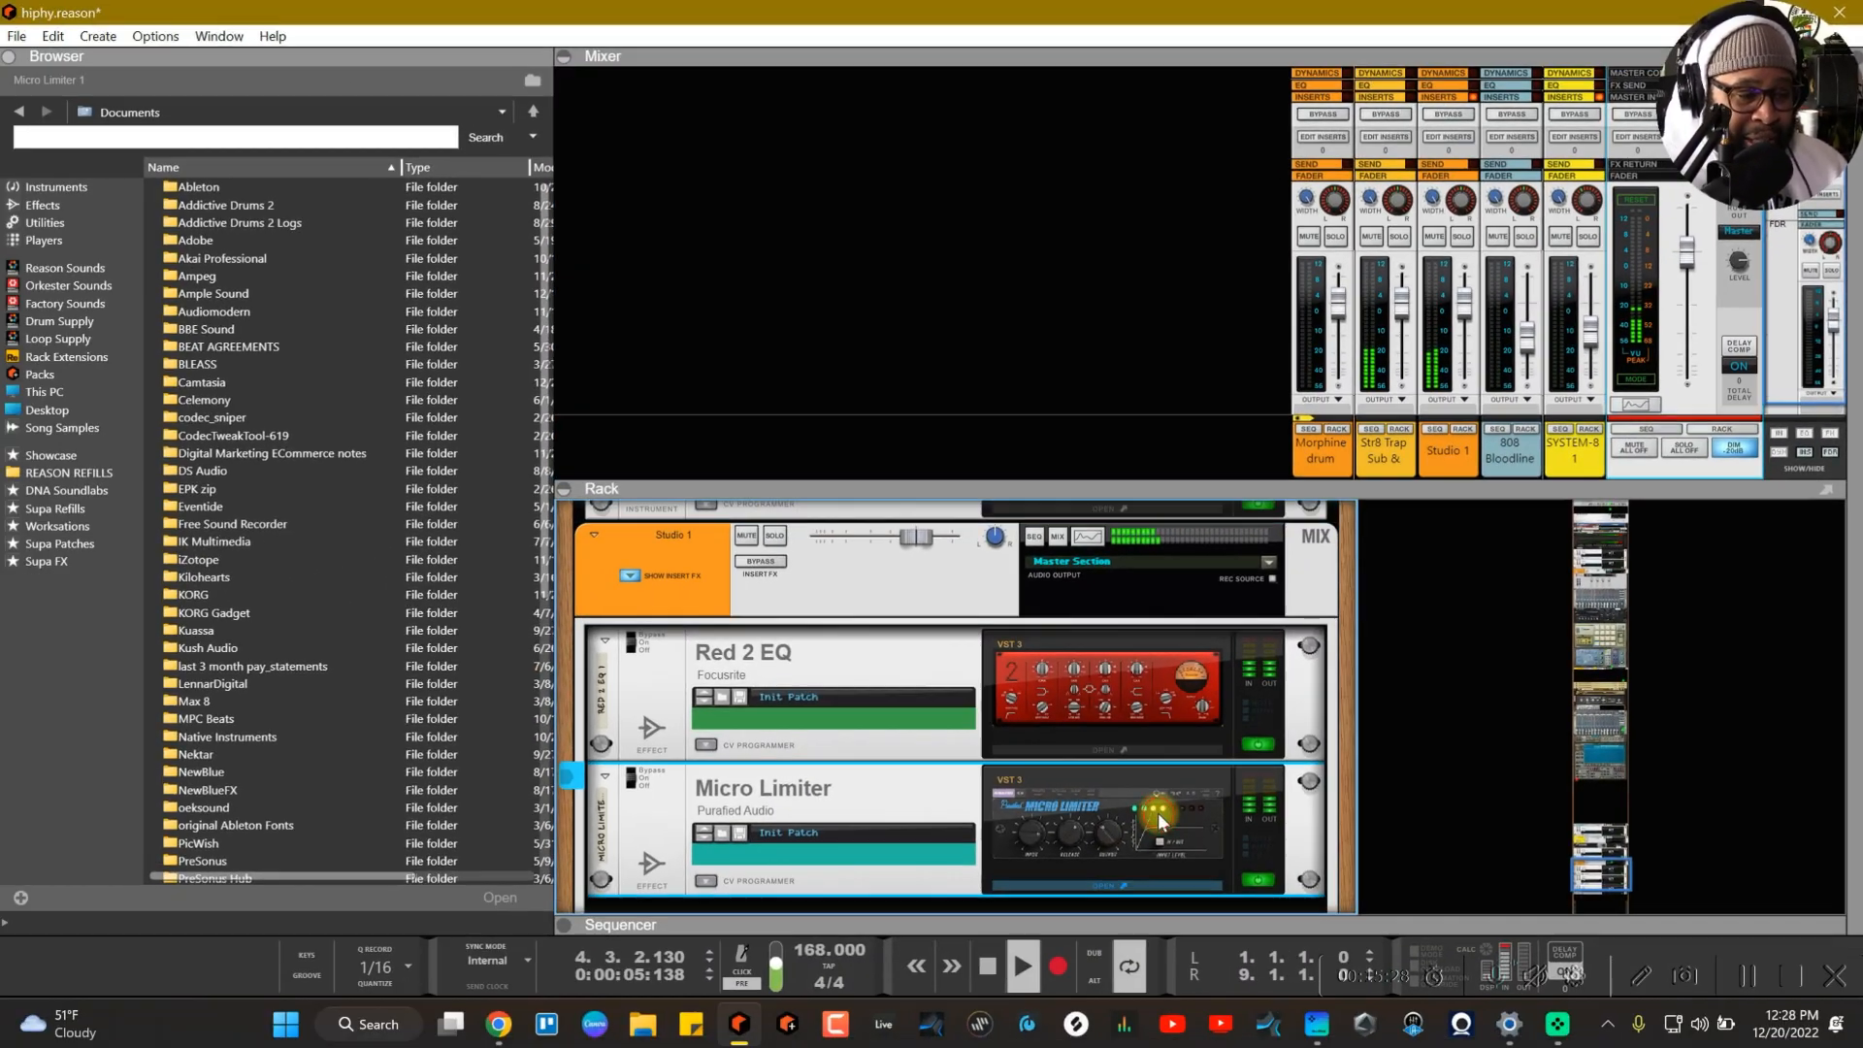
# Step: Reset the Micro Limiter's output to its default, turn off the master dim and close the limiter's window
pyautogui.click(987, 1021)
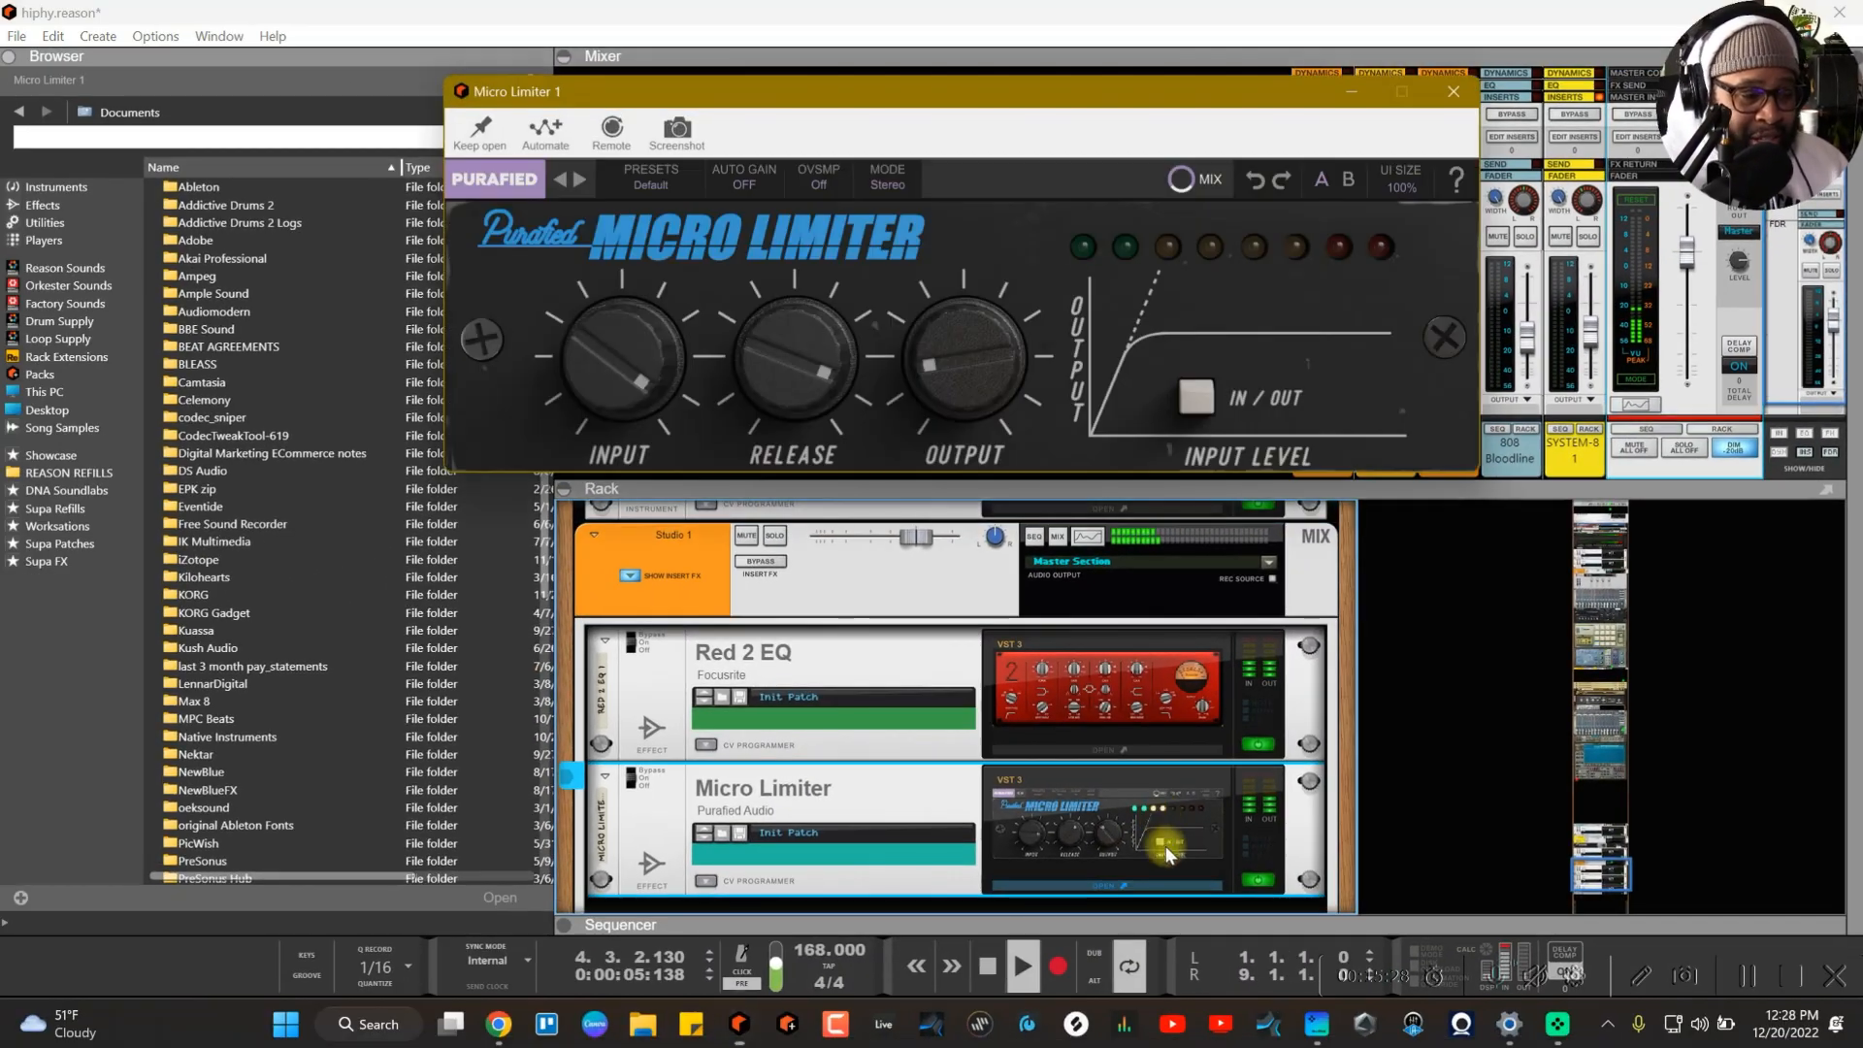
pyautogui.doubleClick(1004, 351)
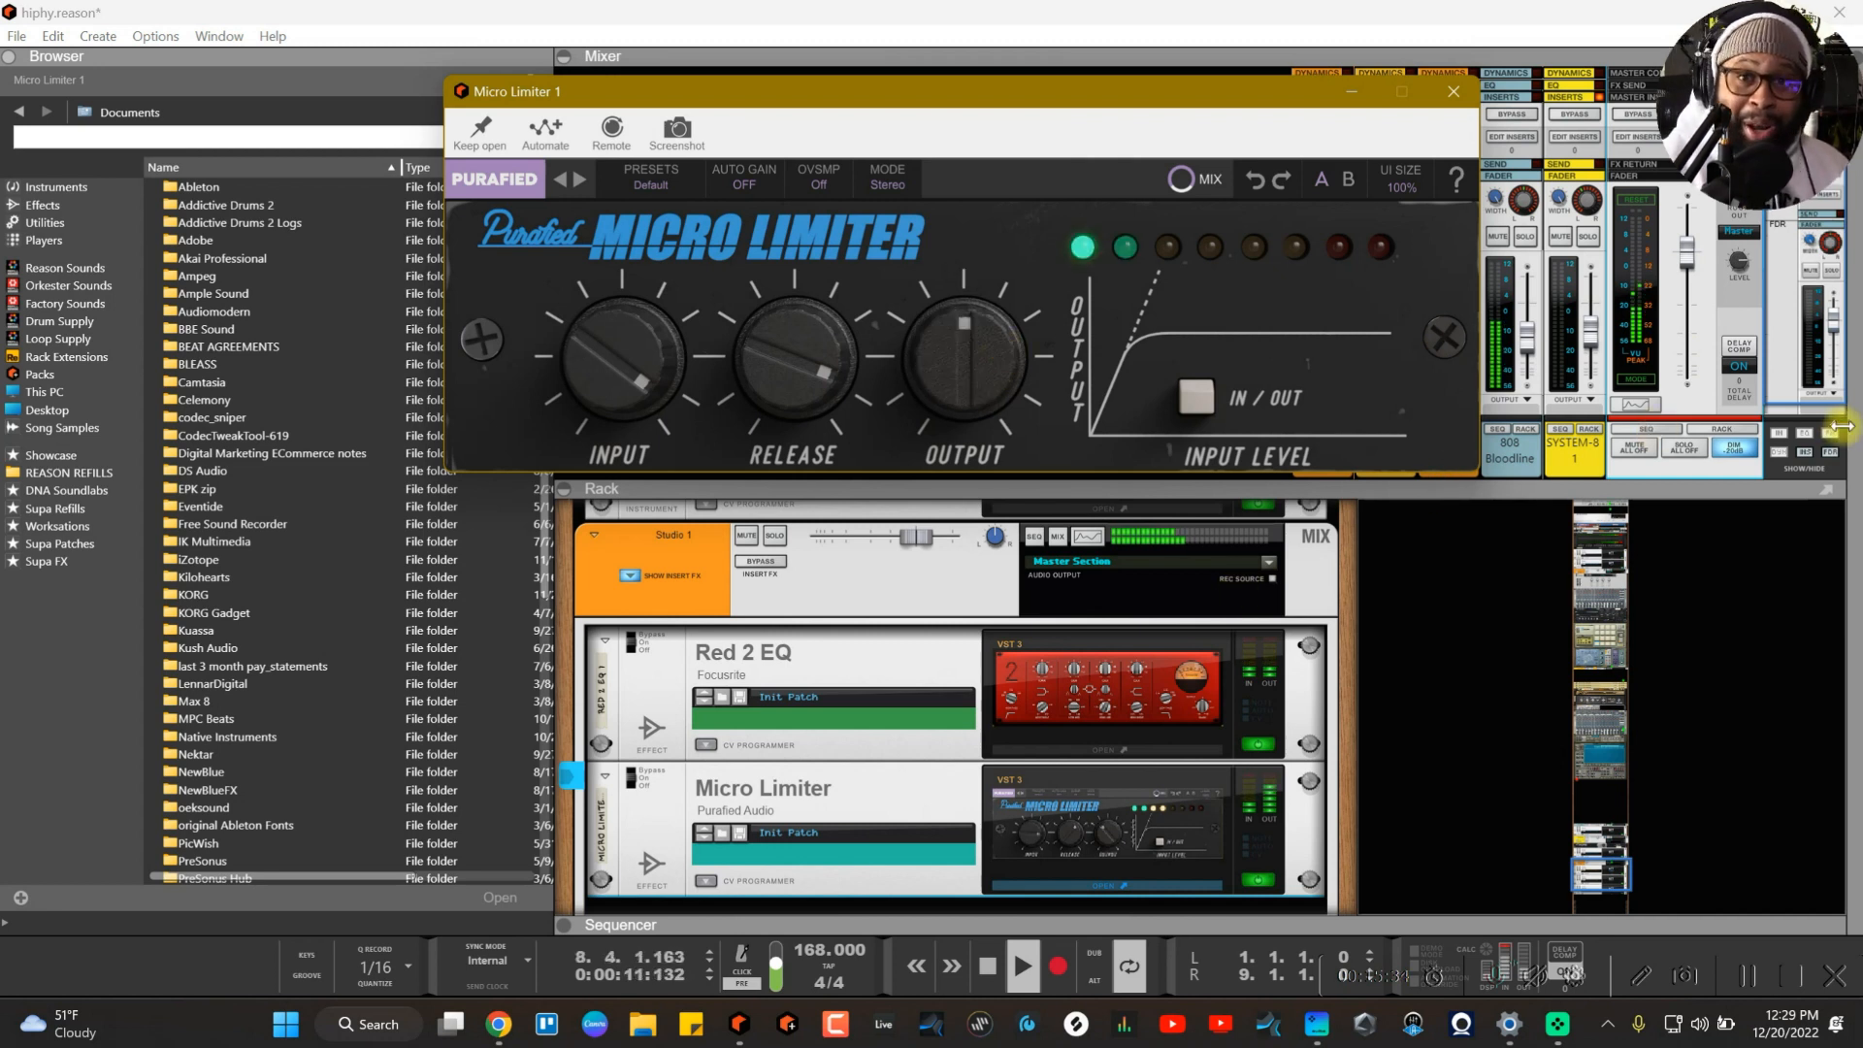
pyautogui.click(1748, 452)
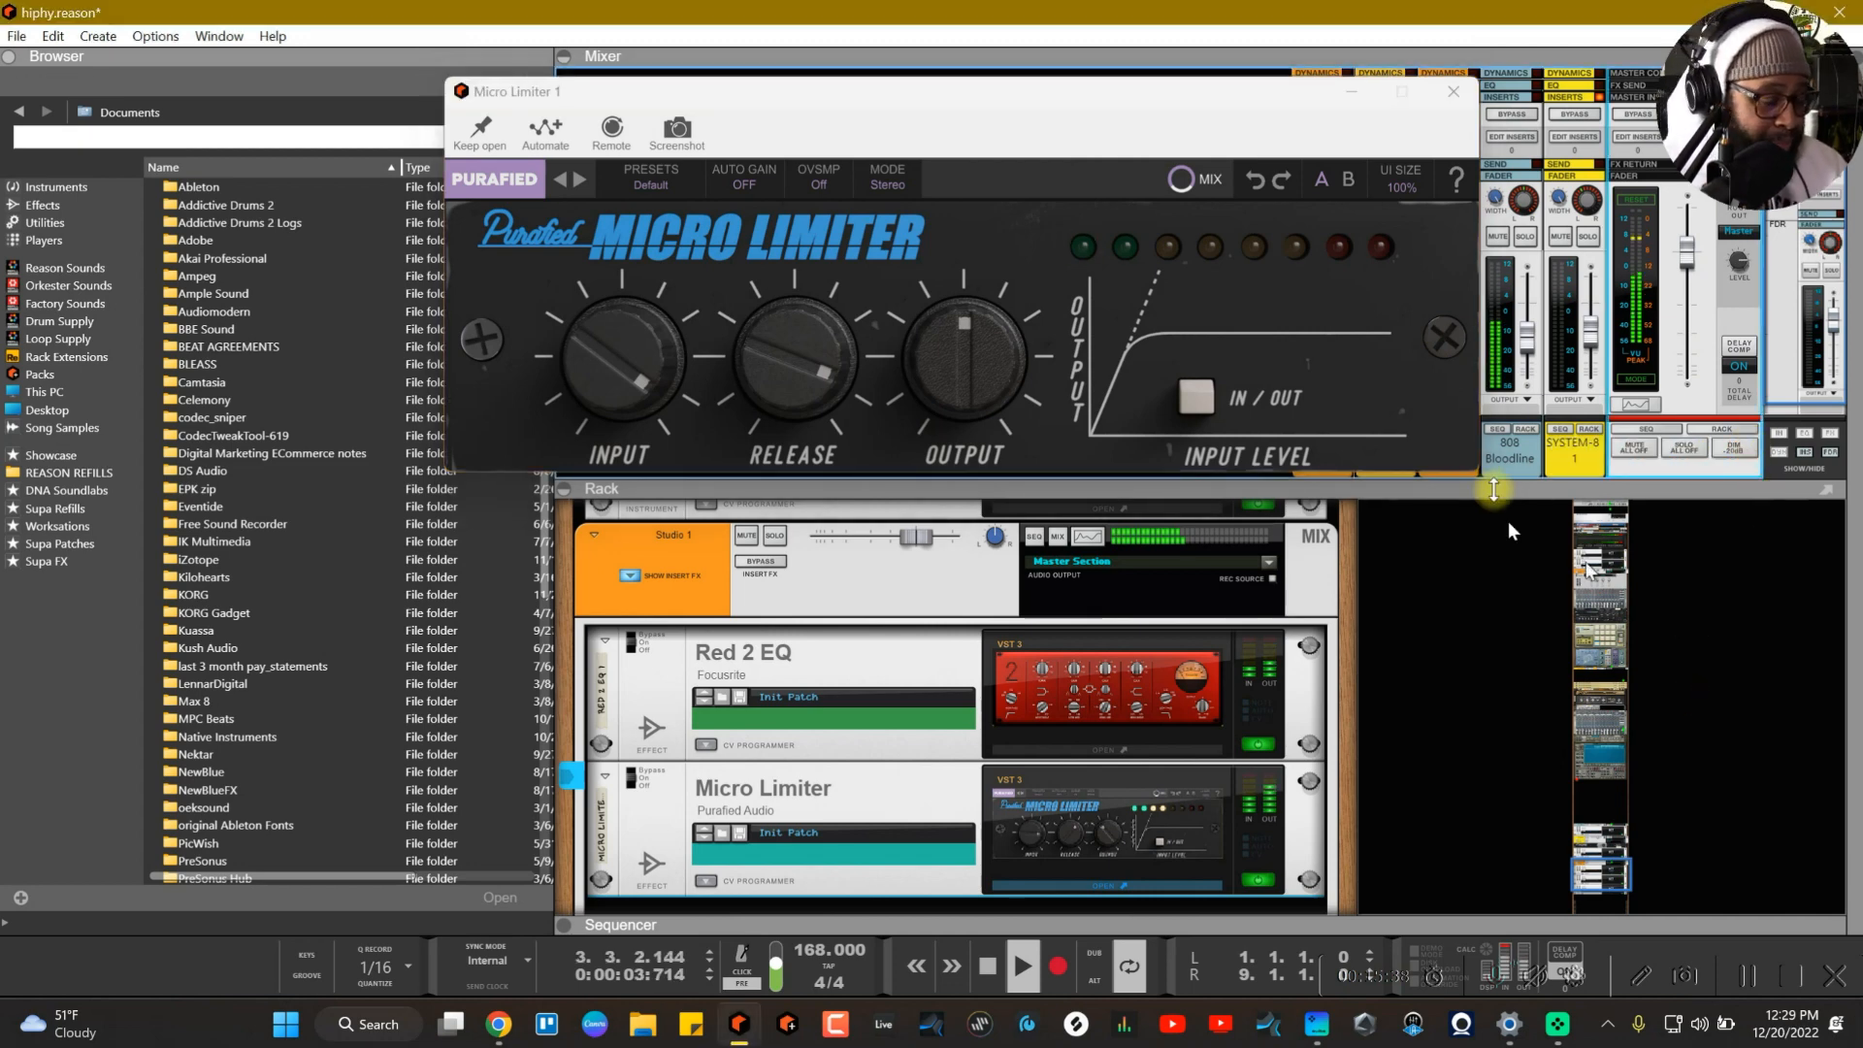
pyautogui.click(1453, 95)
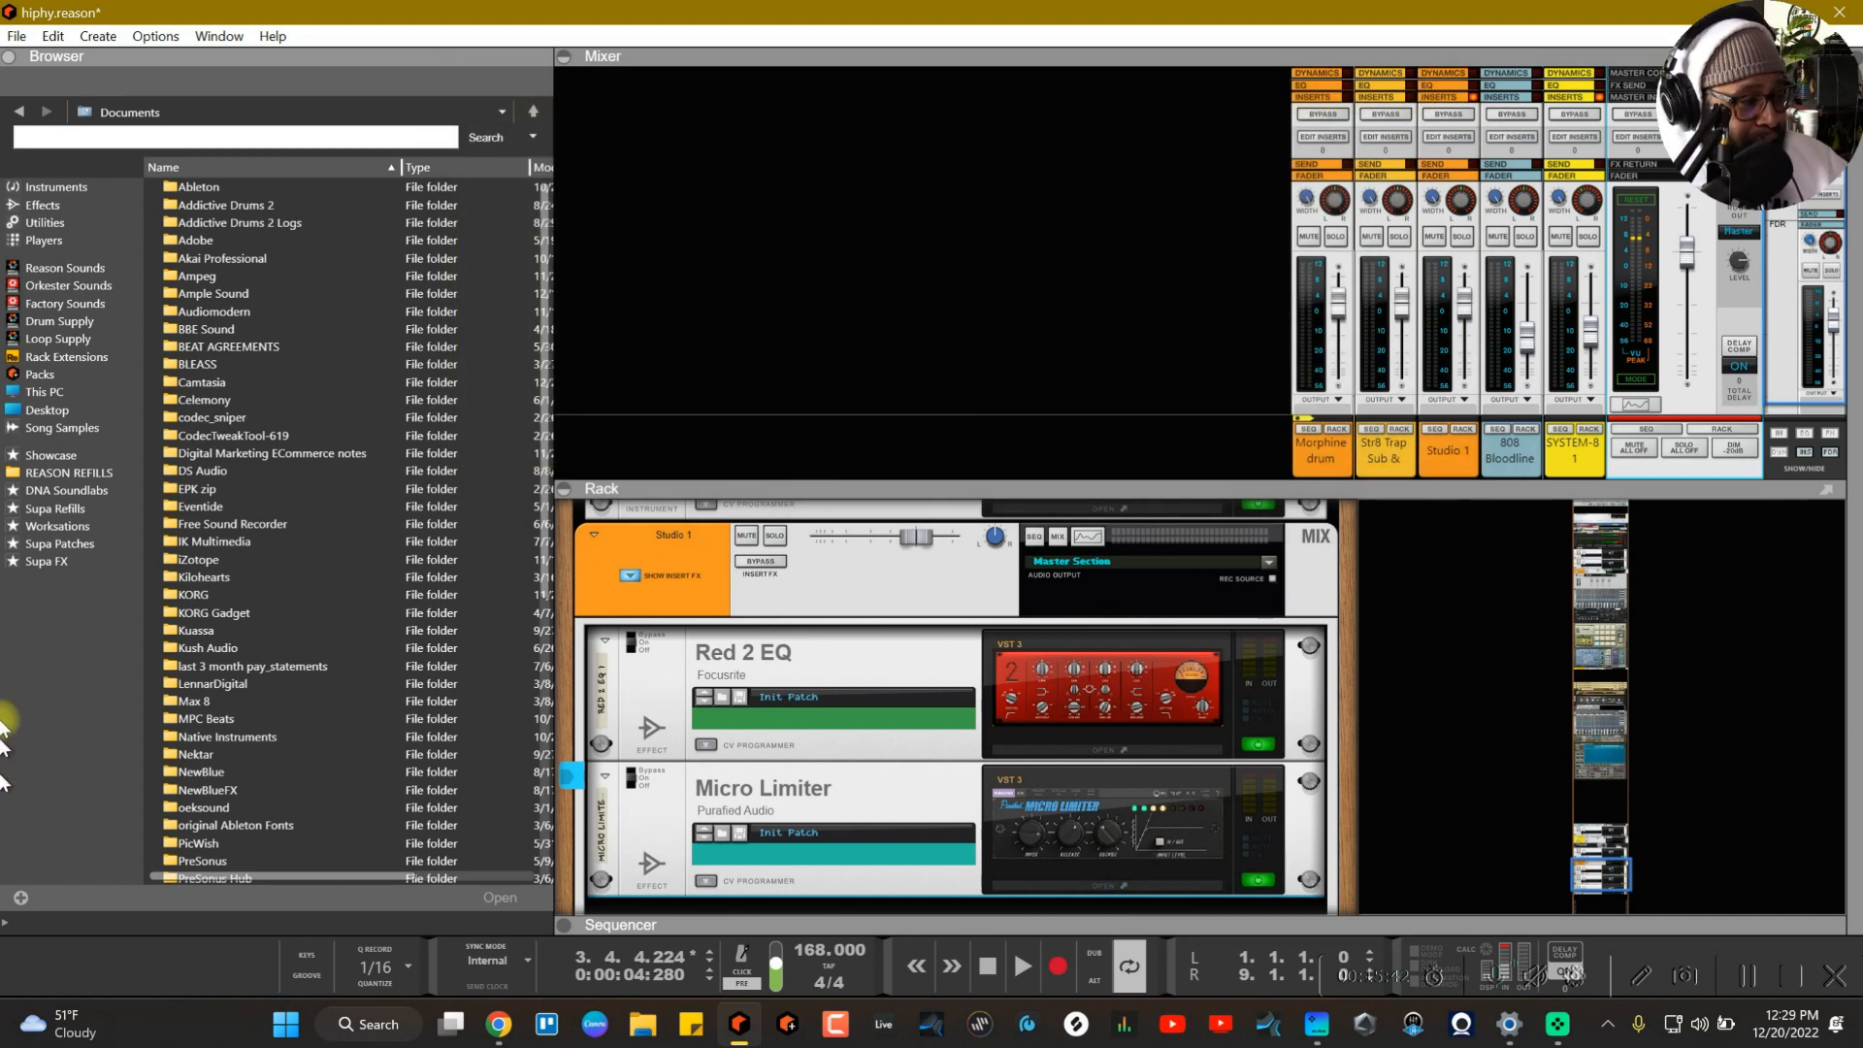
# Step: Find the ReGain Audio Gain Assistant among the utilities and add it after the Micro Limiter in Studio 1's insert chain
pyautogui.click(24, 226)
pyautogui.scroll(-2, 330, 426)
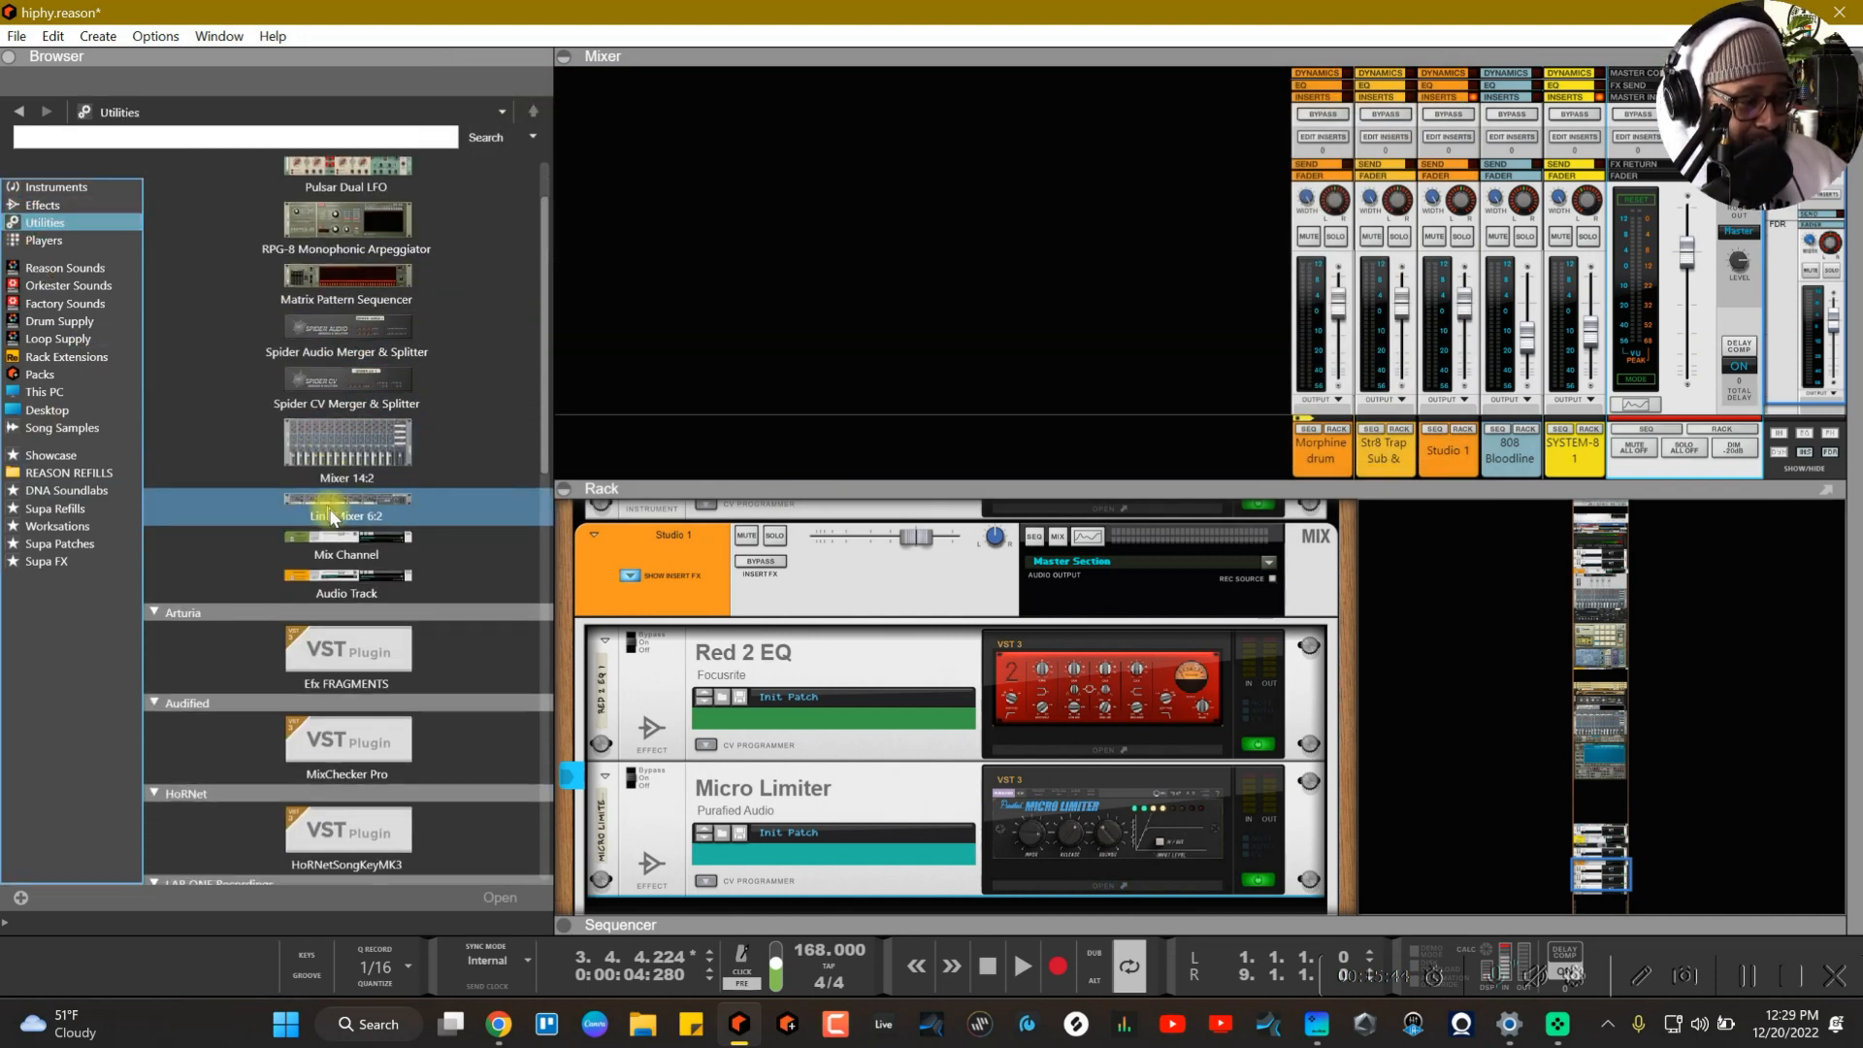
pyautogui.scroll(-10, 485, 494)
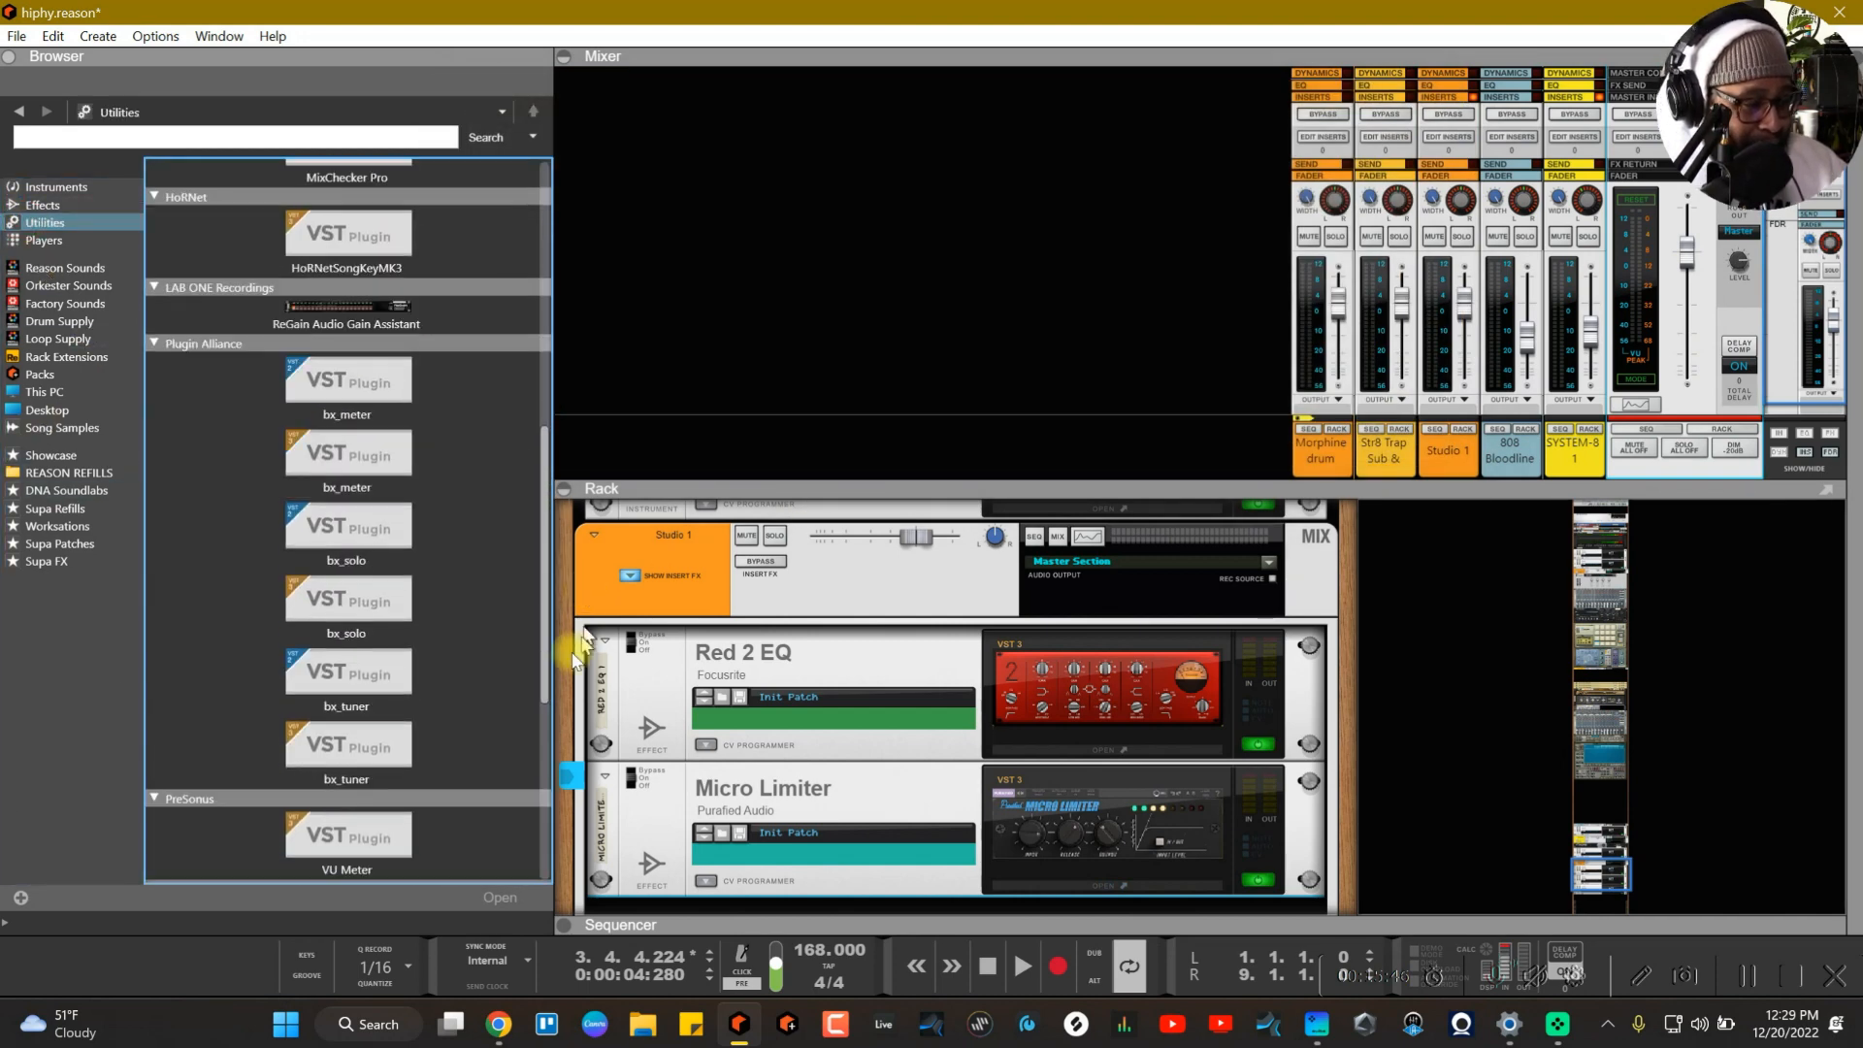
pyautogui.moveTo(346, 381); pyautogui.dragTo(1133, 883)
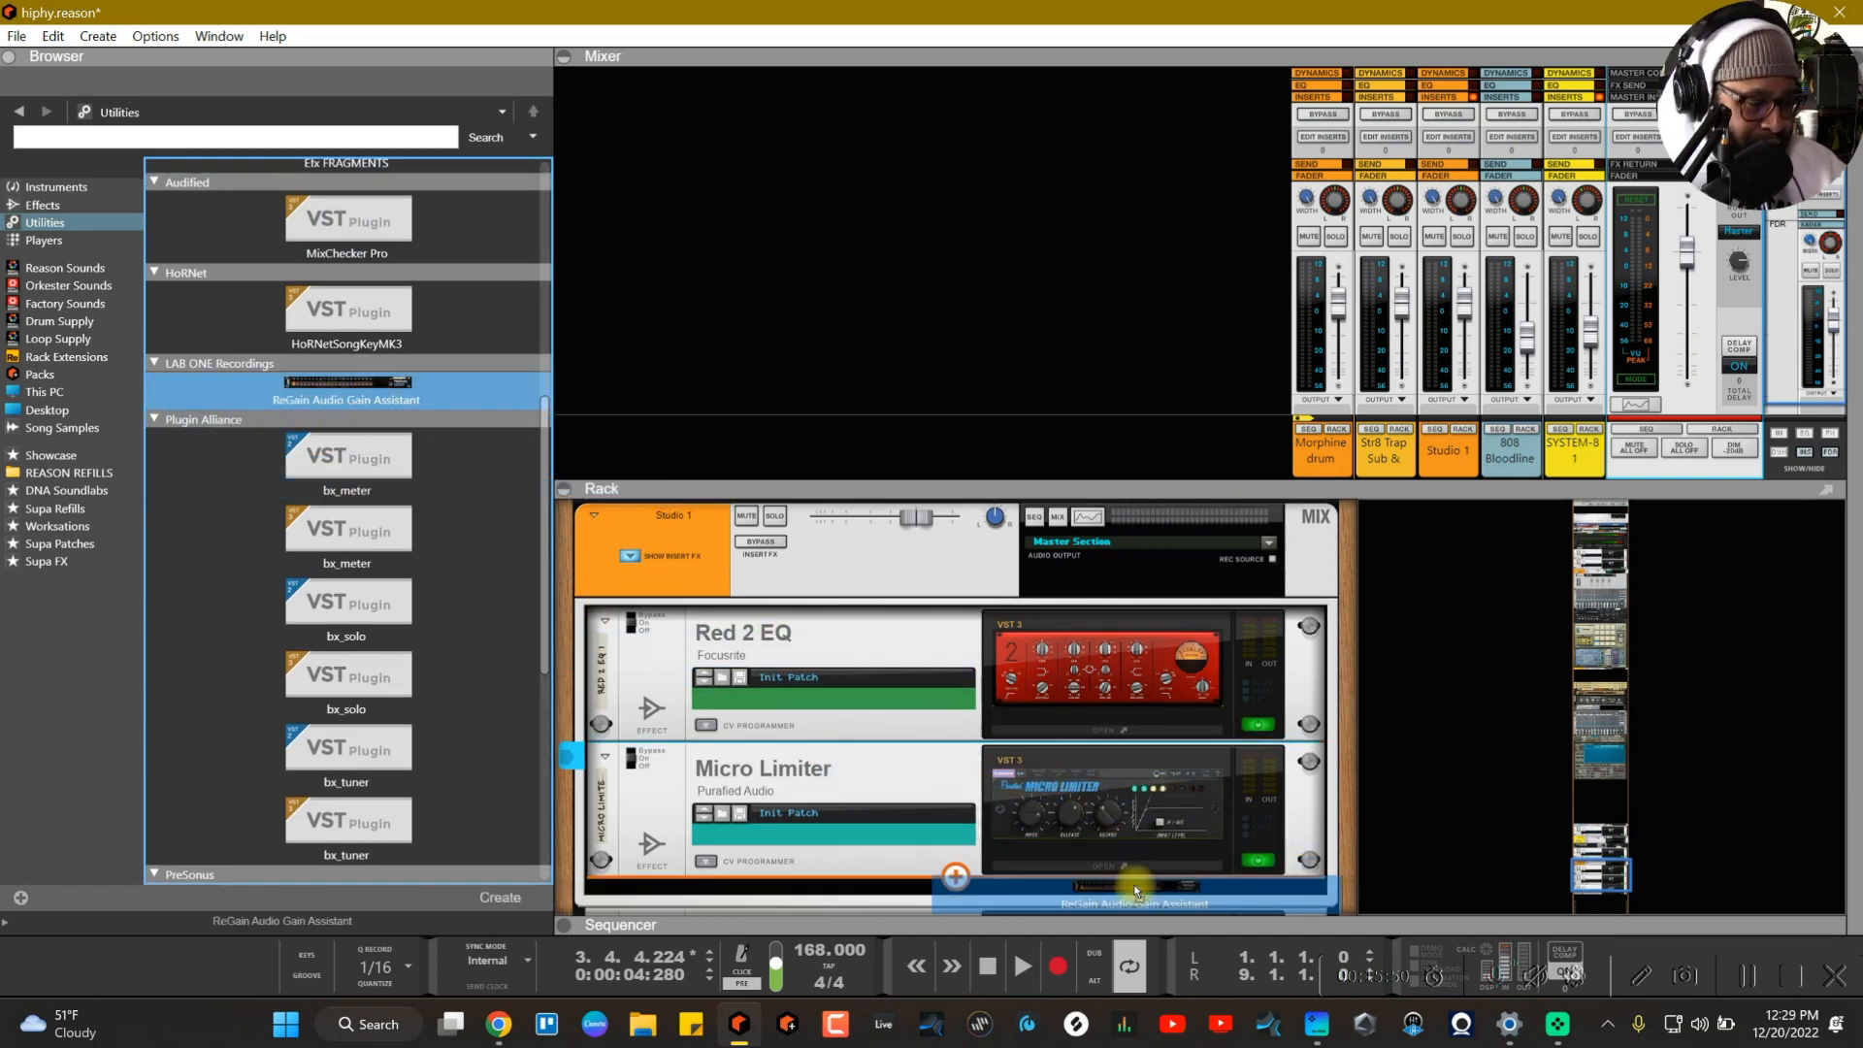
pyautogui.scroll(-5, 1106, 832)
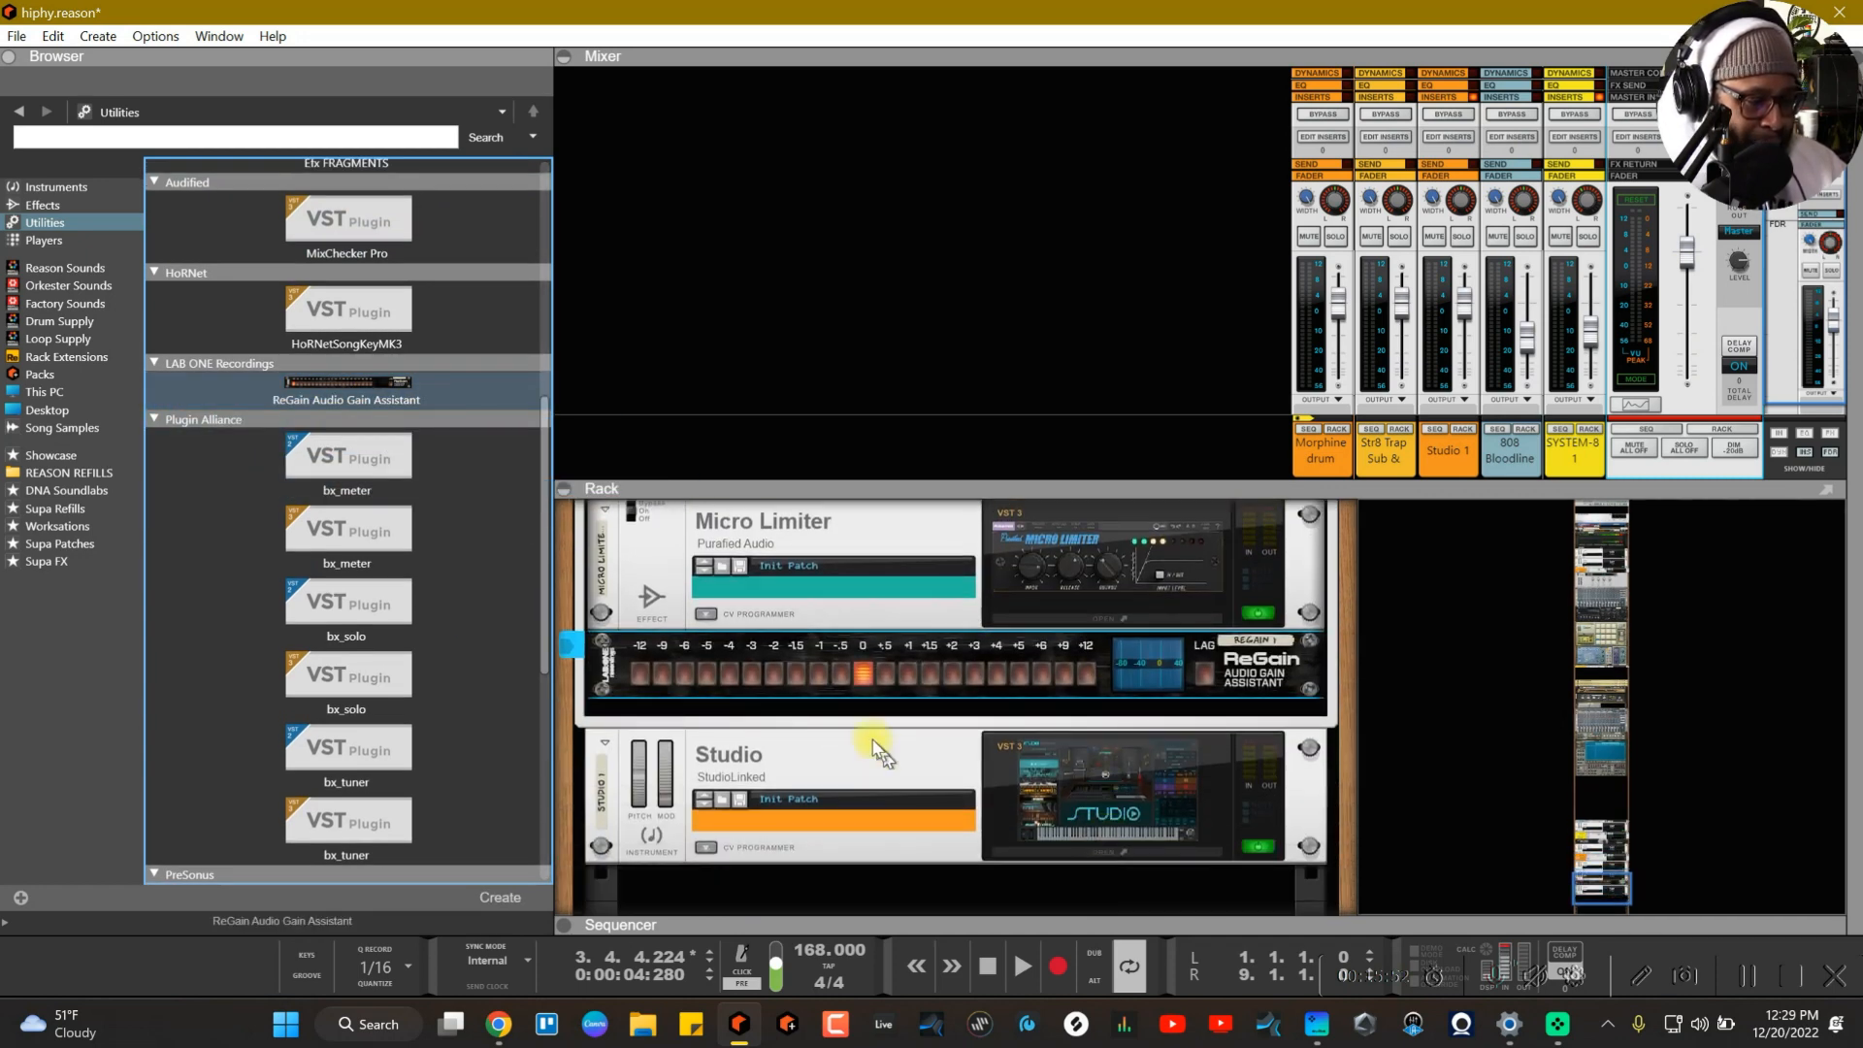
# Step: Lower ReGain's gain setting to -5 dB and on to -9 dB during playback
pyautogui.scroll(3, 912, 698)
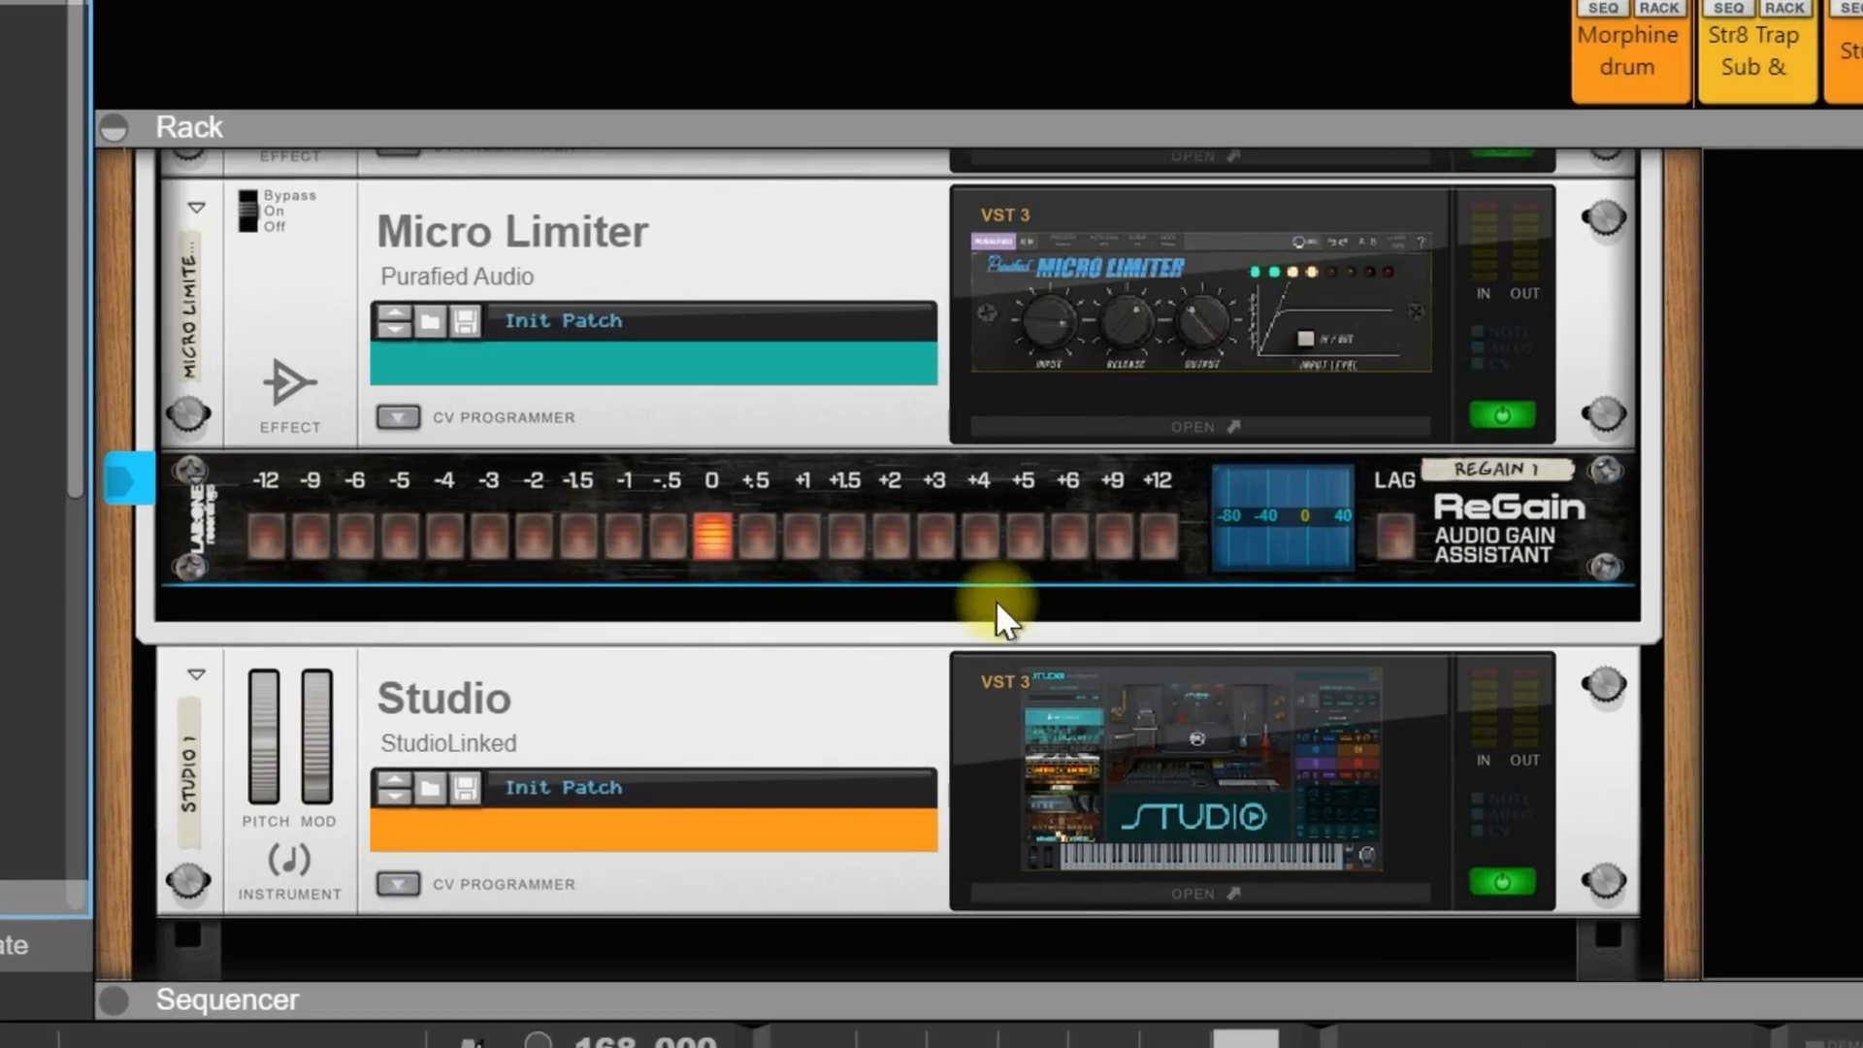
pyautogui.click(413, 534)
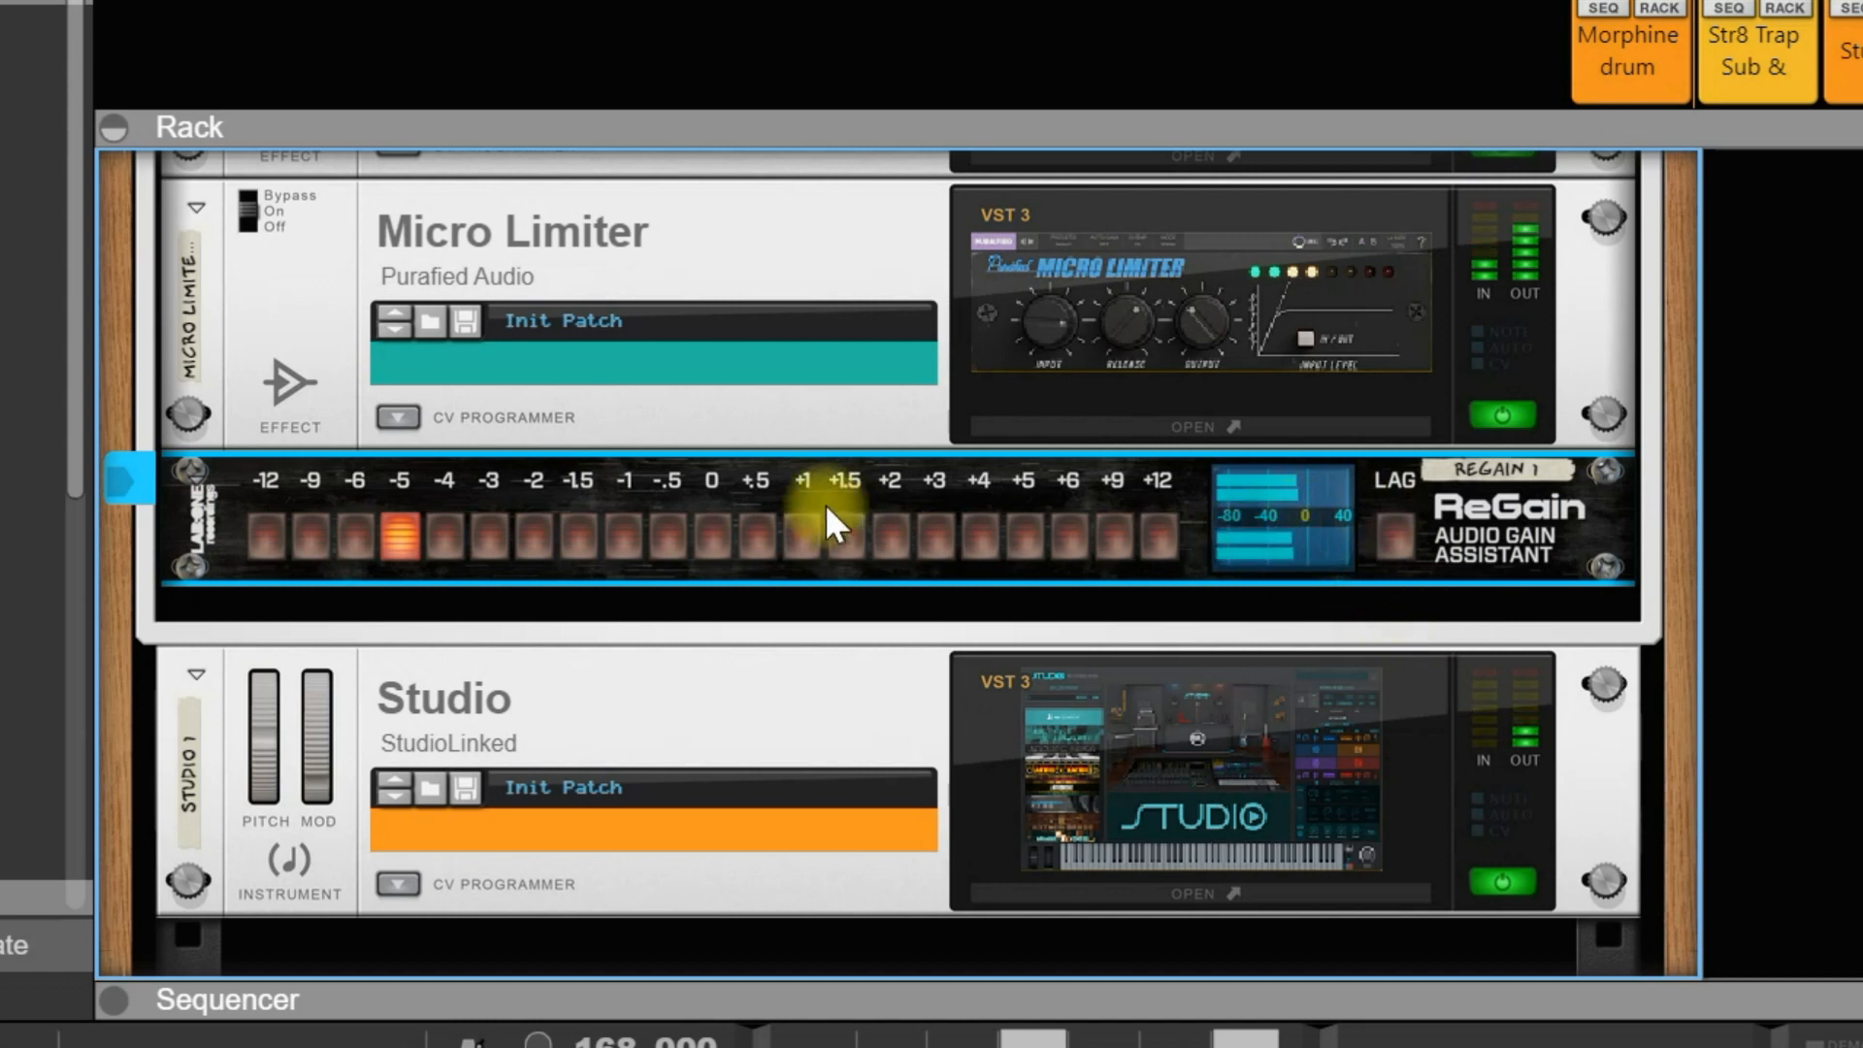
pyautogui.click(306, 534)
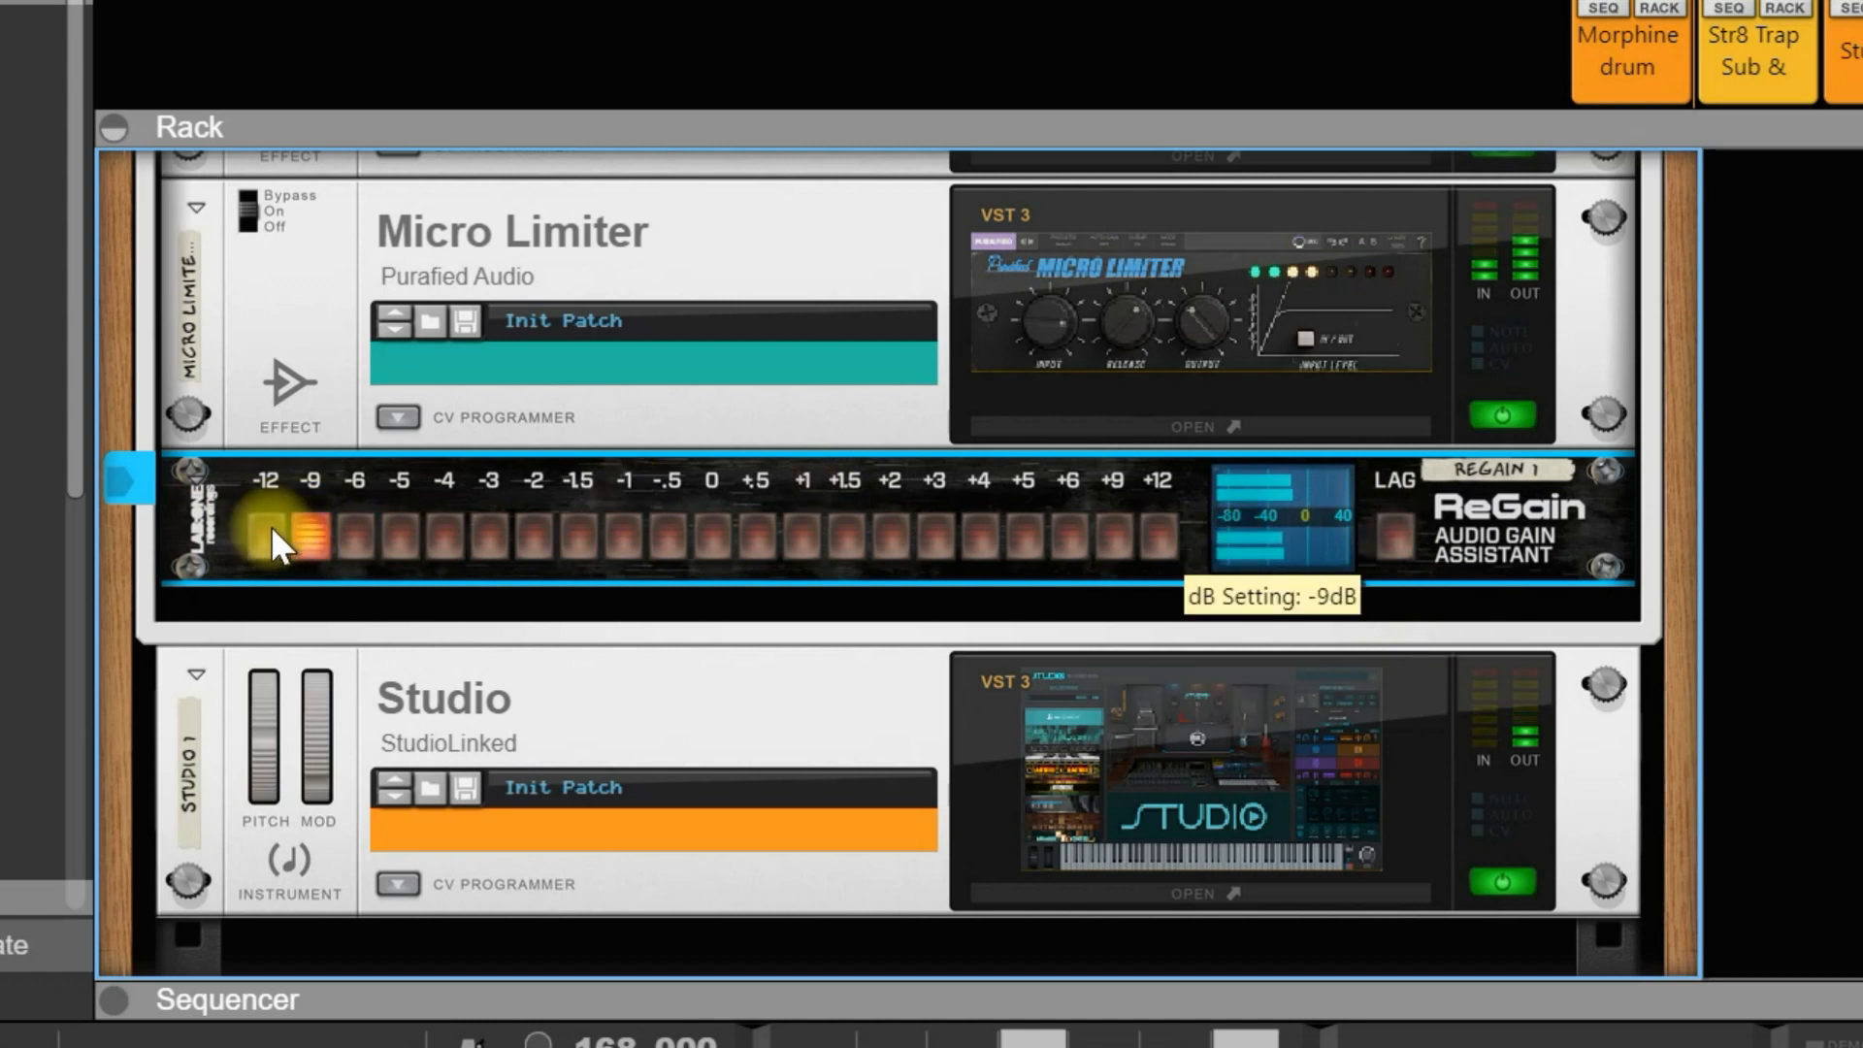
pyautogui.click(357, 534)
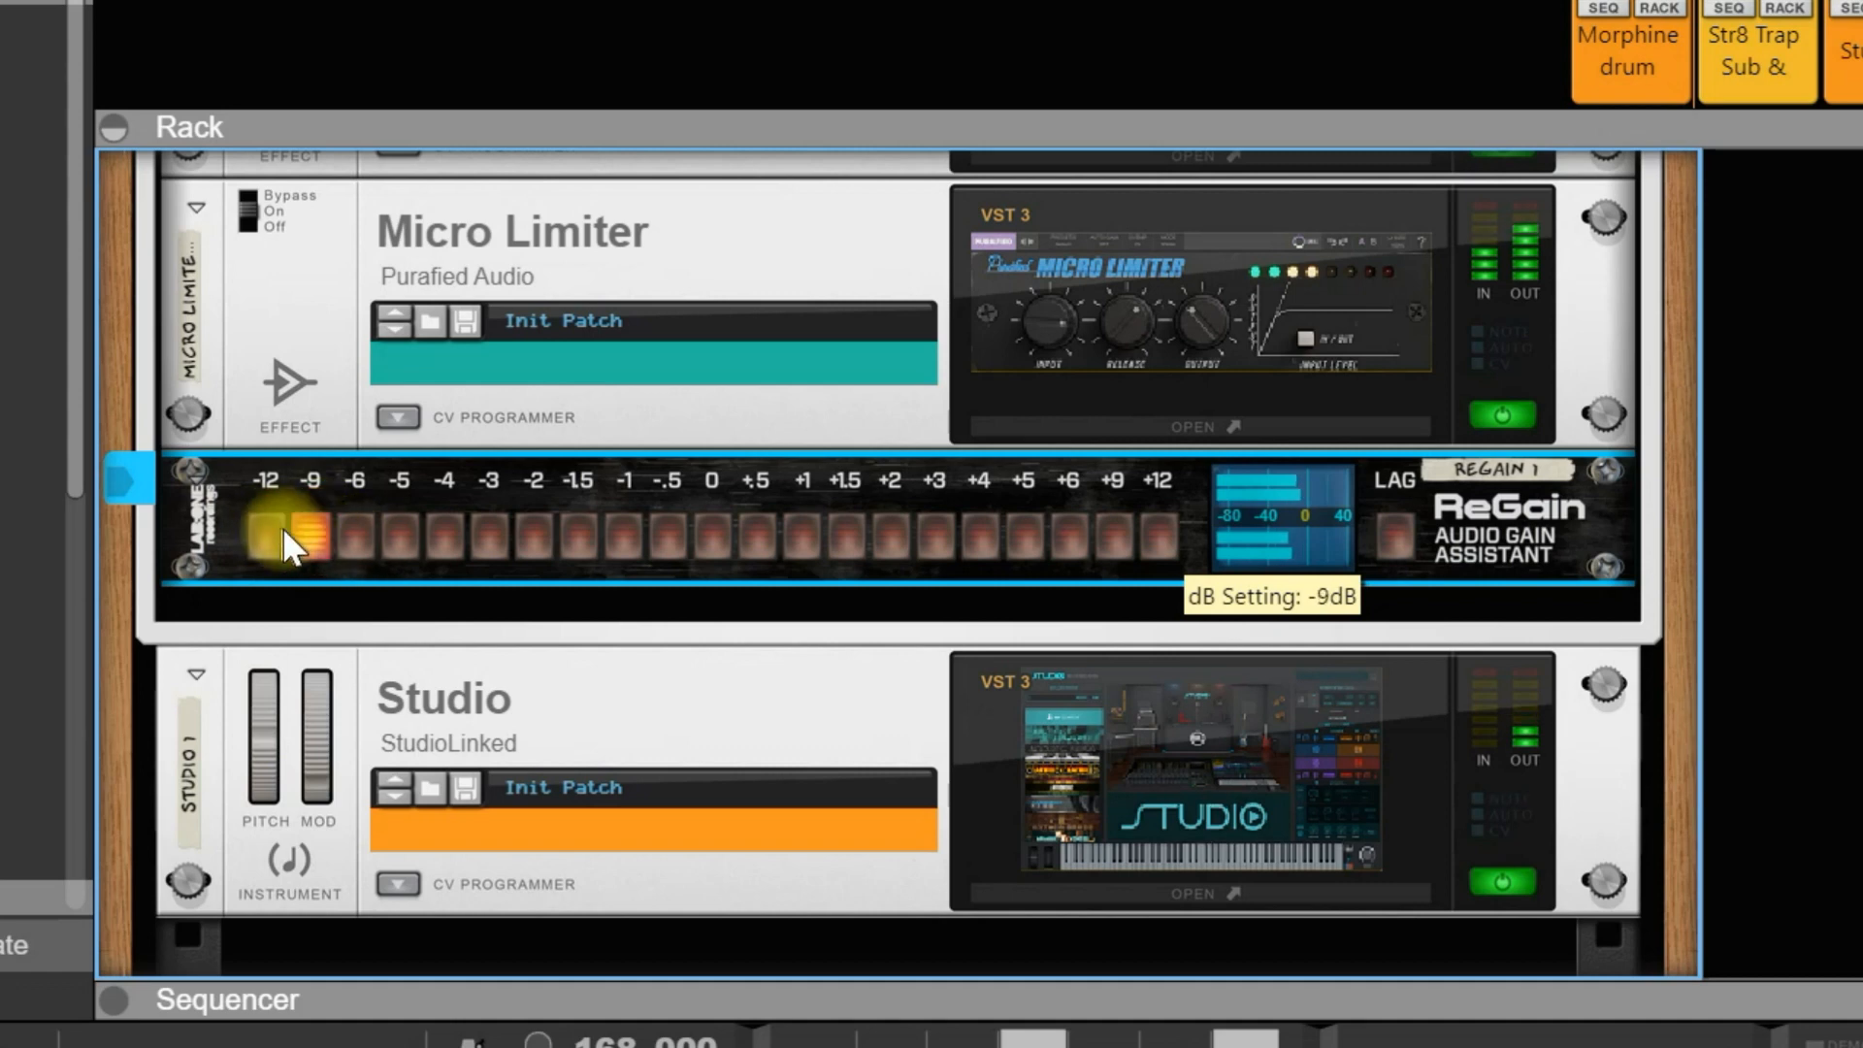
pyautogui.click(268, 534)
pyautogui.click(317, 531)
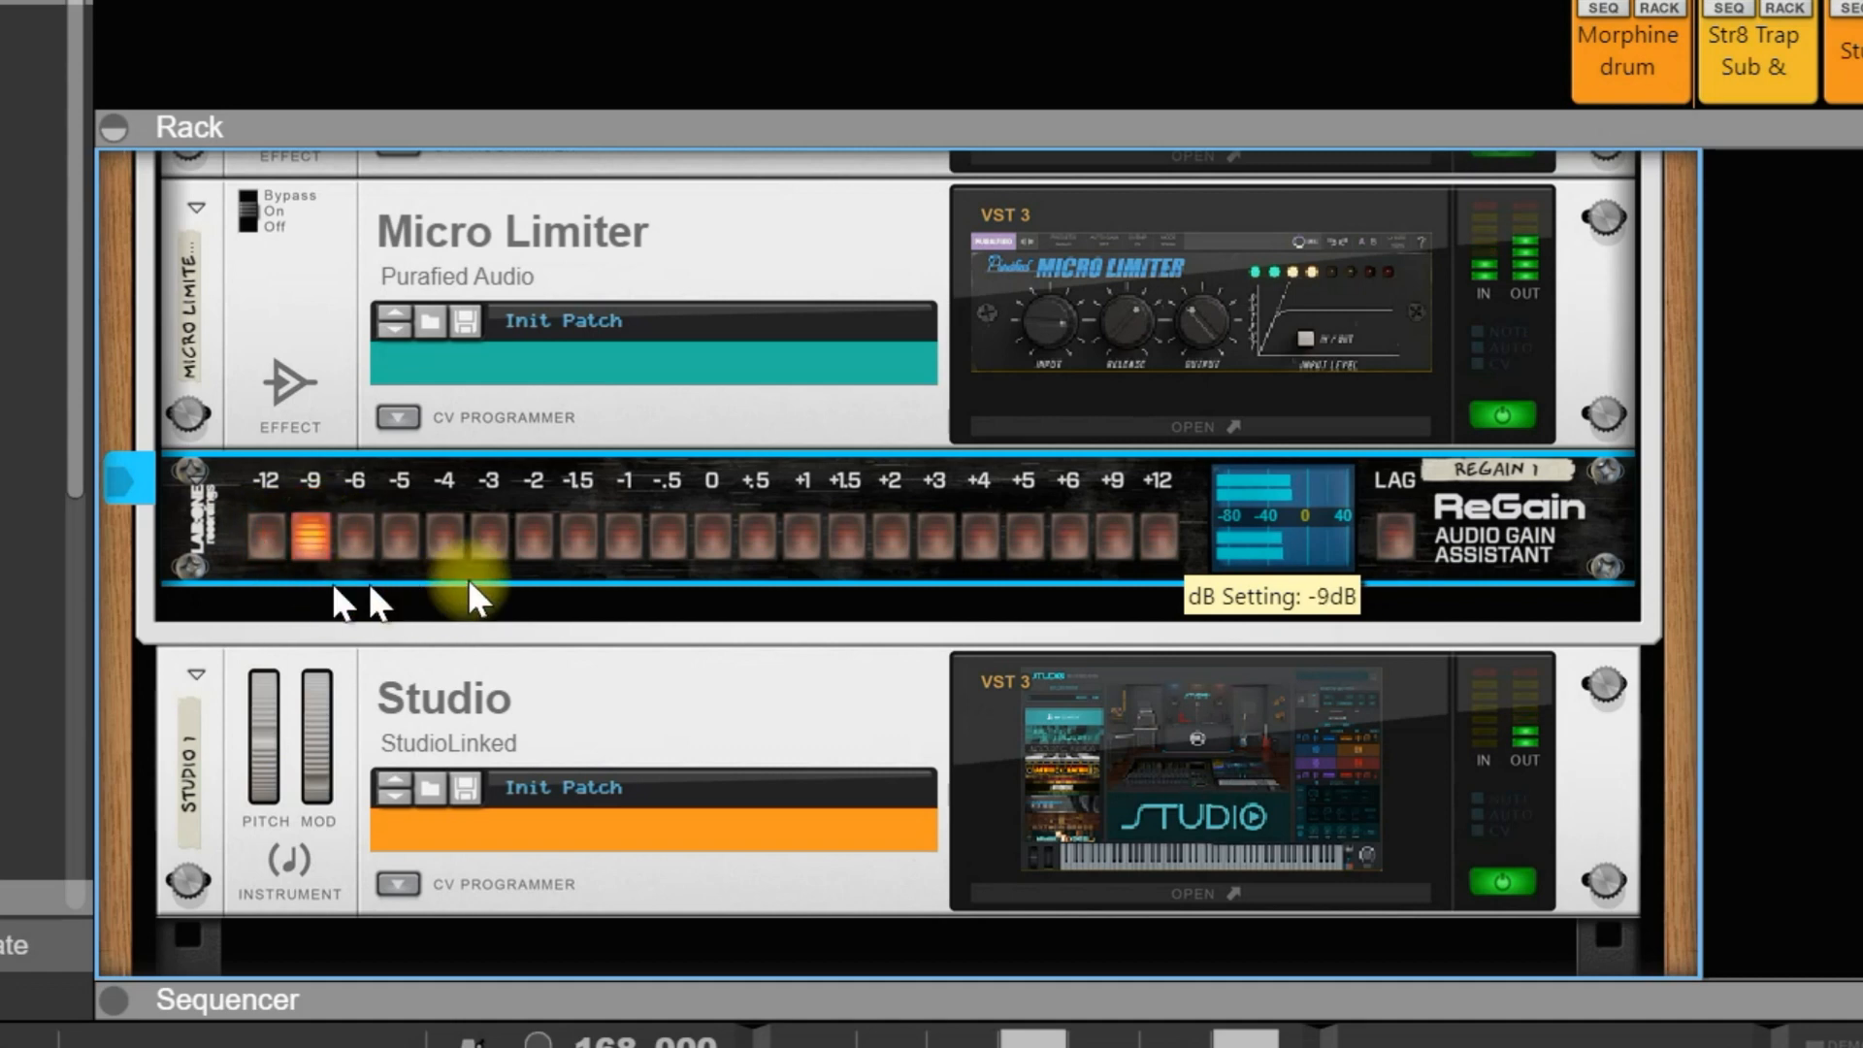
# Step: Compare Studio 1's level with its insert effects bypassed and active
pyautogui.scroll(5, 937, 674)
pyautogui.scroll(2, 946, 555)
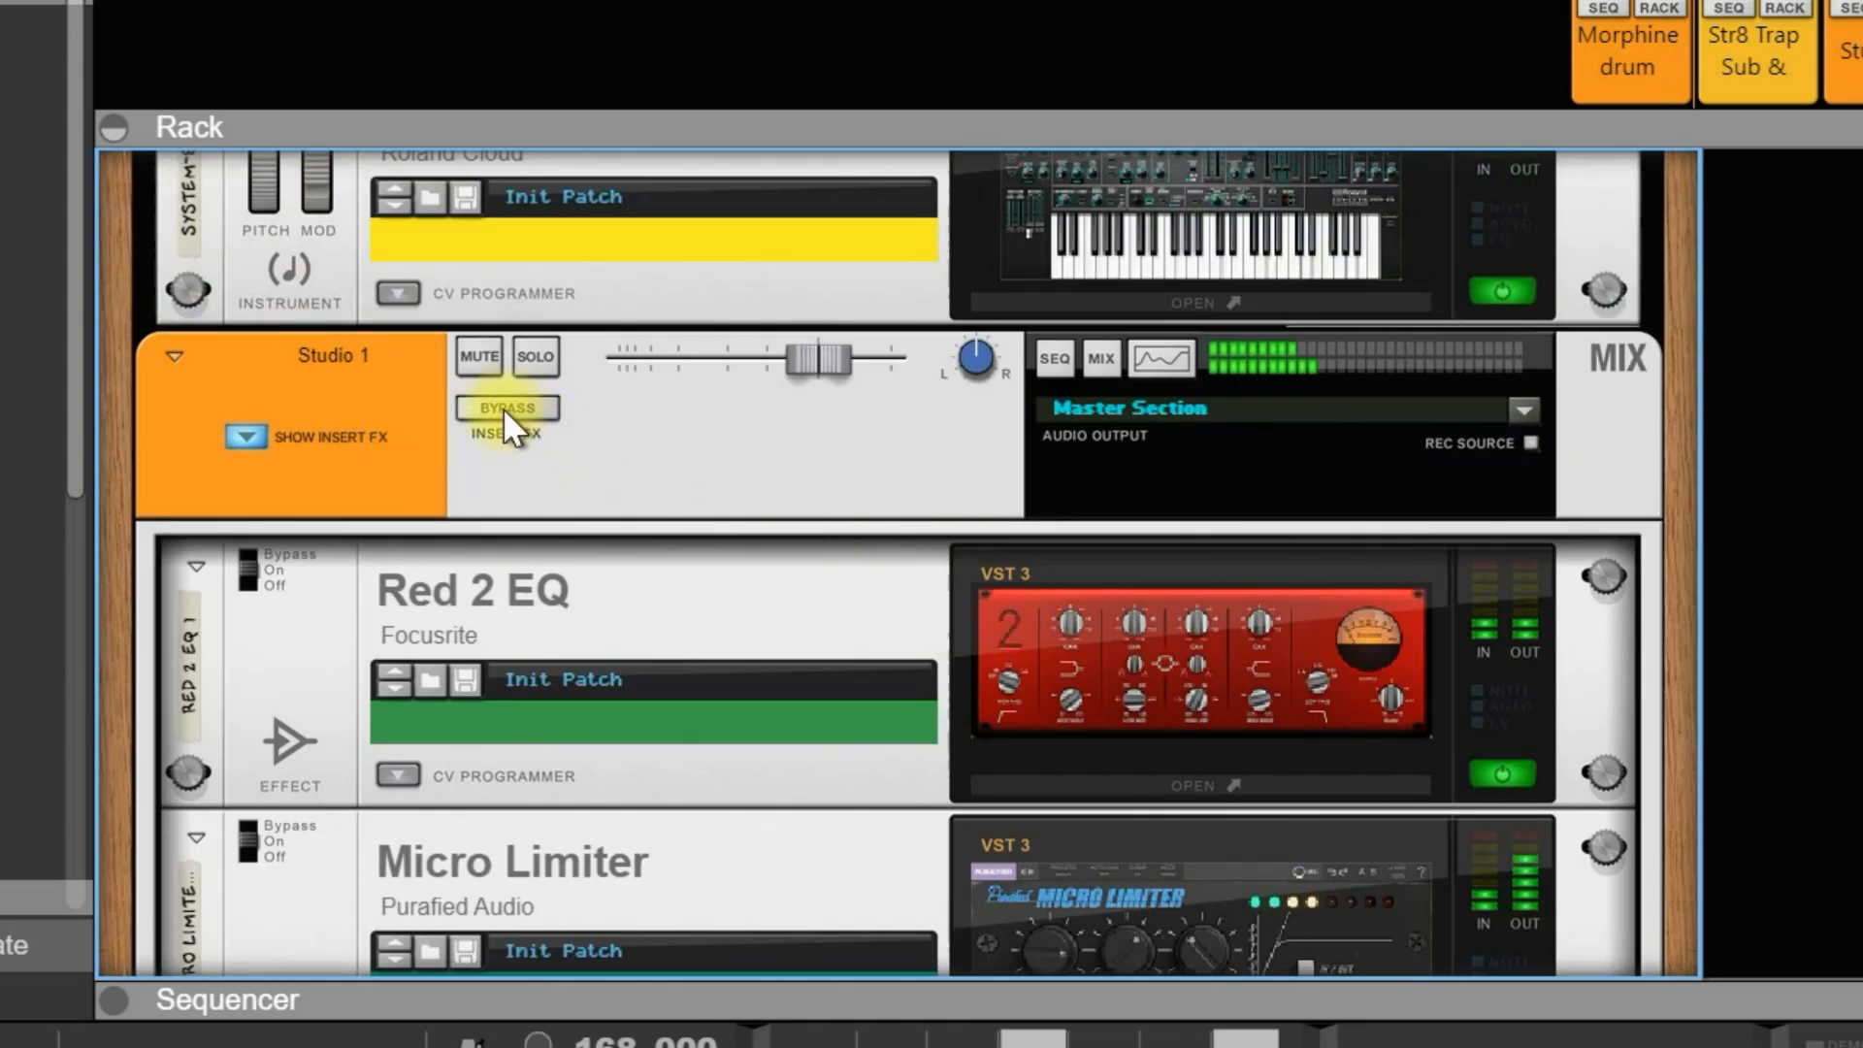
pyautogui.click(510, 404)
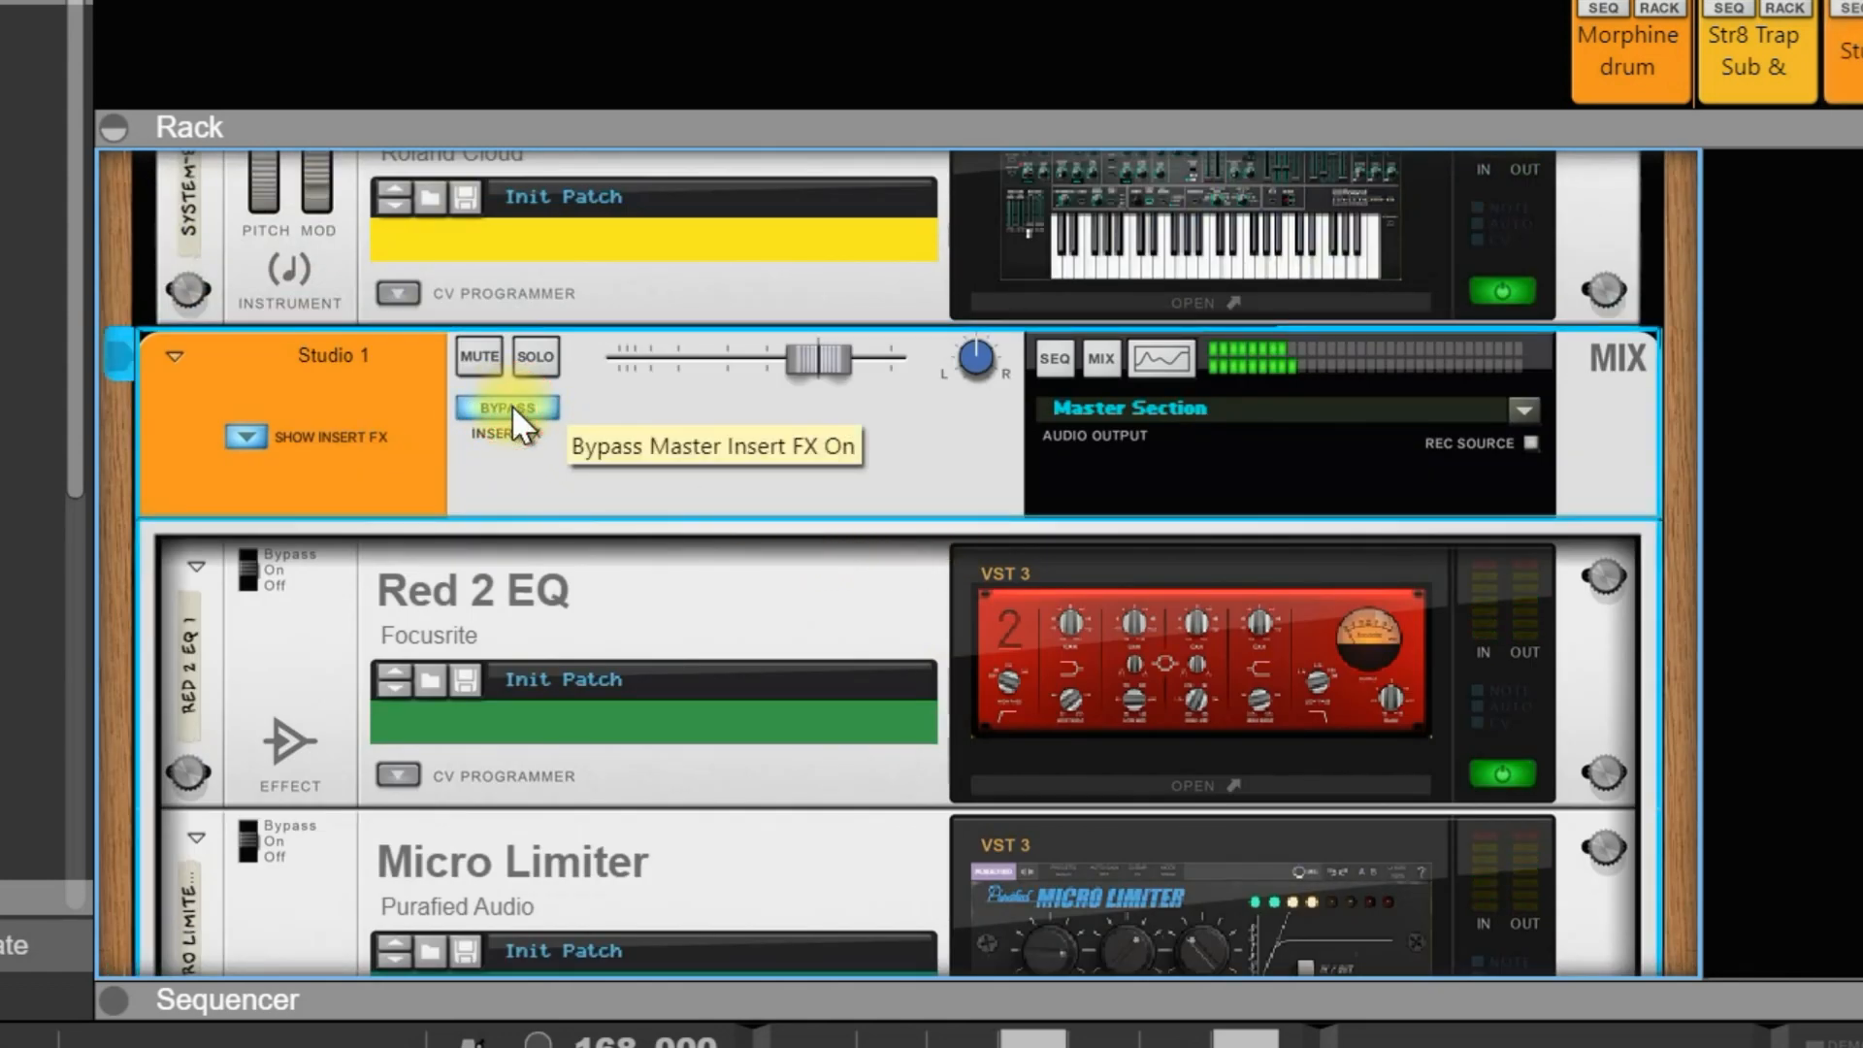
pyautogui.click(512, 405)
# Step: Set ReGain to -12 dB and compare Studio 1's level with the insert effects bypassed and active
pyautogui.scroll(-5, 534, 701)
pyautogui.click(274, 713)
pyautogui.scroll(3, 514, 526)
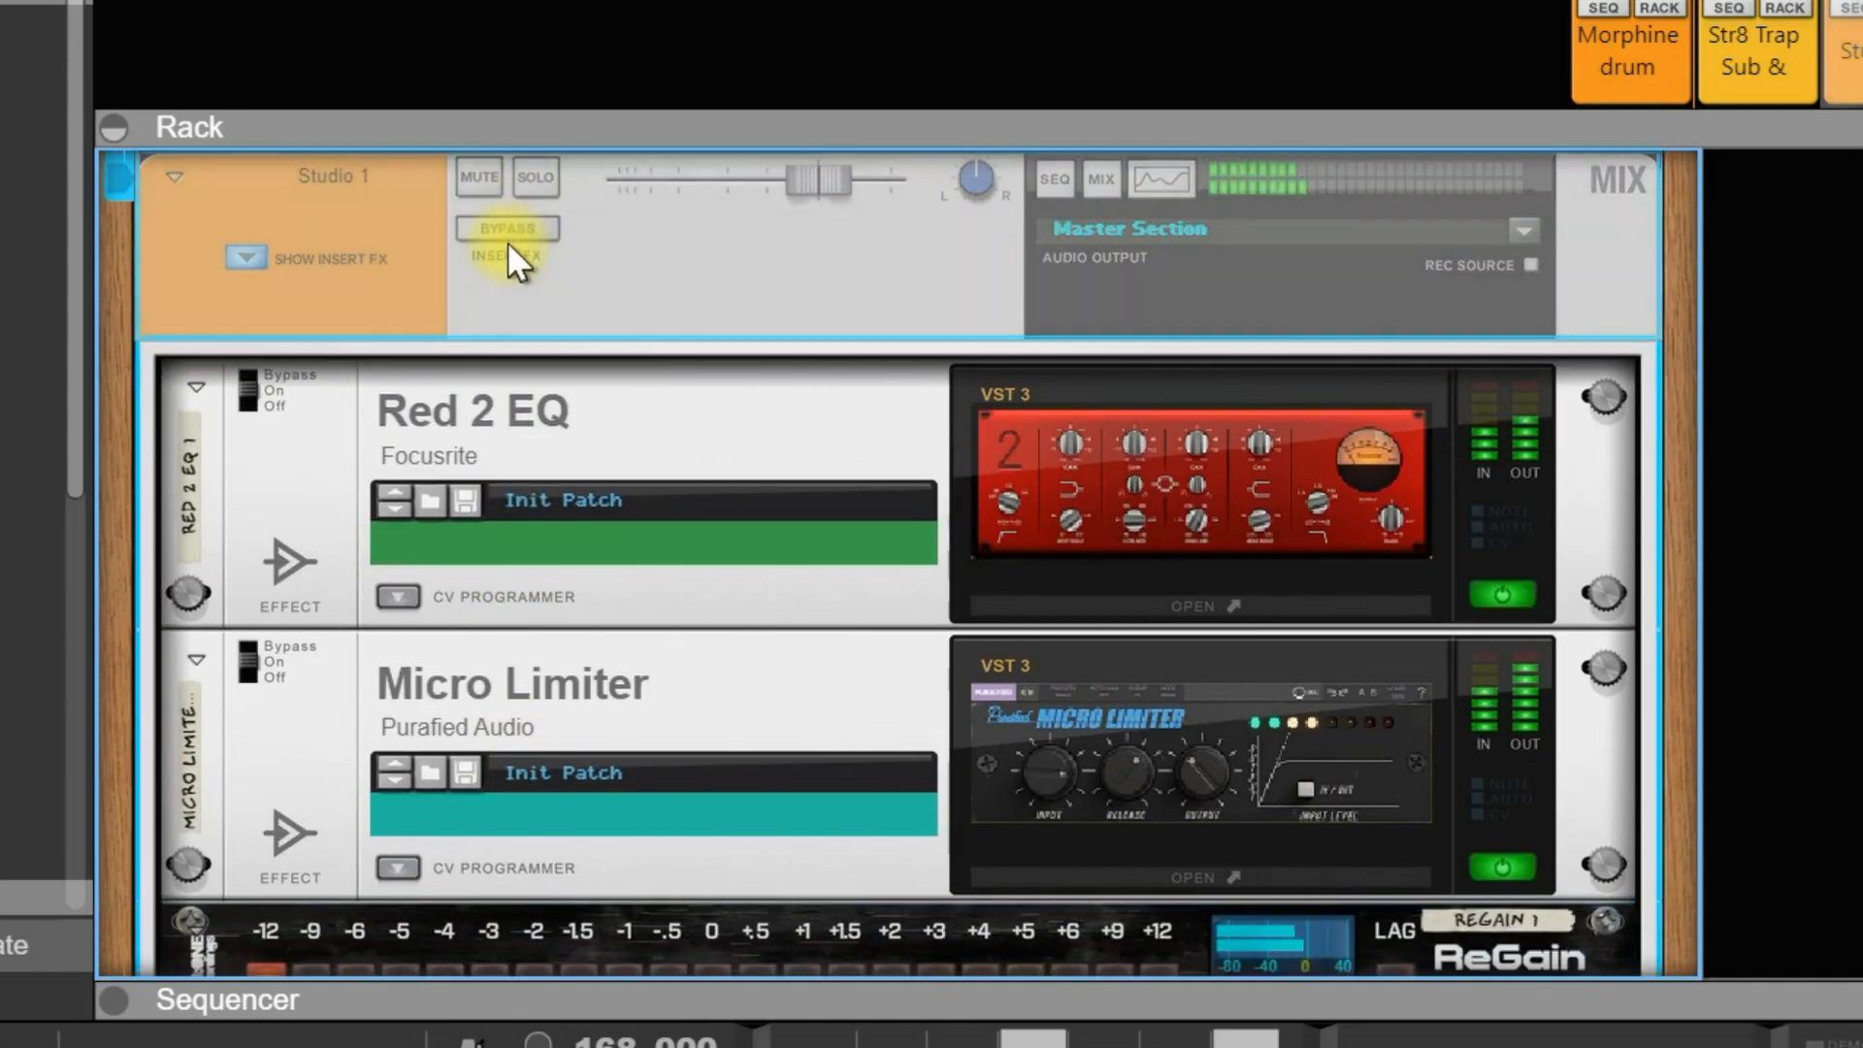
pyautogui.scroll(1, 508, 243)
pyautogui.click(508, 346)
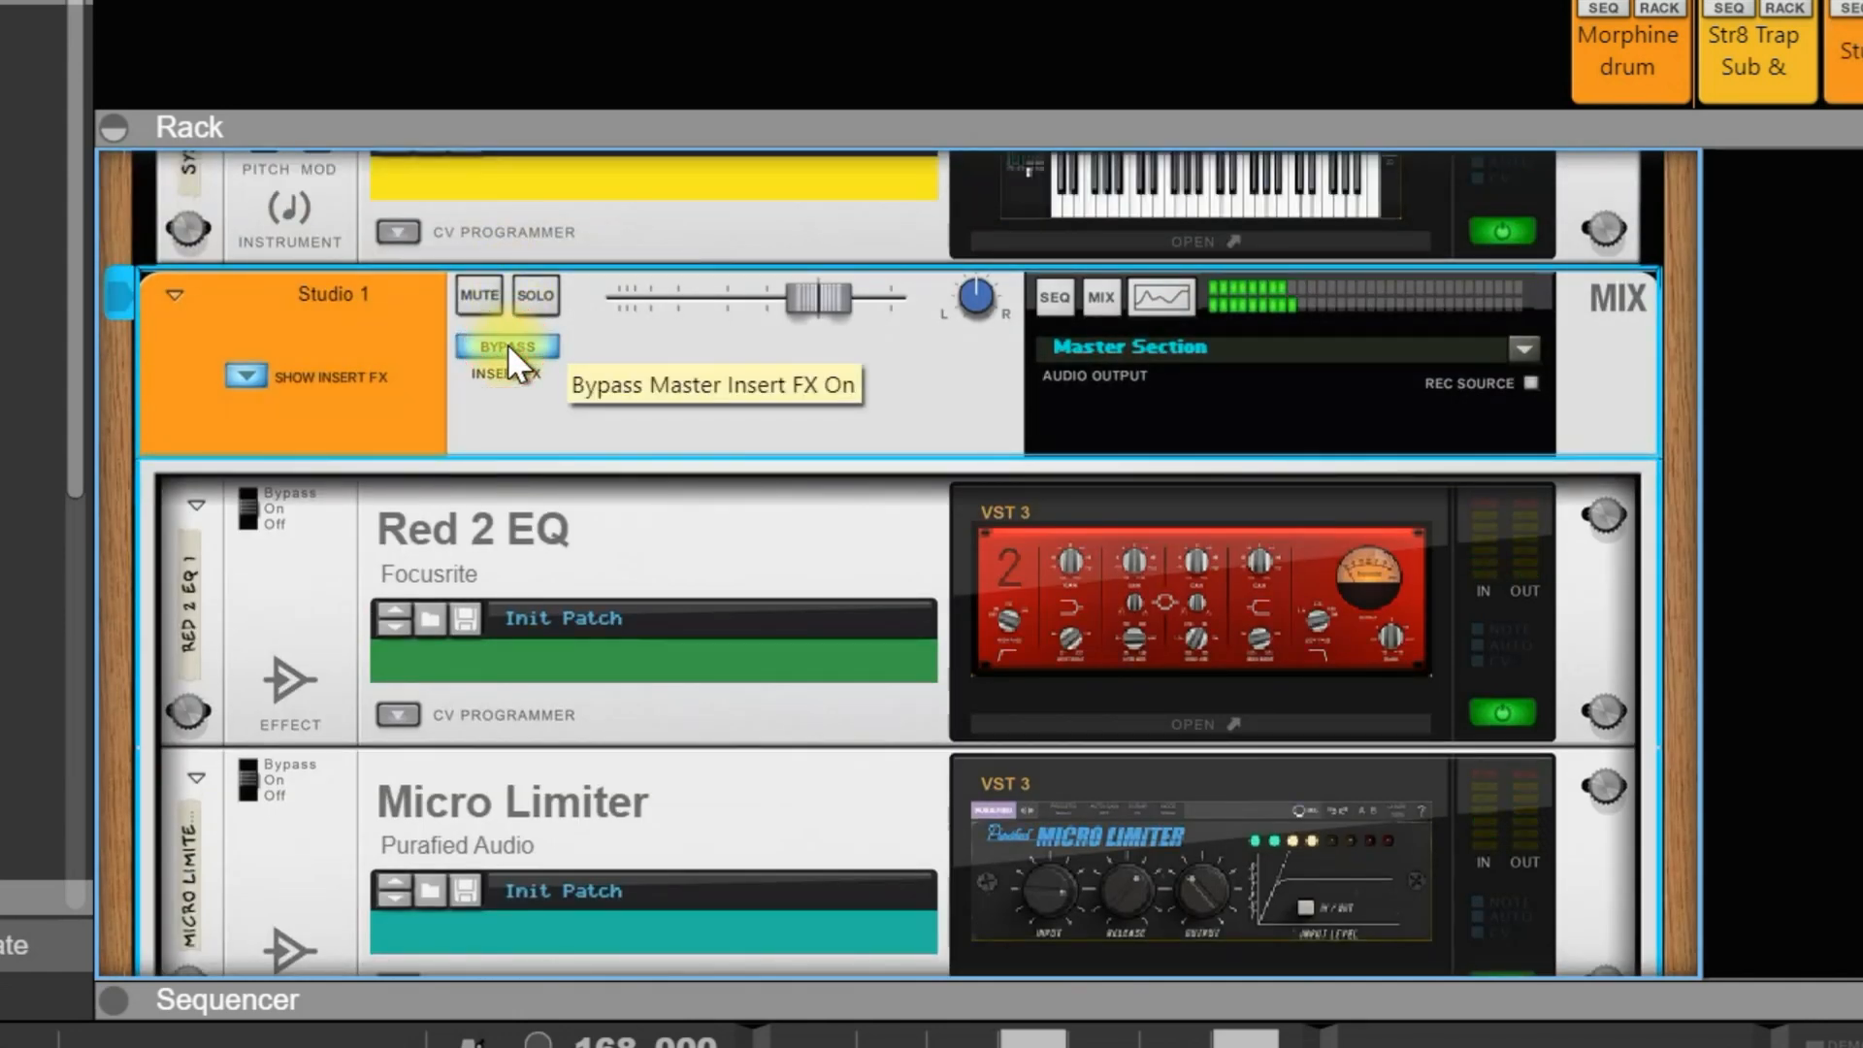
pyautogui.click(508, 345)
# Step: Set ReGain to -9 dB and compare Studio 1's bypassed and processed levels again
pyautogui.scroll(-2, 529, 359)
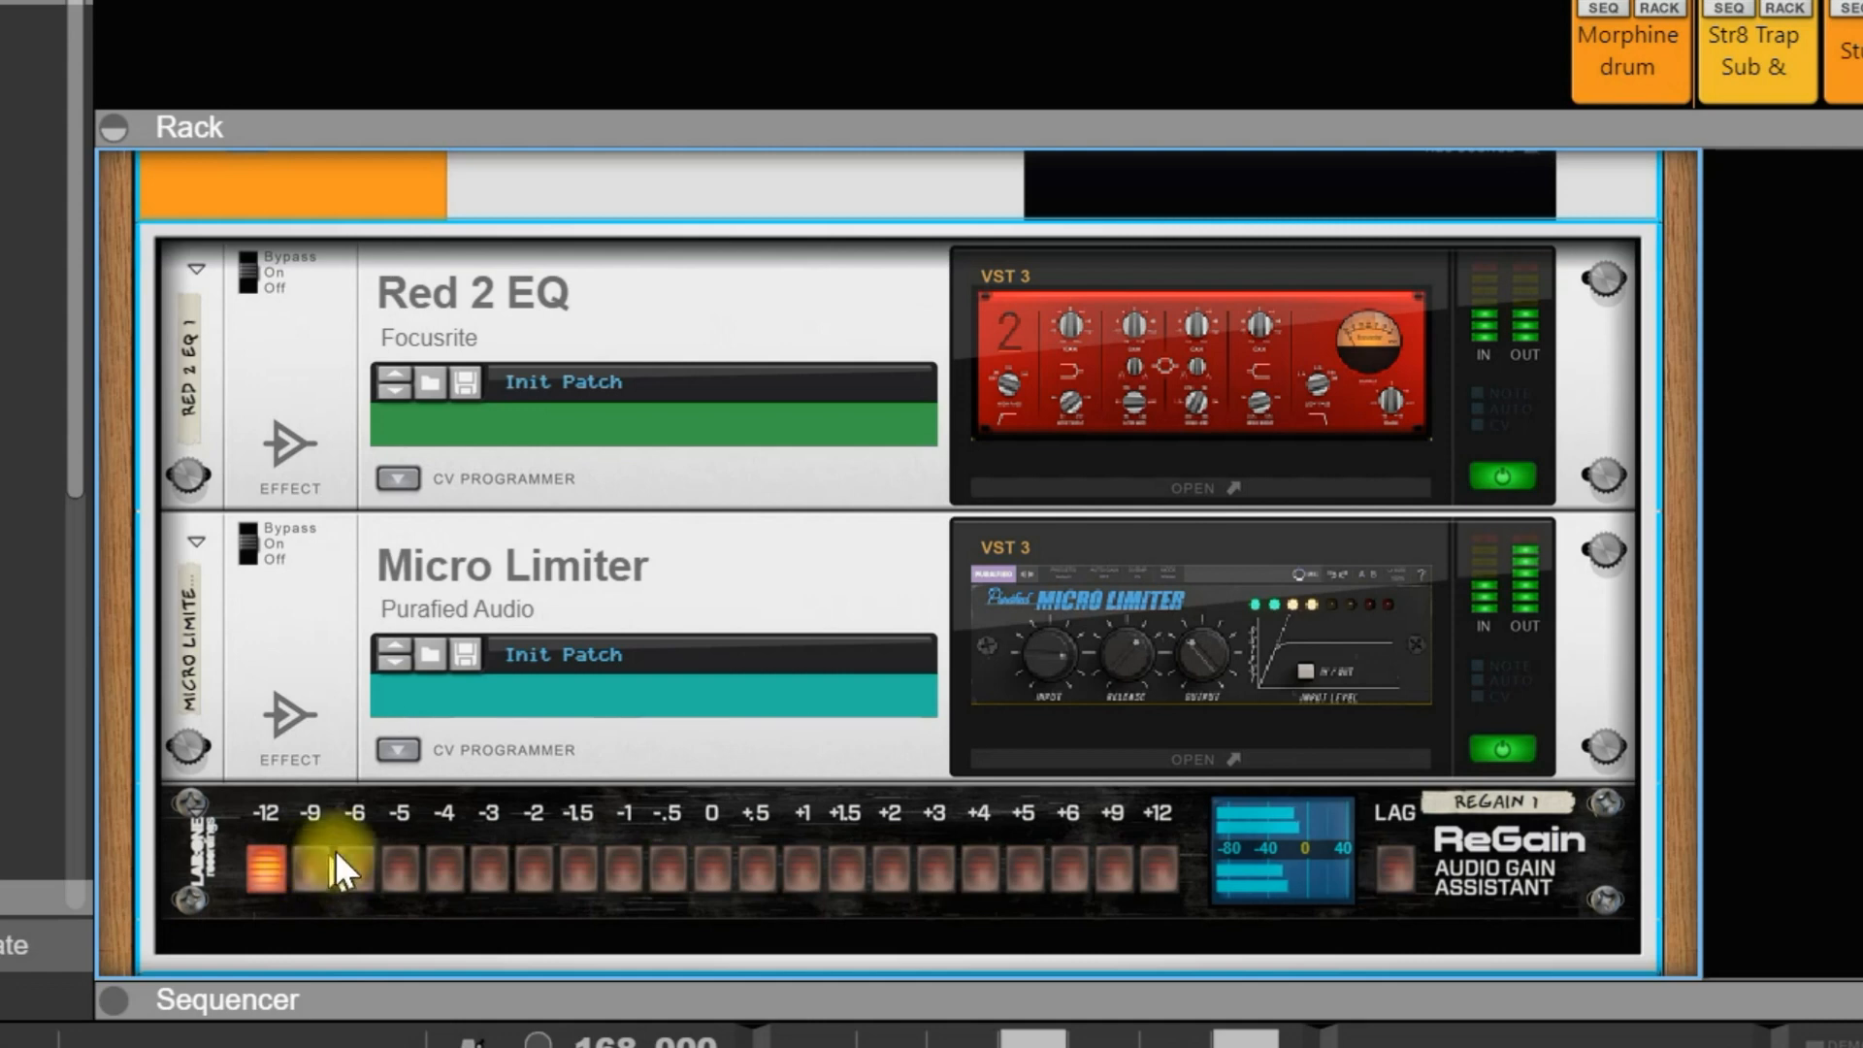
pyautogui.click(340, 860)
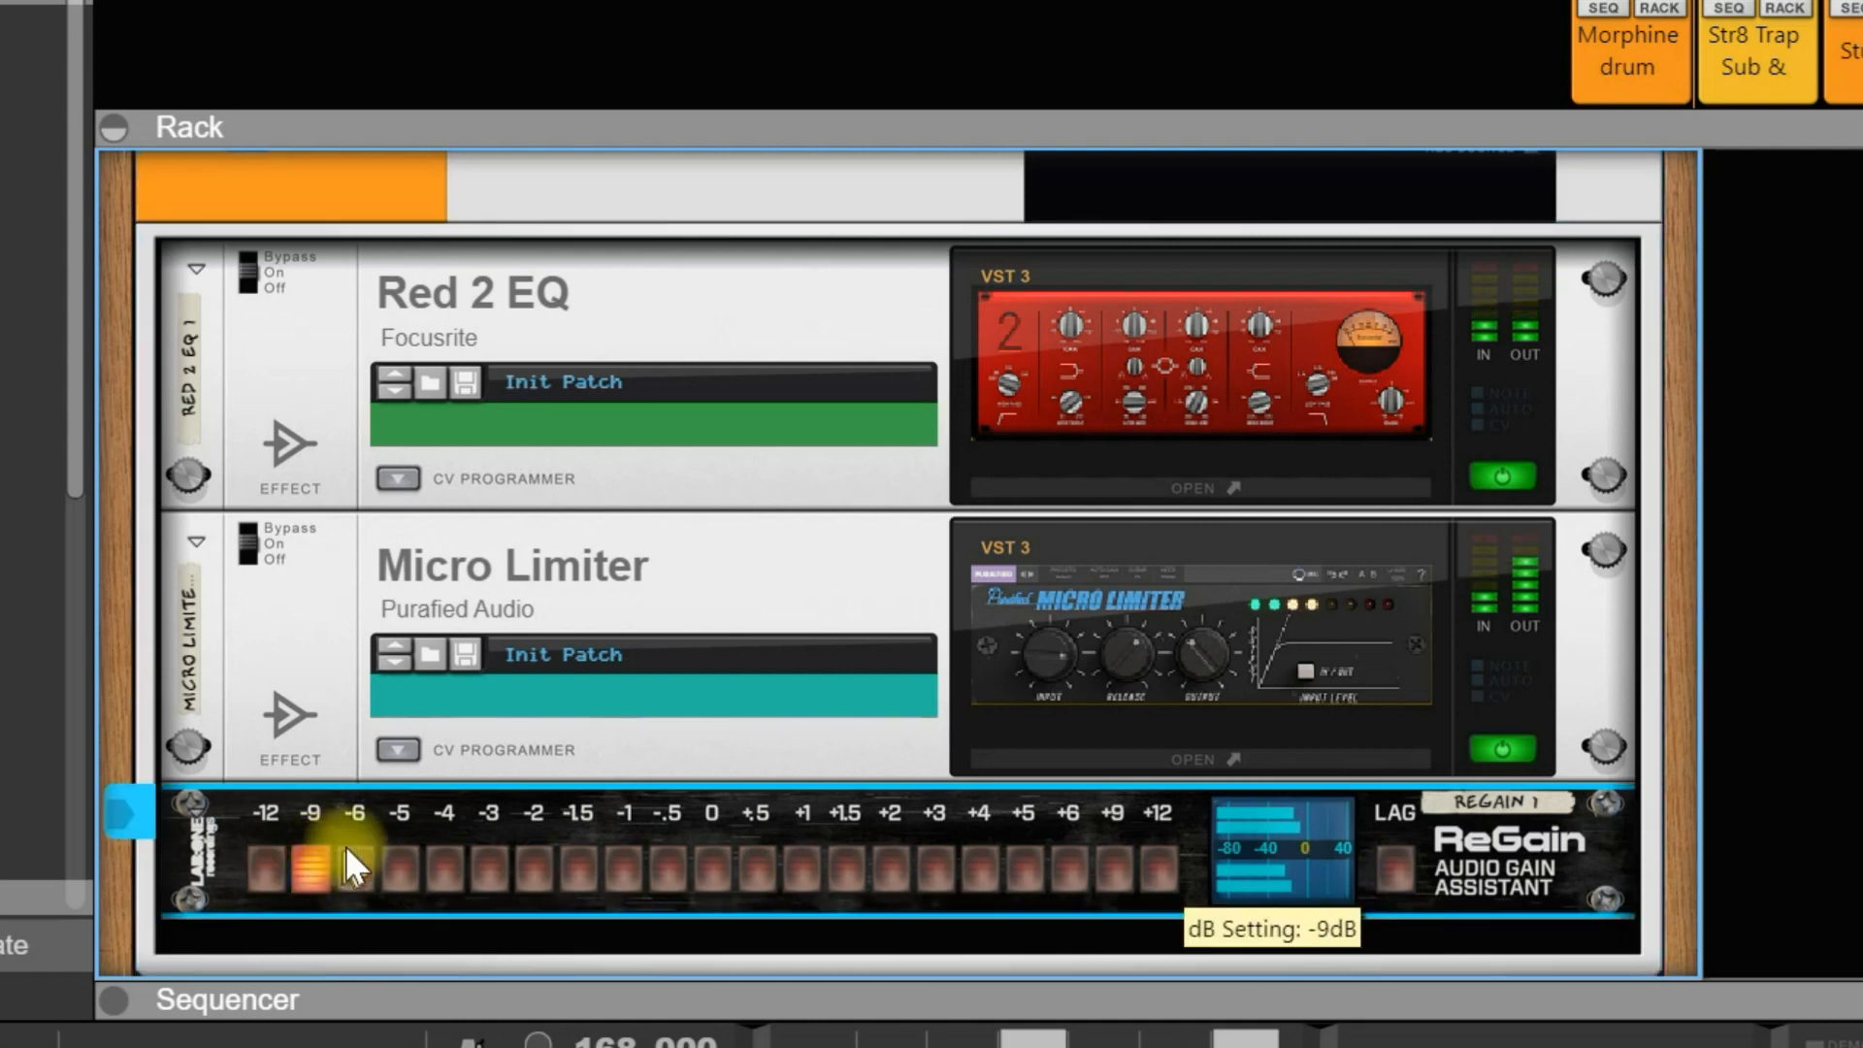
pyautogui.scroll(2, 379, 660)
pyautogui.click(475, 344)
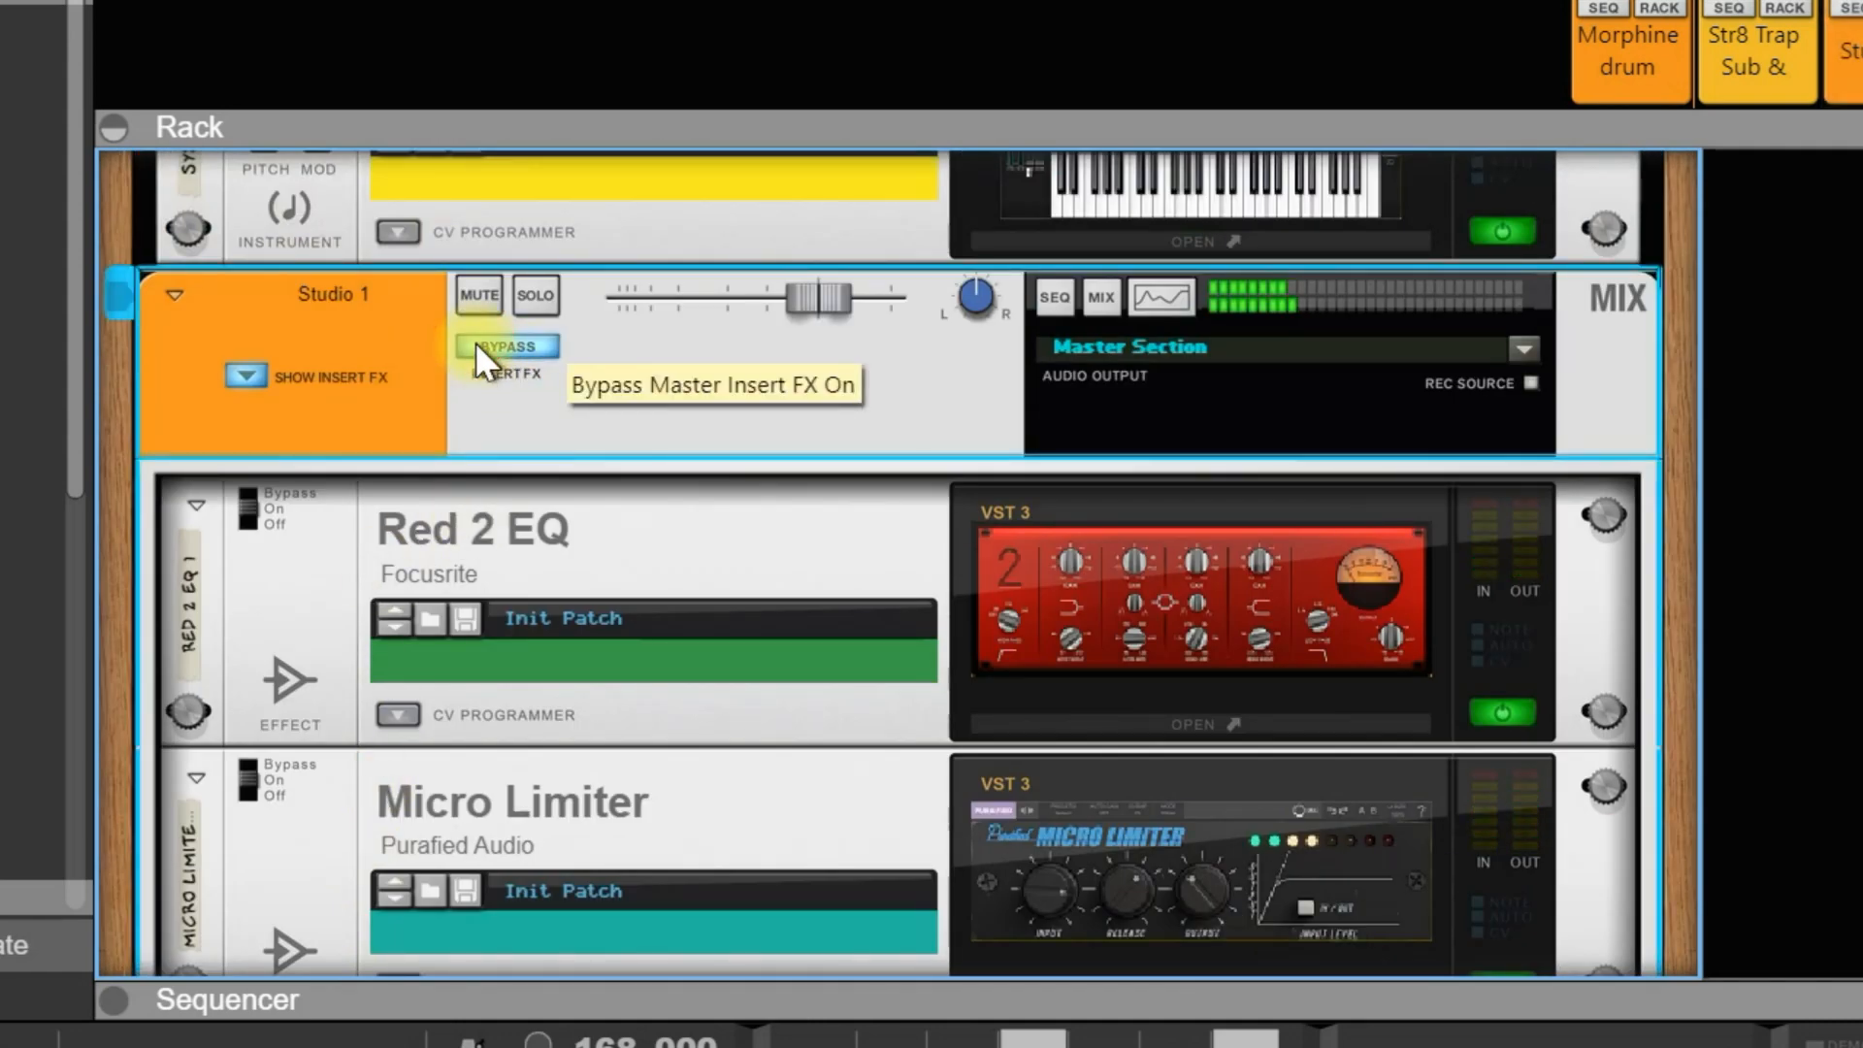
pyautogui.click(475, 343)
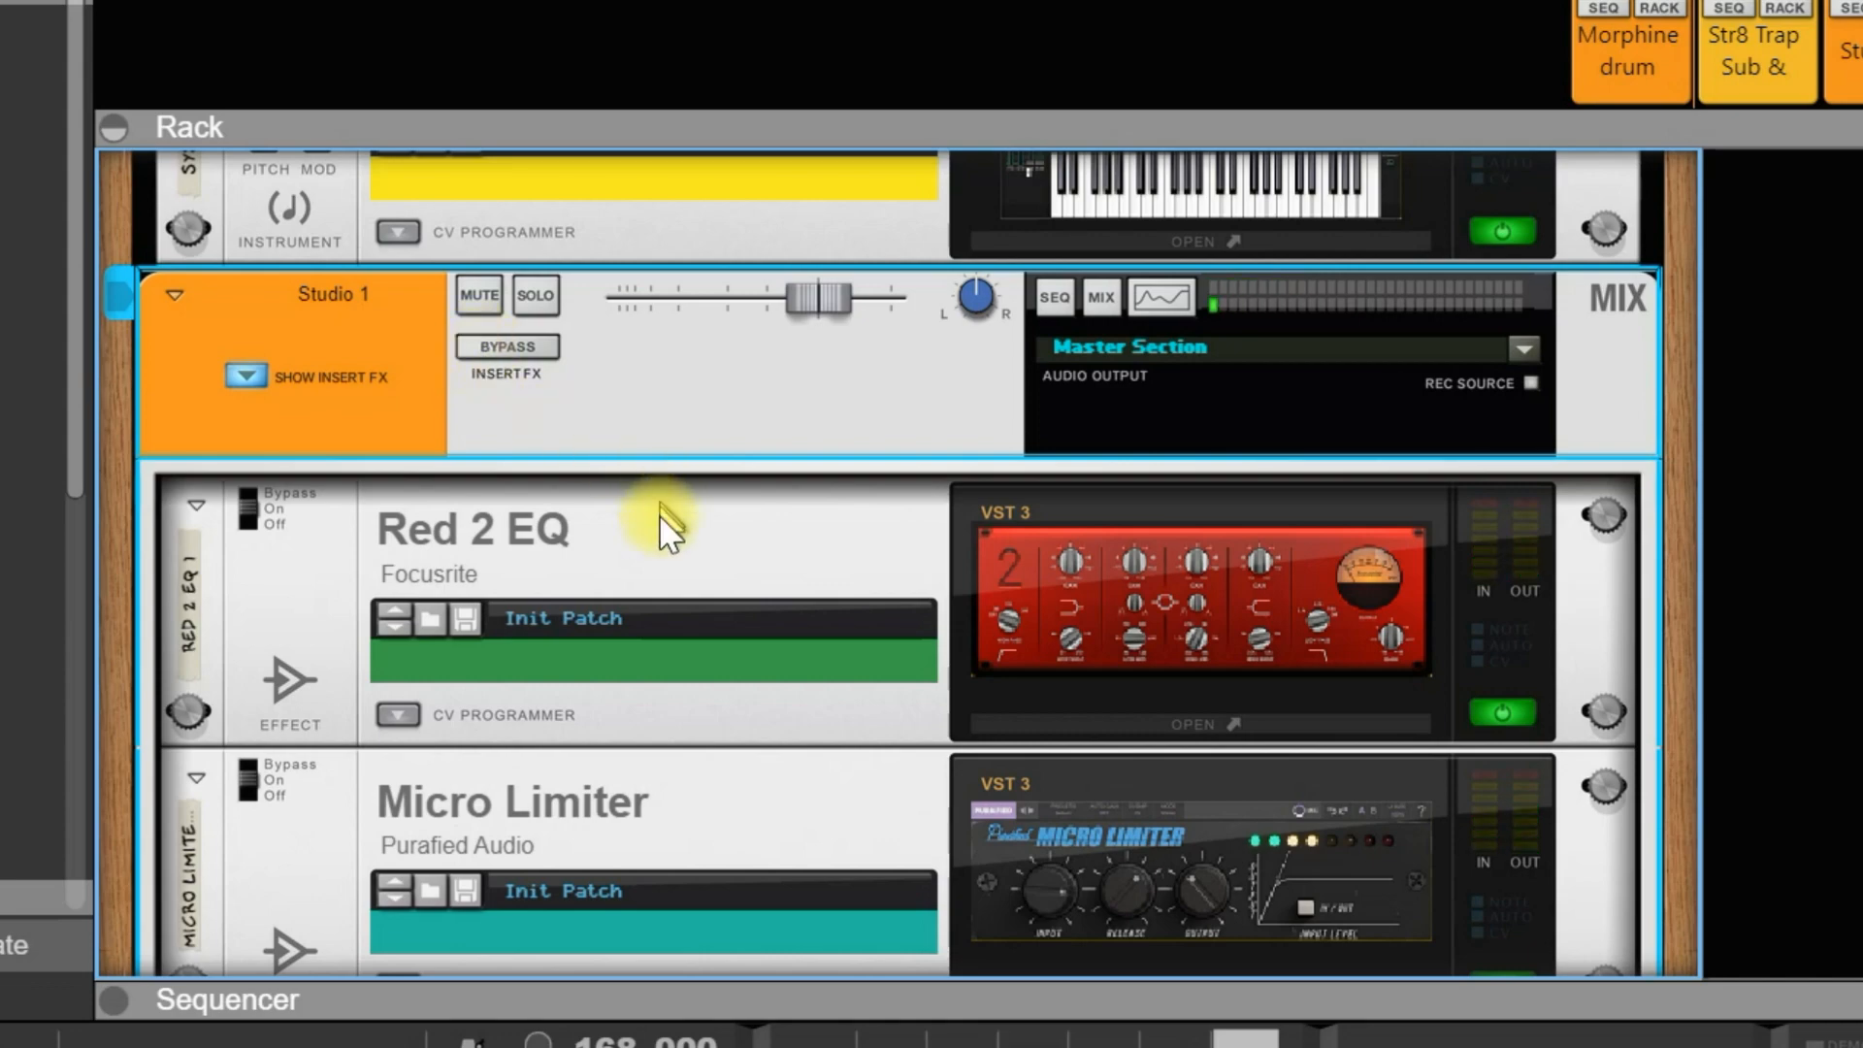
# Step: Cut the ReGain Audio Gain Assistant out of Studio 1's insert chain
pyautogui.scroll(-4, 654, 582)
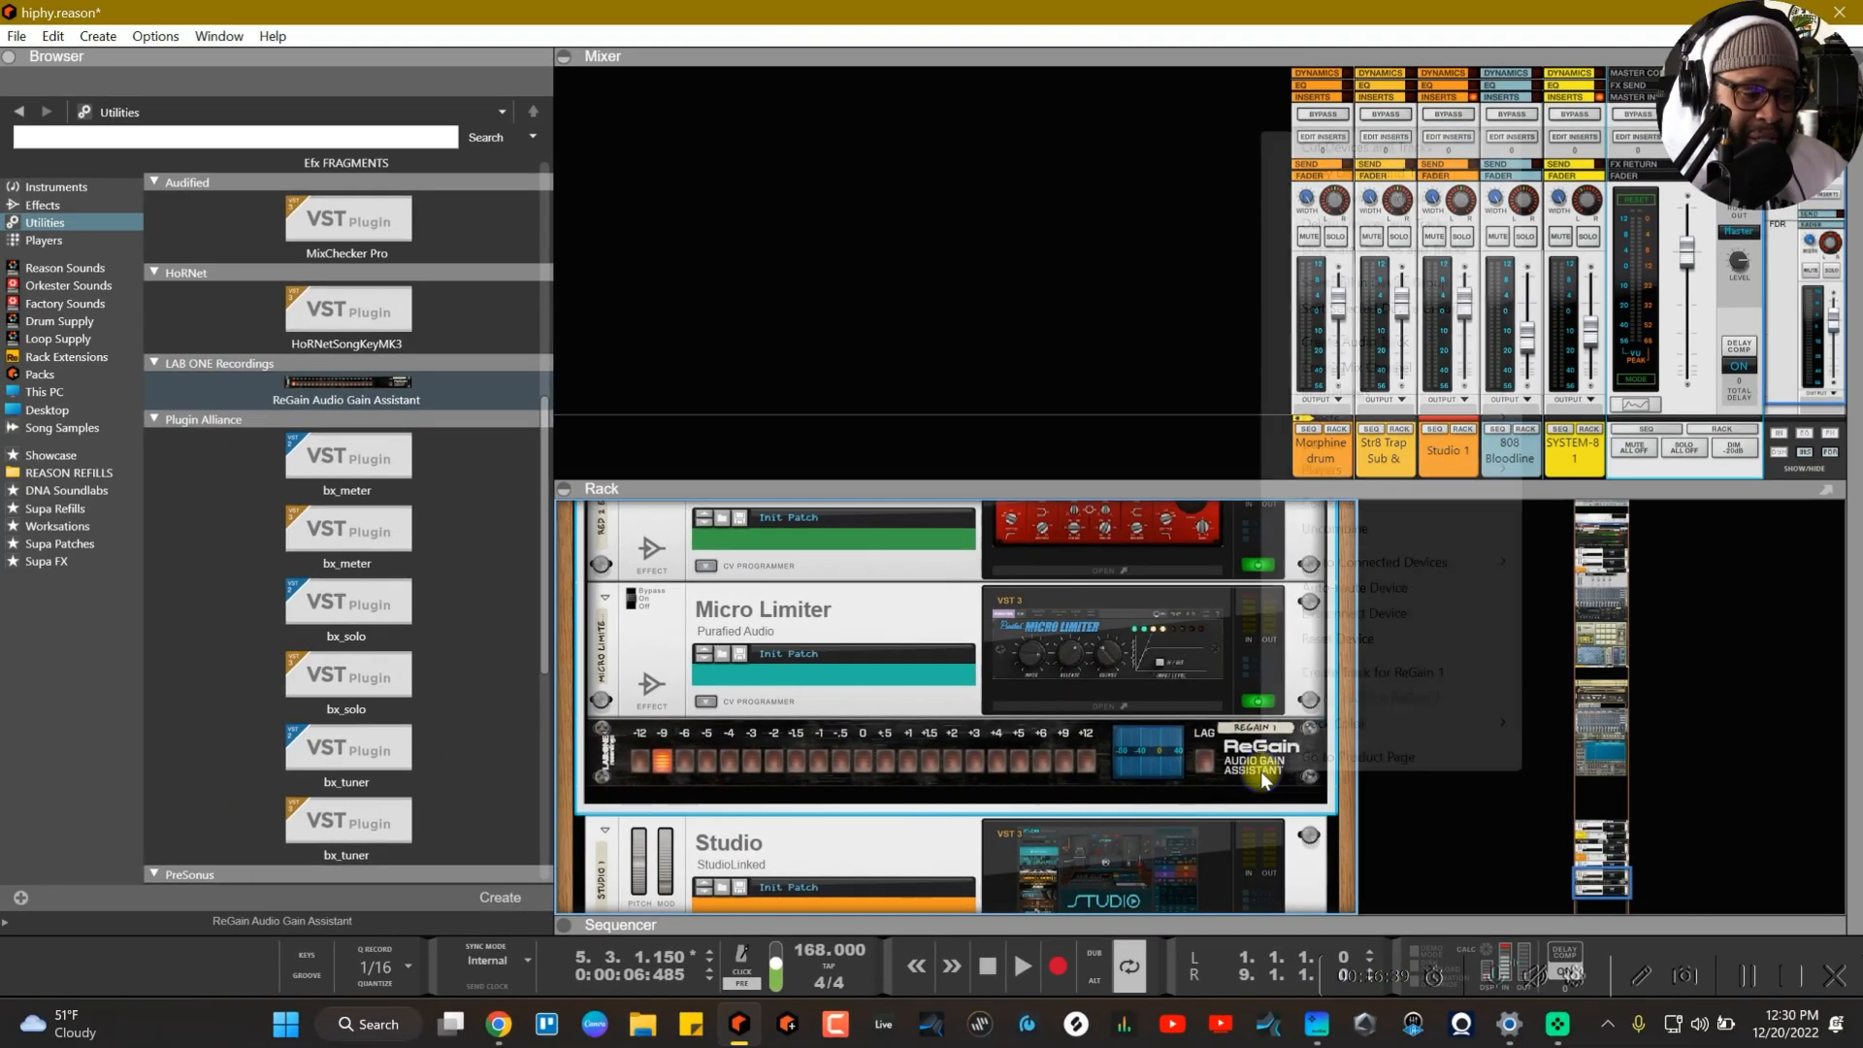
pyautogui.rightClick(1278, 760)
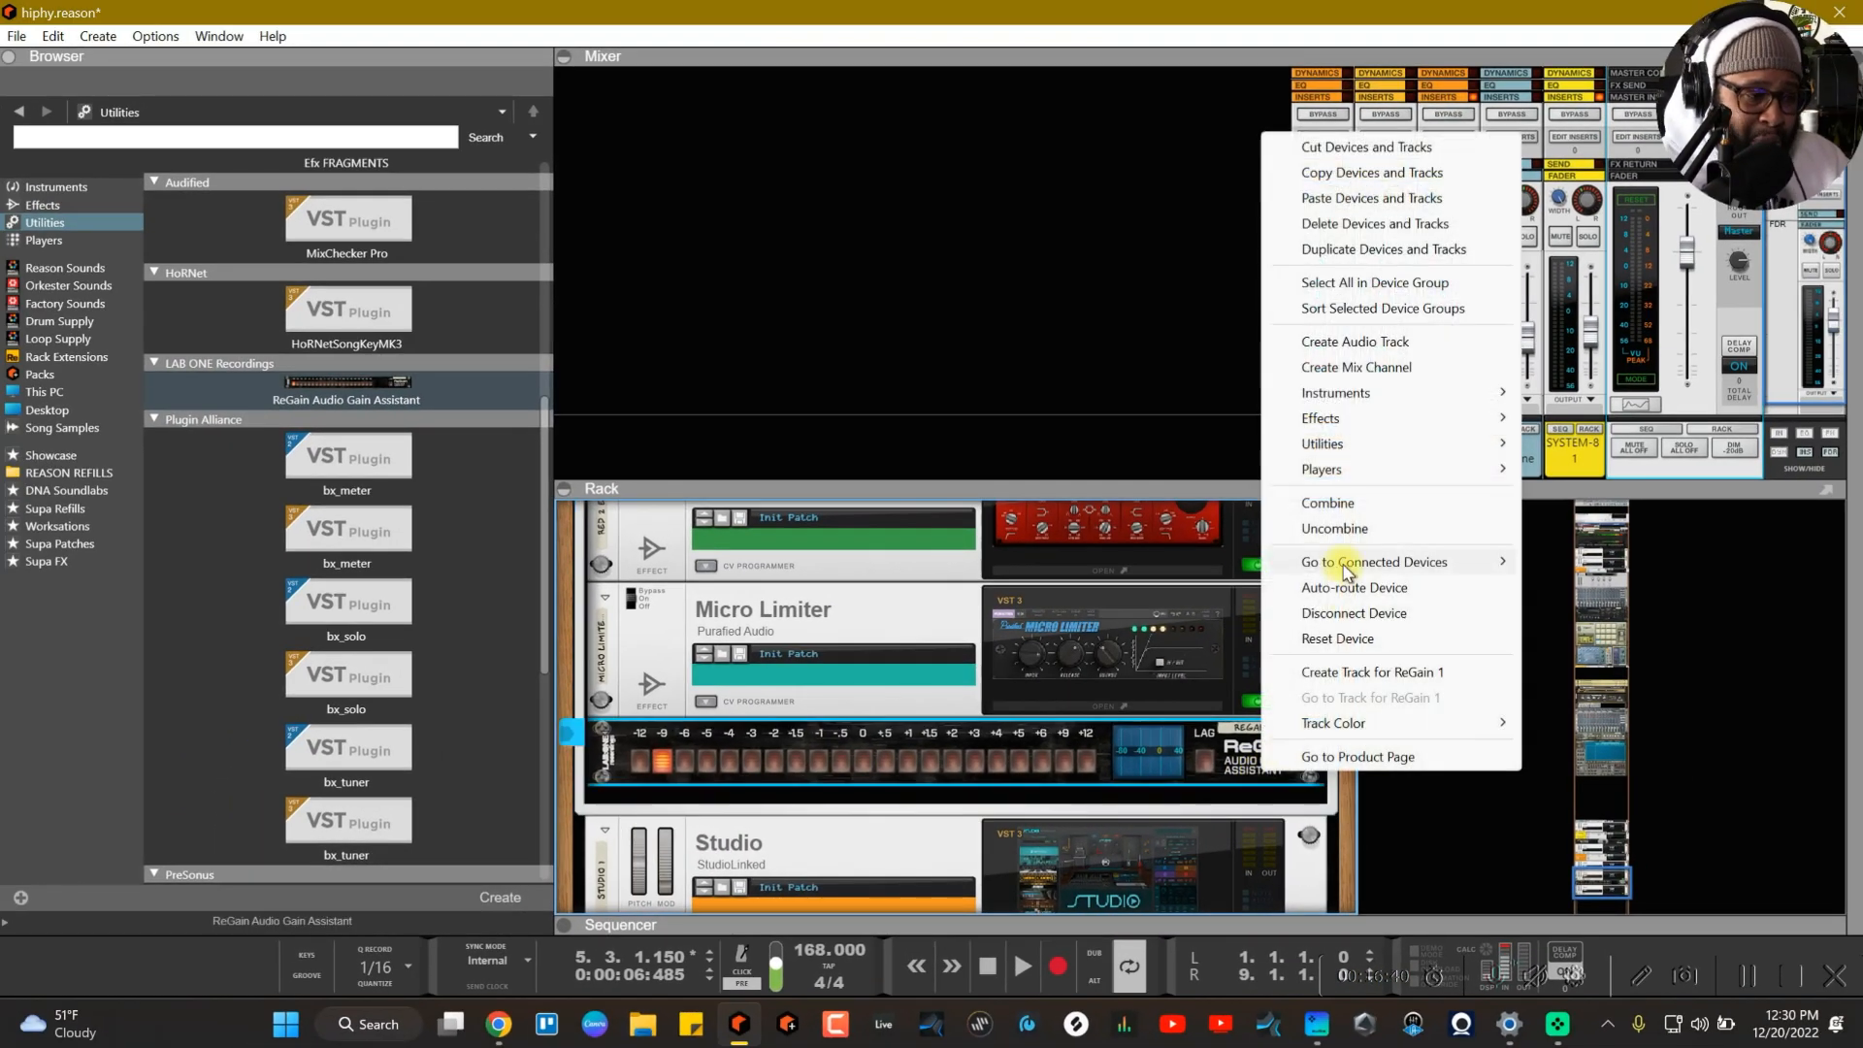
pyautogui.click(1343, 148)
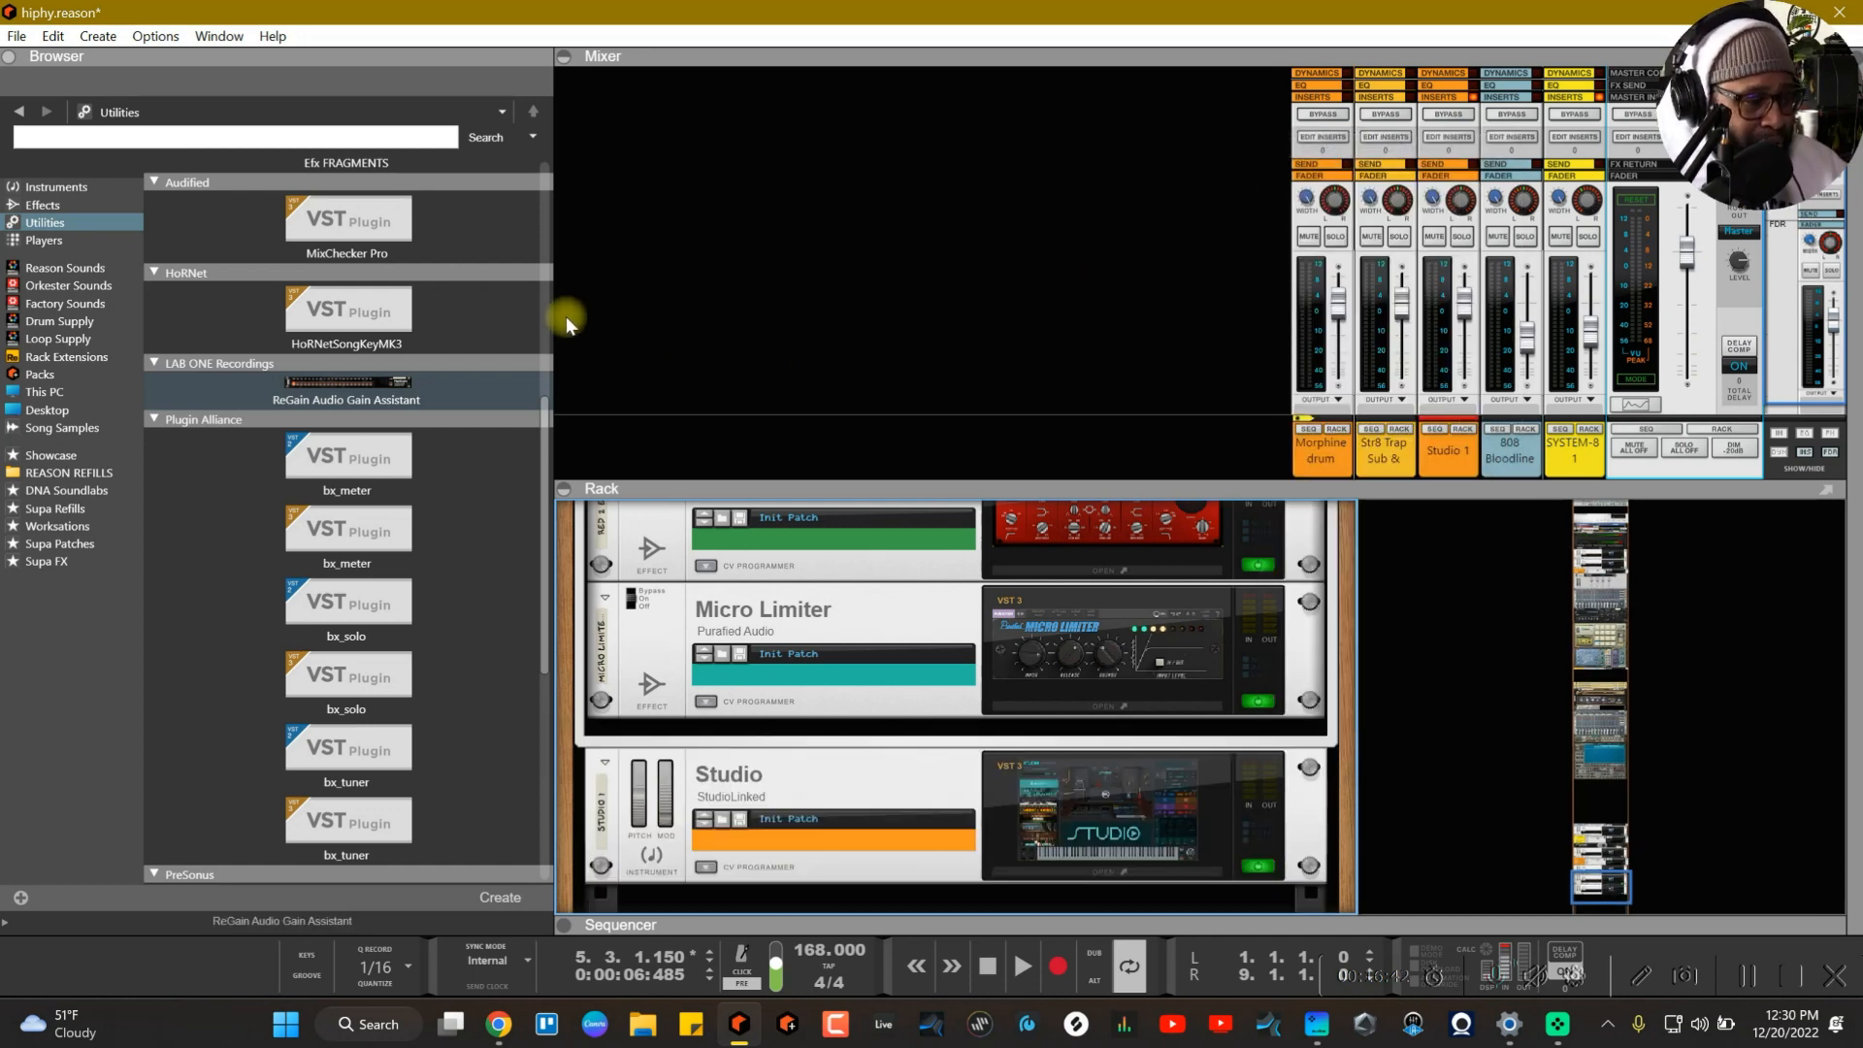
# Step: Find the Kilohearts kHs Gain plugin in the browser and add it after the Micro Limiter in Studio 1's insert chain
pyautogui.moveTo(543, 422); pyautogui.dragTo(527, 473)
pyautogui.click(62, 188)
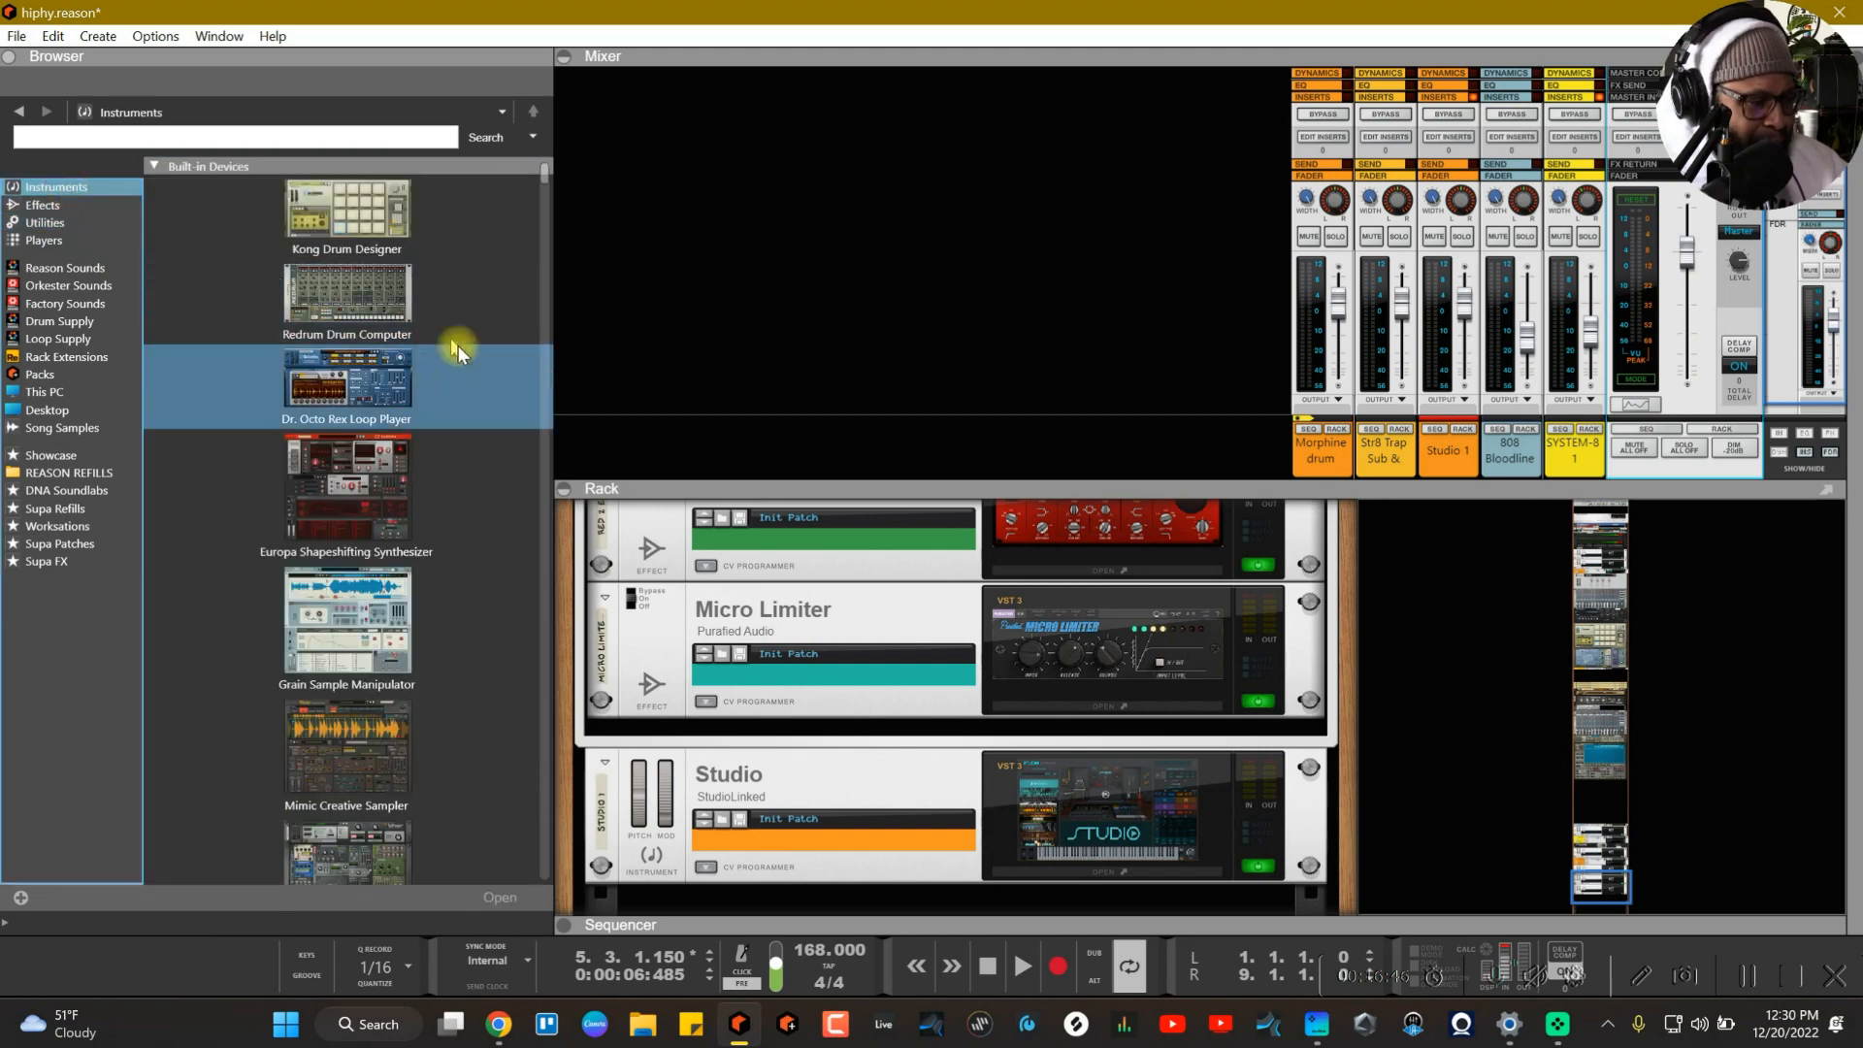
pyautogui.moveTo(537, 171); pyautogui.dragTo(561, 551)
pyautogui.click(96, 222)
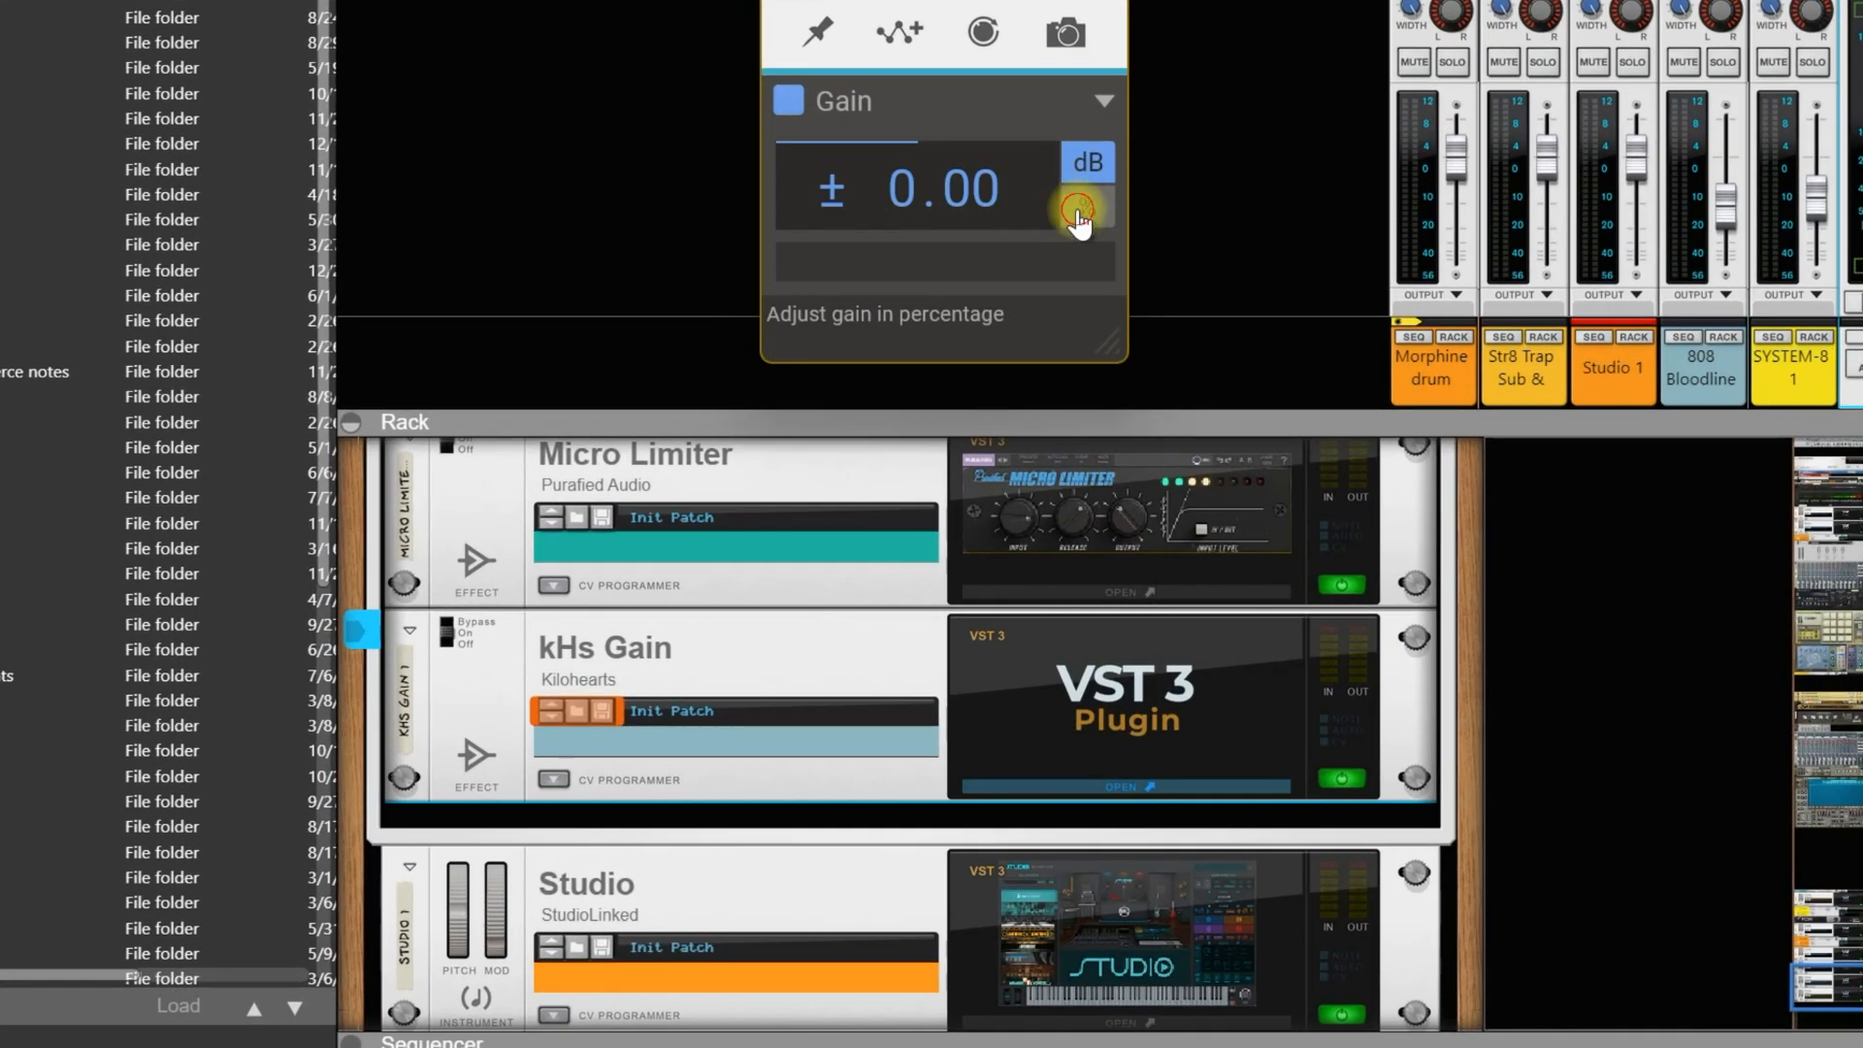
# Step: Switch kHs Gain's unit to percent and back to dB, and lower the gain to -9.61 dB during playback
pyautogui.click(1085, 223)
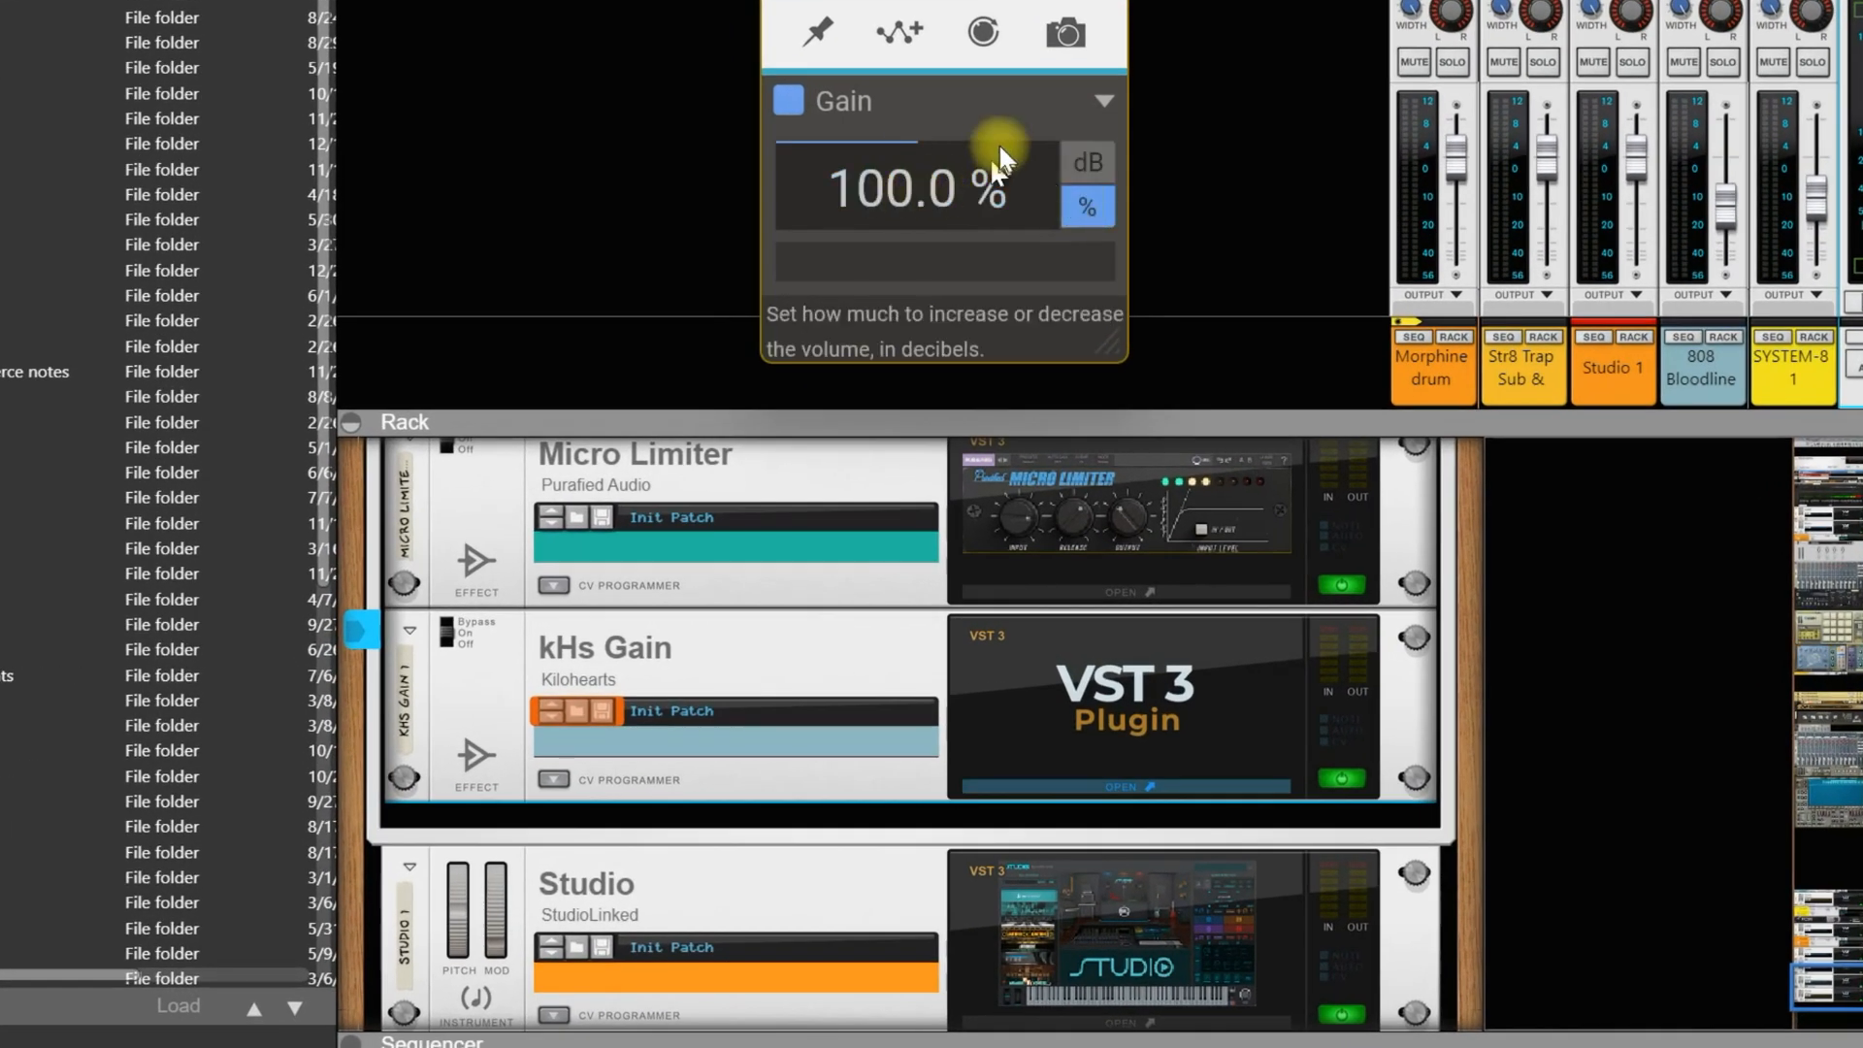
pyautogui.click(1087, 163)
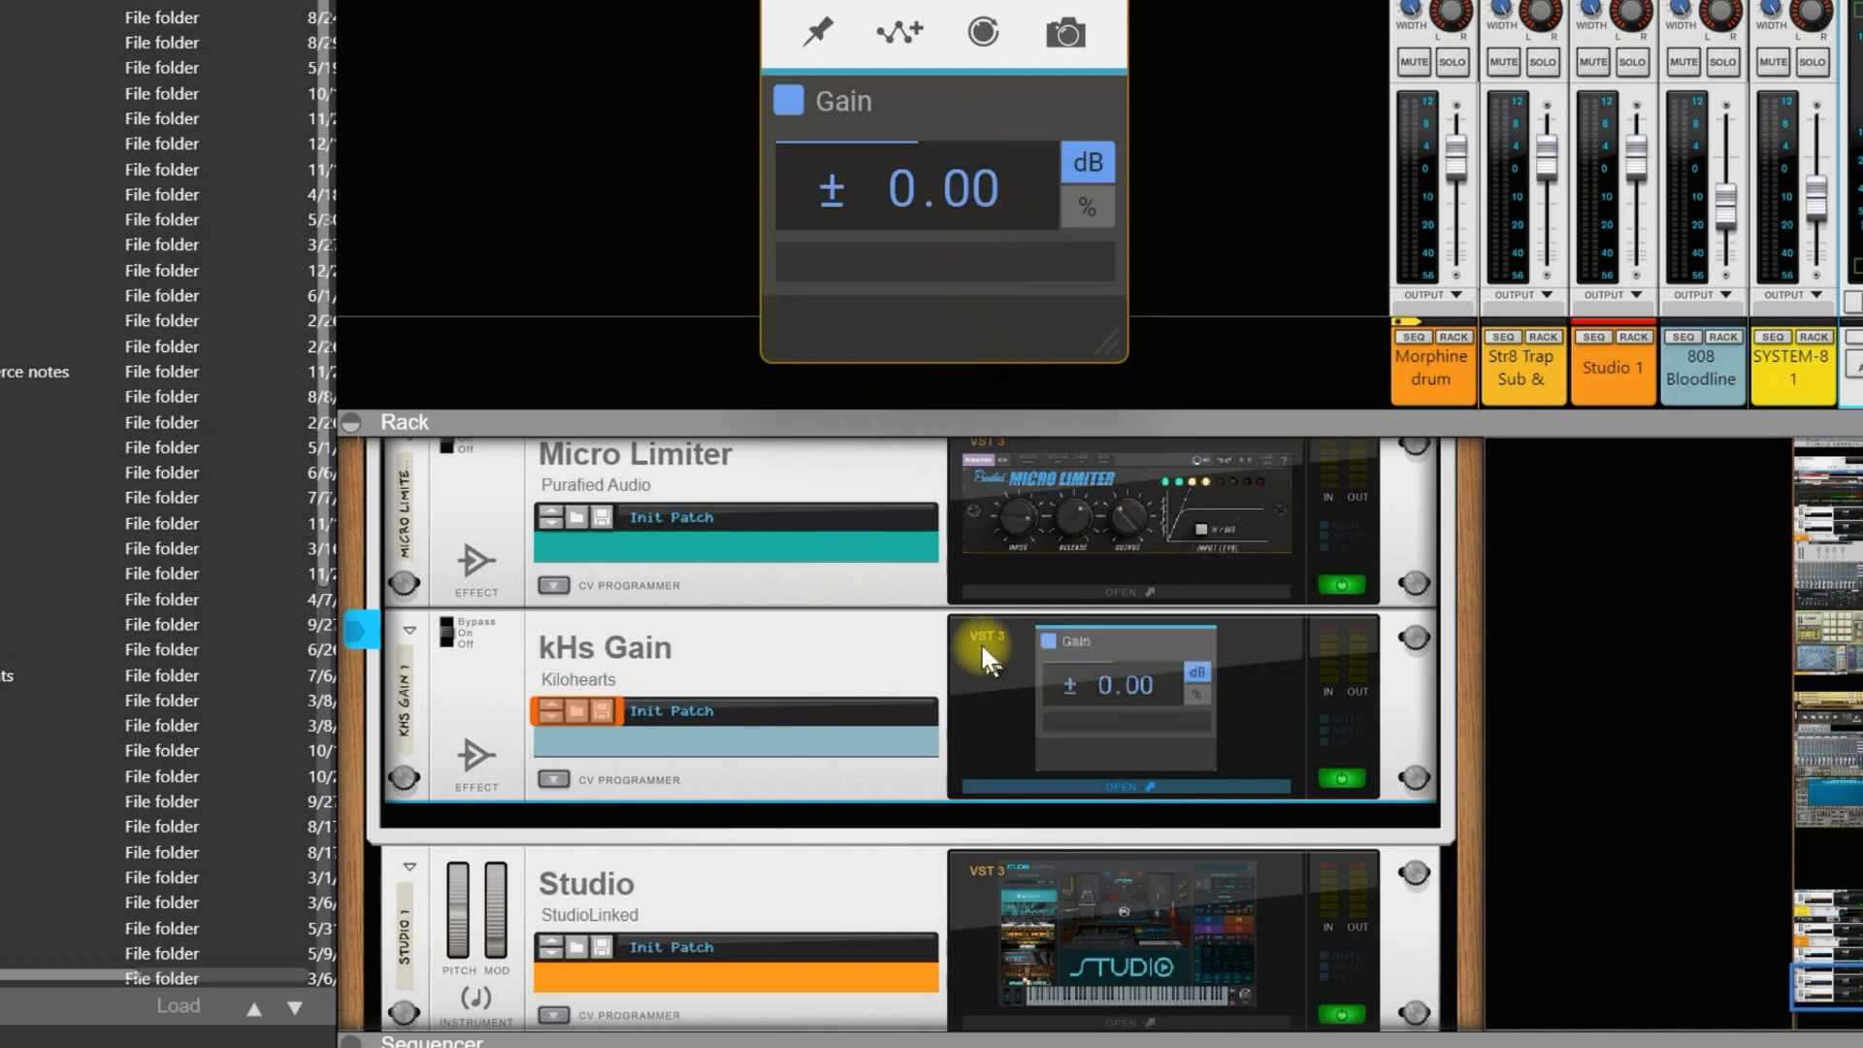
pyautogui.press('space')
pyautogui.moveTo(902, 188); pyautogui.dragTo(867, 191)
# Step: Check Studio 1's level against its bypassed insert effects with kHs Gain in the chain
pyautogui.scroll(3, 791, 621)
pyautogui.scroll(3, 702, 596)
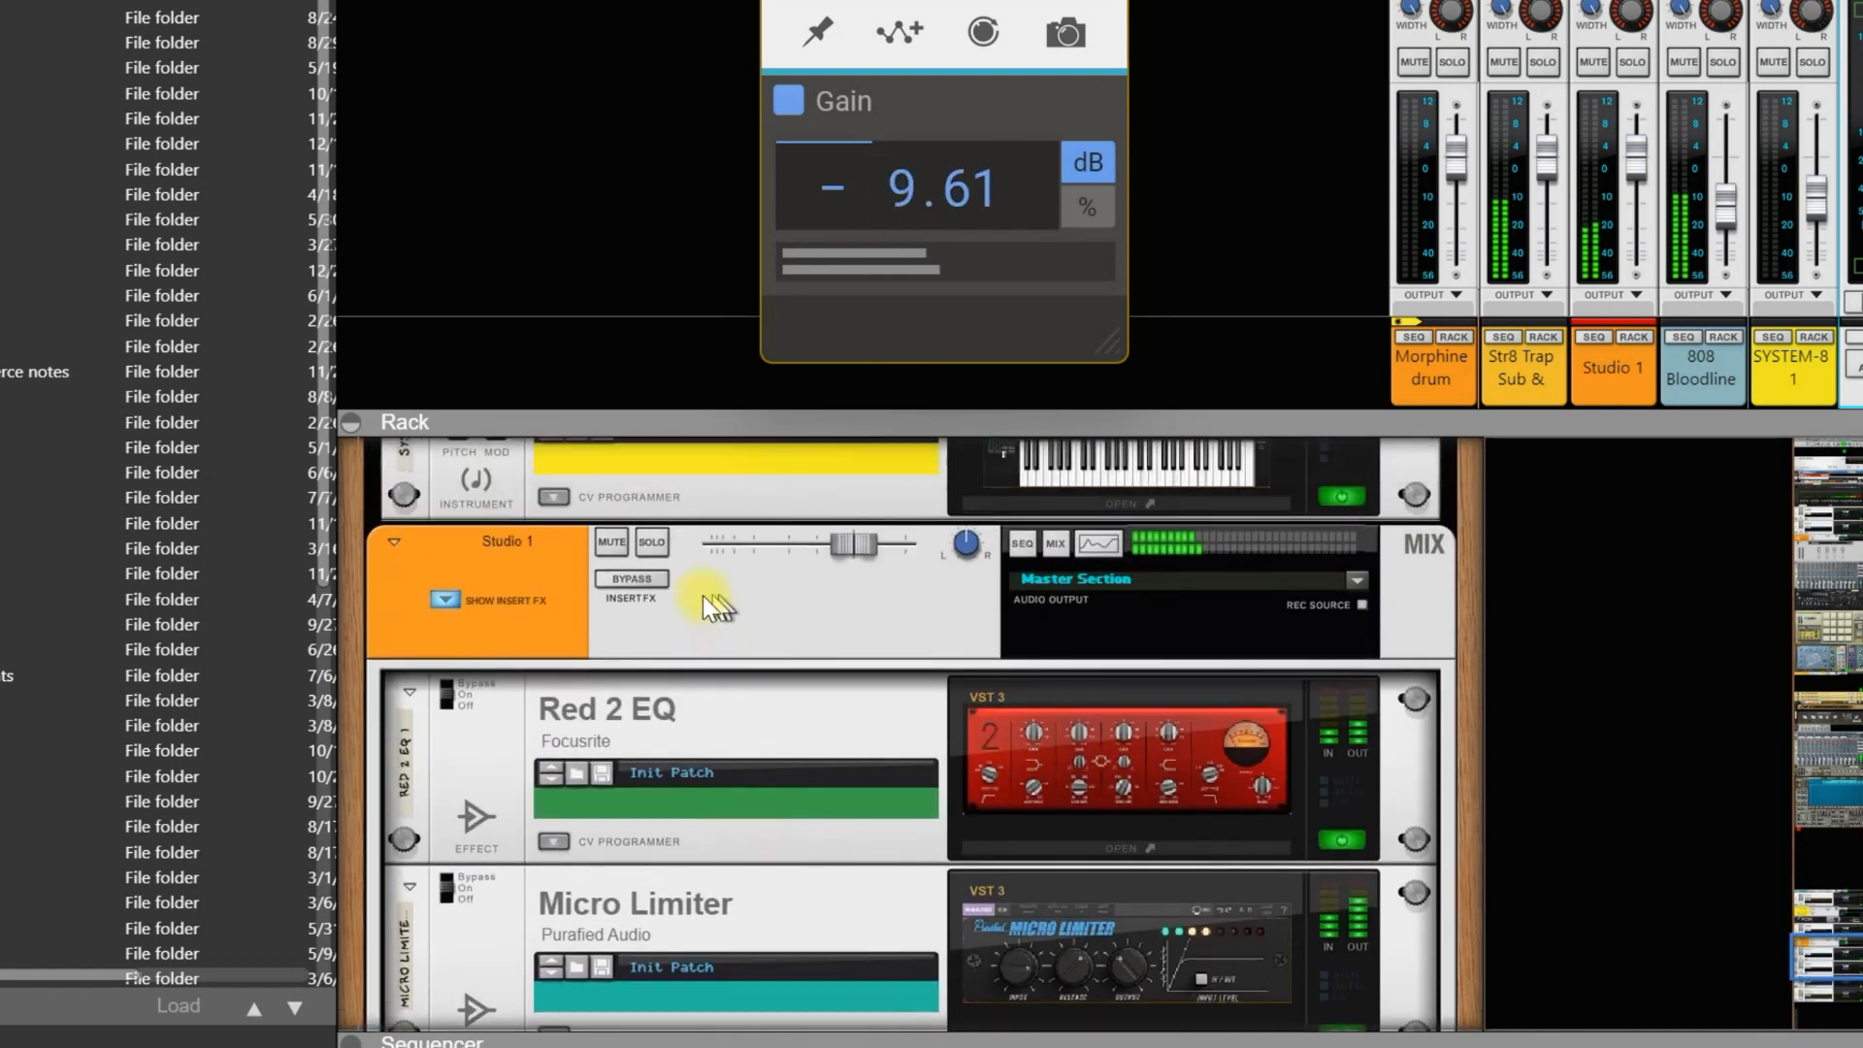
pyautogui.click(625, 580)
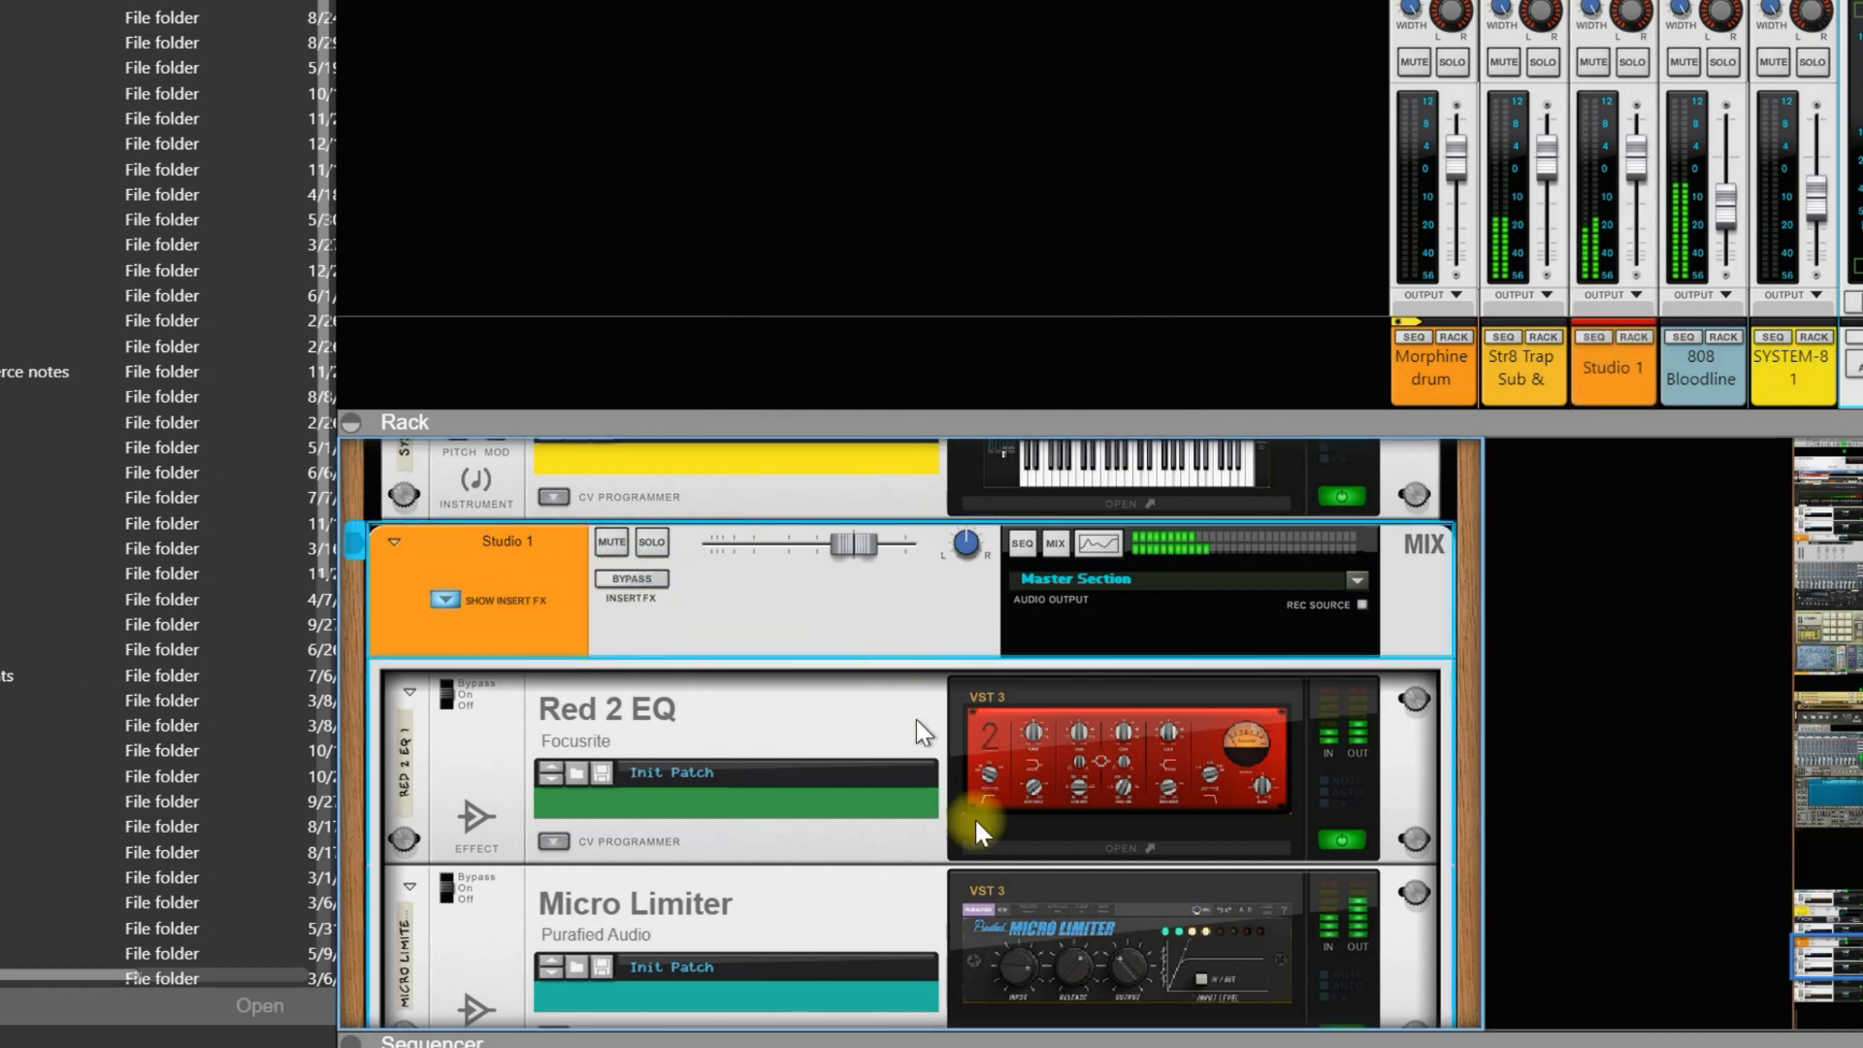
# Step: Reopen kHs Gain, lower it to -11.21 dB and compare Studio 1's level with the inserts bypassed and active
pyautogui.scroll(-4, 1104, 930)
pyautogui.click(1120, 1011)
pyautogui.moveTo(915, 159); pyautogui.dragTo(890, 195)
pyautogui.scroll(3, 862, 590)
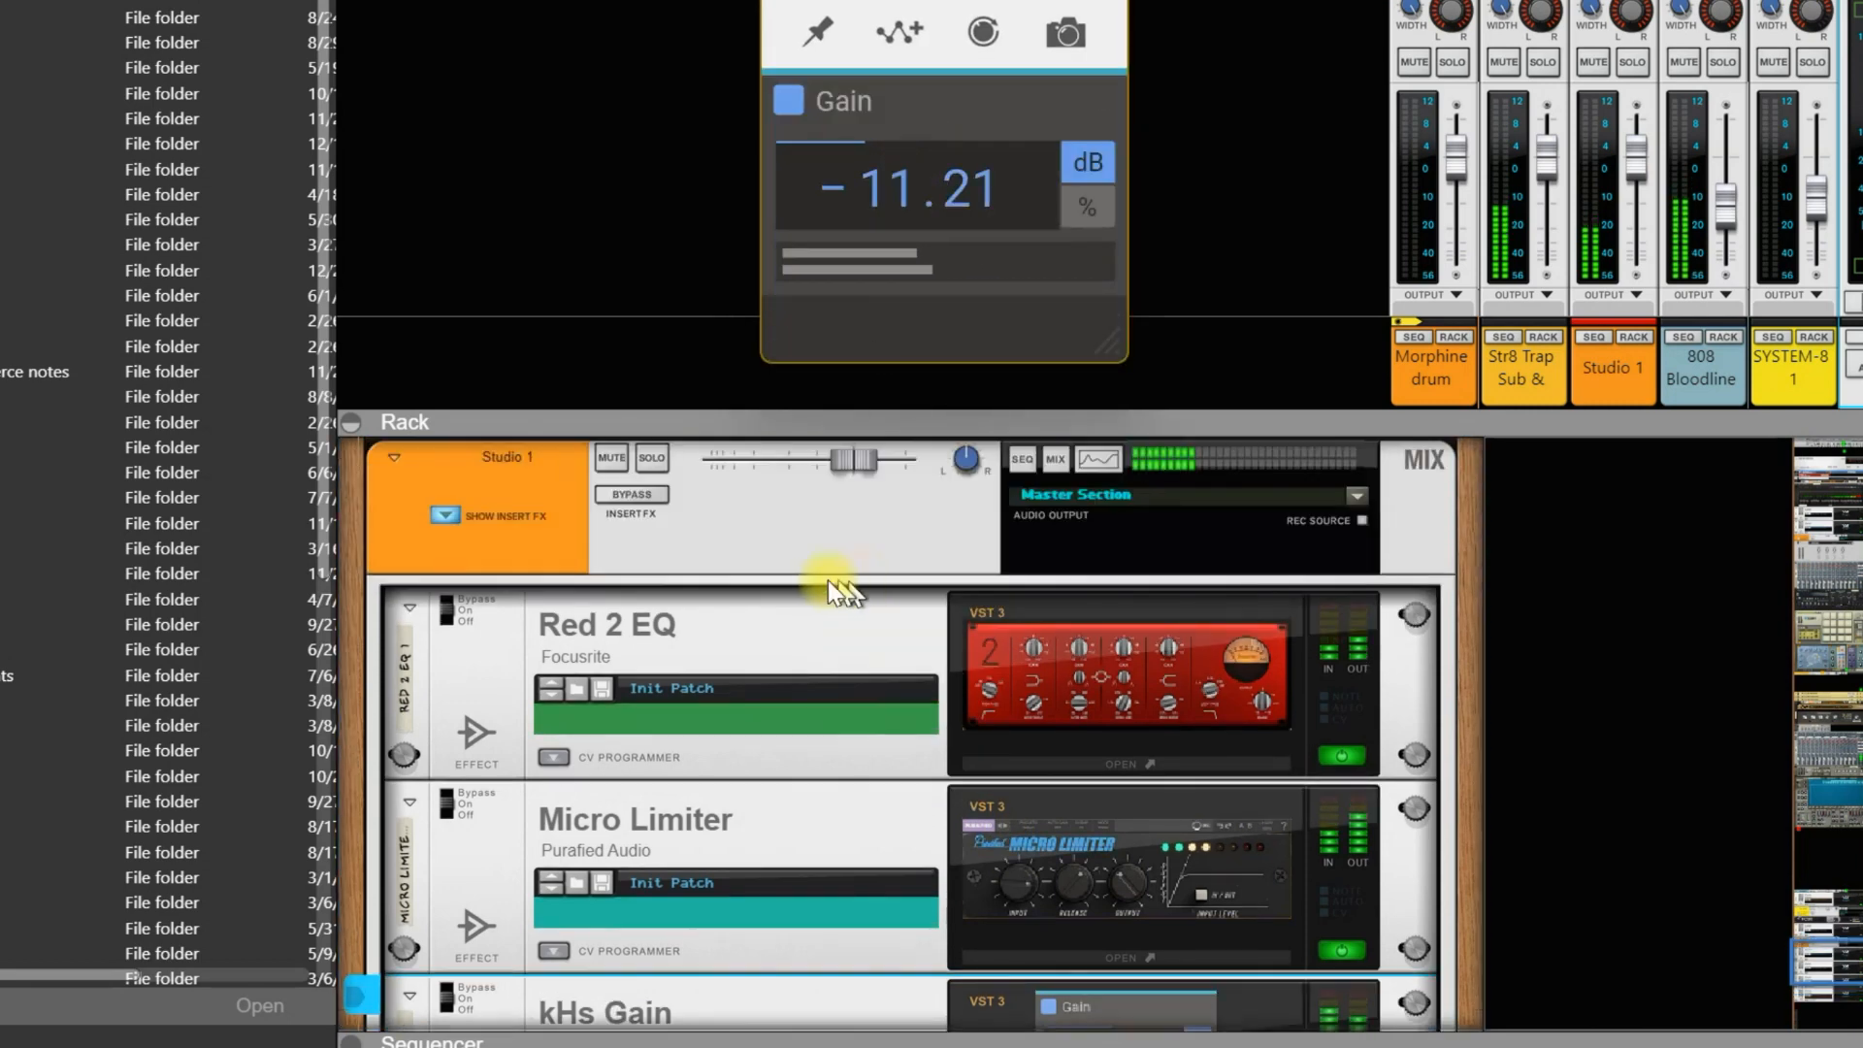
pyautogui.scroll(2, 862, 590)
pyautogui.scroll(-10, 627, 599)
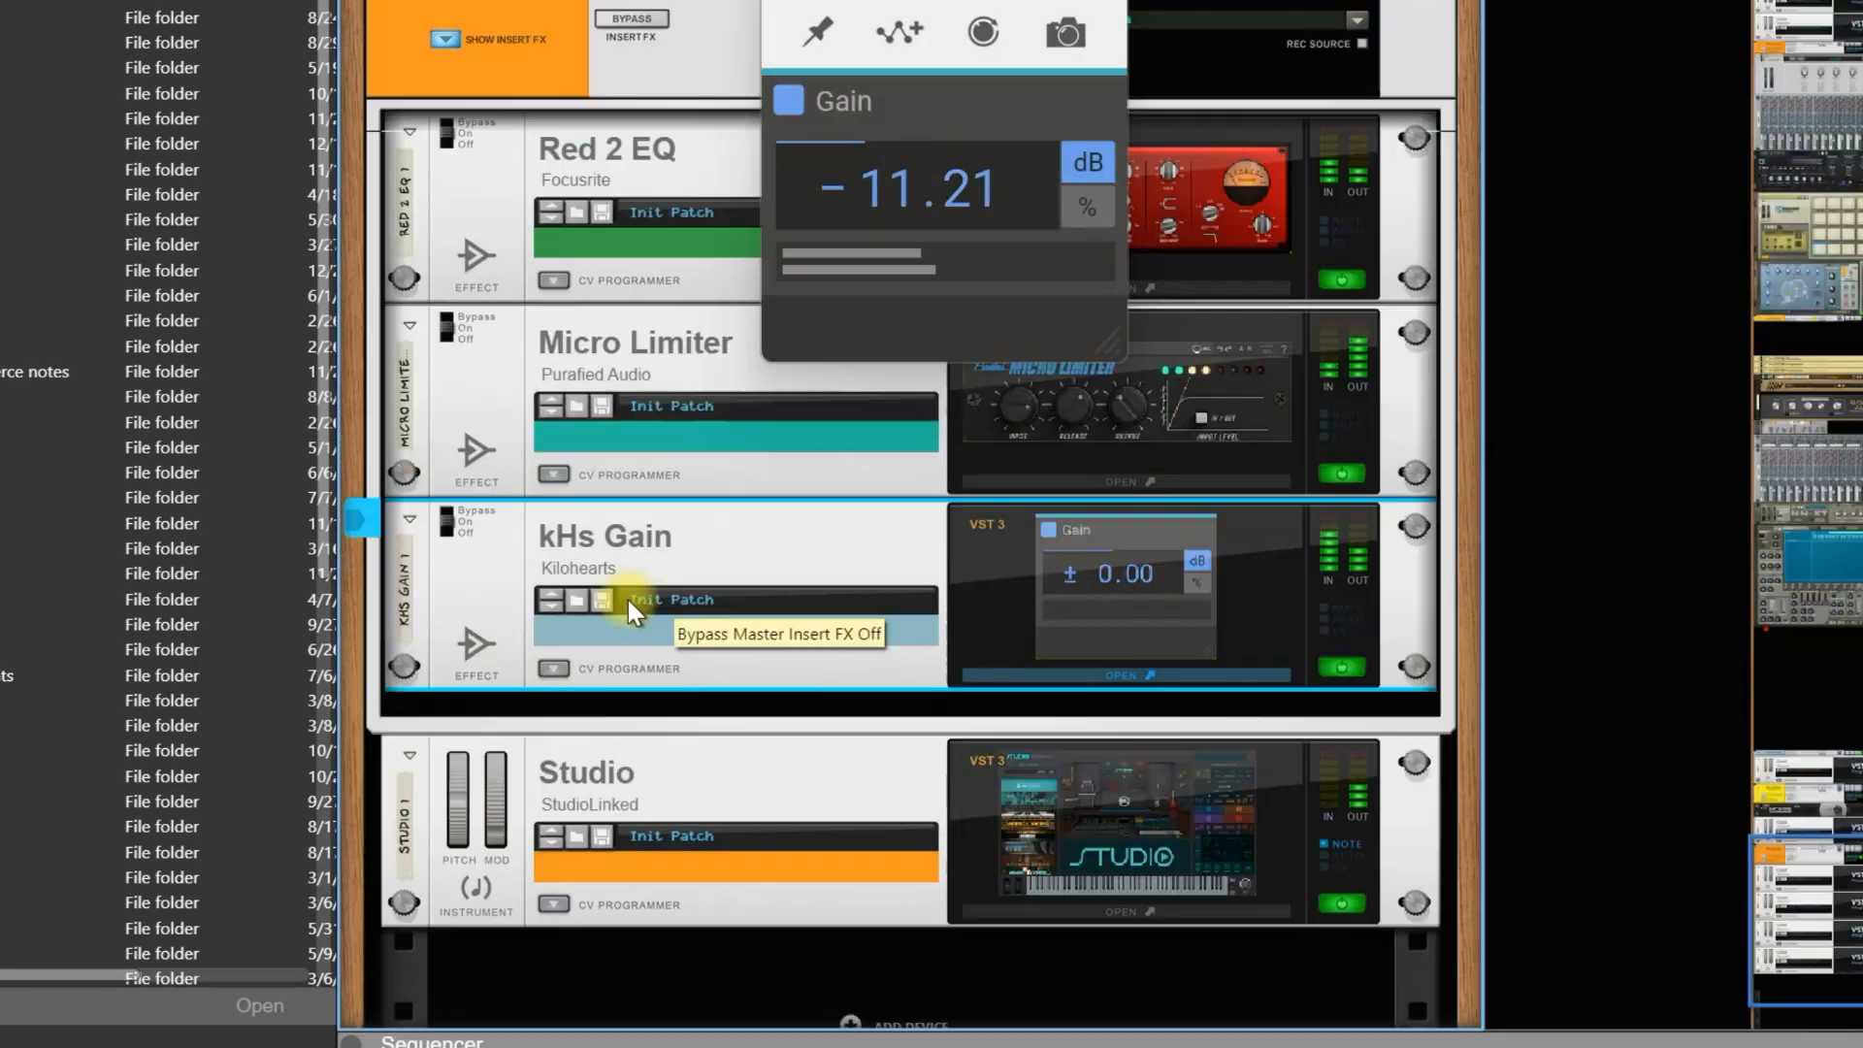
pyautogui.click(649, 43)
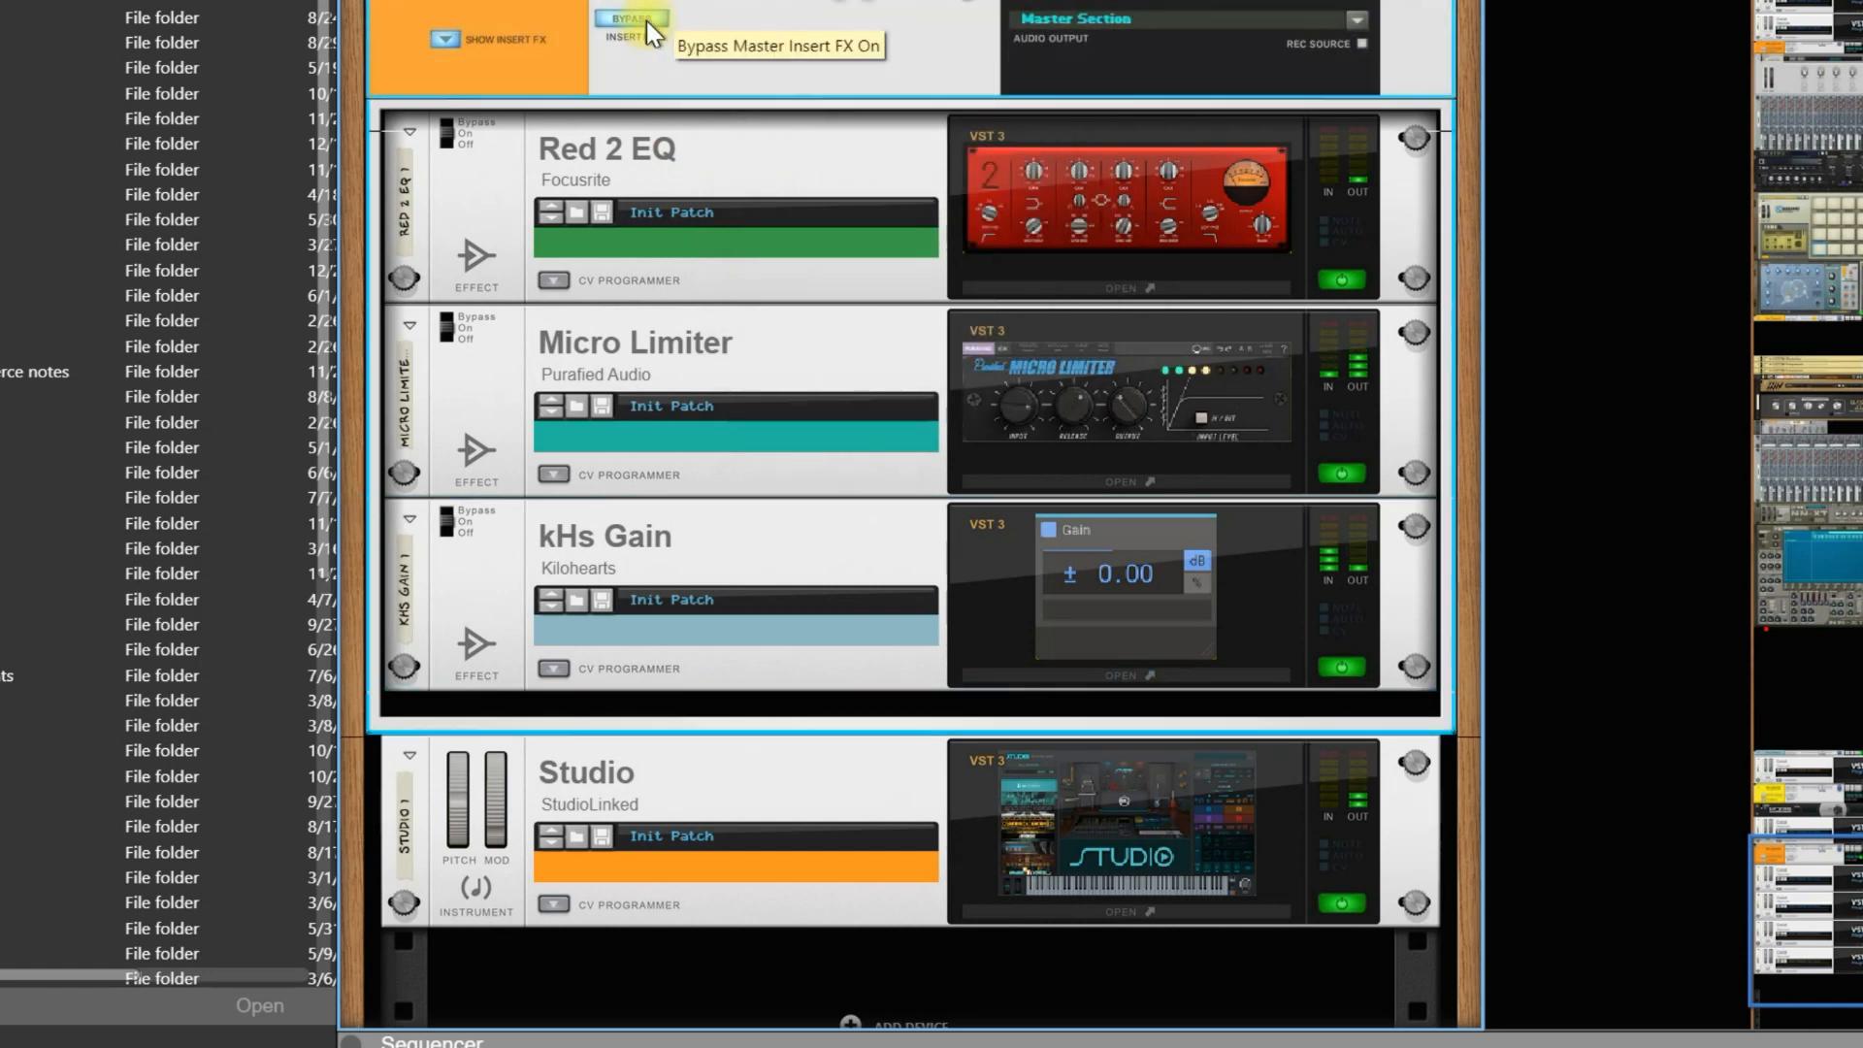
# Step: Lower kHs Gain to -12.77 dB and check Studio 1's level with the inserts bypassed and active
pyautogui.click(1116, 671)
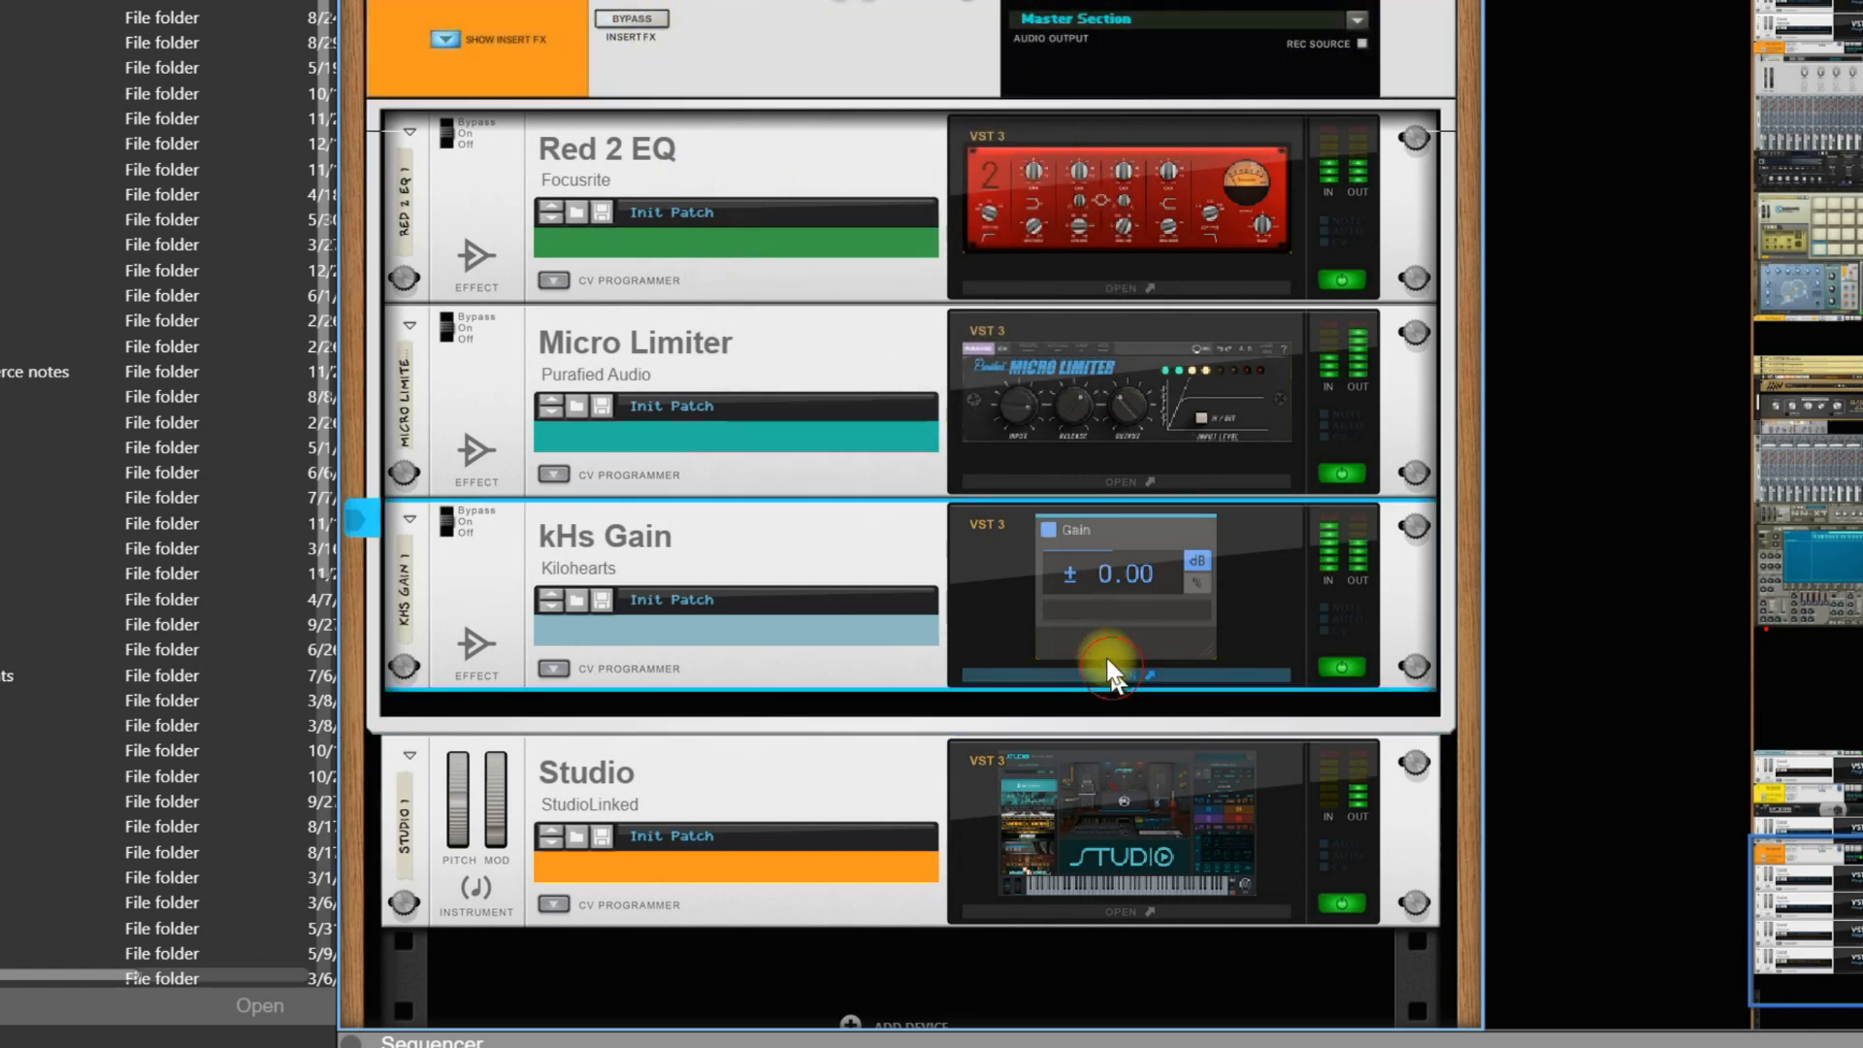
pyautogui.moveTo(935, 228); pyautogui.dragTo(885, 187)
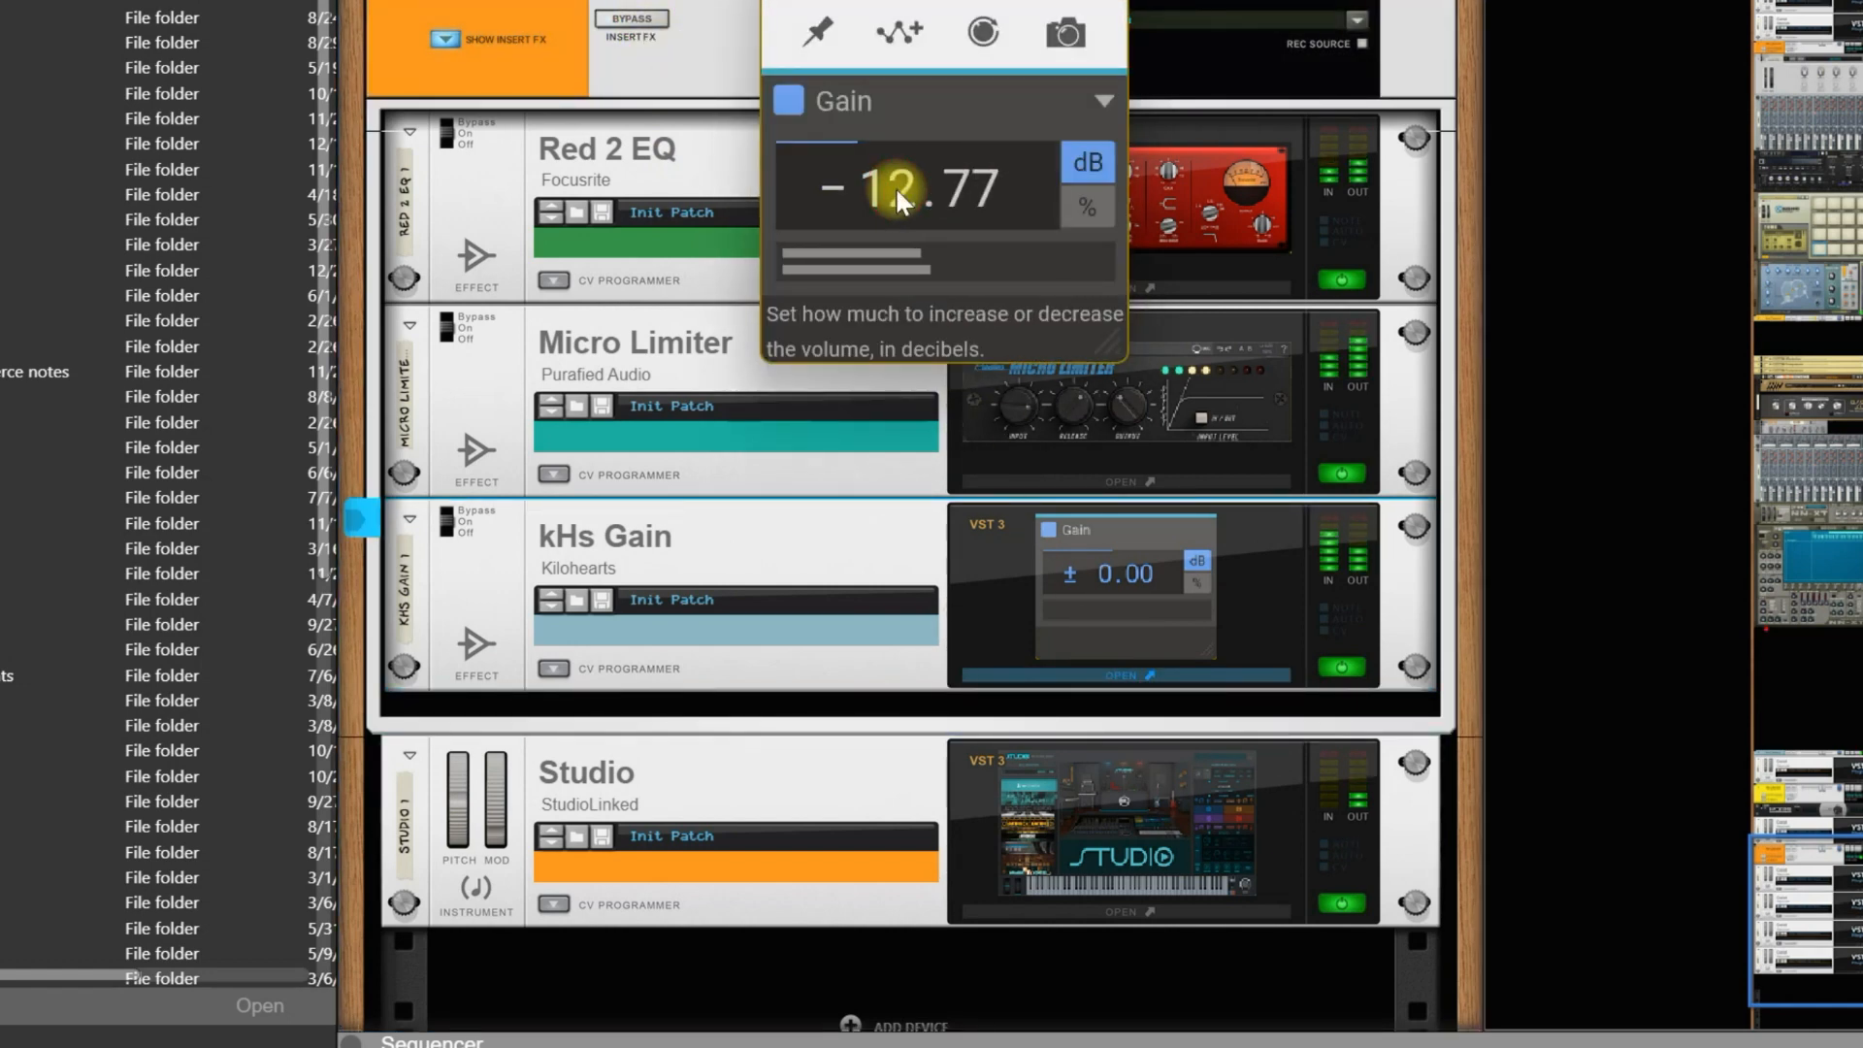
pyautogui.click(639, 29)
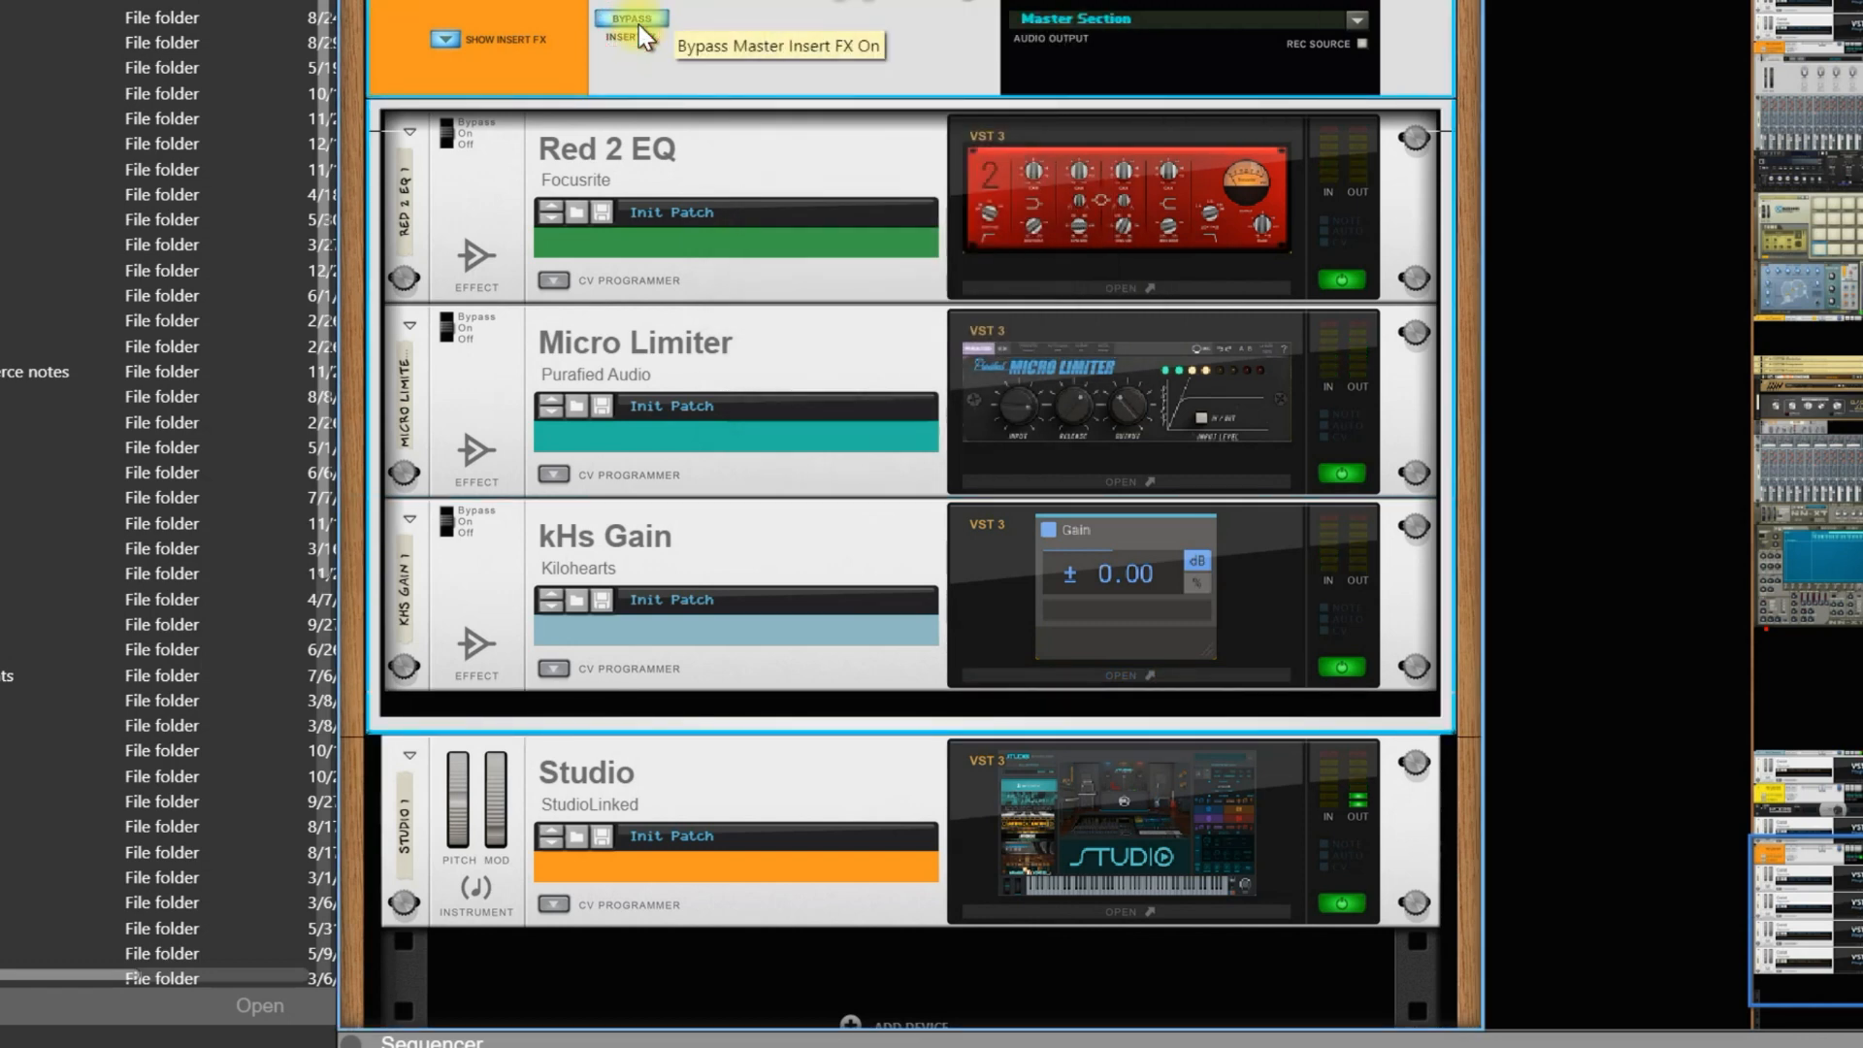
pyautogui.click(638, 25)
# Step: Reduce kHs Gain slightly further and toggle Studio 1's insert bypass repeatedly to compare the levels
pyautogui.click(1120, 680)
pyautogui.click(1121, 679)
pyautogui.moveTo(915, 192); pyautogui.dragTo(851, 186)
pyautogui.click(633, 13)
pyautogui.click(632, 14)
pyautogui.click(633, 12)
# Step: Fine-tune kHs Gain to -13.28 dB and reactivate Studio 1's insert effects
pyautogui.click(1083, 672)
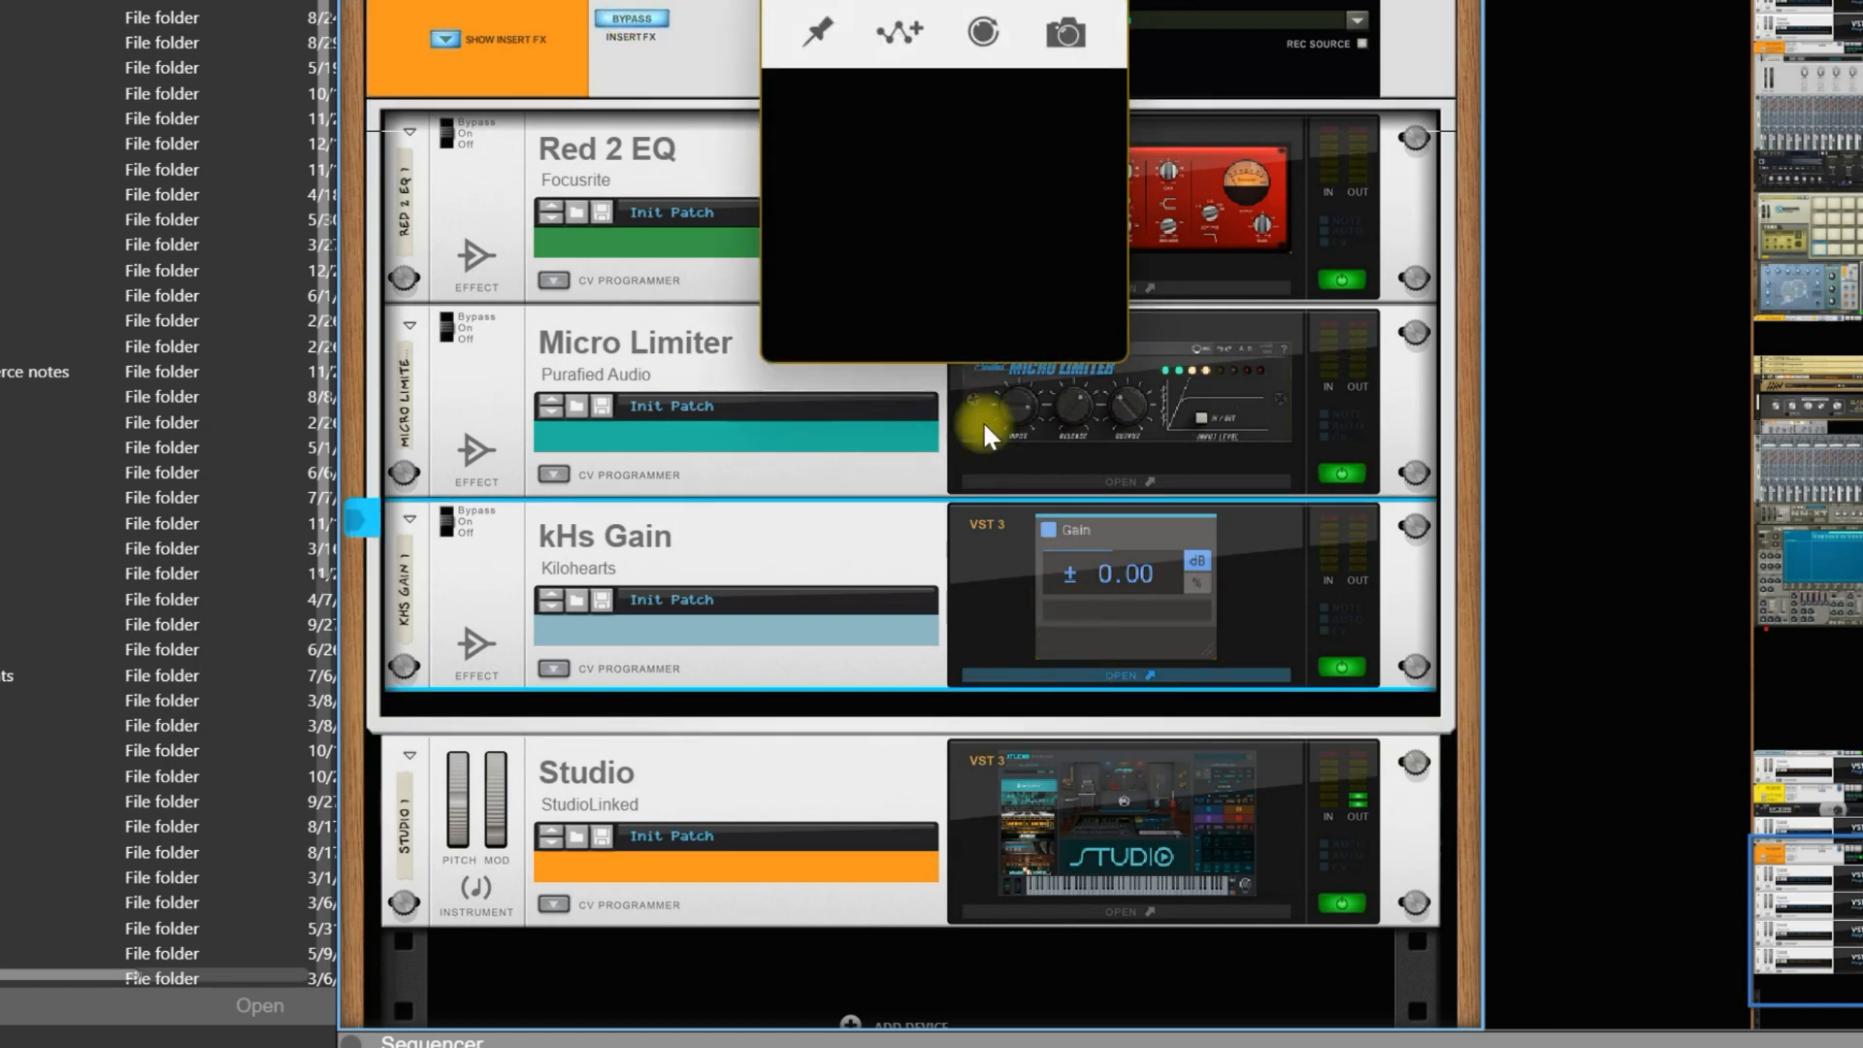
pyautogui.moveTo(894, 214); pyautogui.dragTo(745, 146)
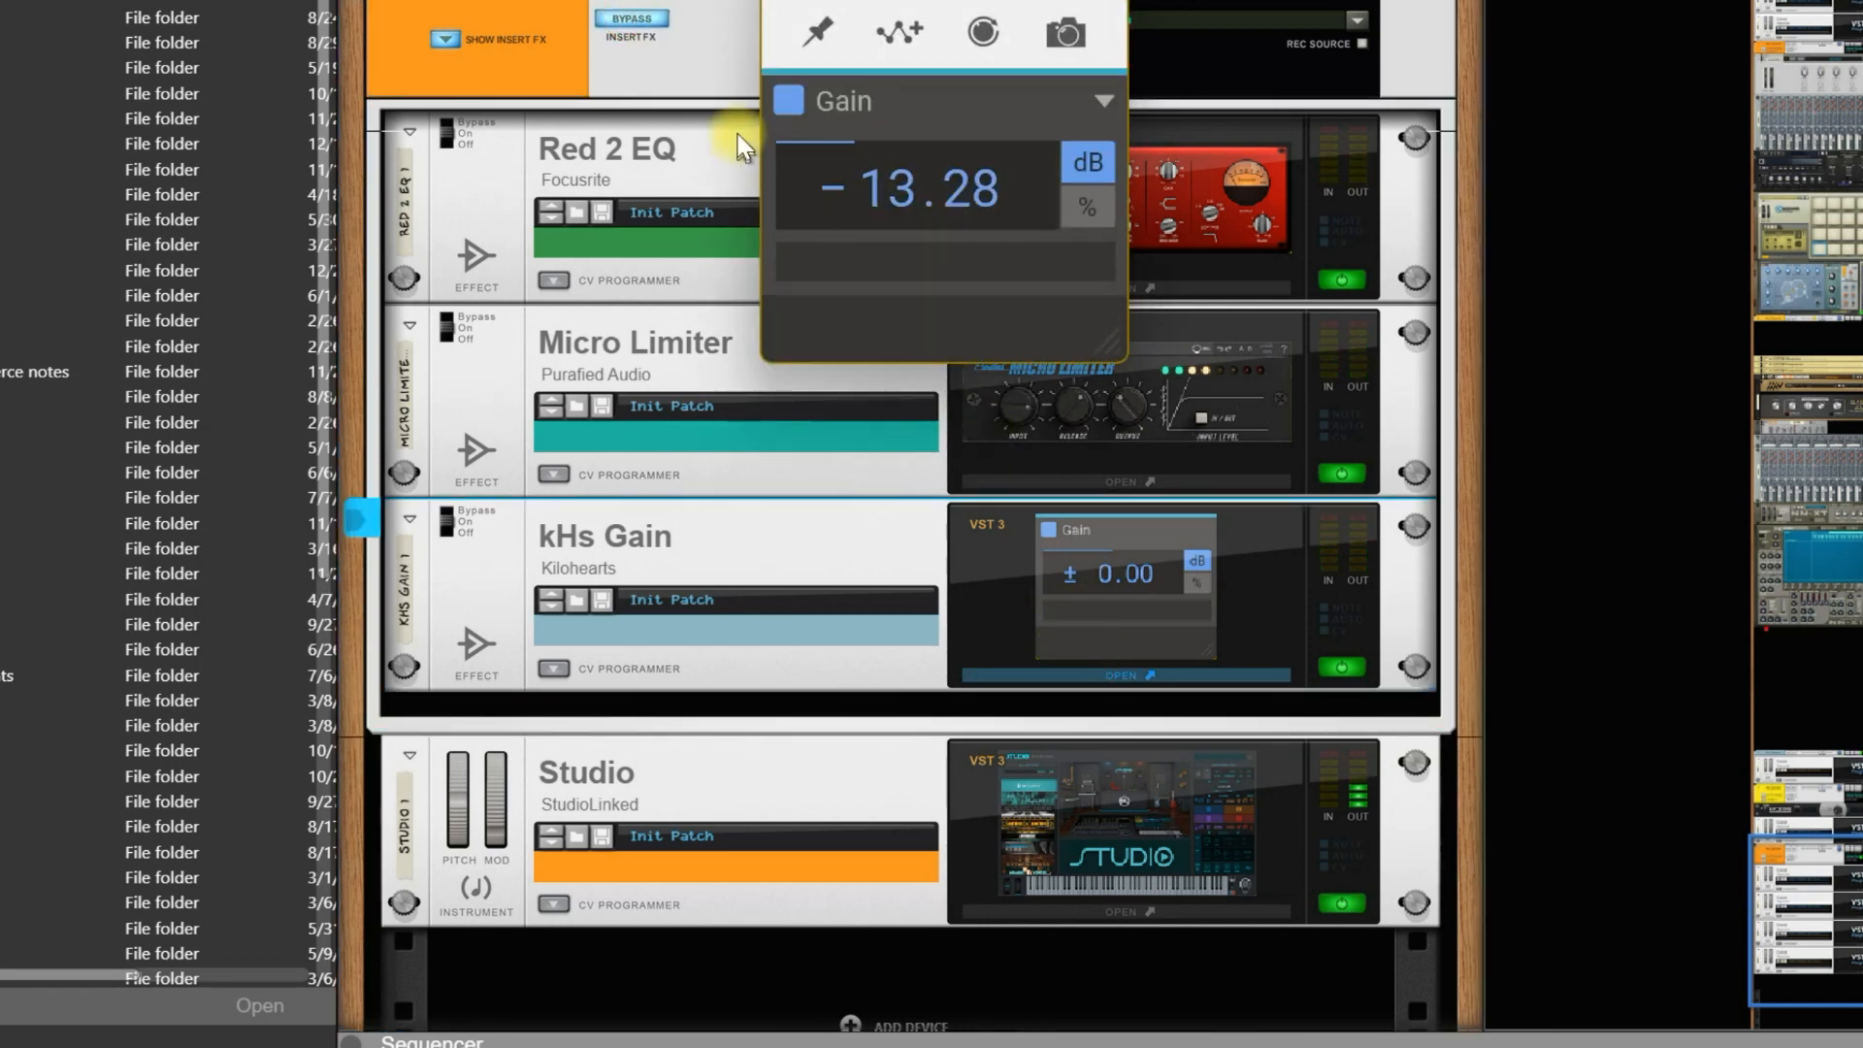
pyautogui.click(609, 12)
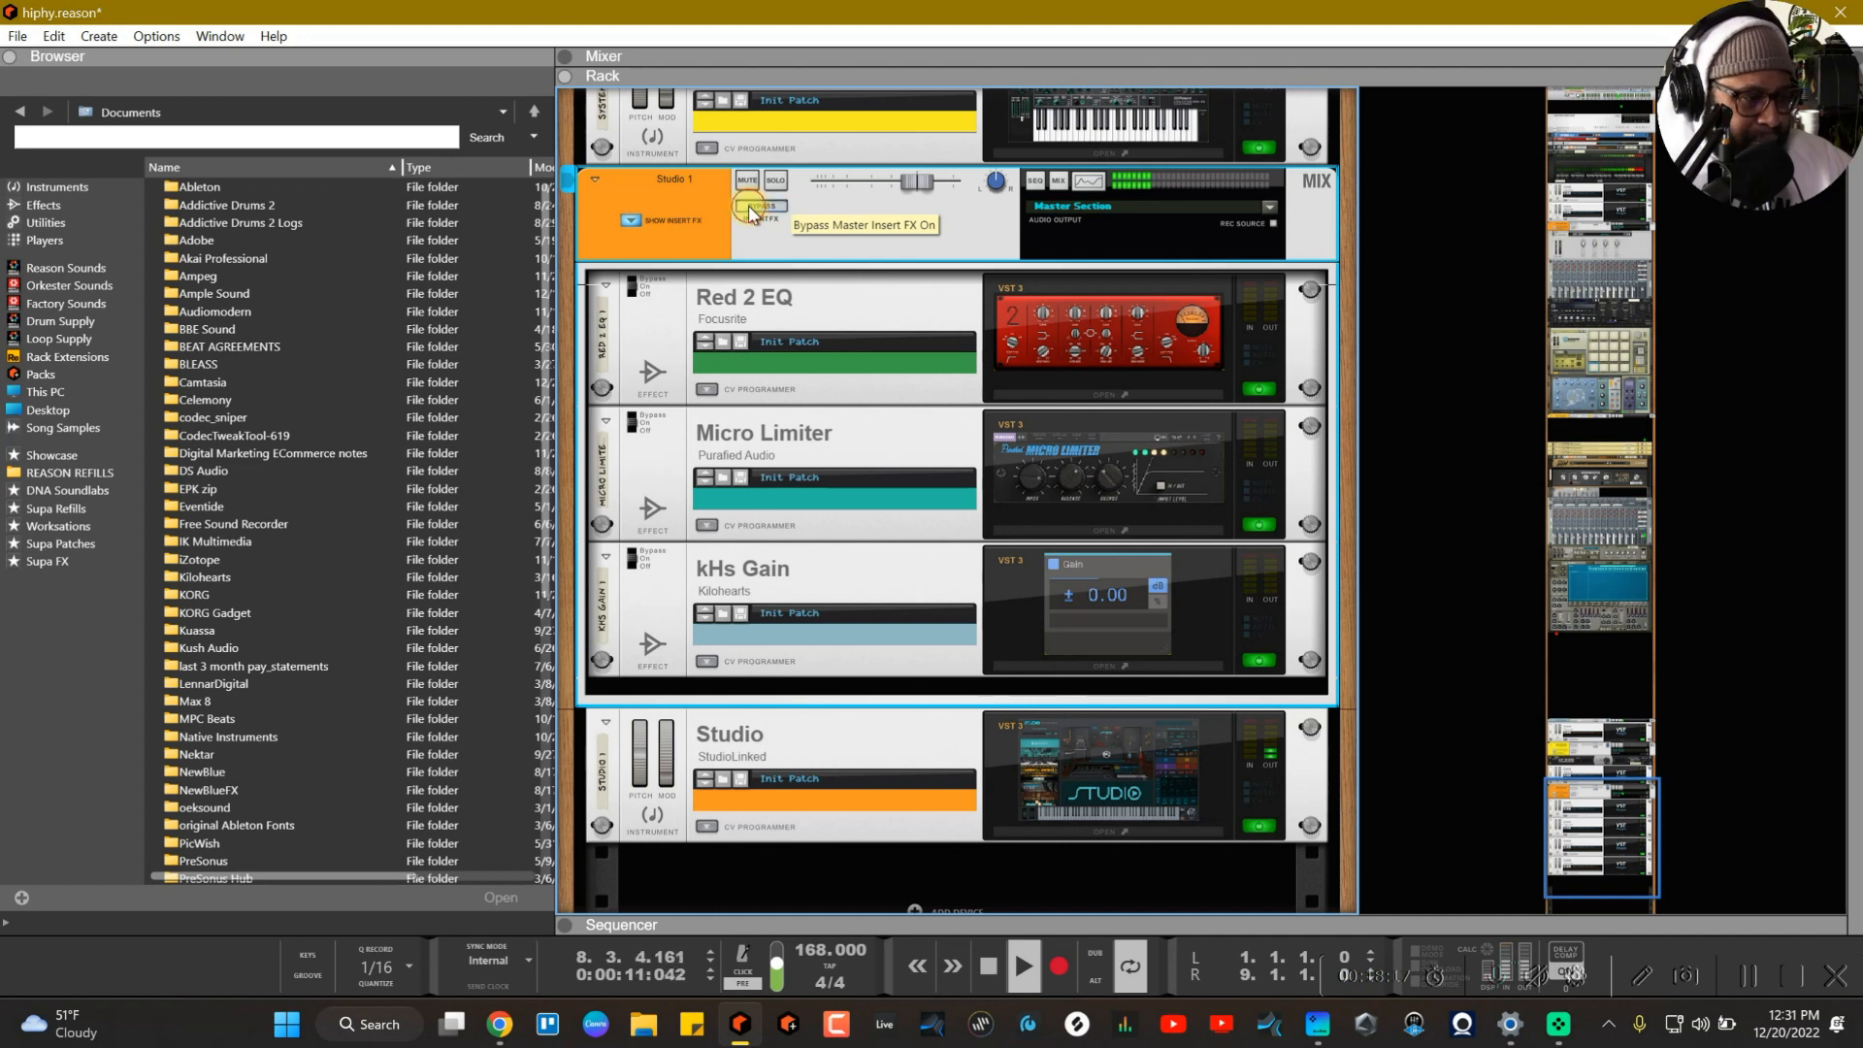
# Step: Show the mixer alongside the rack and open kHs Gain with the master level dimmed by 20 dB
pyautogui.press('F5')
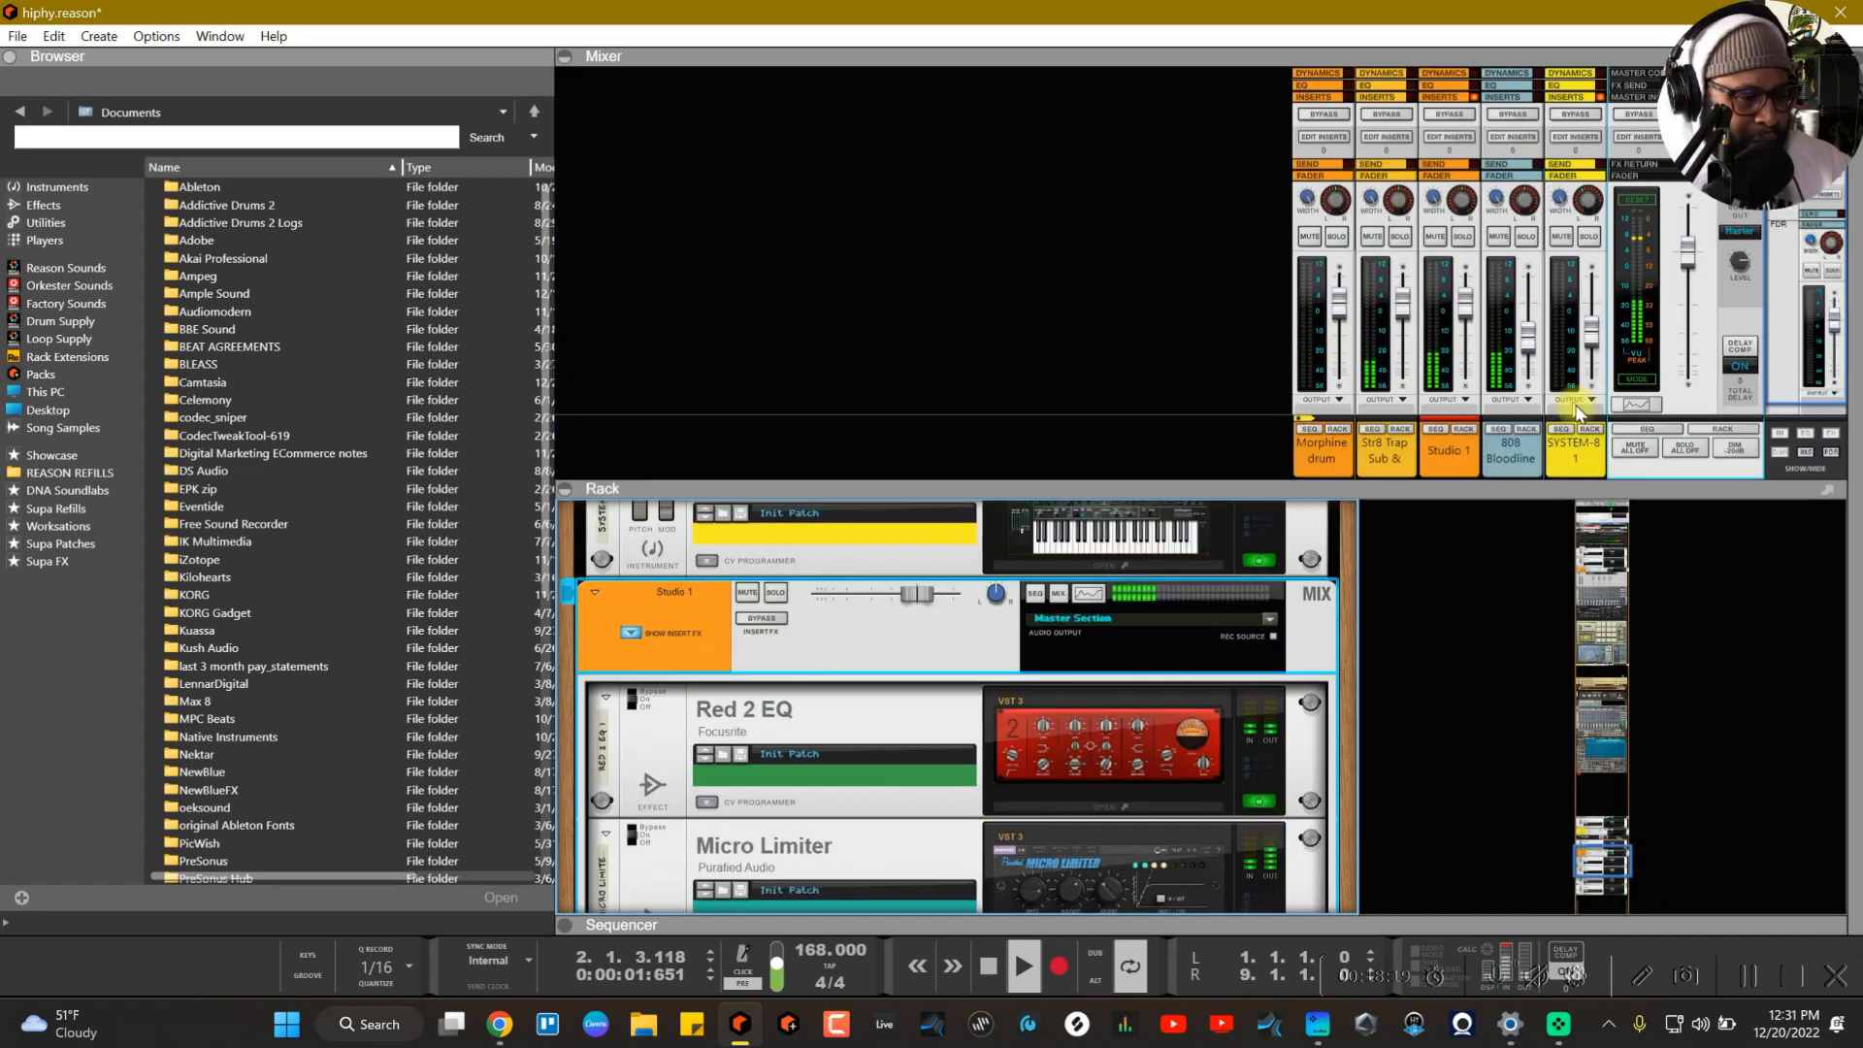
pyautogui.click(1736, 456)
pyautogui.scroll(-5, 1319, 619)
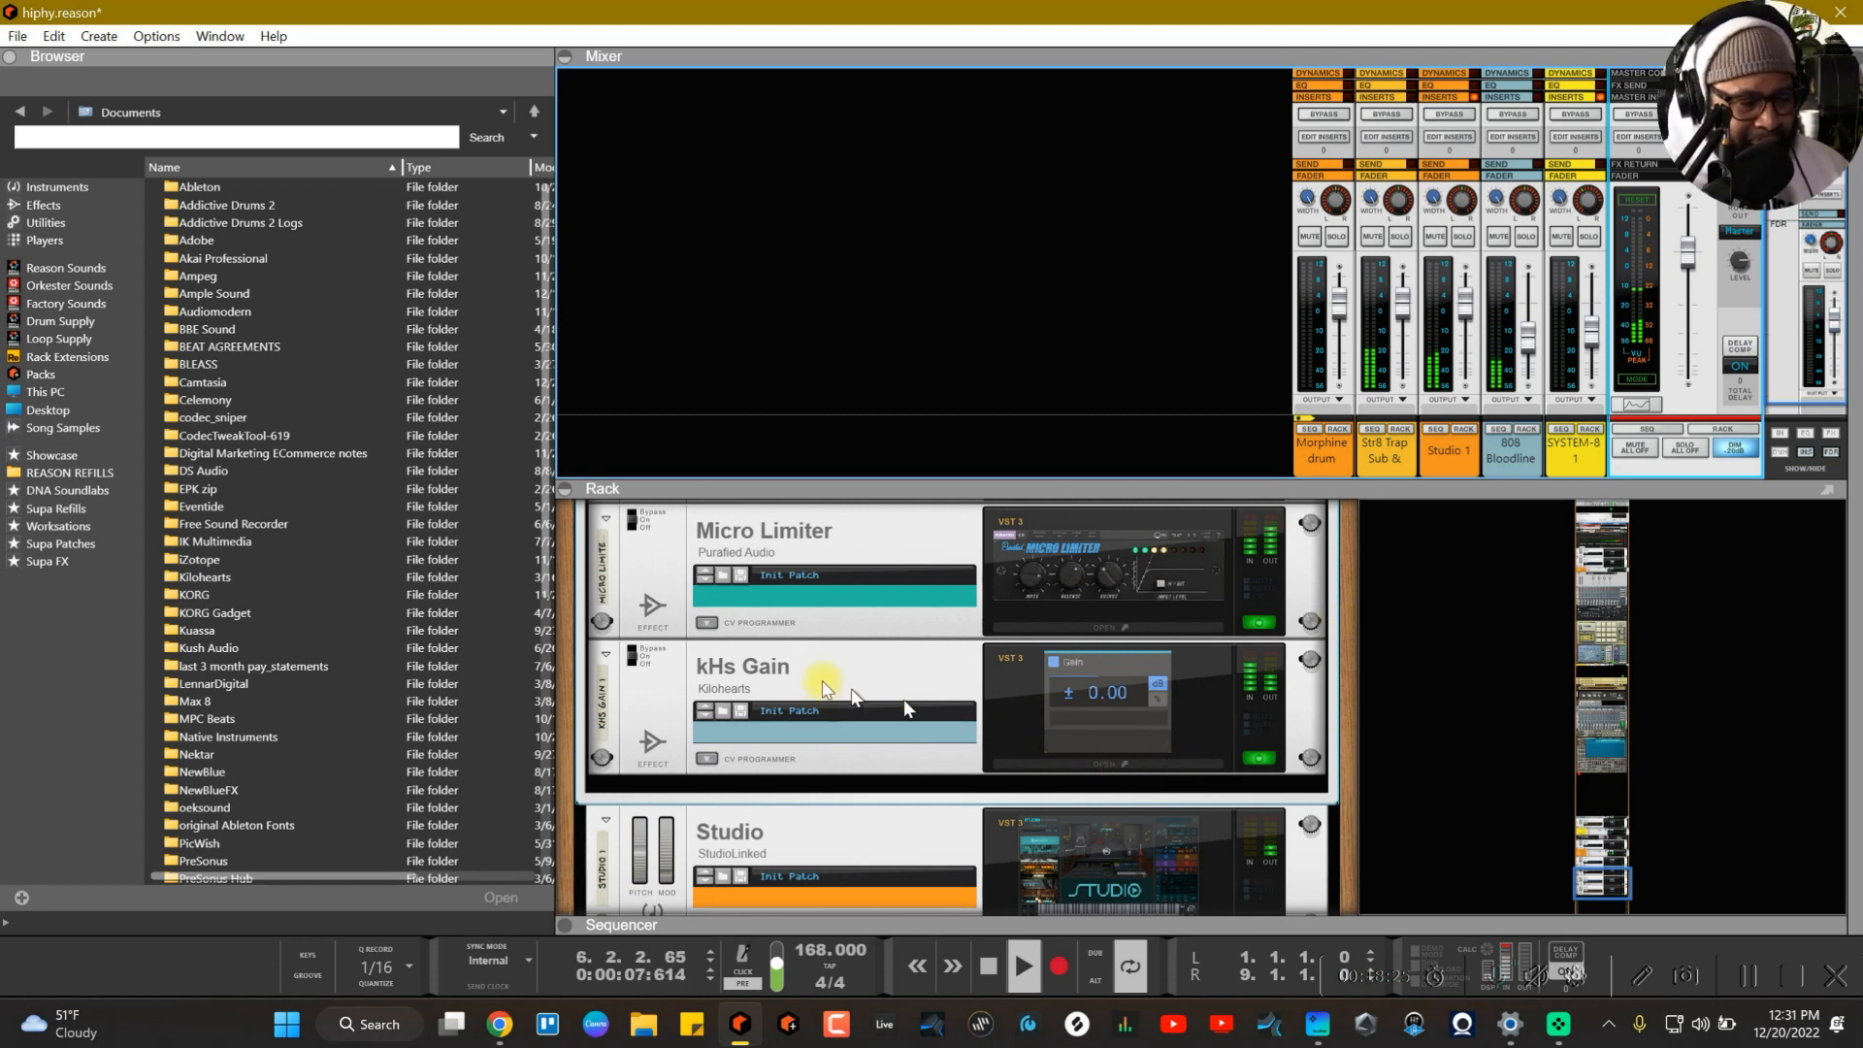
pyautogui.click(1112, 764)
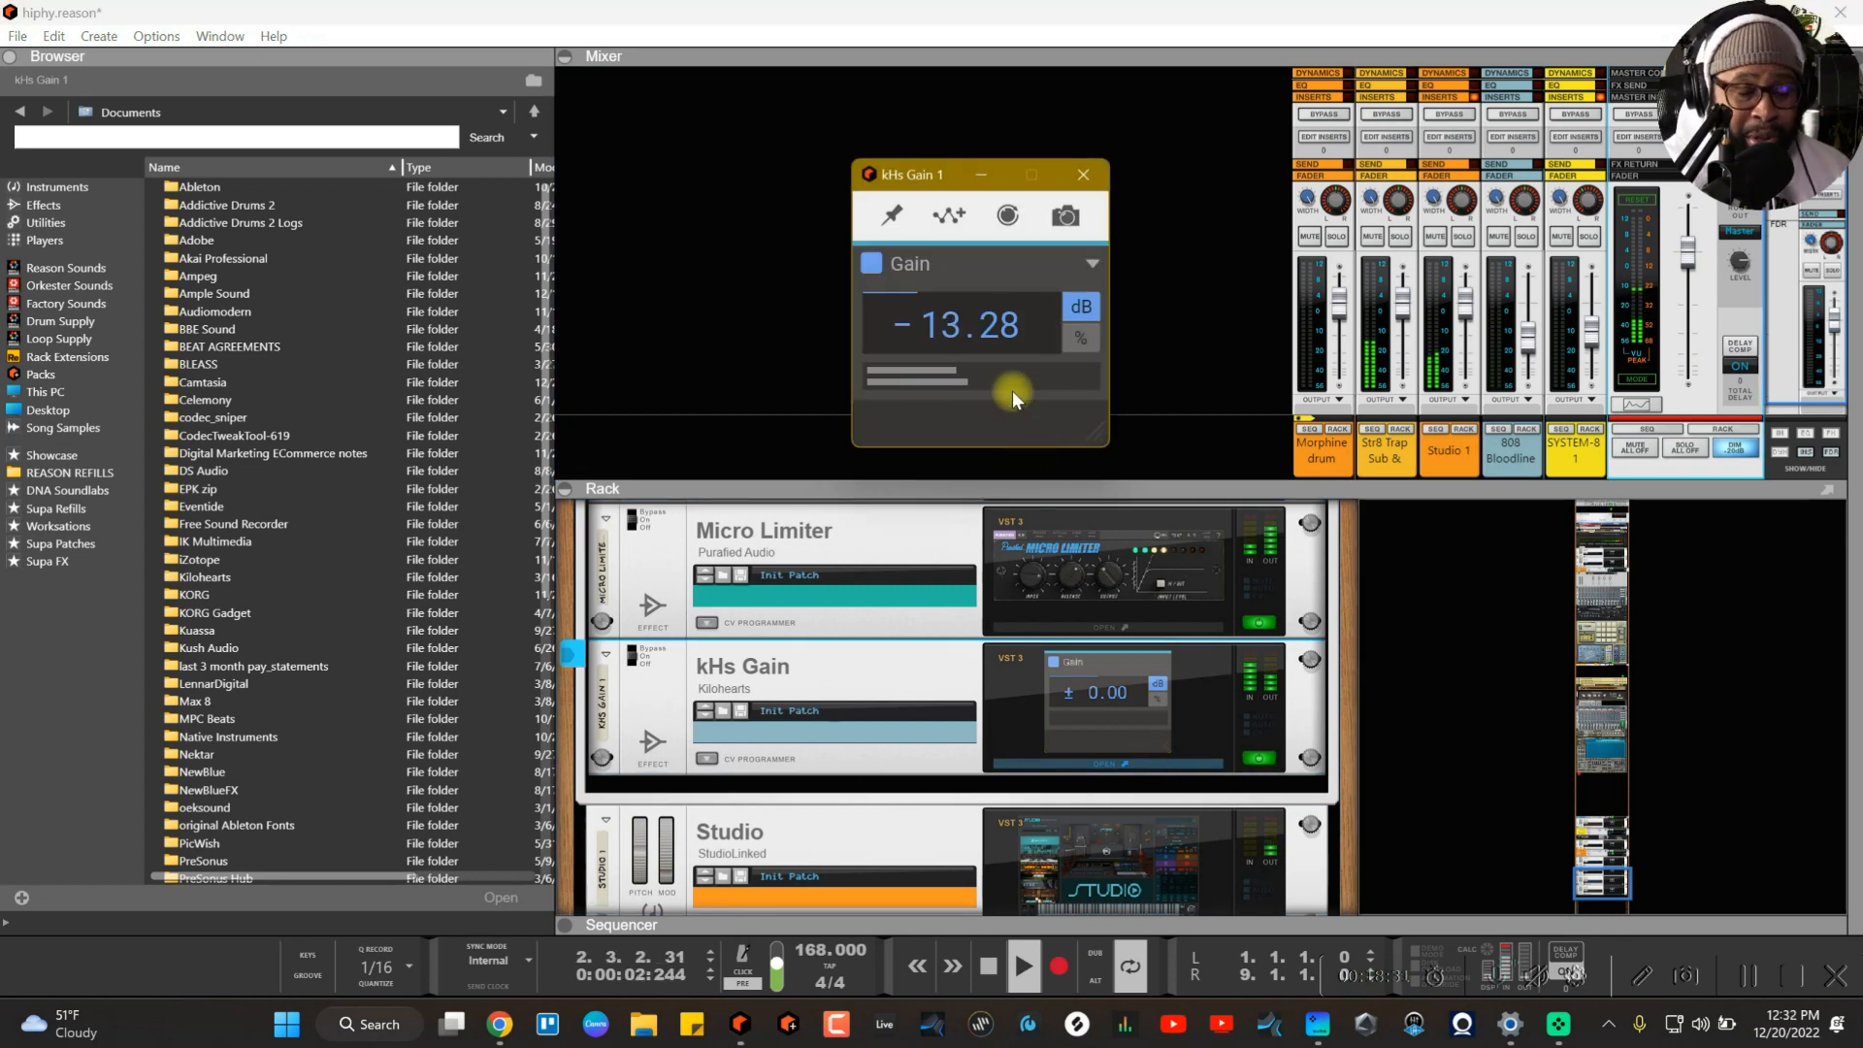
# Step: Turn off the master dim and toggle Studio 1's insert bypass repeatedly to compare bypassed and processed levels
pyautogui.scroll(5, 971, 557)
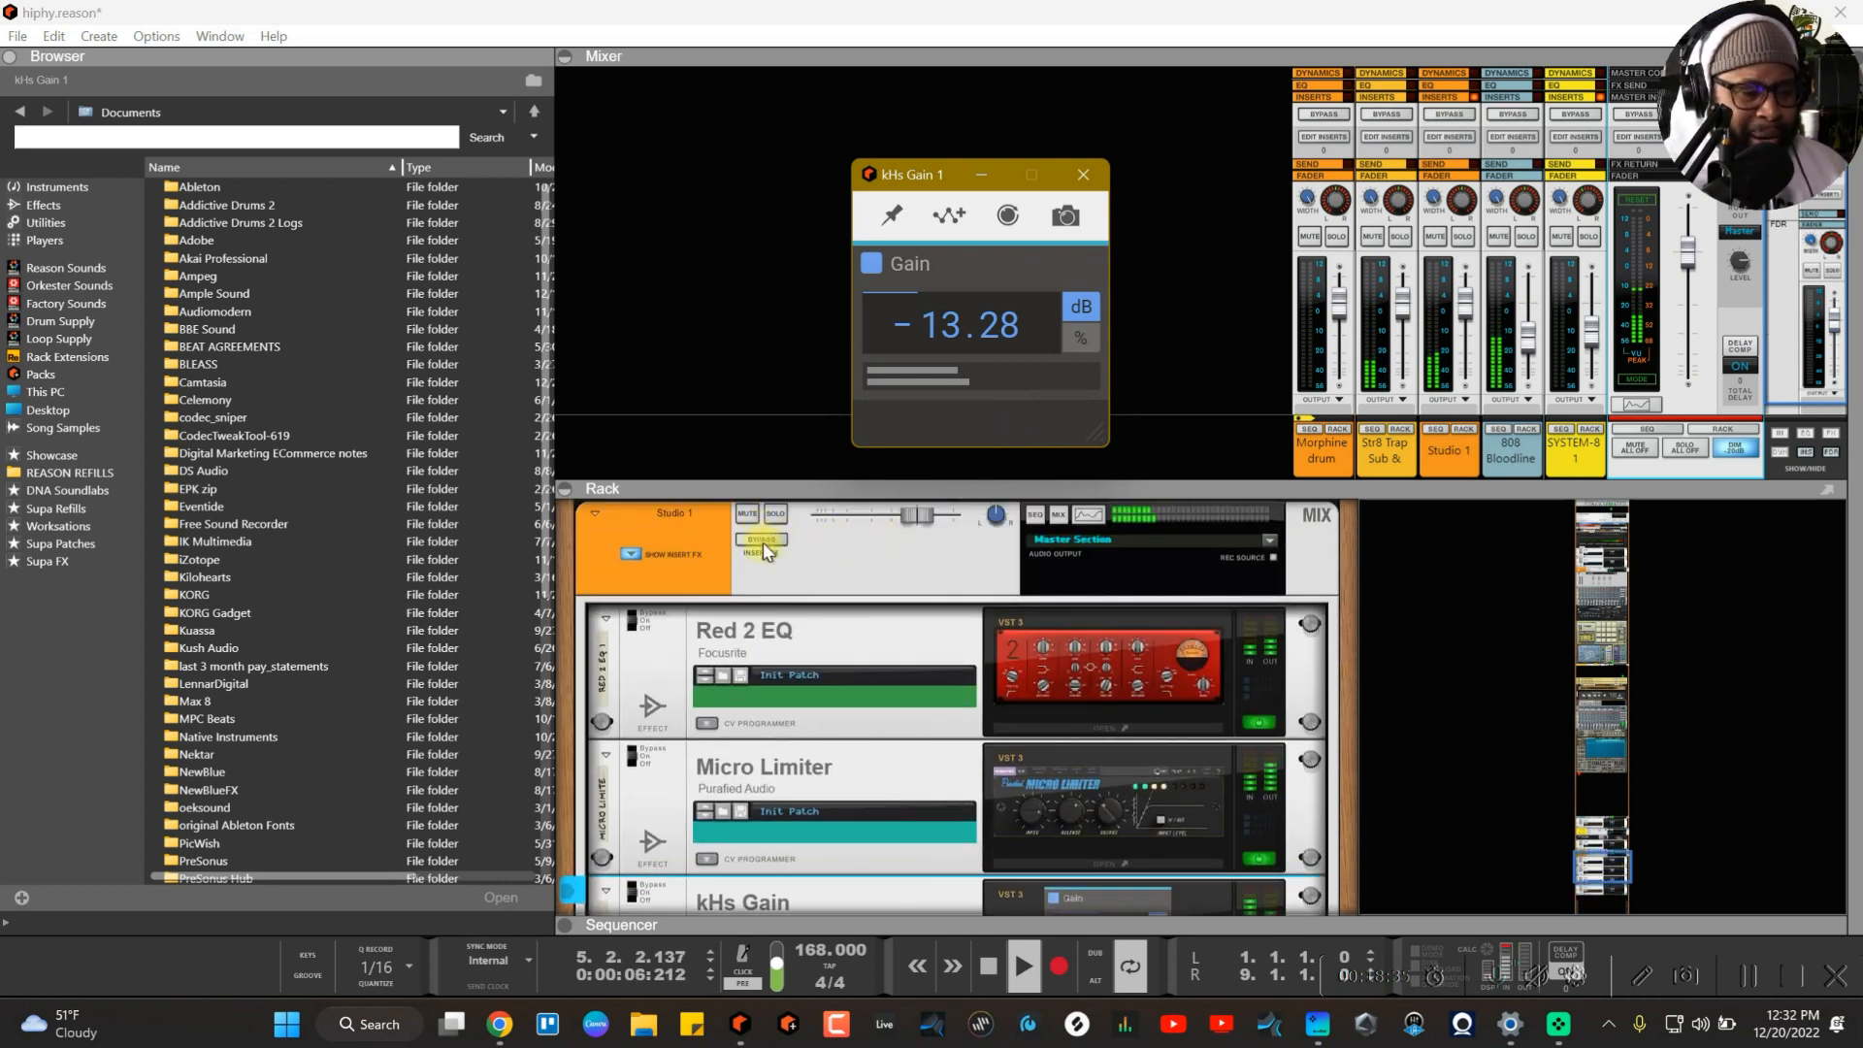
pyautogui.click(1734, 448)
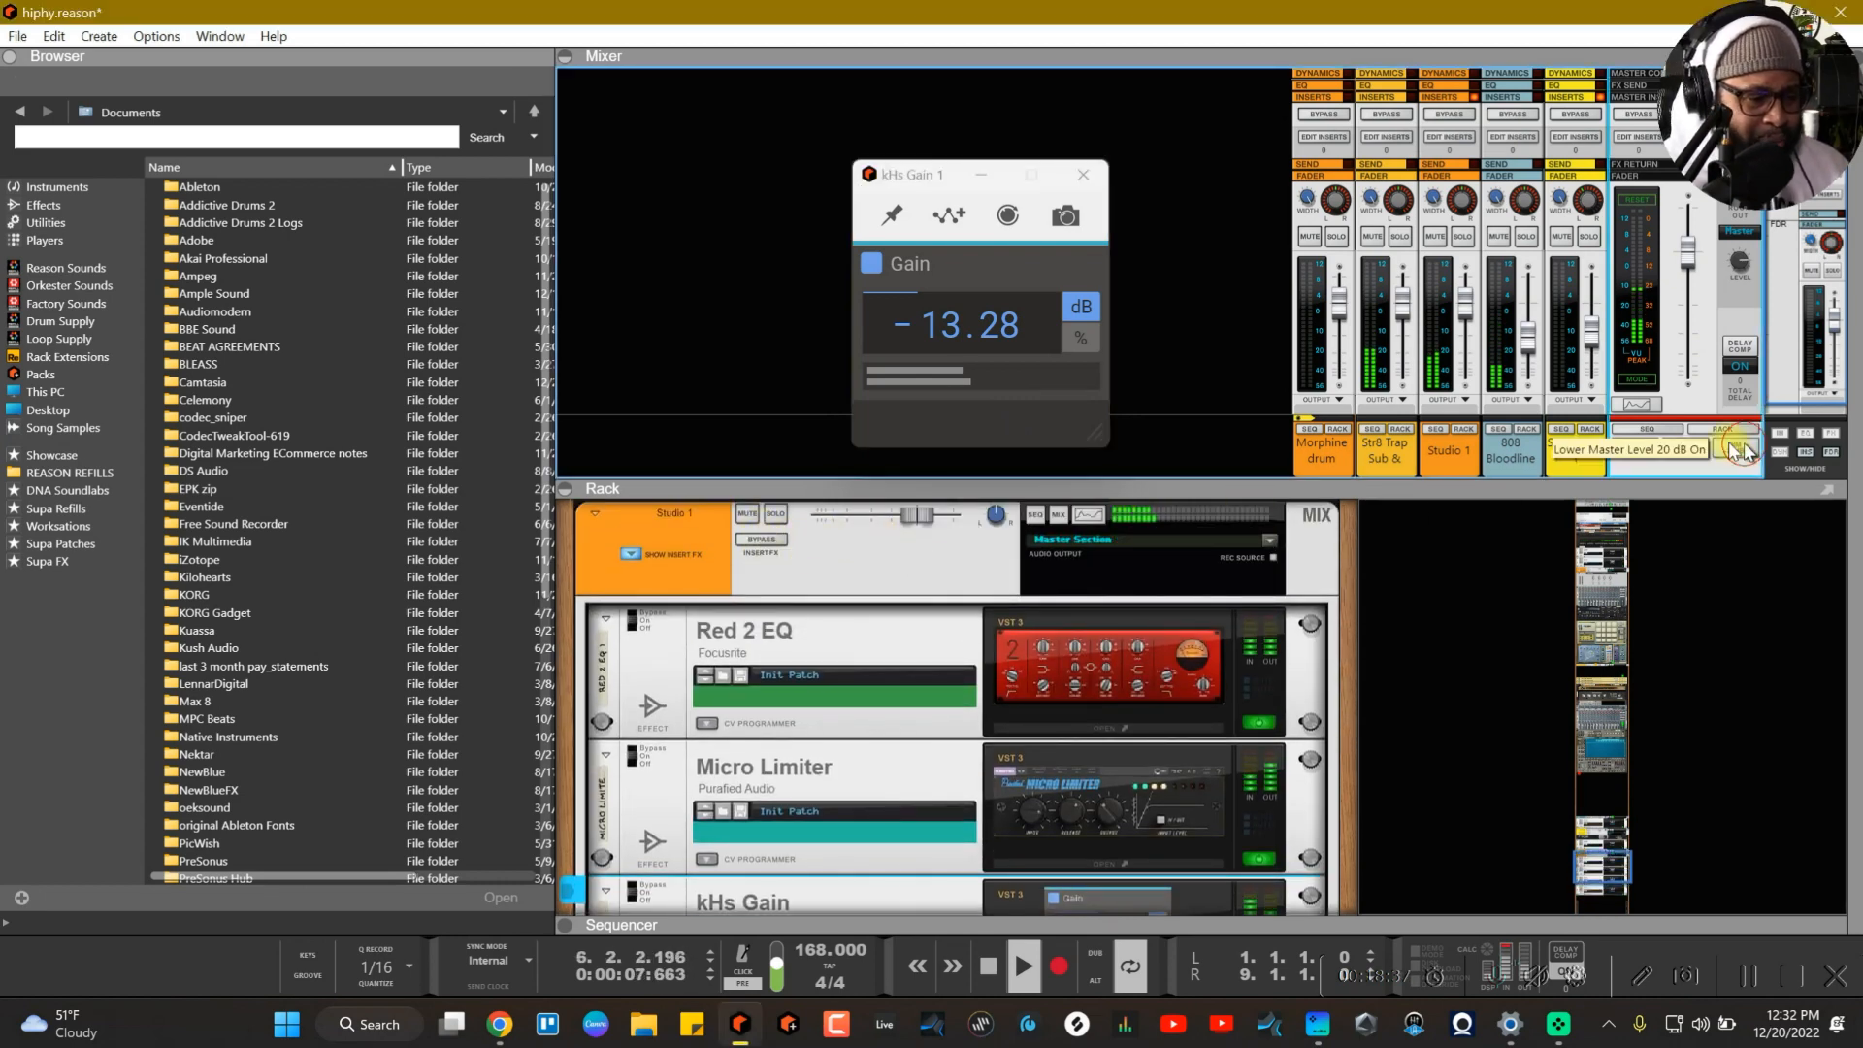
pyautogui.click(726, 540)
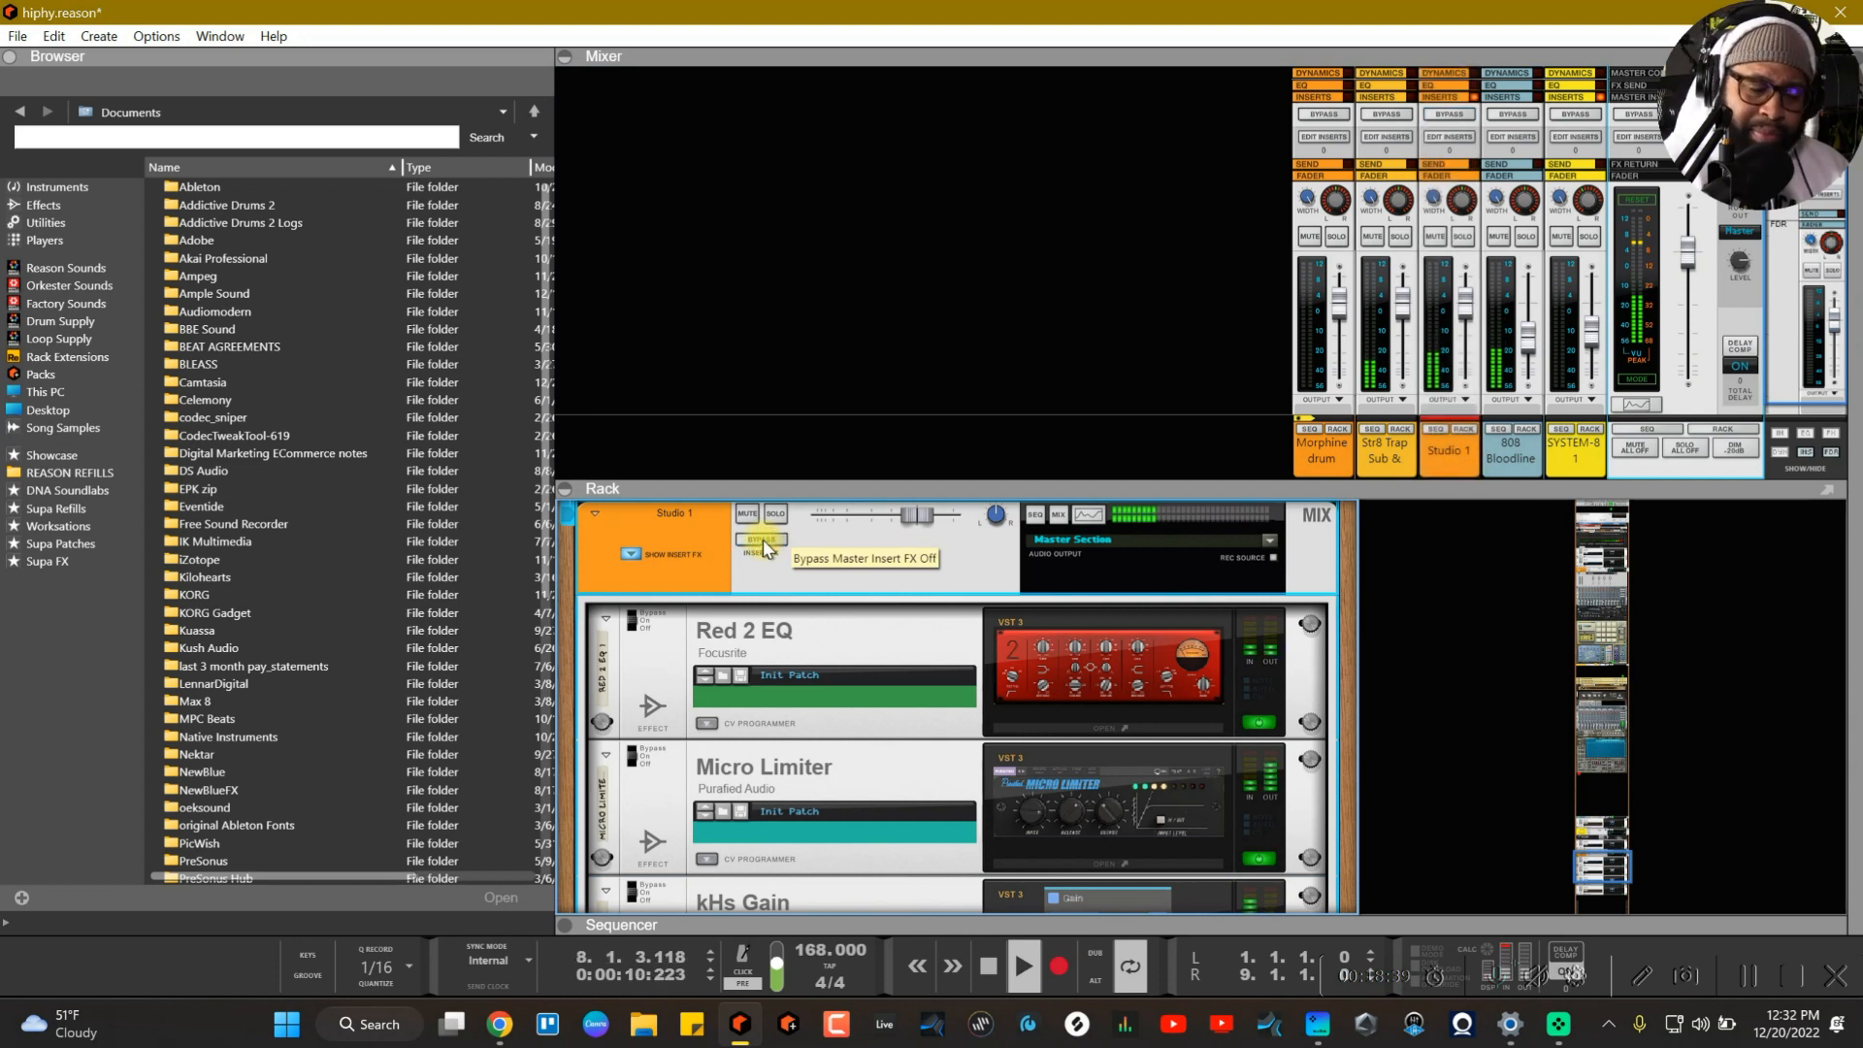
pyautogui.click(761, 541)
pyautogui.click(762, 540)
pyautogui.click(761, 541)
pyautogui.click(761, 541)
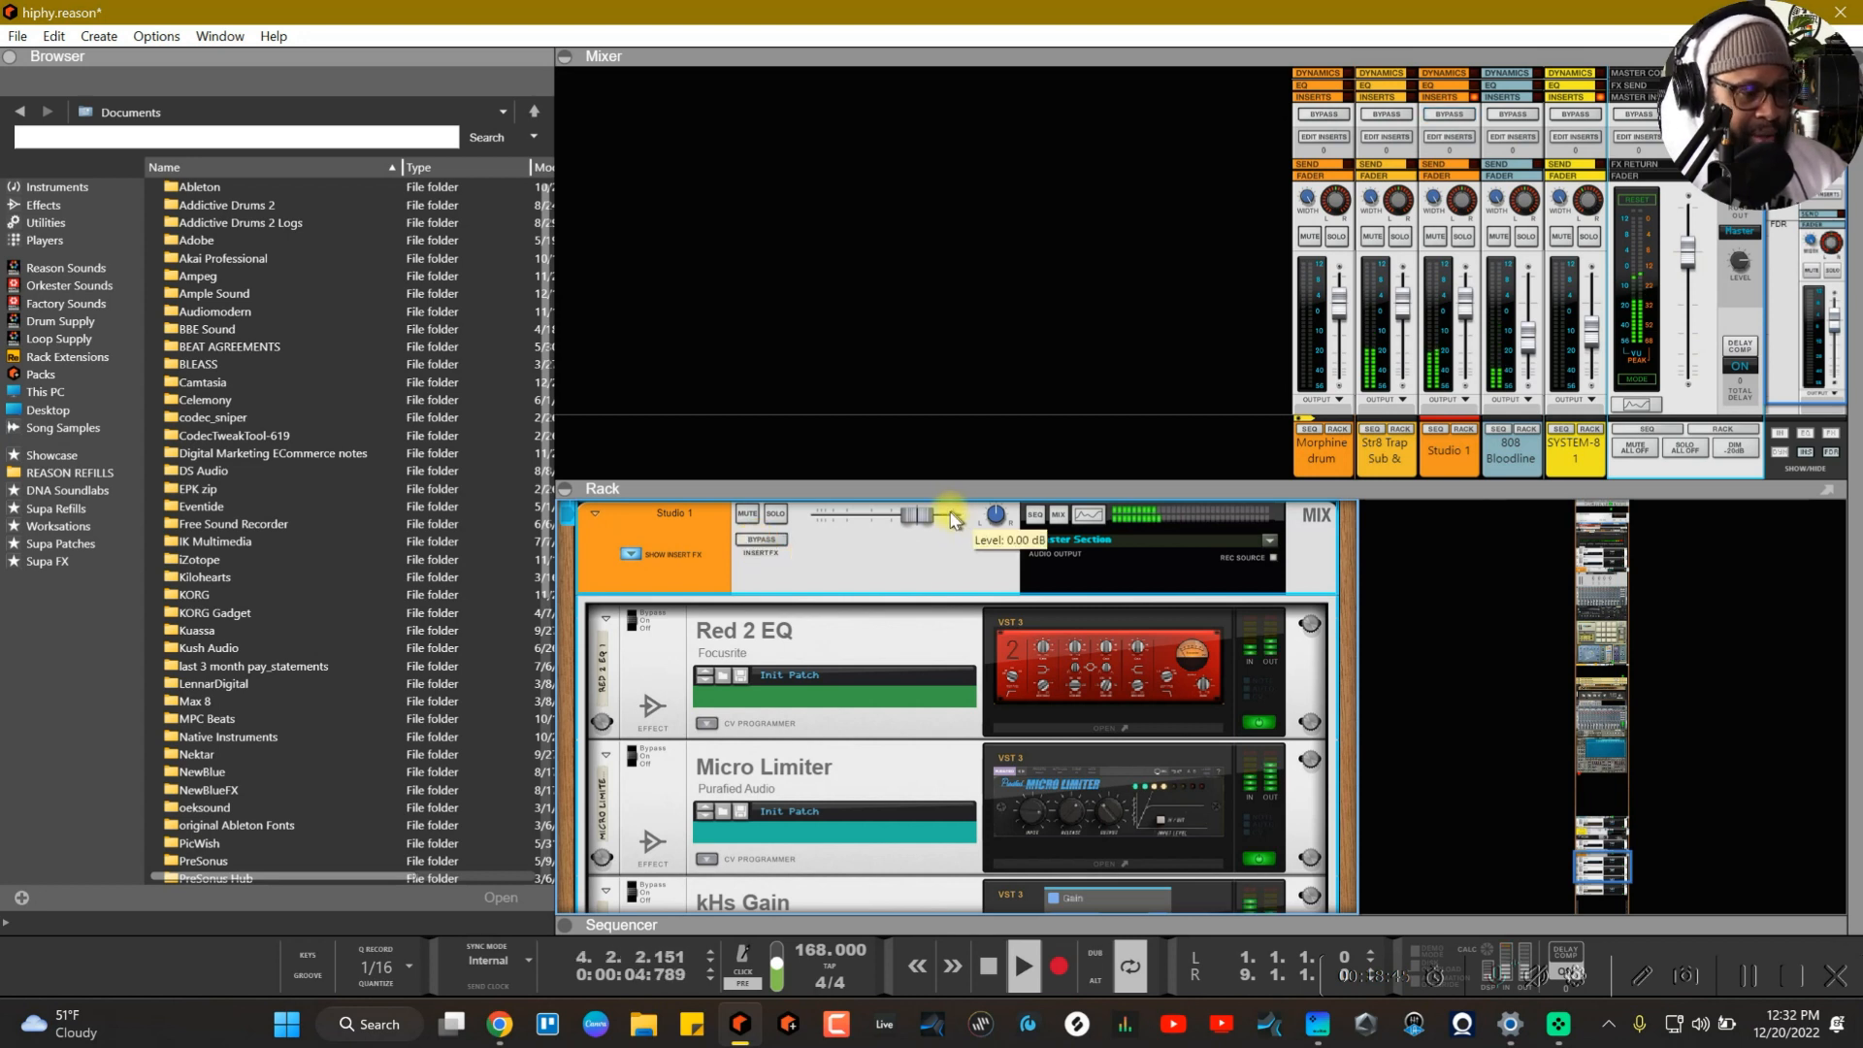
# Step: Stop and restart playback to check Studio 1's processed level in the mix, and stop playback again
pyautogui.press('space')
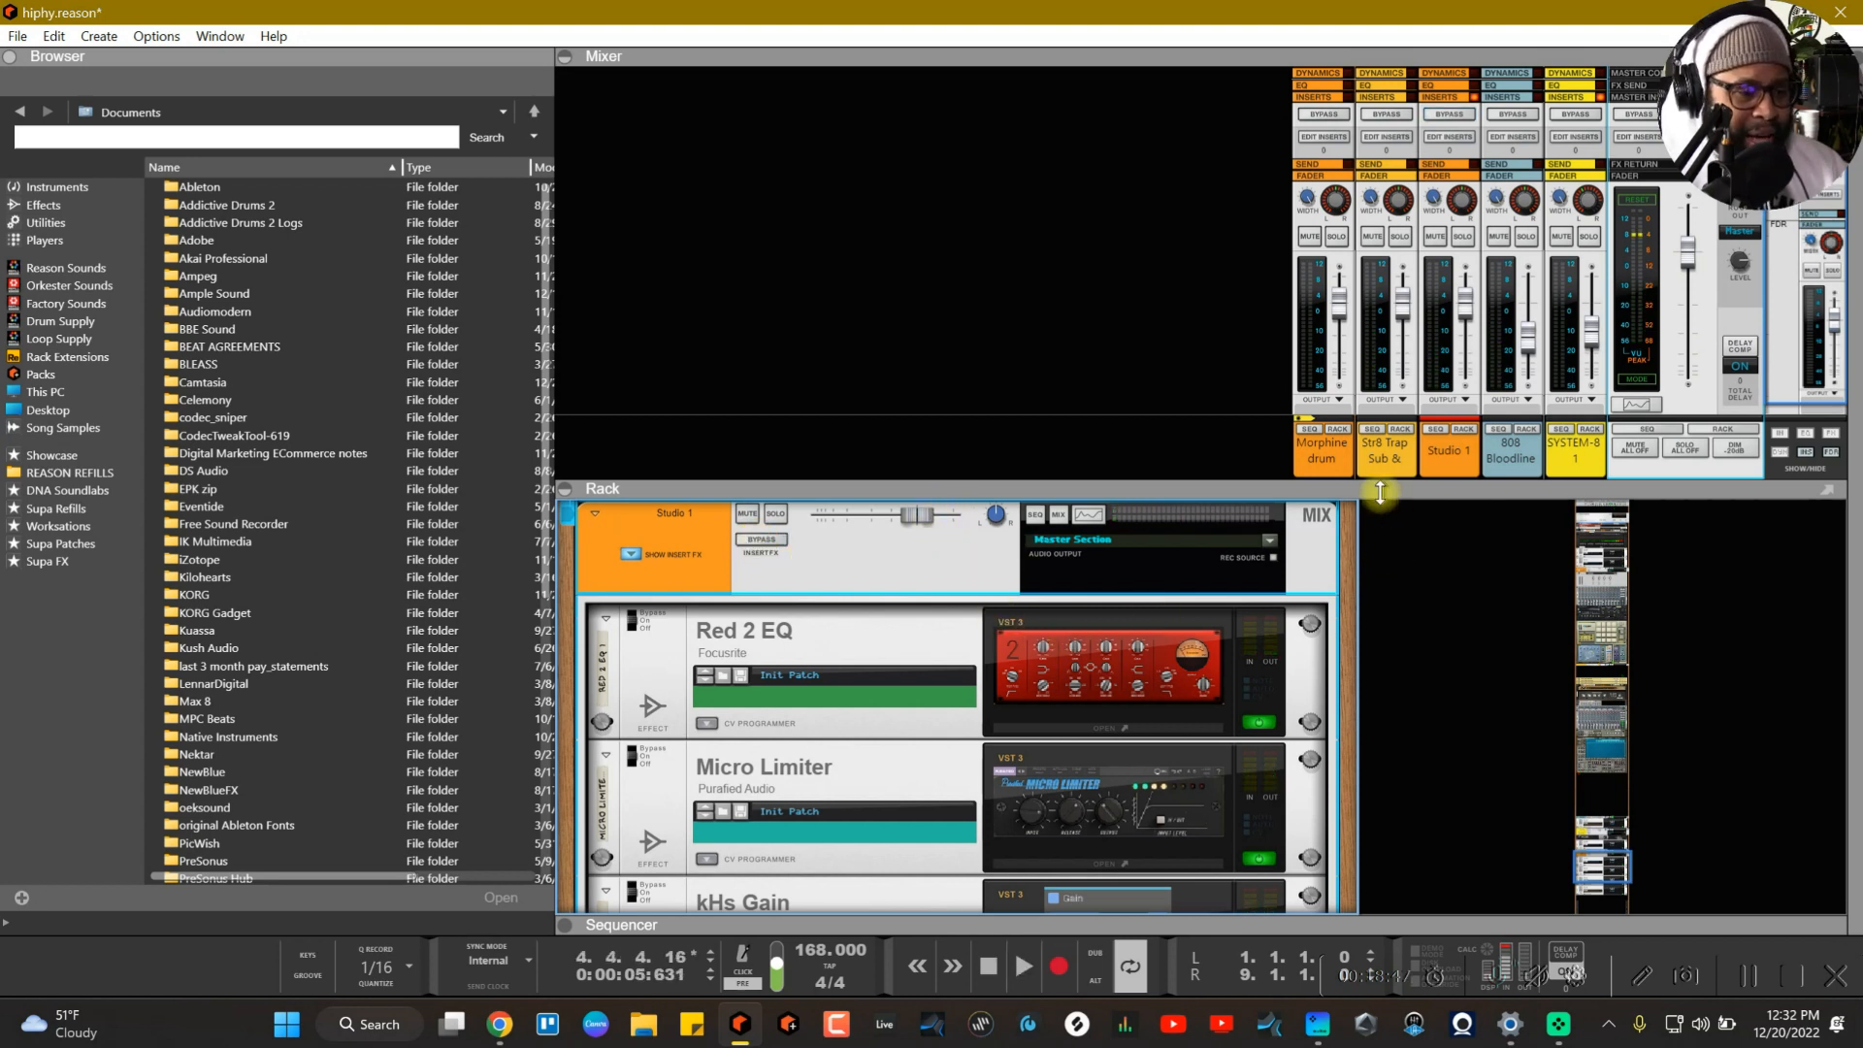
pyautogui.scroll(1, 1398, 427)
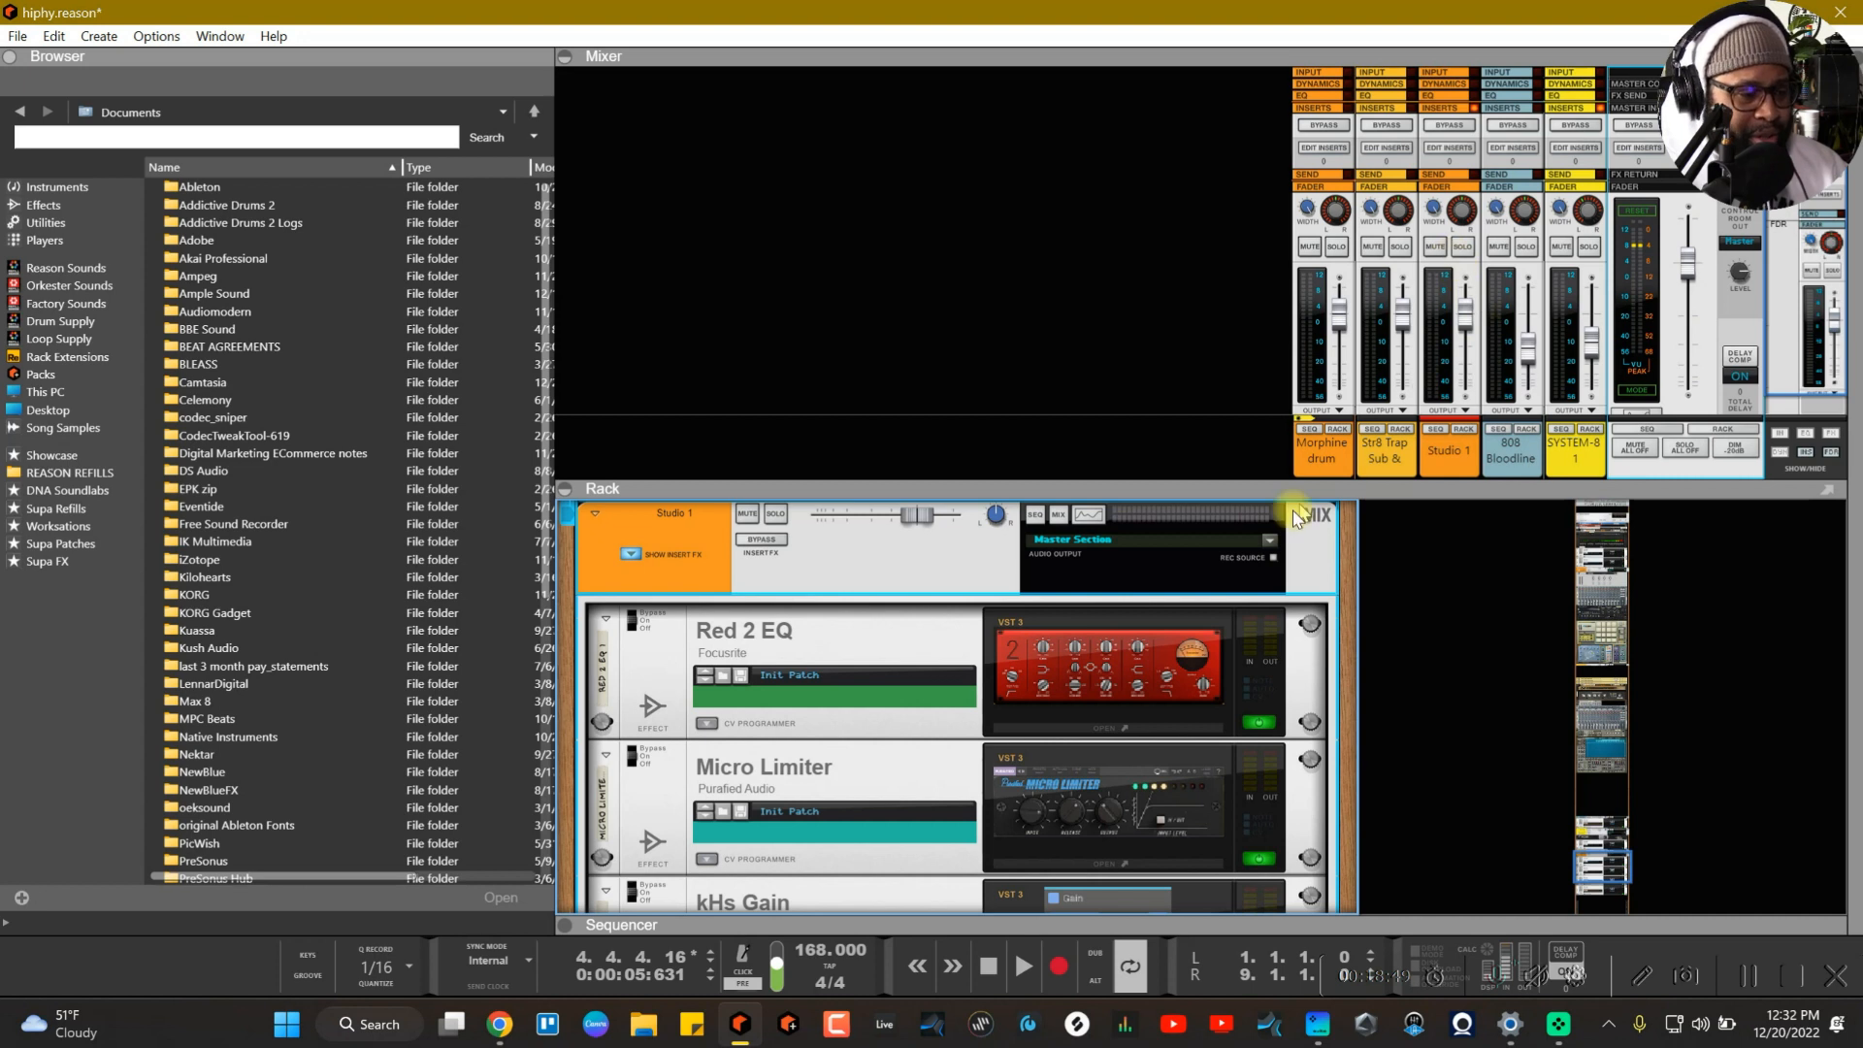
pyautogui.press('space')
pyautogui.moveTo(986, 523)
pyautogui.mouseDown()
pyautogui.moveTo(997, 557)
pyautogui.moveTo(998, 498)
pyautogui.mouseUp()
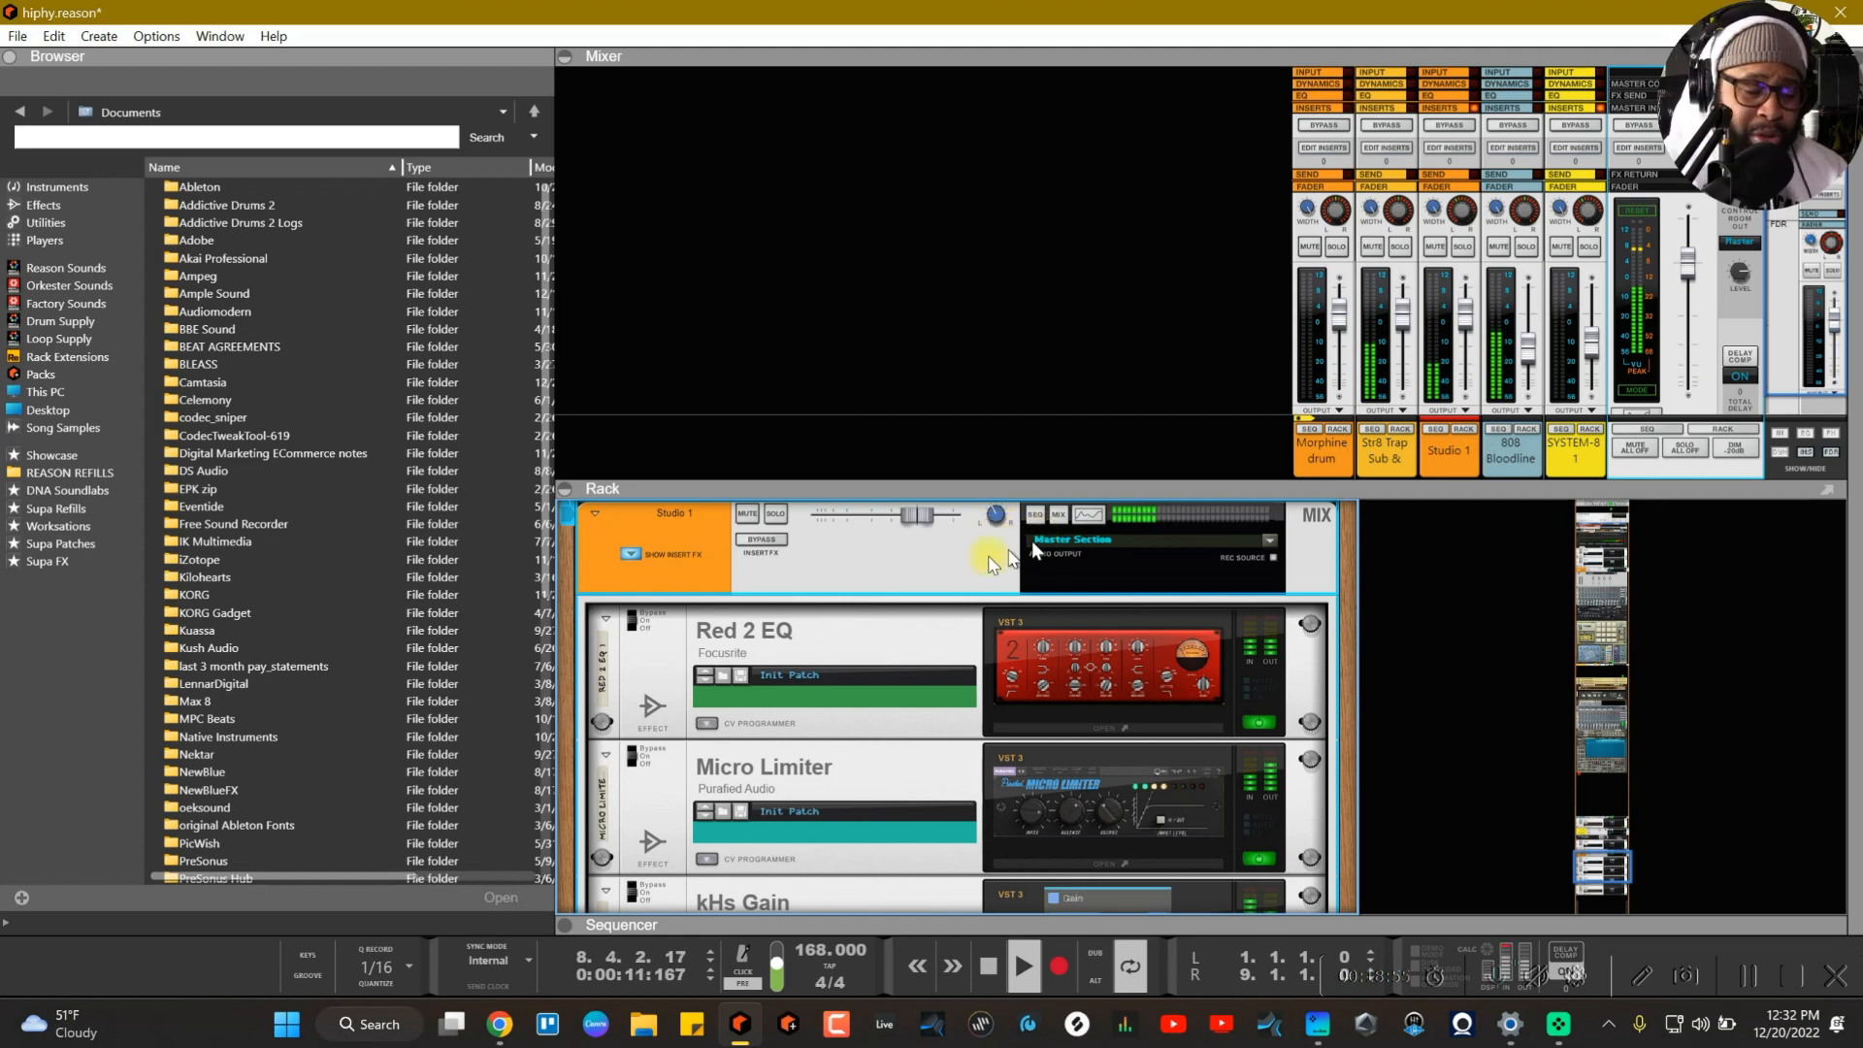
pyautogui.press('space')
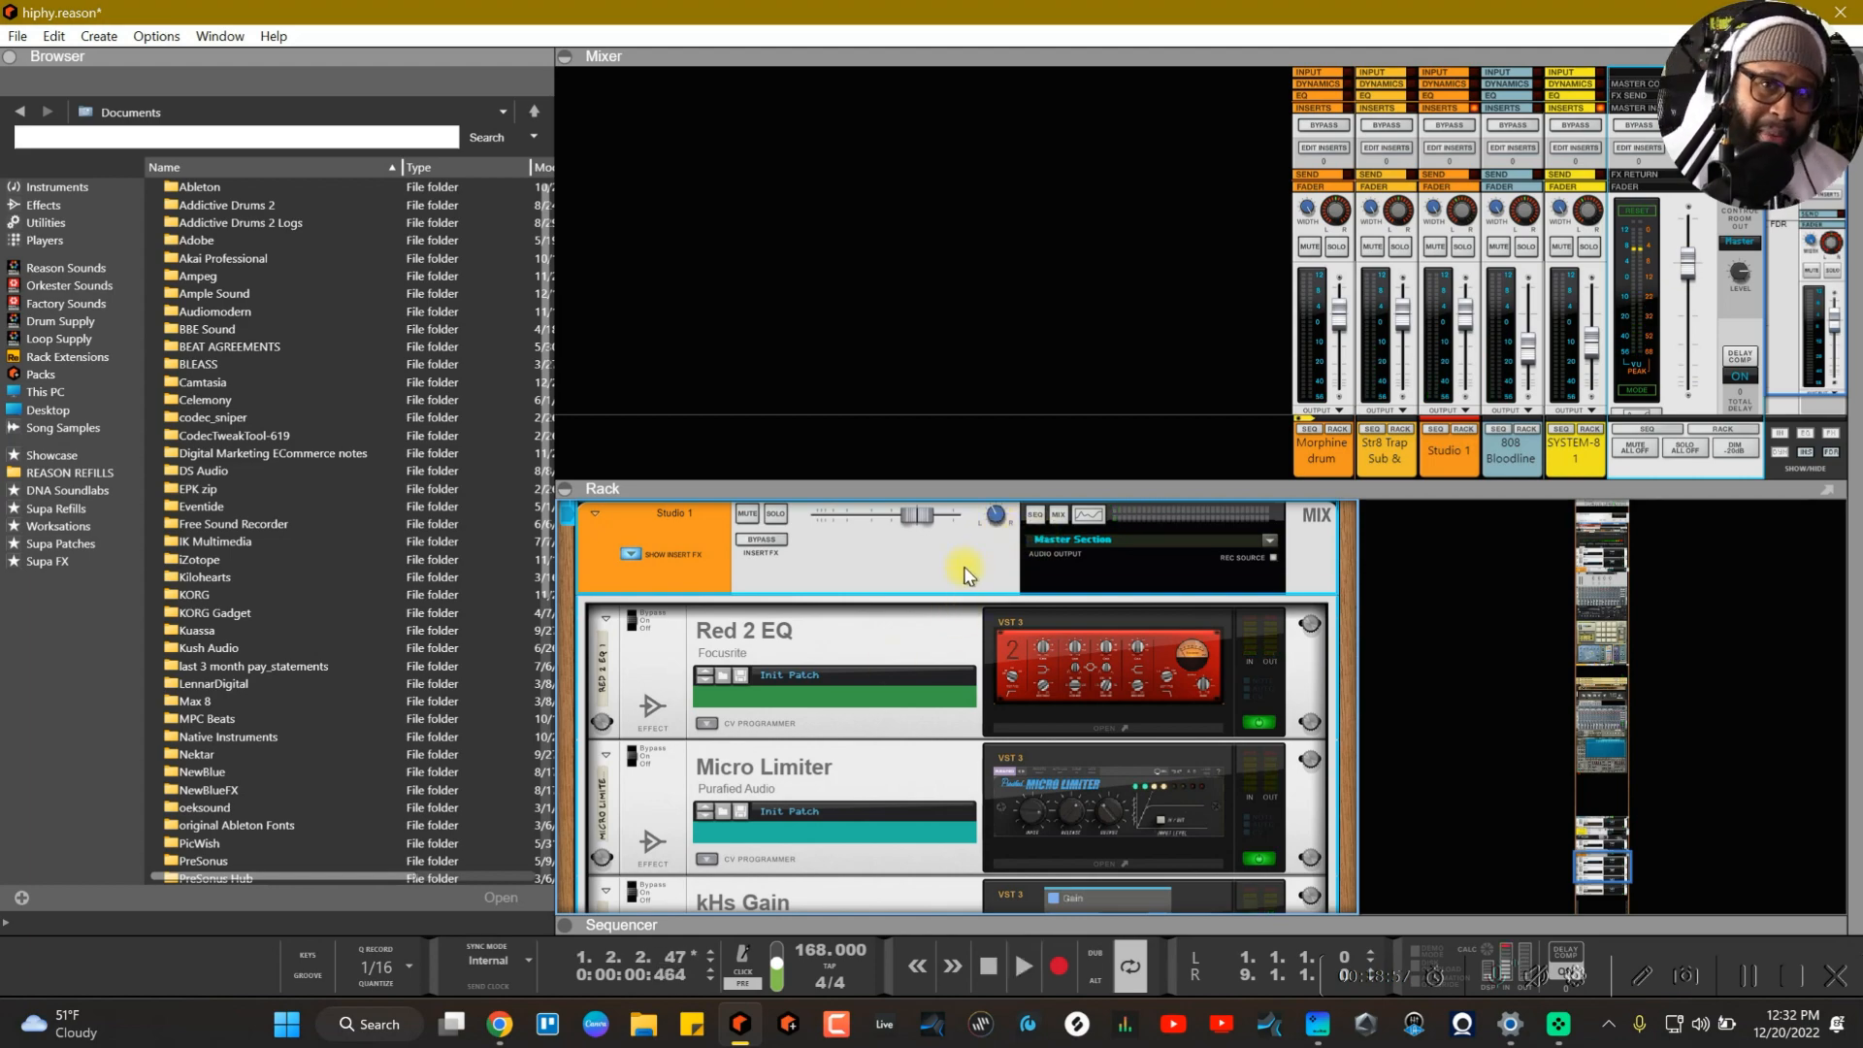